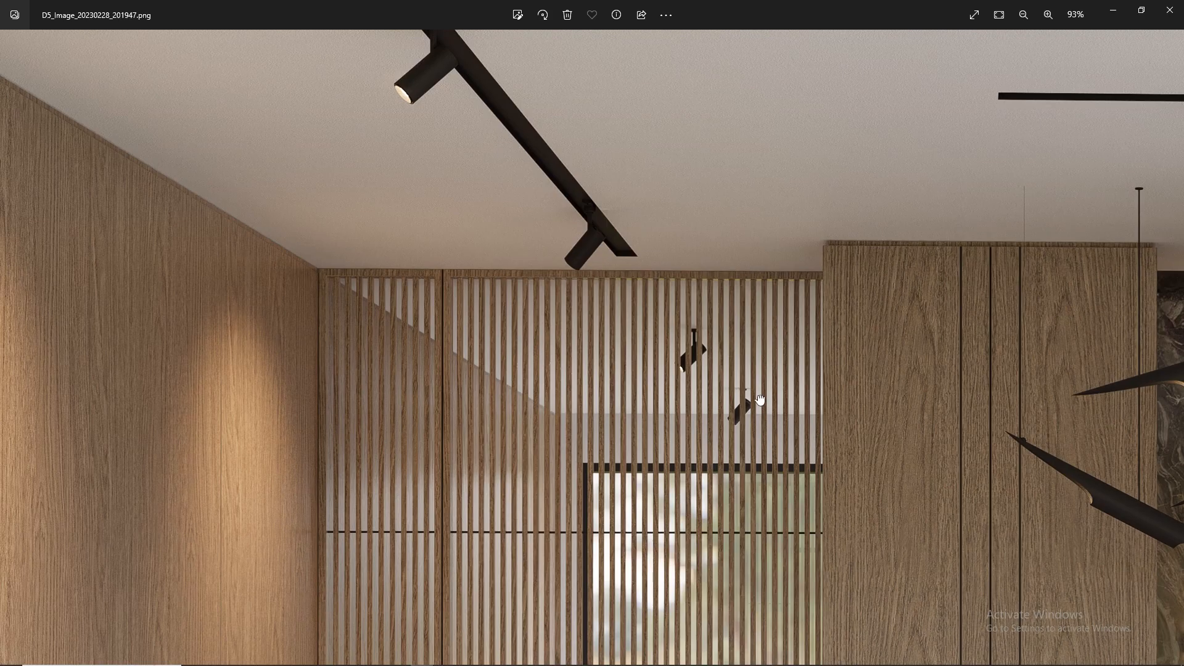
# - Examine the finished pantry render's ceiling lights, slatted partition, marble shelves and bar counter
pyautogui.moveTo(760, 400); pyautogui.dragTo(244, 467)
pyautogui.moveTo(845, 397); pyautogui.dragTo(603, 437)
pyautogui.moveTo(695, 473); pyautogui.dragTo(687, 148)
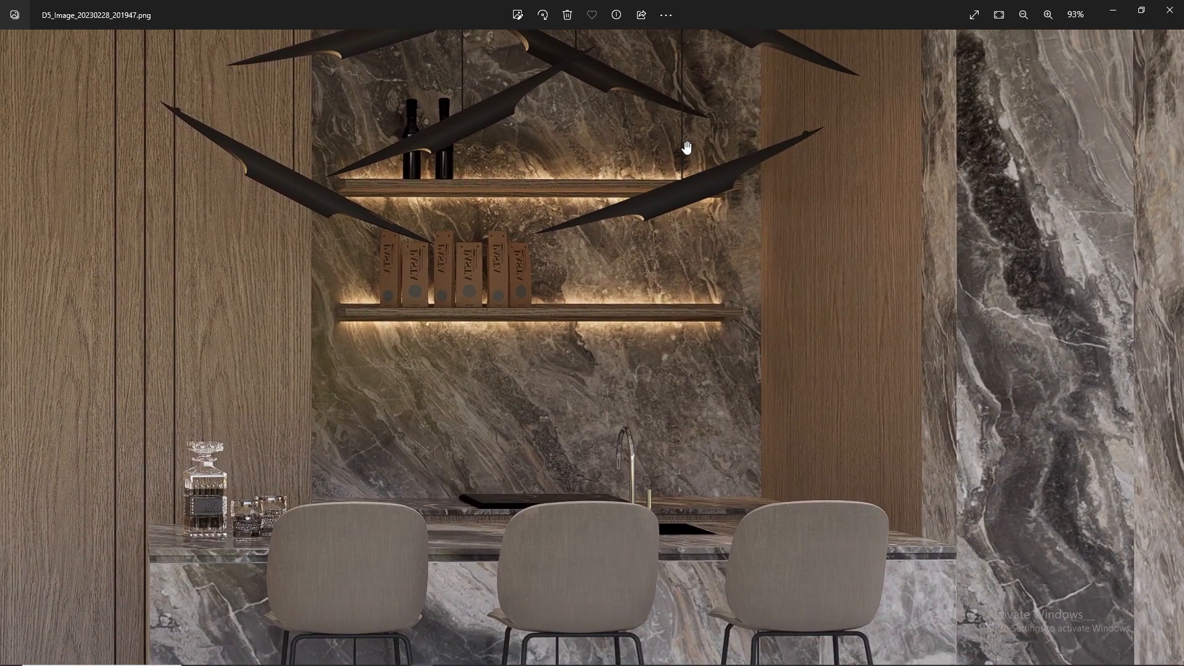
pyautogui.moveTo(525, 467); pyautogui.dragTo(548, 256)
pyautogui.scroll(-3, 548, 255)
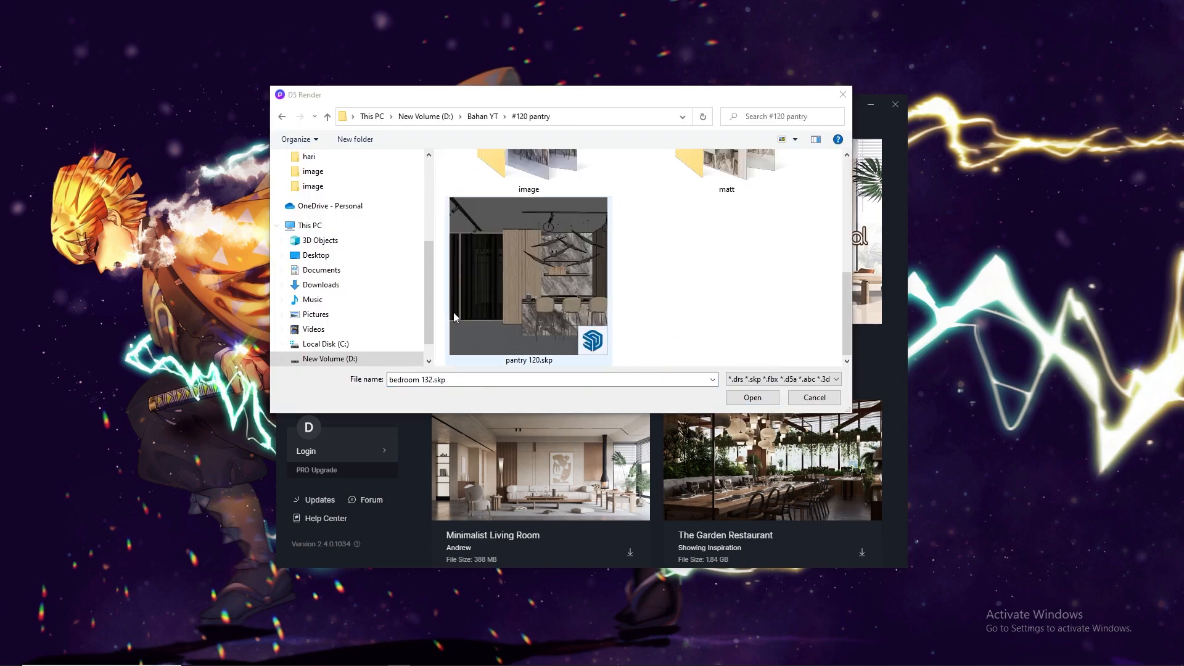
# - Switch to D5 Render, open the pantry 120 project and set the navigation mode to Fly
pyautogui.doubleClick(578, 256)
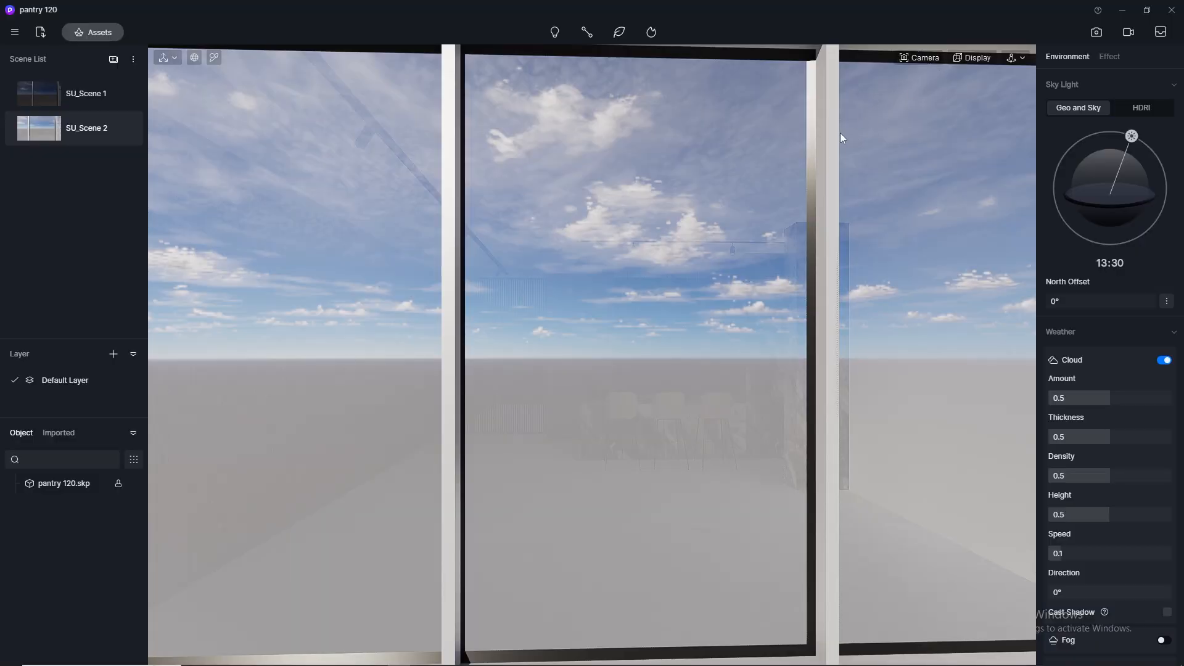
pyautogui.moveTo(779, 146)
pyautogui.mouseDown(button='middle')
pyautogui.moveTo(750, 147)
pyautogui.moveTo(766, 146)
pyautogui.mouseUp(button='middle')
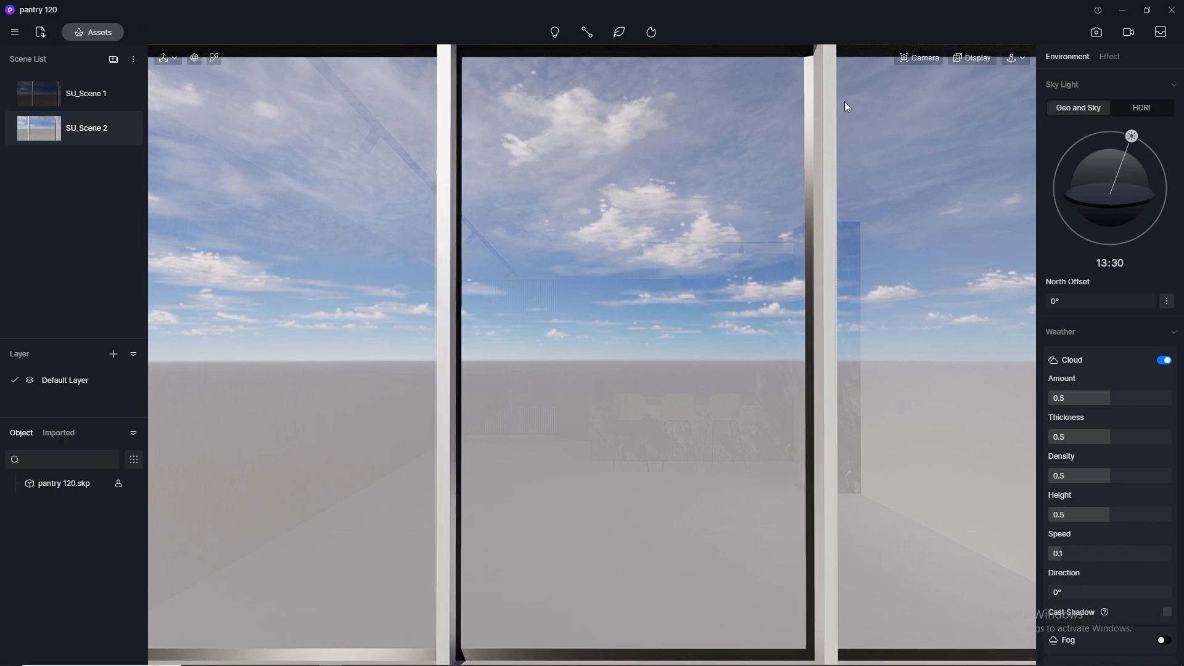
pyautogui.click(1018, 58)
pyautogui.click(1003, 95)
# - Place the camera inside the room facing the bar counter and set up an image render at the 4K preset size
pyautogui.scroll(1, 844, 295)
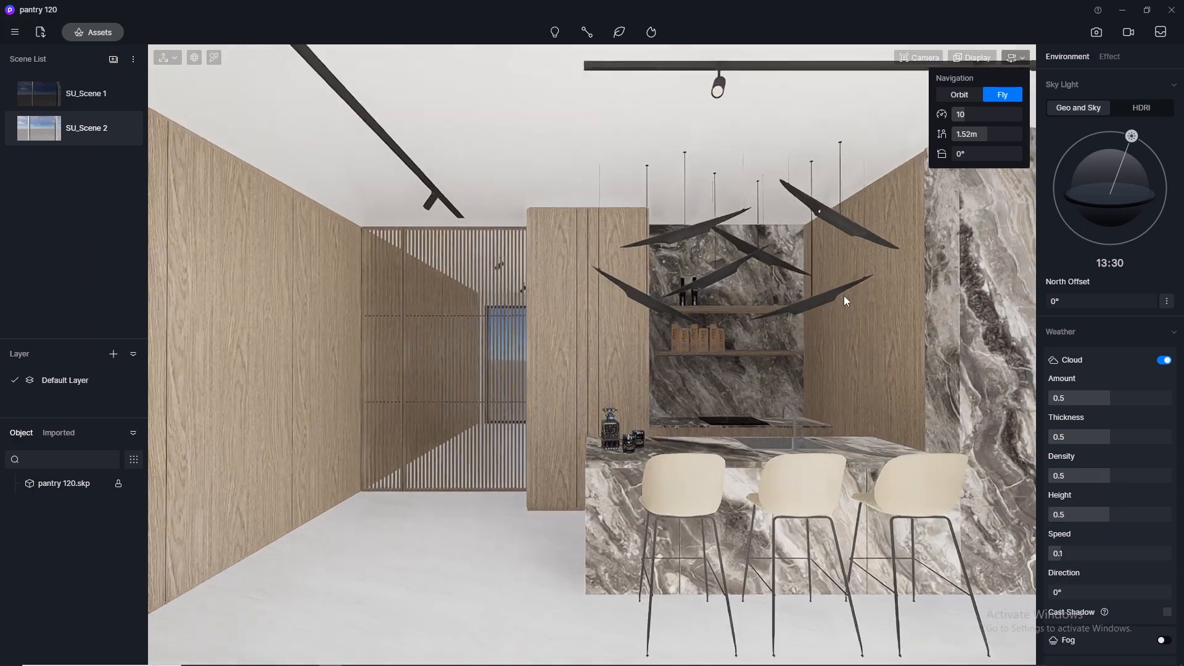
pyautogui.scroll(-8, 844, 295)
pyautogui.scroll(2, 843, 294)
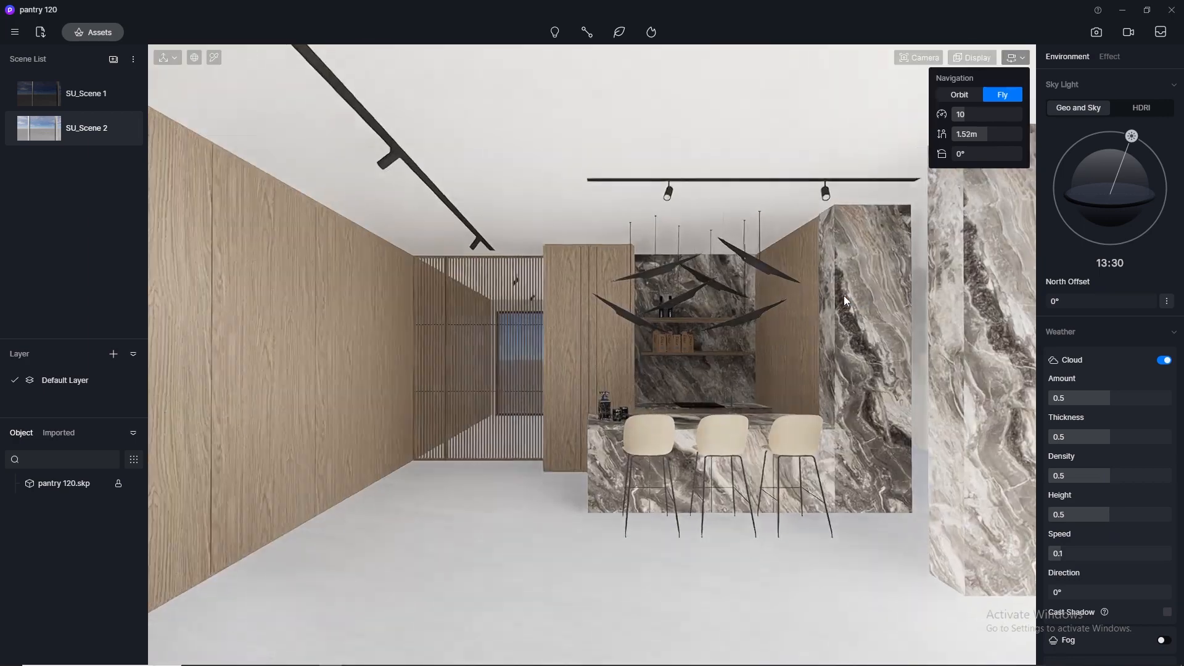
pyautogui.scroll(-4, 844, 295)
pyautogui.scroll(3, 845, 296)
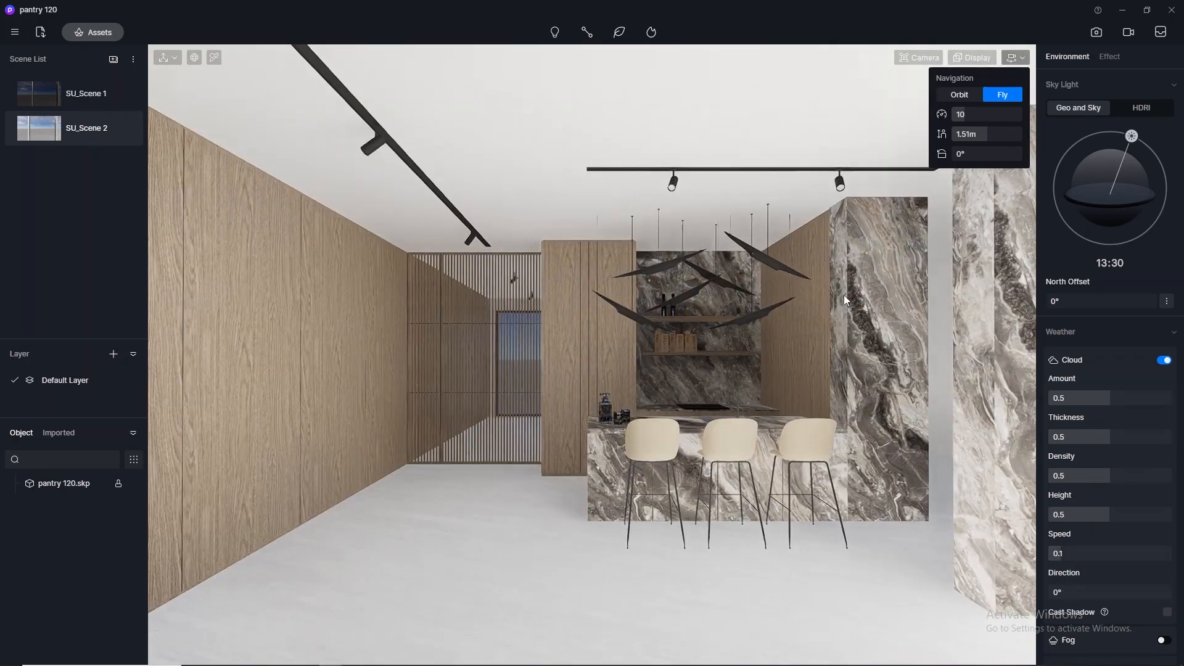
pyautogui.click(1097, 32)
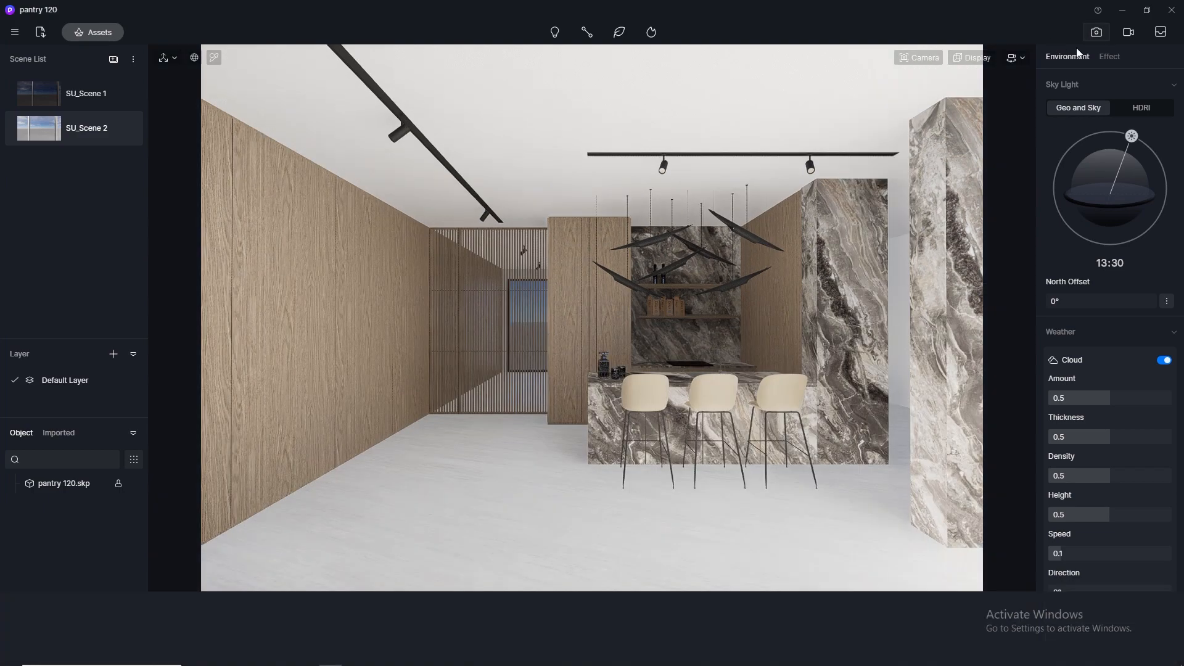
pyautogui.click(538, 639)
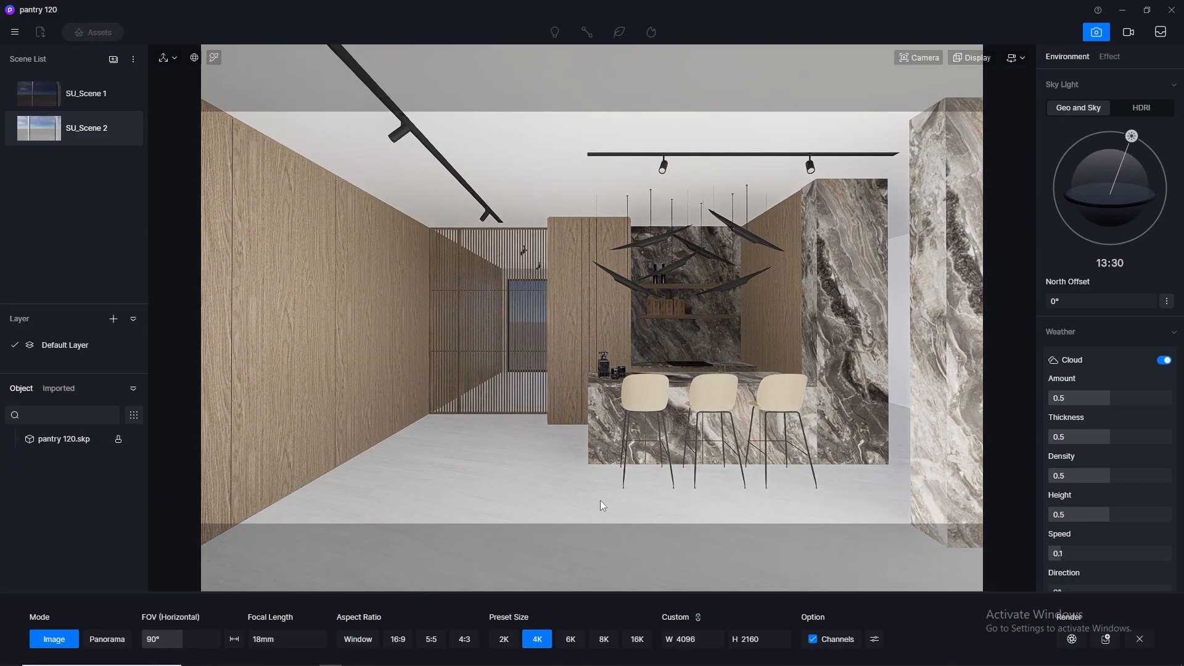
# - Set the camera's horizontal field of view to 80° and shift the camera slightly sideways
pyautogui.click(931, 59)
pyautogui.doubleClick(925, 139)
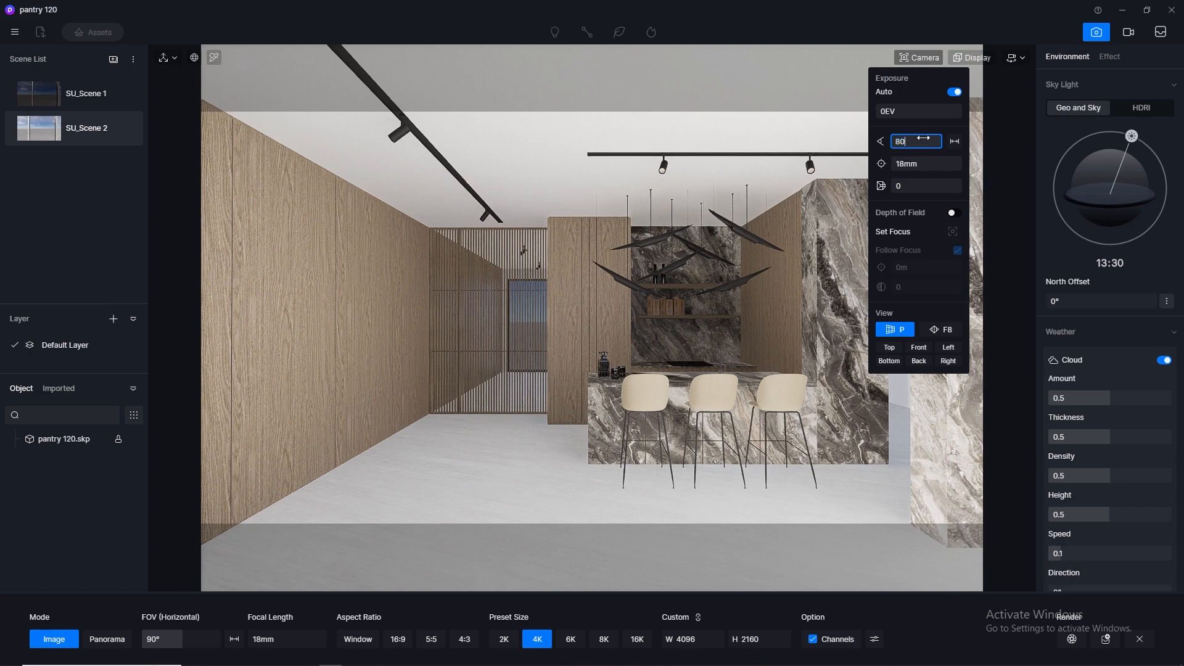
pyautogui.press('Return')
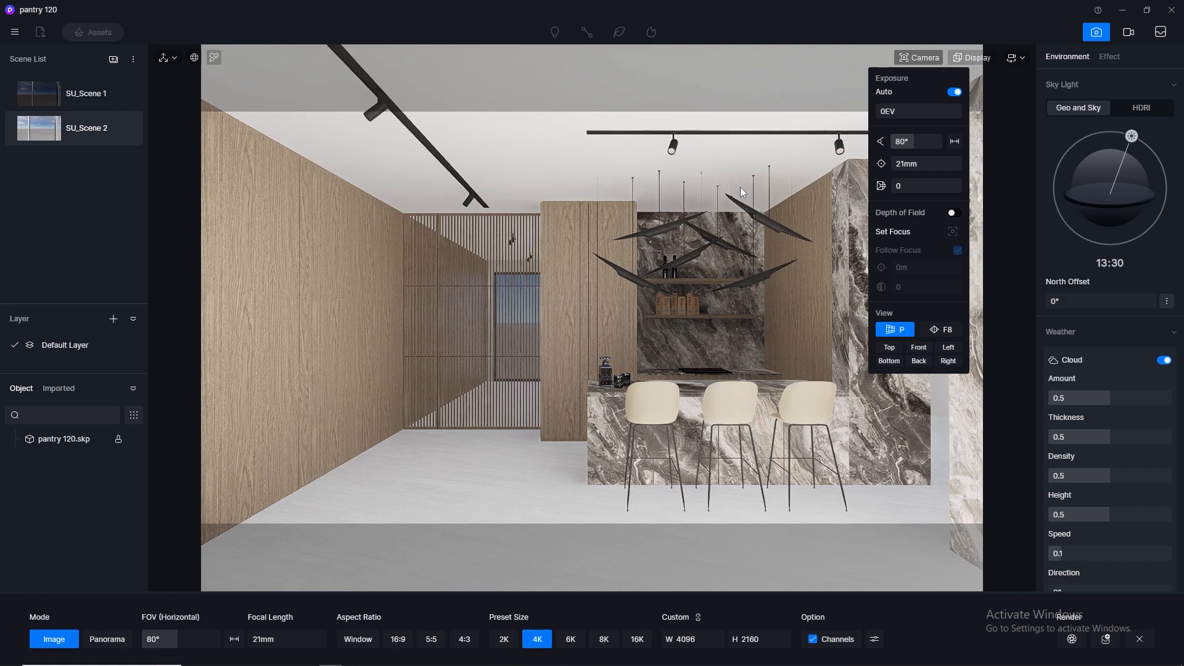
pyautogui.press('d')
pyautogui.press('a')
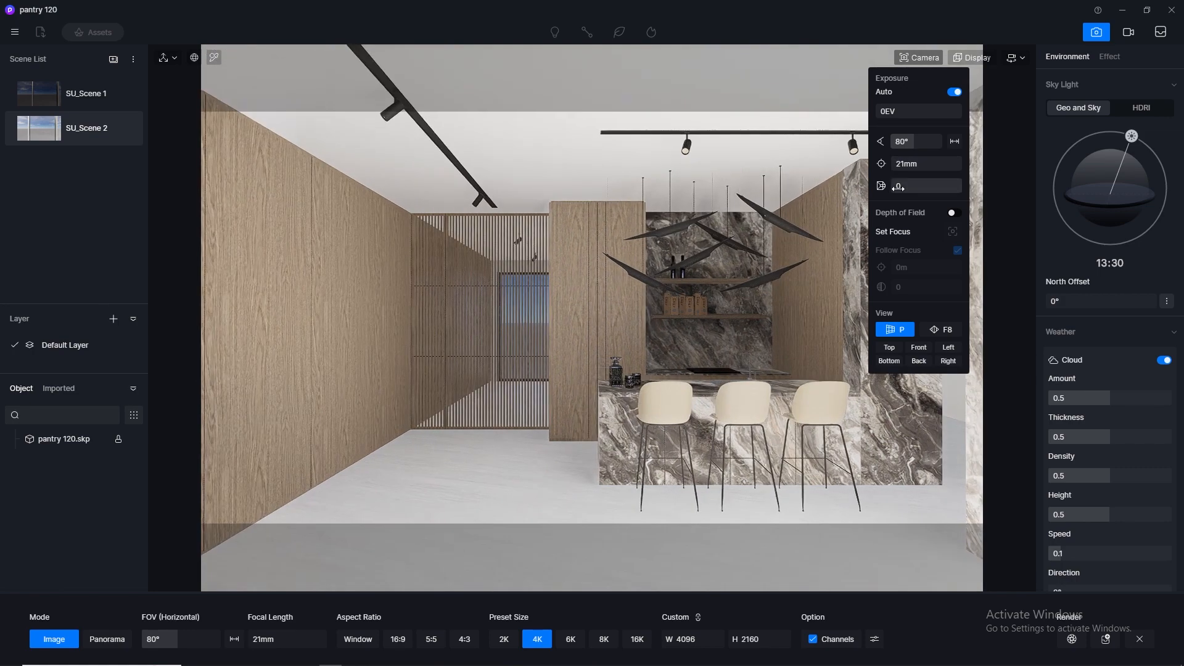
# - Move the camera back outside the glass wall and set its clipping distance to about 260.7 to cut the window away
pyautogui.scroll(-5, 816, 216)
pyautogui.scroll(3, 816, 216)
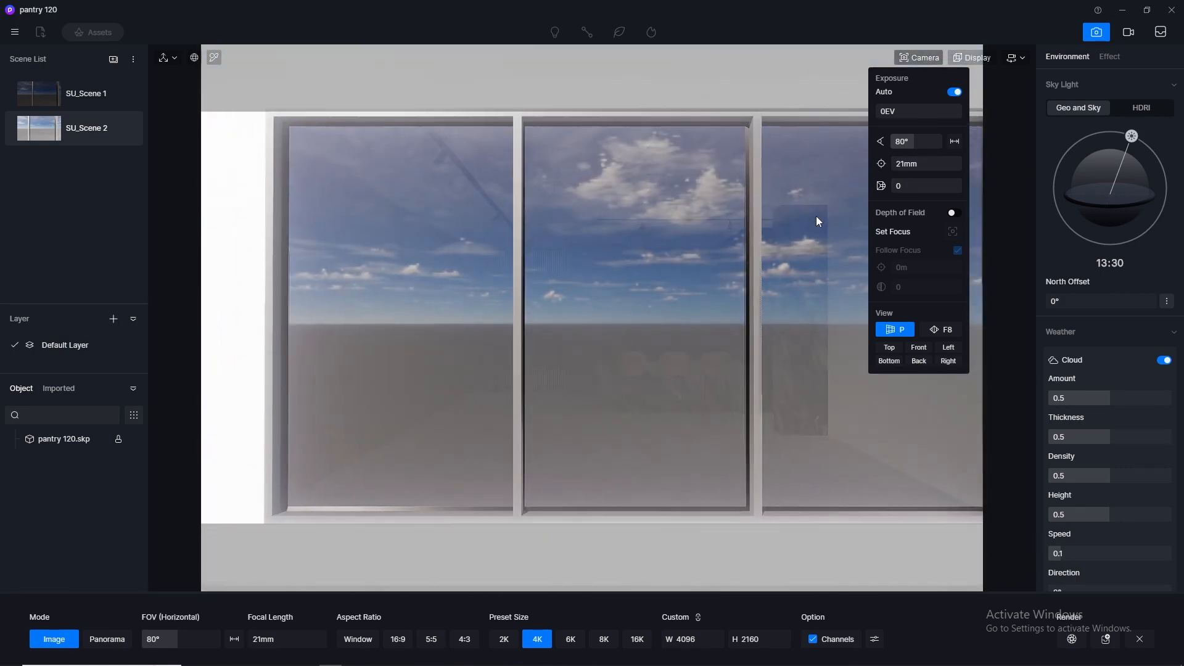
pyautogui.scroll(-2, 816, 216)
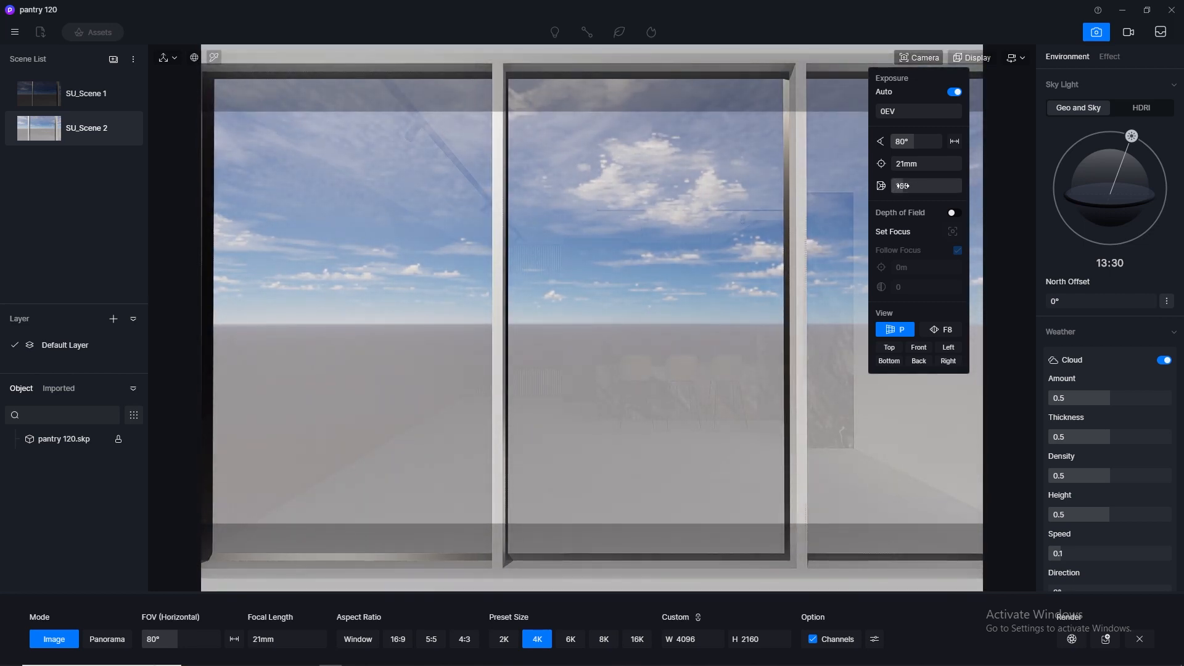
pyautogui.moveTo(902, 185); pyautogui.dragTo(905, 186)
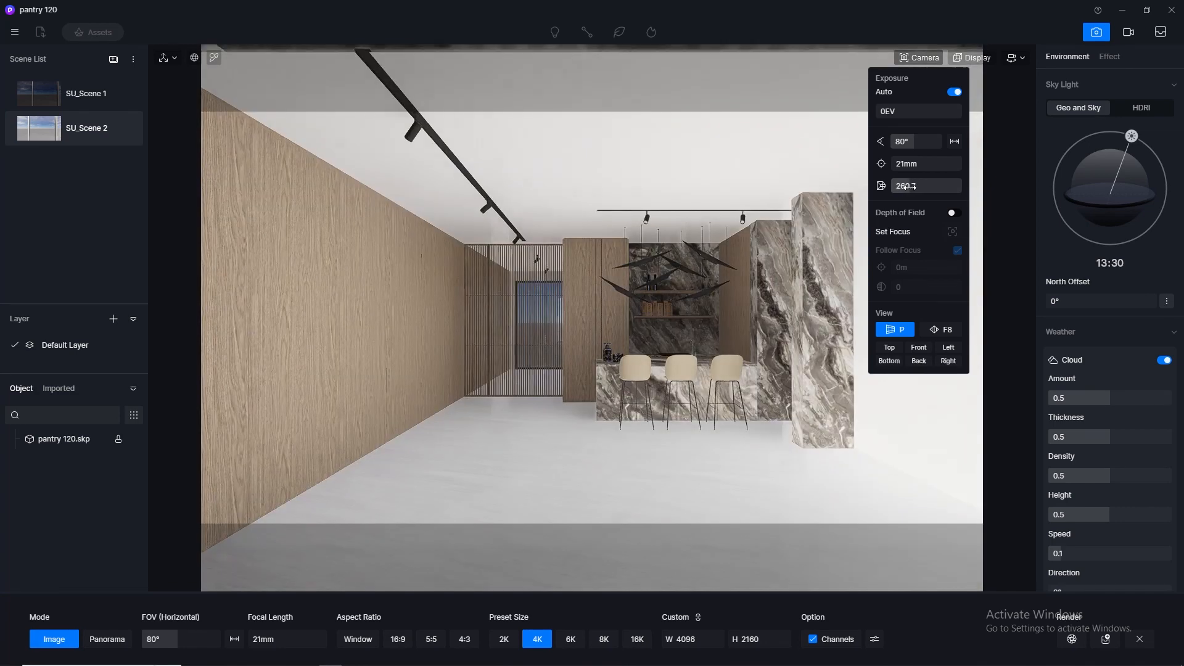
# - Narrow the camera's field of view to 60° and set its focal length to 35 mm
pyautogui.click(917, 141)
pyautogui.write('60')
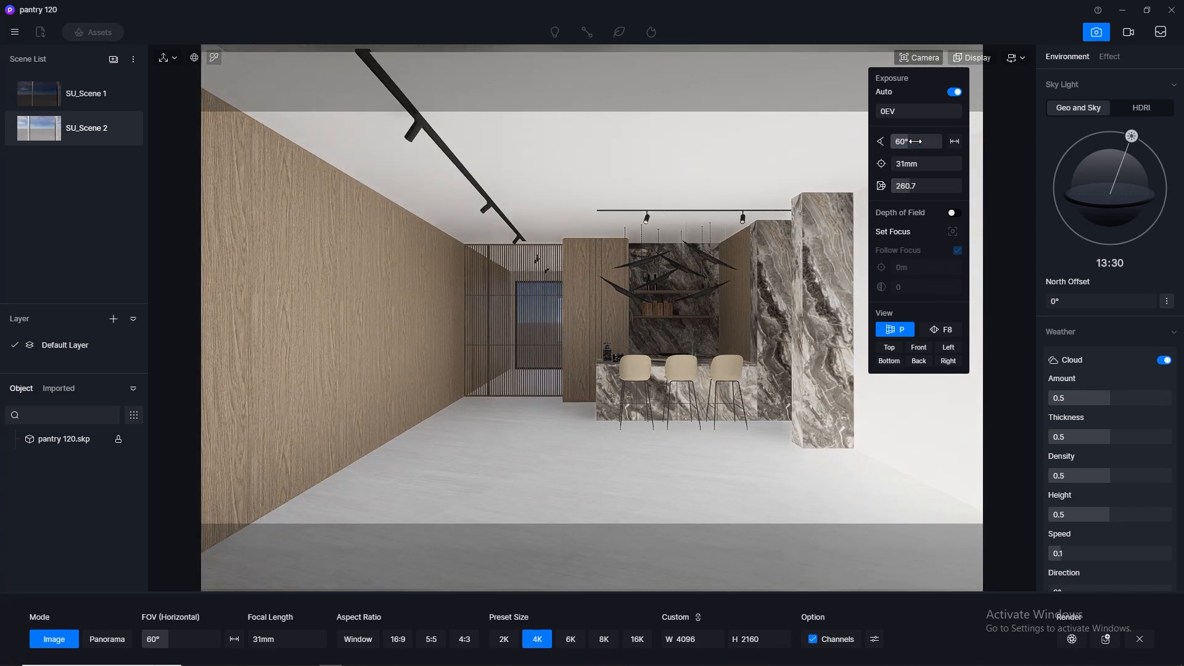
pyautogui.press('Return')
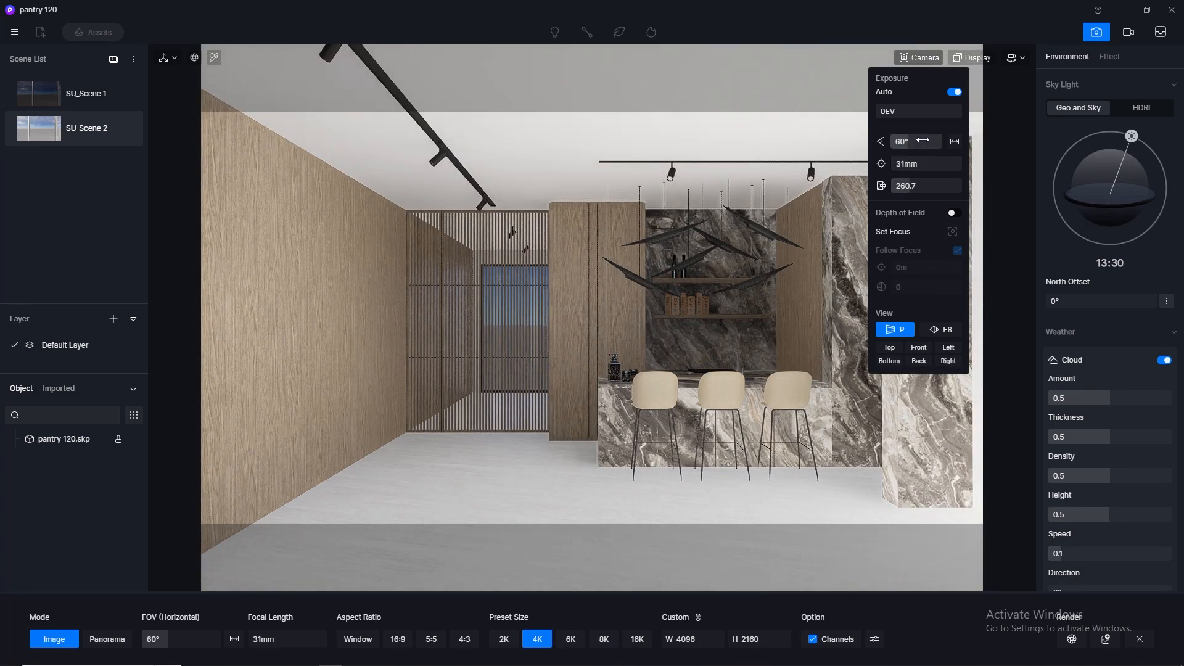
pyautogui.click(918, 165)
pyautogui.write('35')
pyautogui.press('Return')
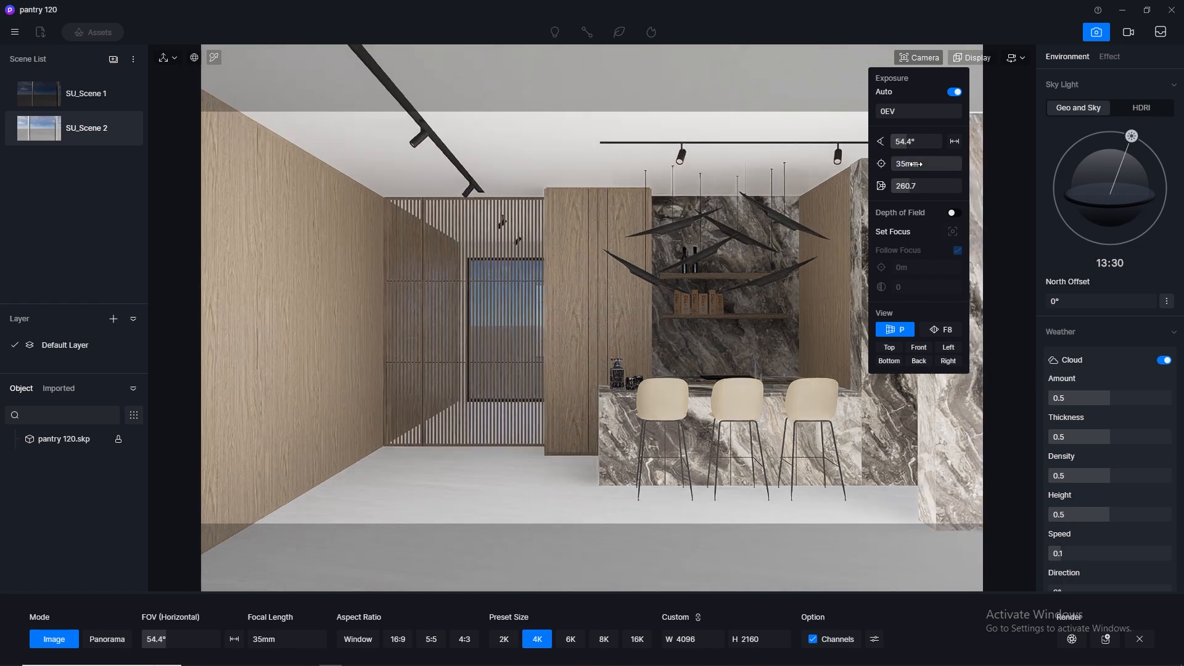
# - Move the camera farther back behind the window and set its clipping distance to 339
pyautogui.scroll(-3, 713, 272)
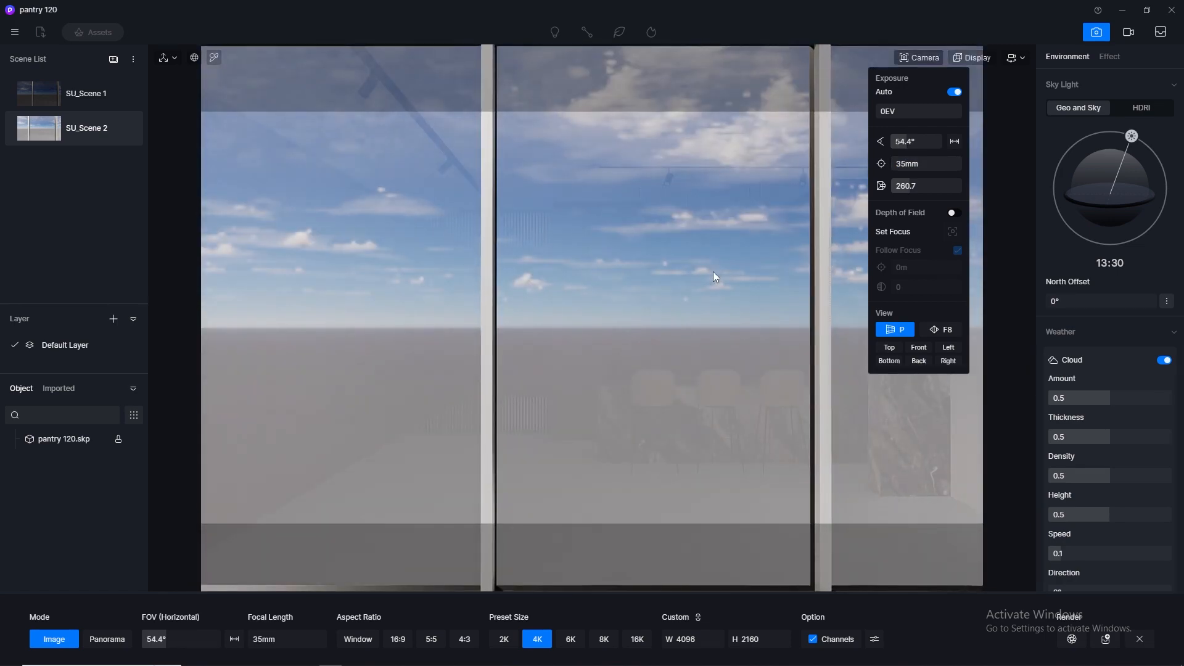
pyautogui.scroll(1, 713, 272)
pyautogui.scroll(-4, 713, 271)
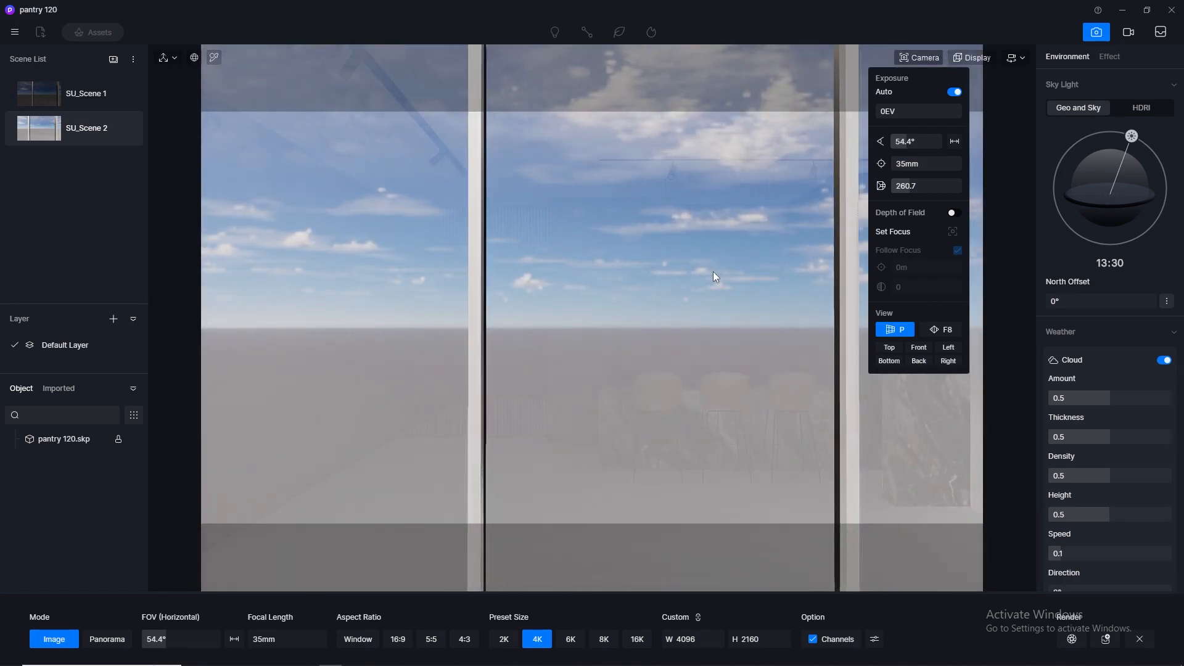
pyautogui.scroll(4, 713, 271)
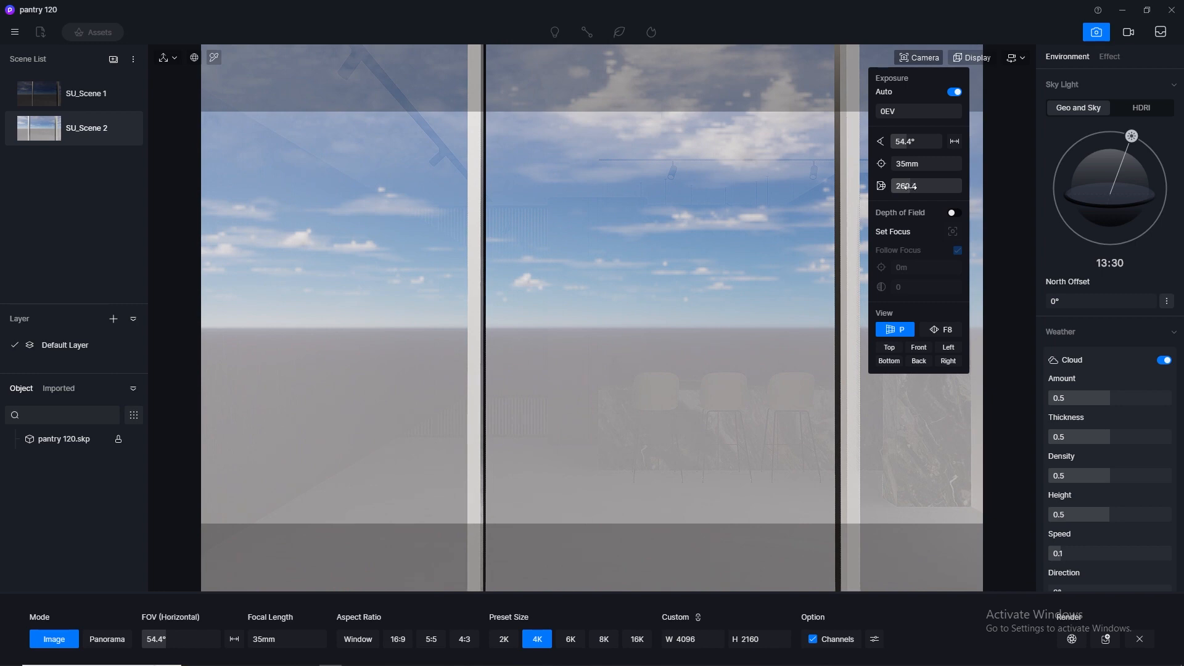
pyautogui.moveTo(909, 187); pyautogui.dragTo(917, 187)
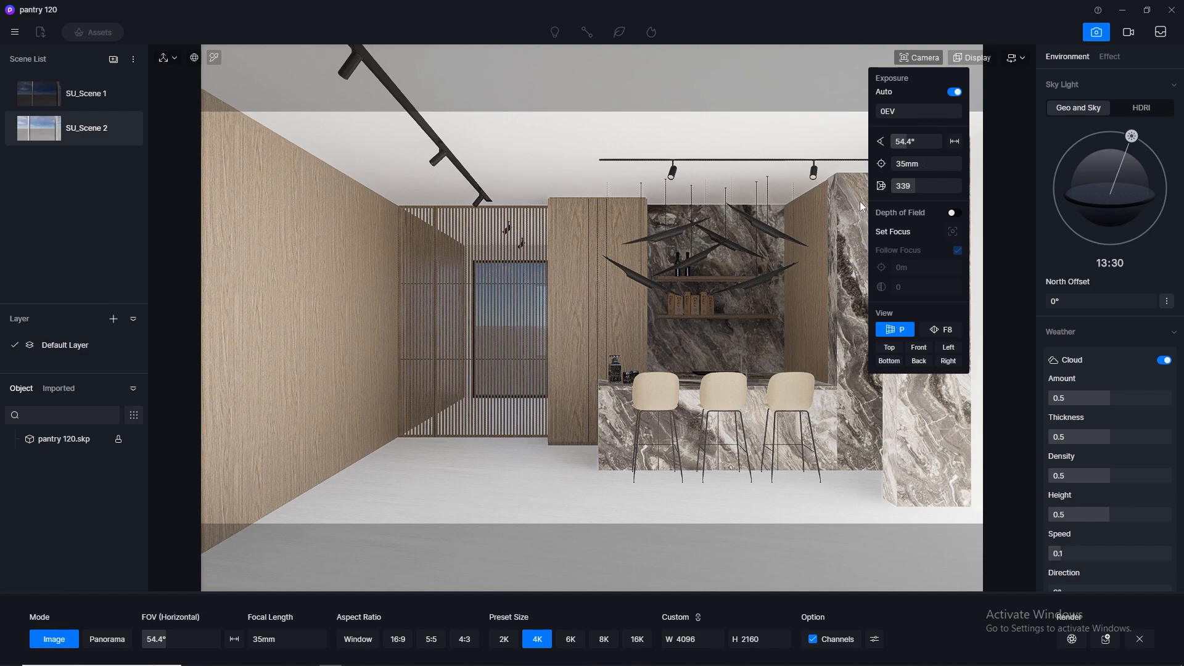
# - Move the camera closer and shift it sideways to frame the bar counter, slatted partition and marble column frontally
pyautogui.scroll(3, 800, 242)
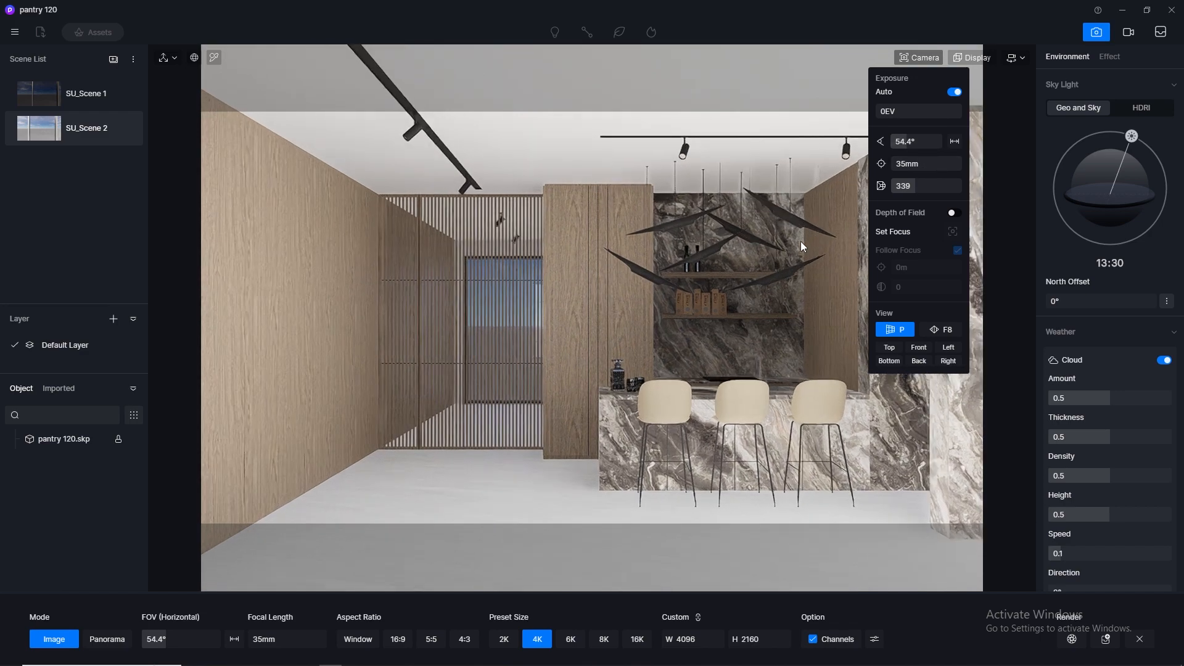
pyautogui.scroll(3, 801, 242)
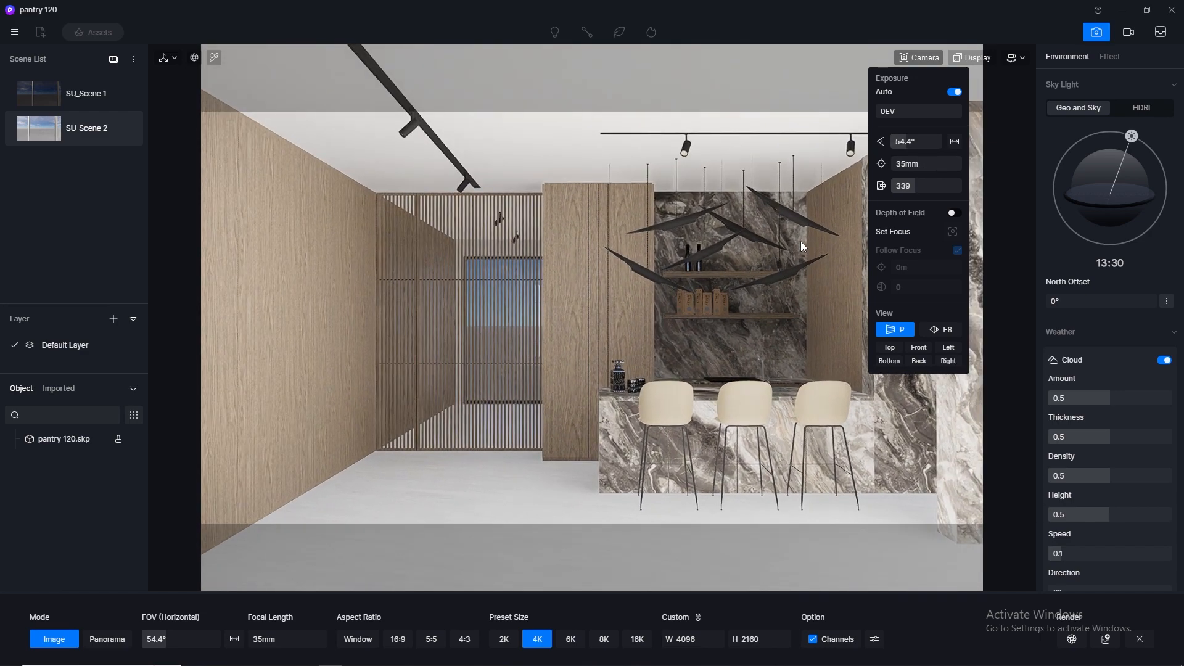
pyautogui.scroll(1, 801, 242)
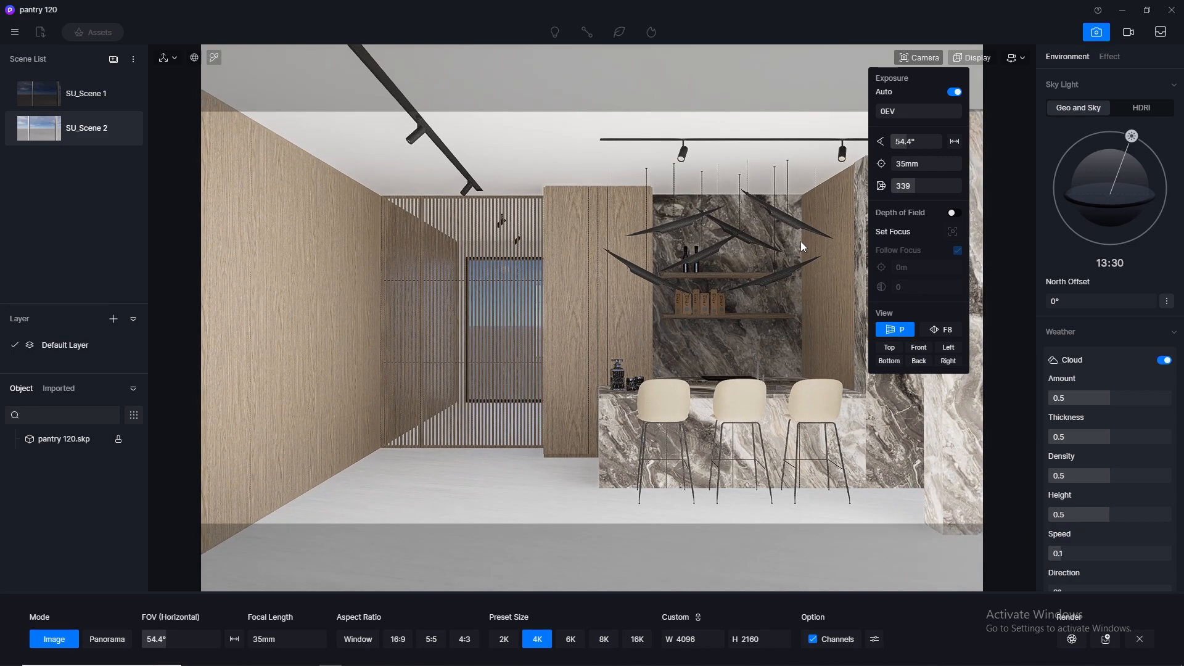
pyautogui.press('d')
pyautogui.press('a')
pyautogui.press('d')
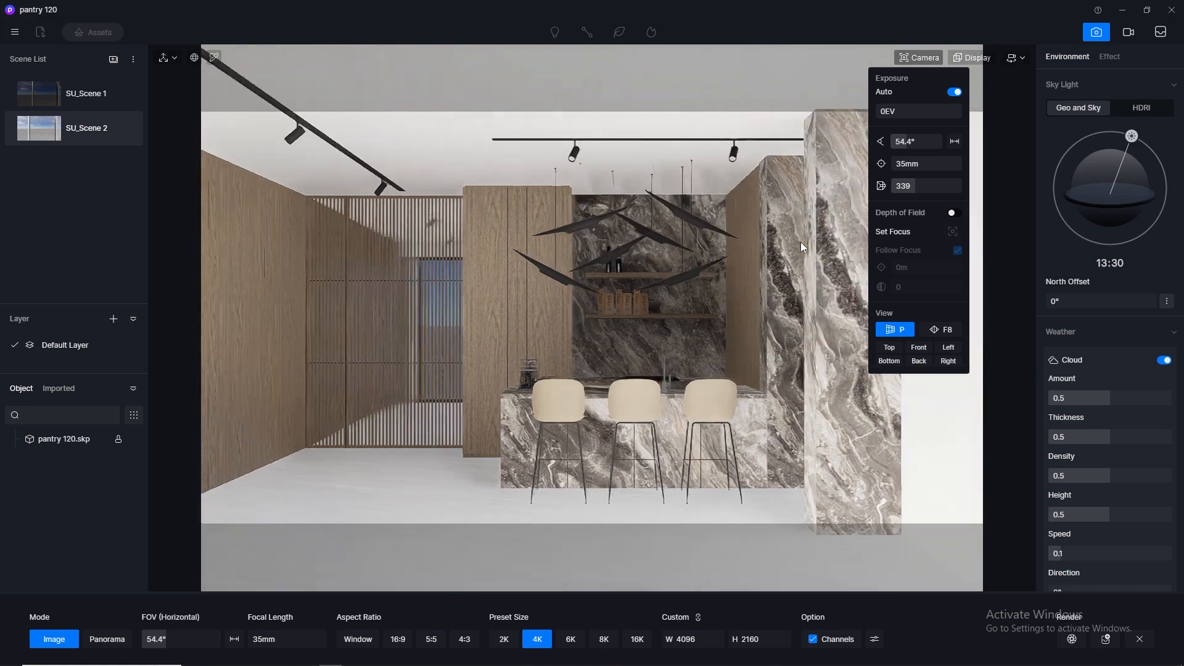
pyautogui.press('d')
pyautogui.press('a')
pyautogui.press('a')
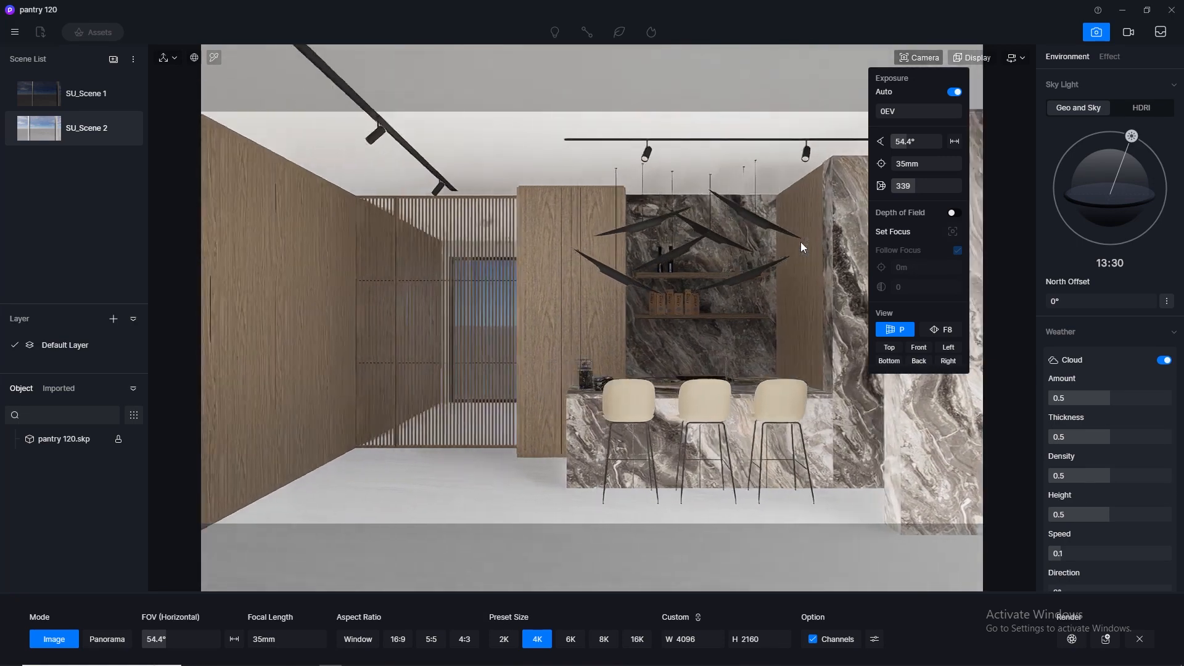
pyautogui.press('a')
pyautogui.press('d')
pyautogui.press('a')
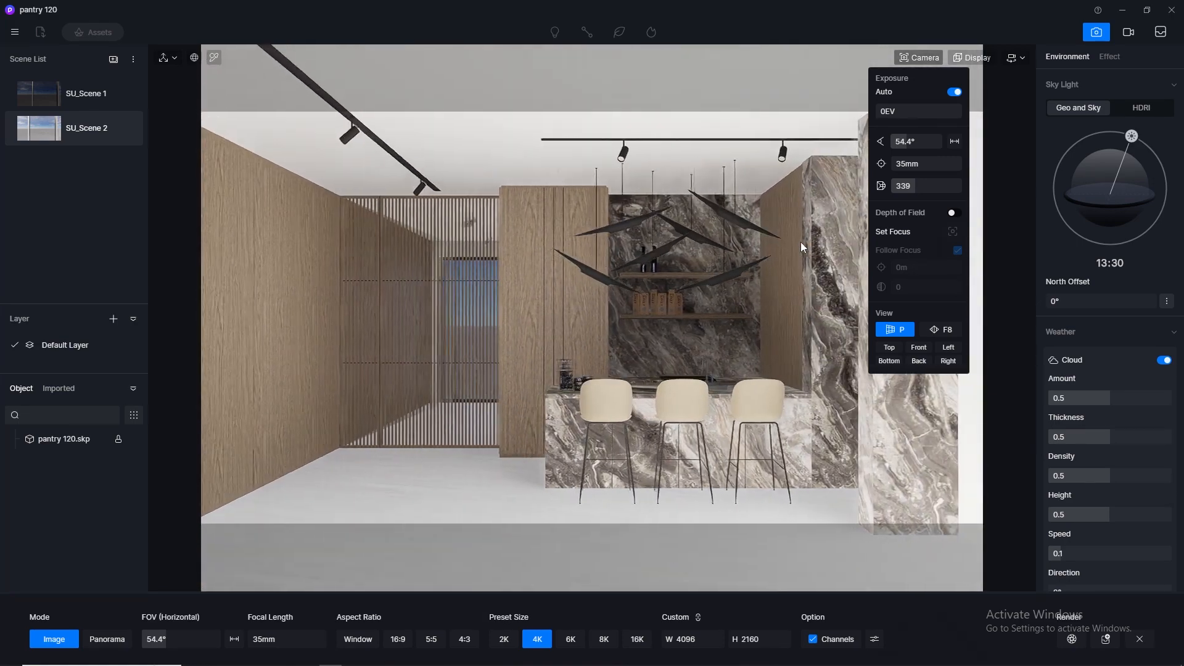
pyautogui.press('d')
pyautogui.press('a')
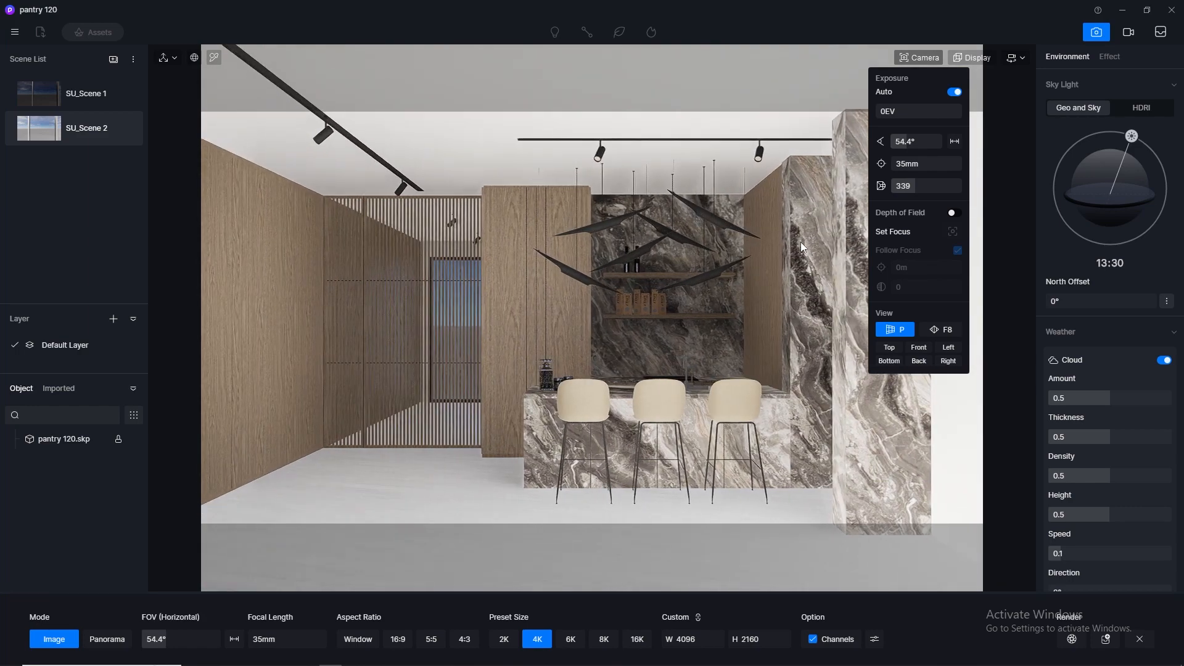
pyautogui.press('a')
pyautogui.press('d')
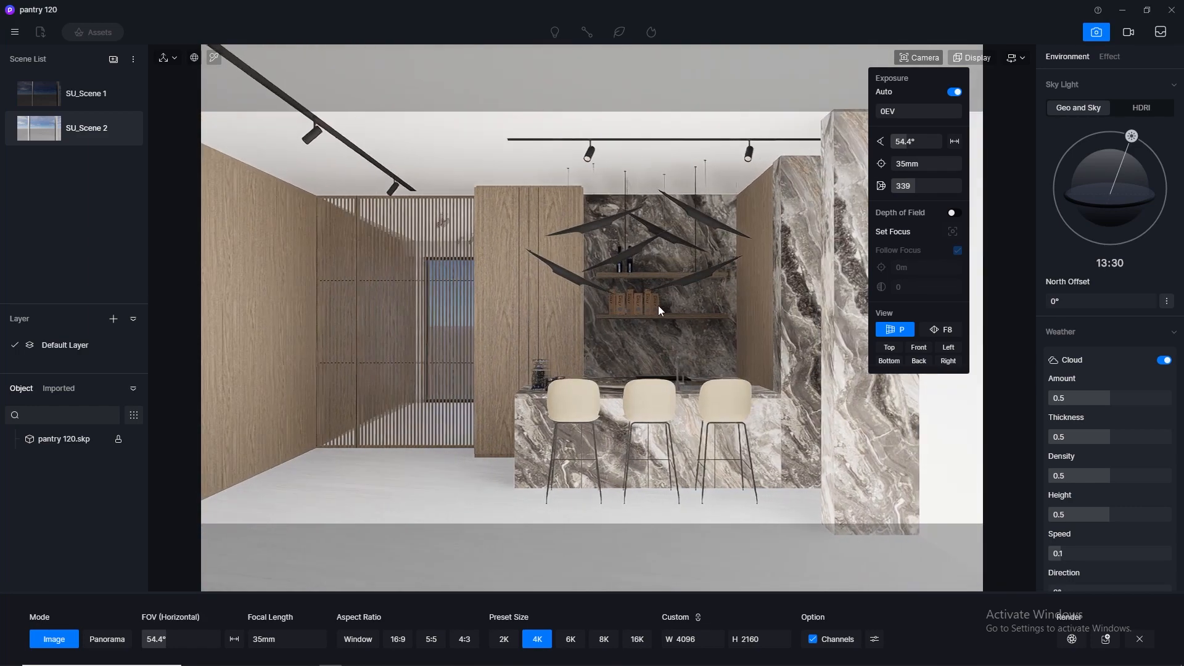
# - Try an angled camera view of the bar counter and slatted partition, shifting the camera sideways and back
pyautogui.moveTo(658, 305); pyautogui.dragTo(827, 312, button='right')
pyautogui.press('a')
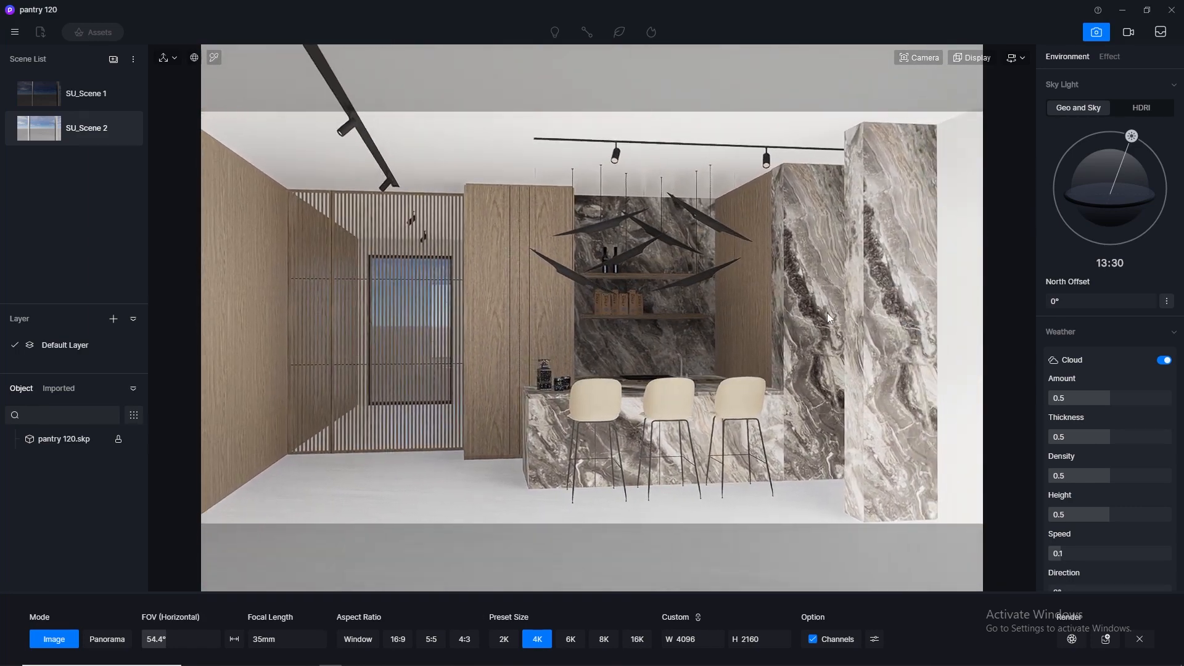
pyautogui.press('a')
pyautogui.press('d')
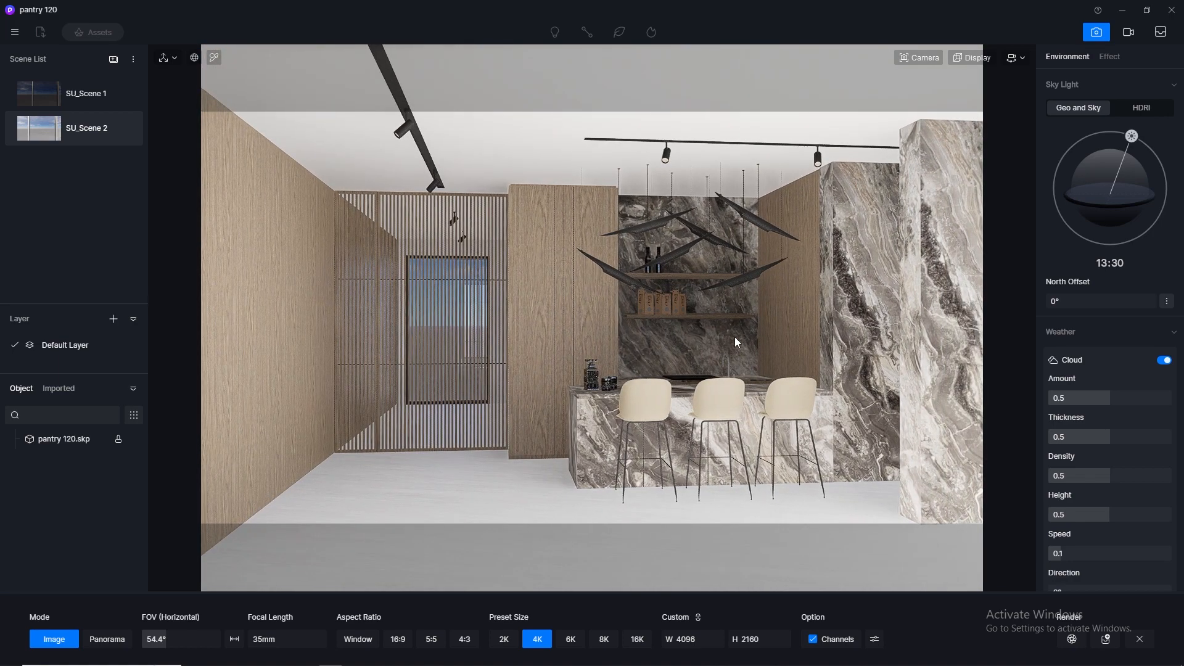
pyautogui.moveTo(737, 341); pyautogui.dragTo(793, 343, button='right')
pyautogui.press('a')
pyautogui.press('d')
pyautogui.press('d')
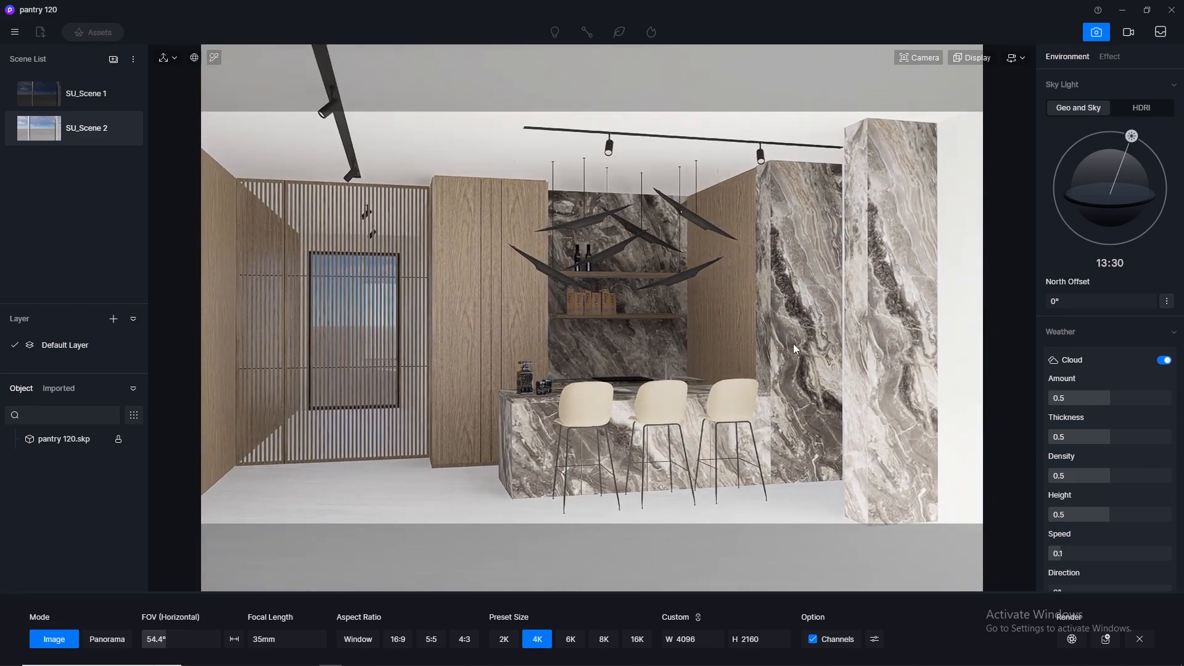
pyautogui.press('s')
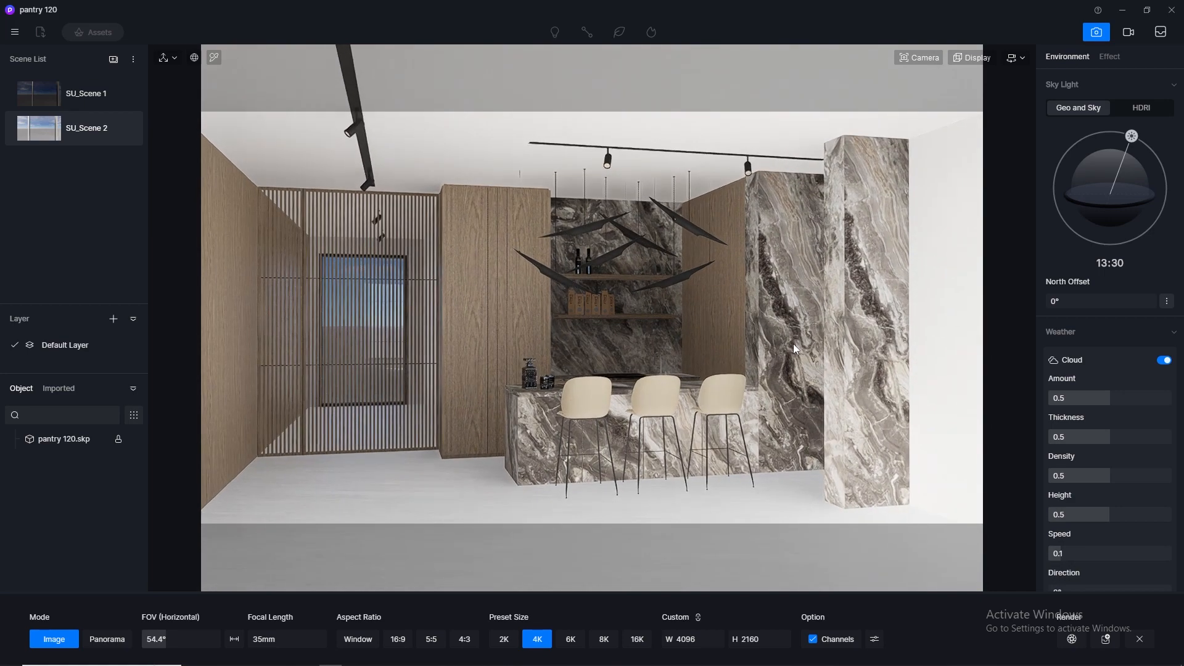
pyautogui.press('a')
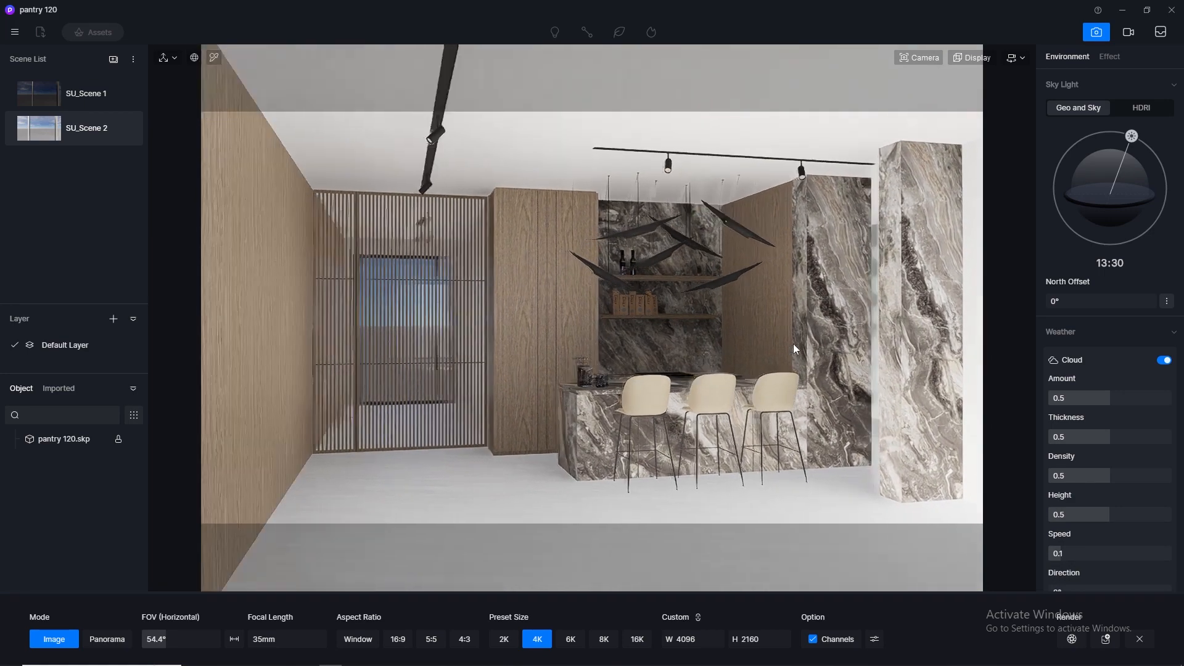
pyautogui.press('d')
# - Turn the camera back to a frontal view of the bar counter and adjust its distance to frame the marble column
pyautogui.moveTo(792, 346); pyautogui.dragTo(551, 338, button='right')
pyautogui.press('d')
pyautogui.press('w')
pyautogui.press('w')
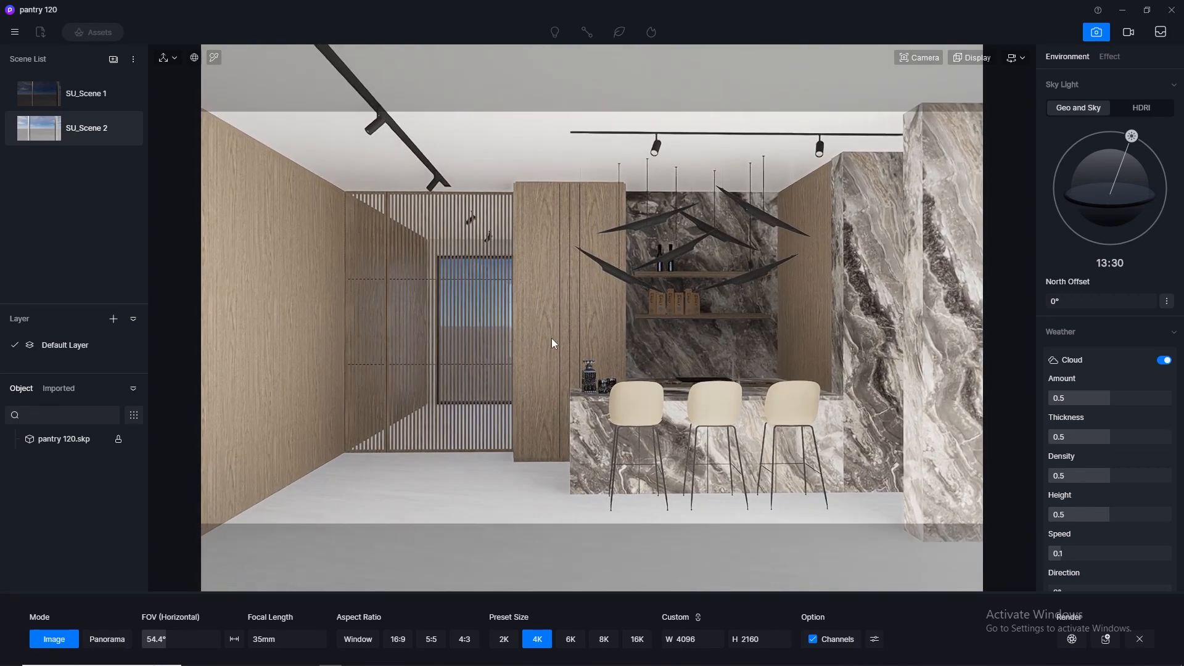
pyautogui.press('s')
pyautogui.press('w')
pyautogui.press('s')
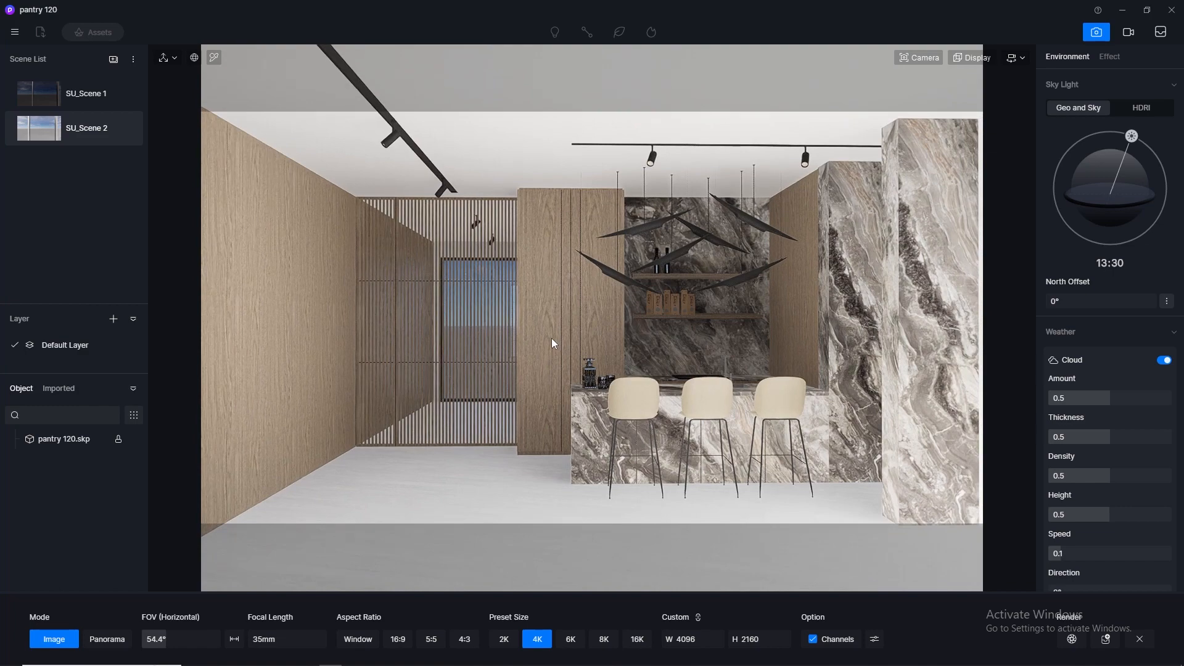
pyautogui.press('w')
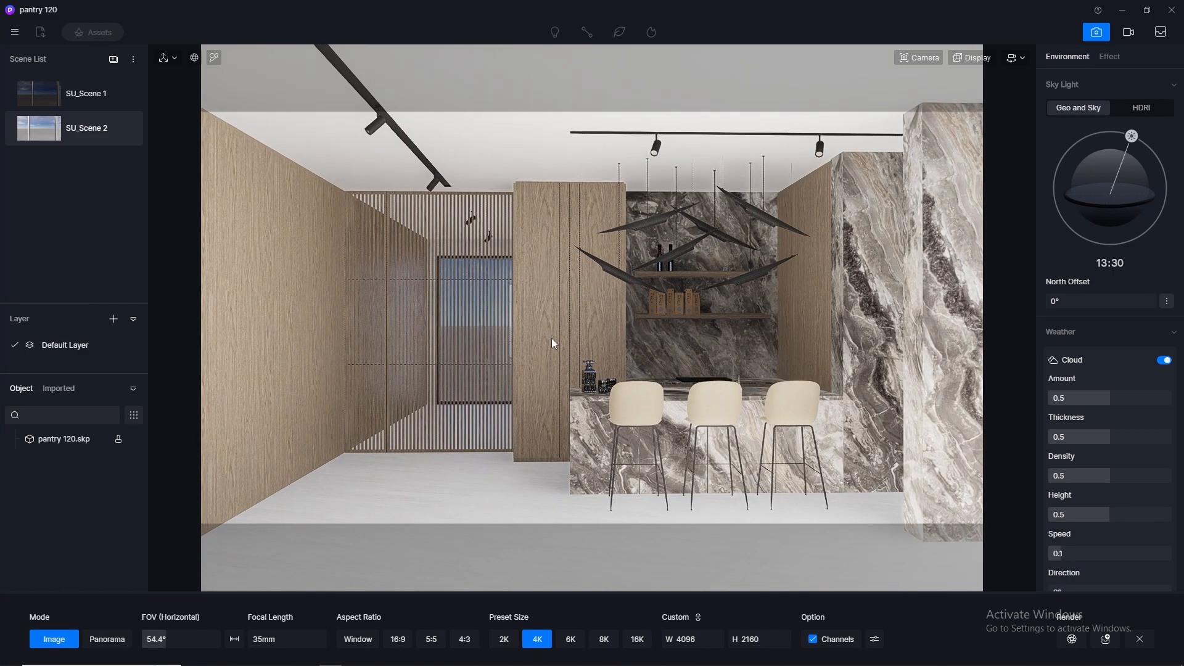
pyautogui.moveTo(560, 336); pyautogui.dragTo(574, 338, button='right')
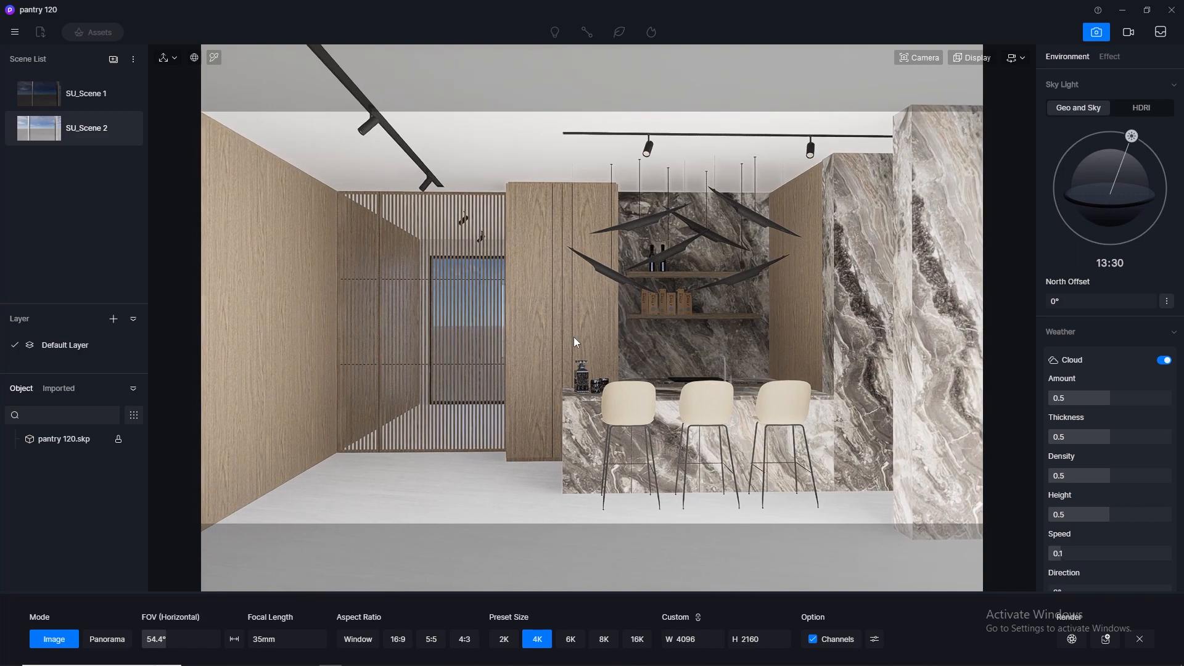
pyautogui.press('s')
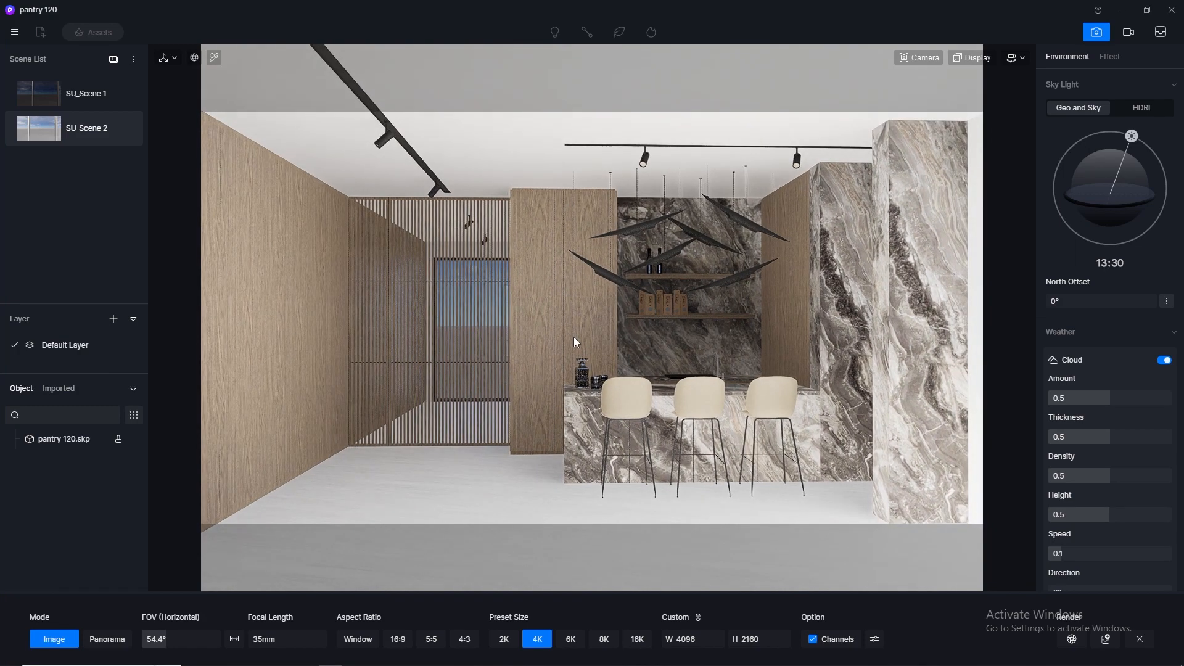
# - Lower the fly navigation speed and fine-tune the camera's distance from the bar counter
pyautogui.click(1017, 57)
pyautogui.doubleClick(972, 116)
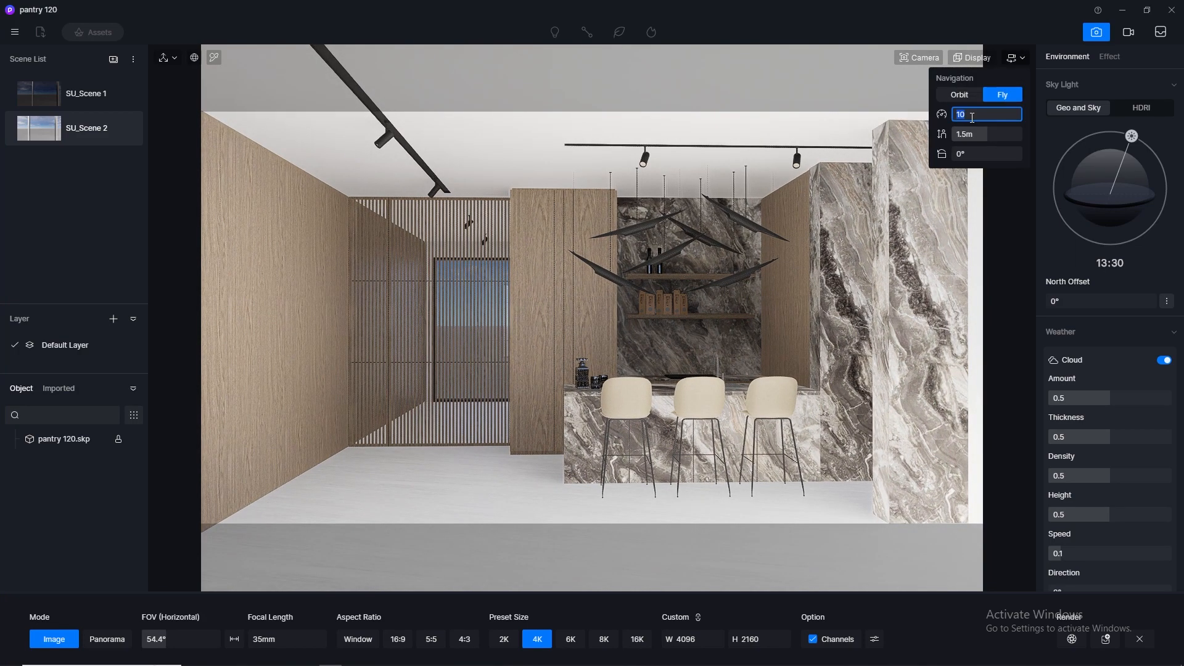
pyautogui.click(1025, 58)
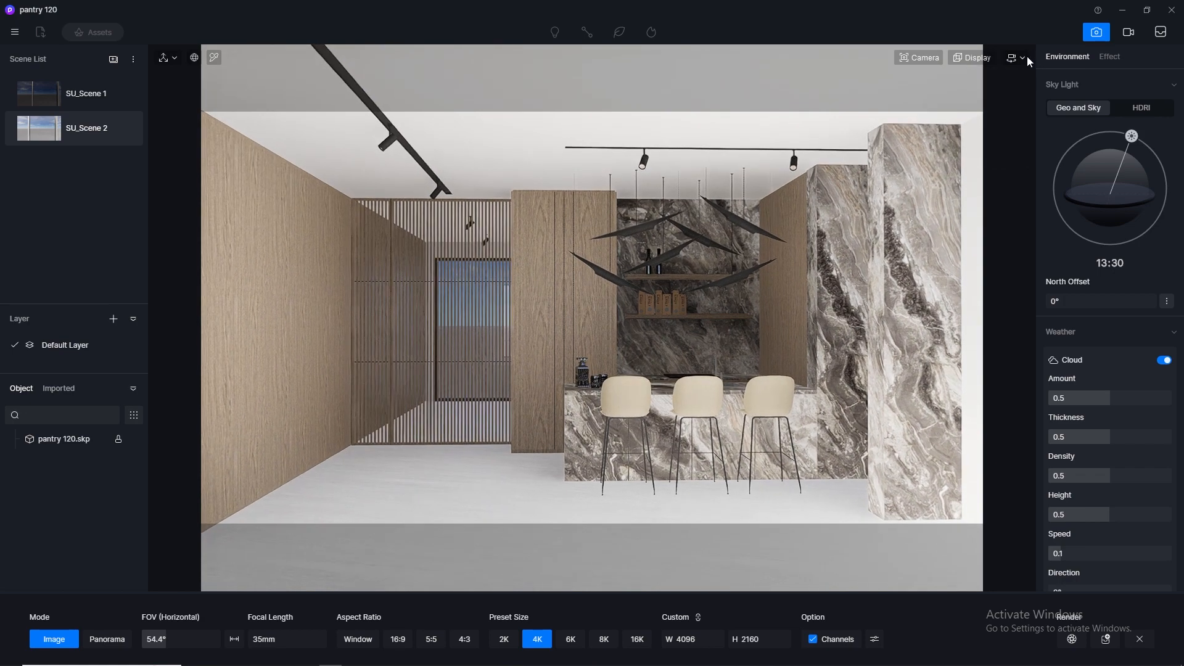
pyautogui.press('s')
pyautogui.press('s')
pyautogui.press('s')
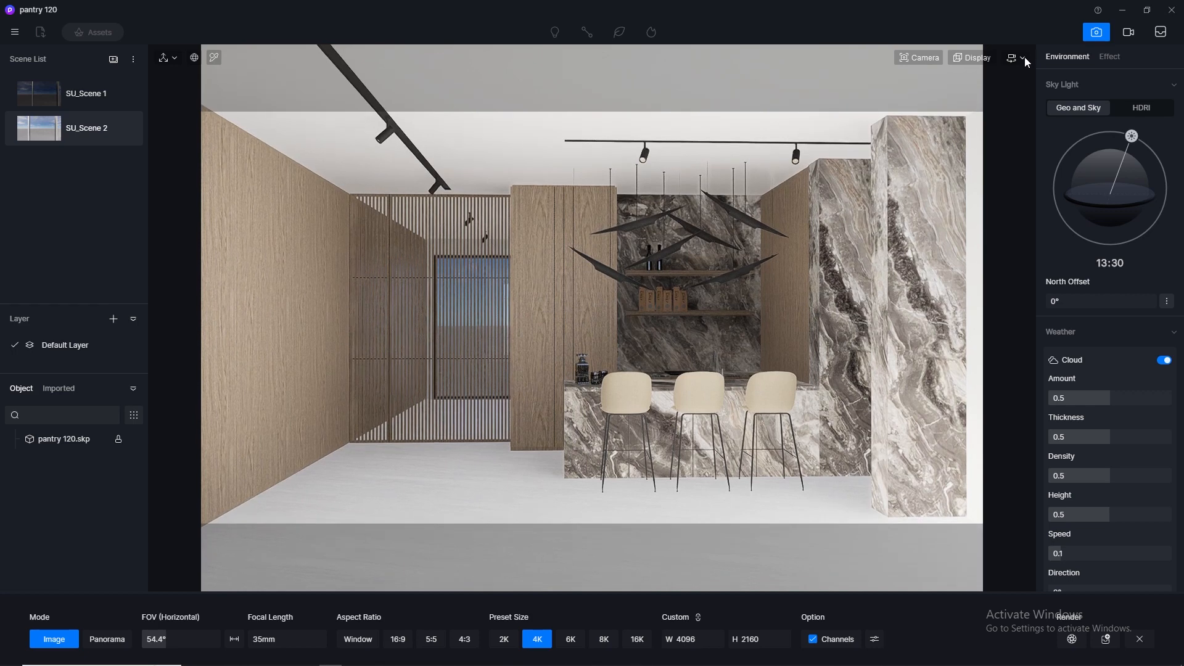
pyautogui.press('w')
pyautogui.press('w')
pyautogui.press('w')
pyautogui.press('w')
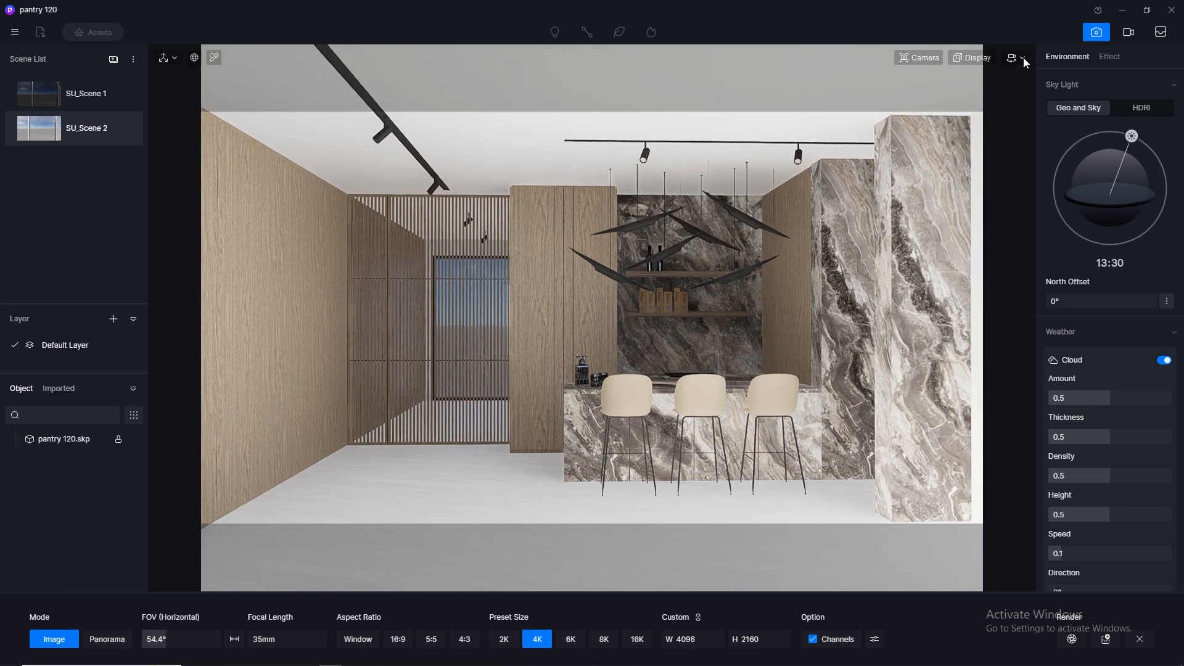
pyautogui.press('w')
pyautogui.press('w')
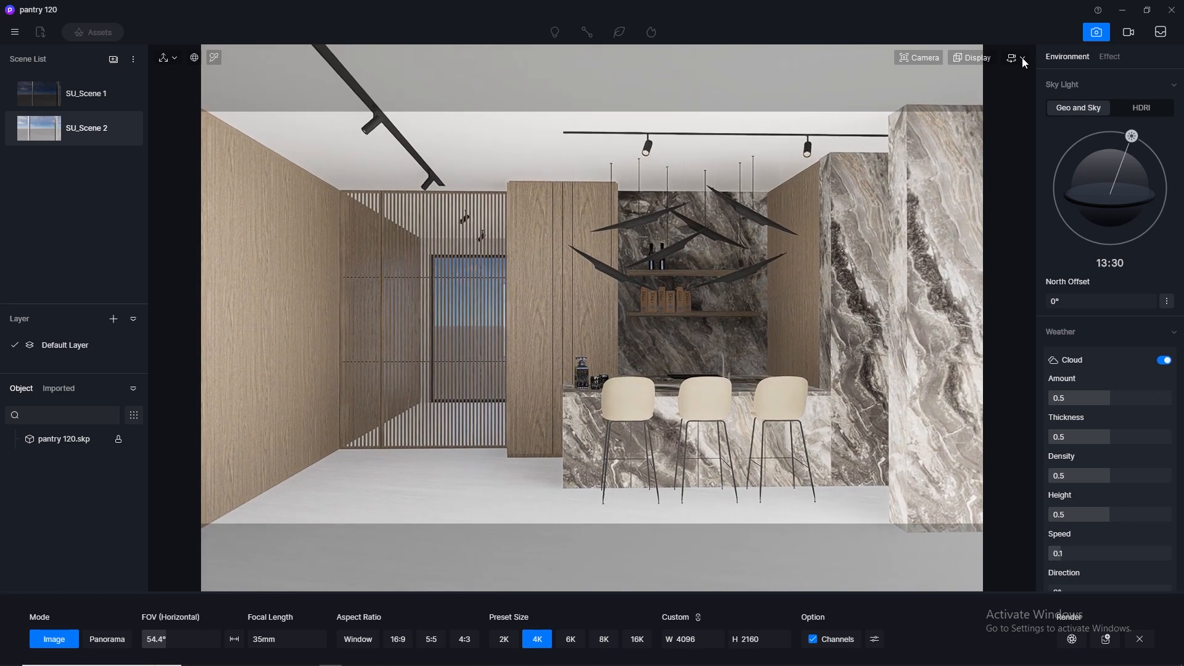
# - Fine-tune the camera's sideways position in front of the bar counter and update SU_Scene 1 with this view
pyautogui.press('d')
pyautogui.press('d')
pyautogui.press('d')
pyautogui.press('d')
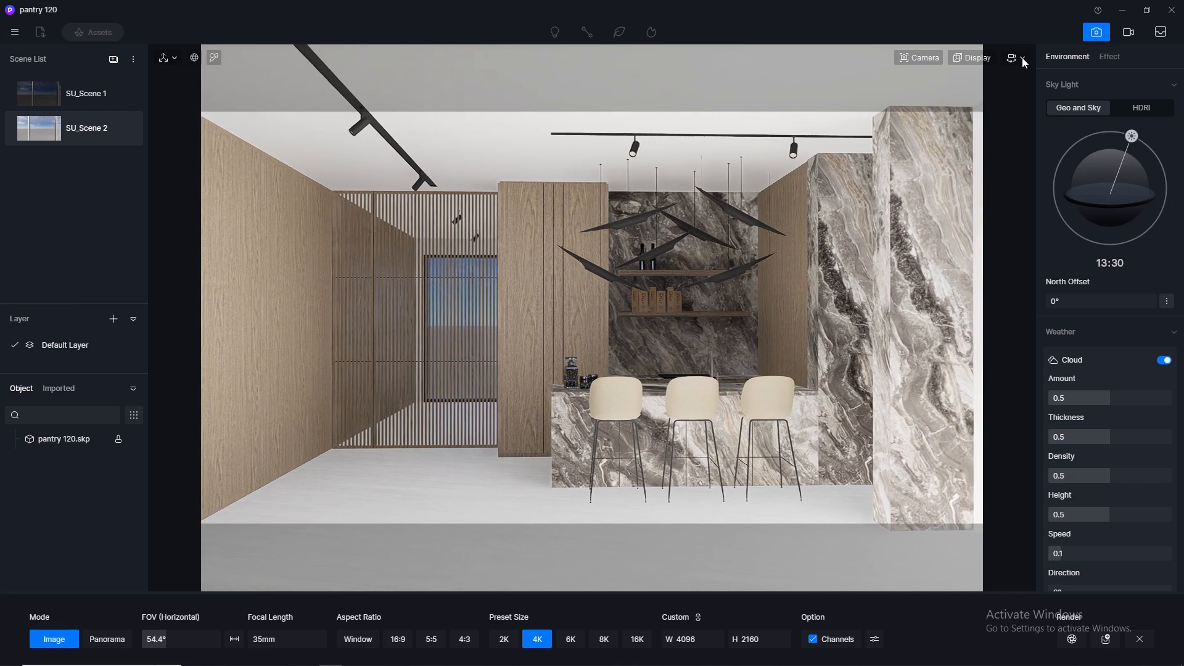
pyautogui.press('d')
pyautogui.press('a')
pyautogui.press('a')
pyautogui.press('a')
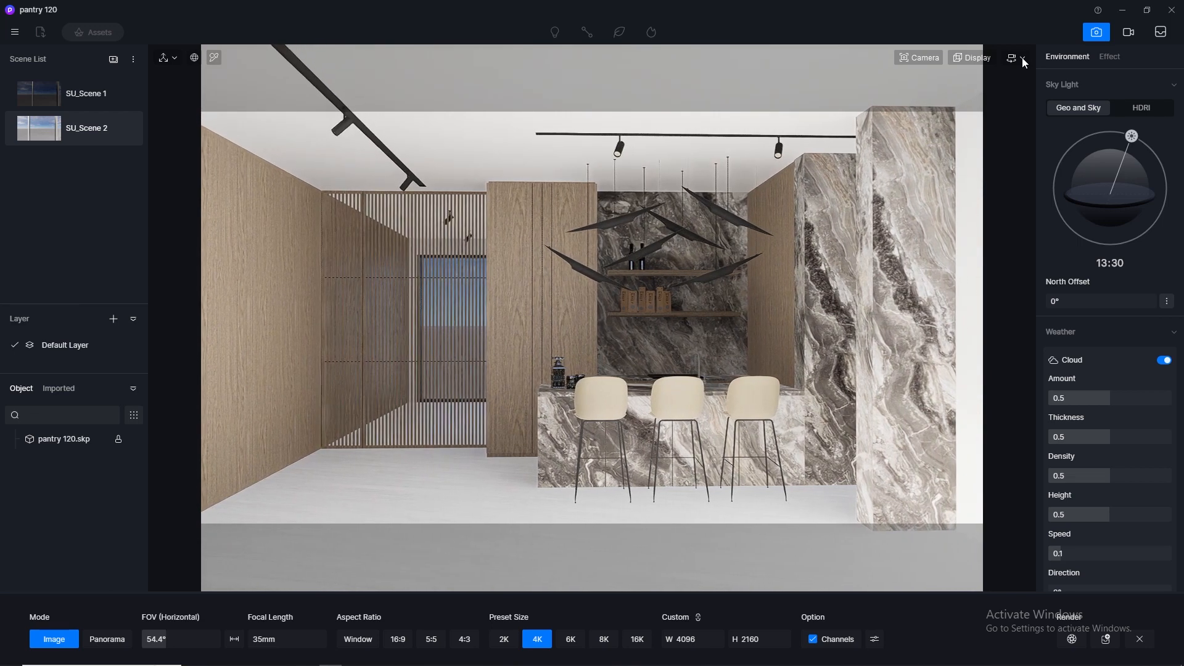
pyautogui.press('a')
pyautogui.press('a')
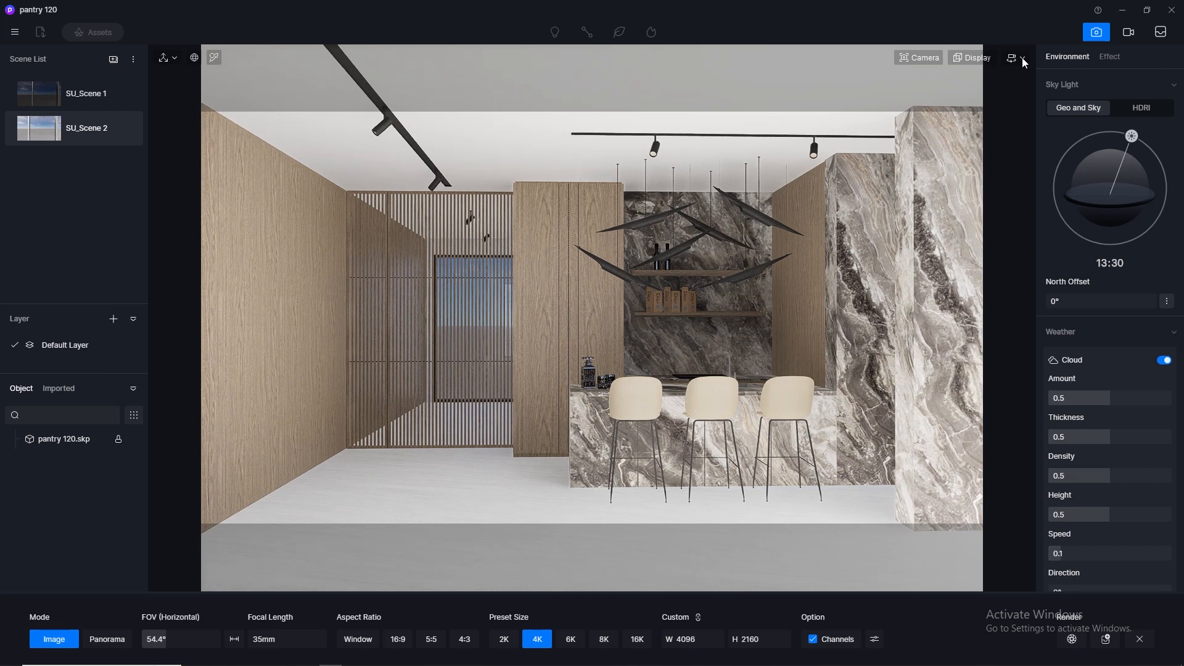
pyautogui.click(127, 95)
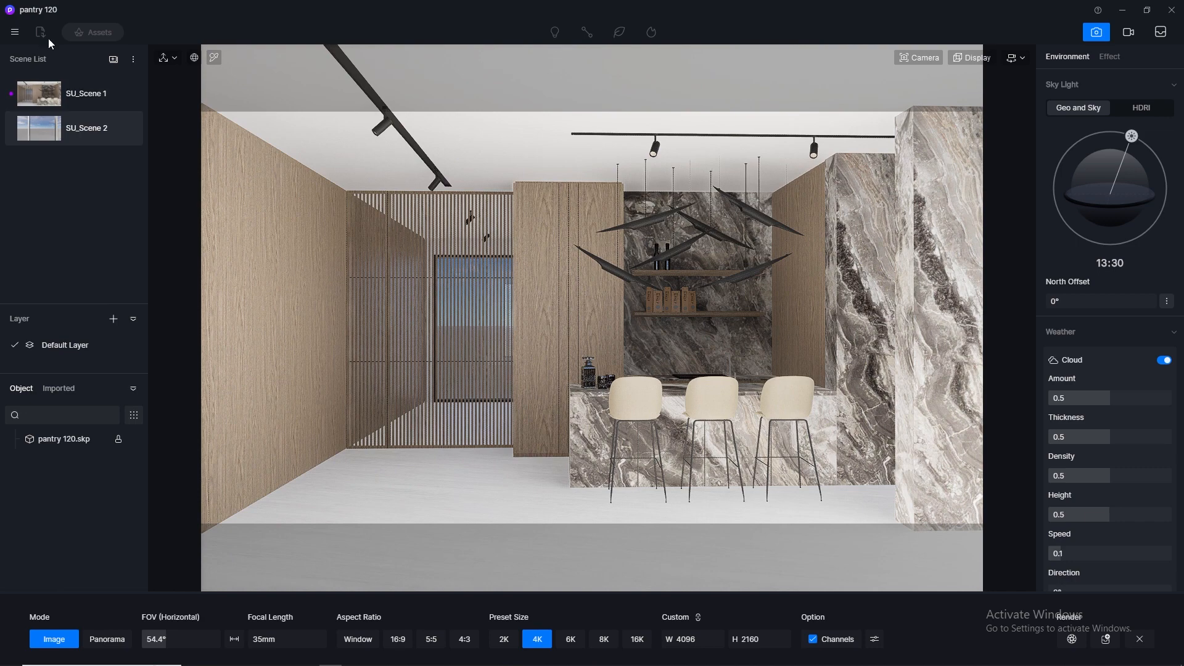
# - Save the project and leave the image render mode
pyautogui.click(14, 32)
pyautogui.moveTo(93, 58)
pyautogui.click(167, 132)
pyautogui.click(1096, 32)
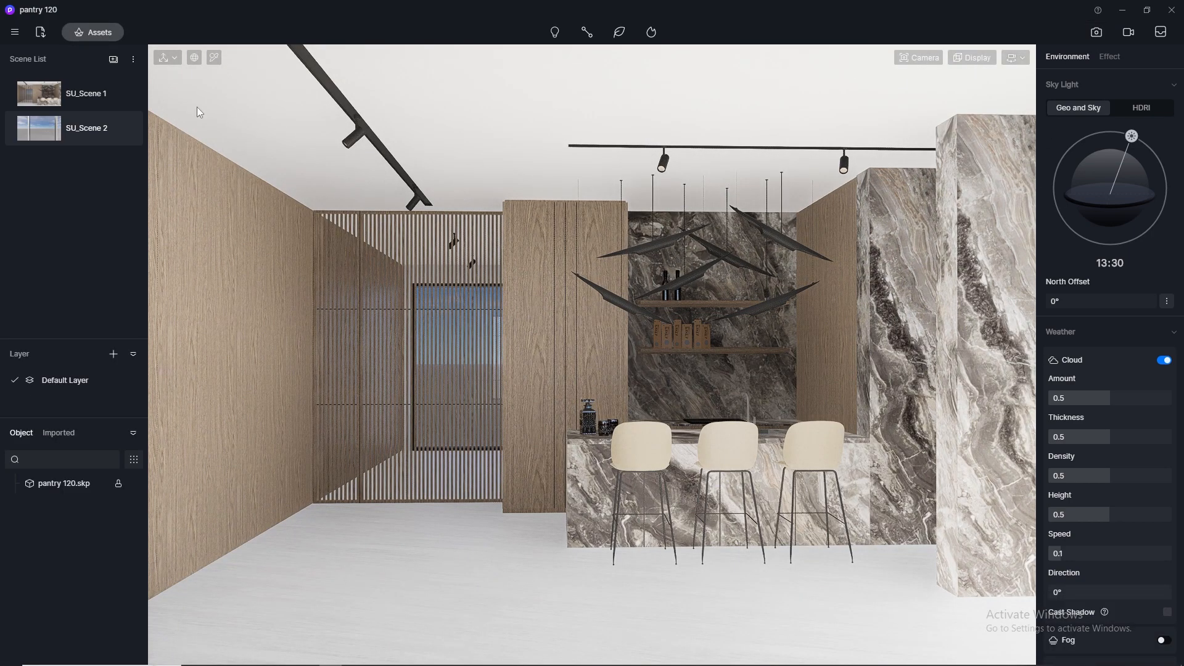
# - Set the floor marble material's normal to 0, specular to 0.5 and roughness to 0.2
pyautogui.click(474, 597)
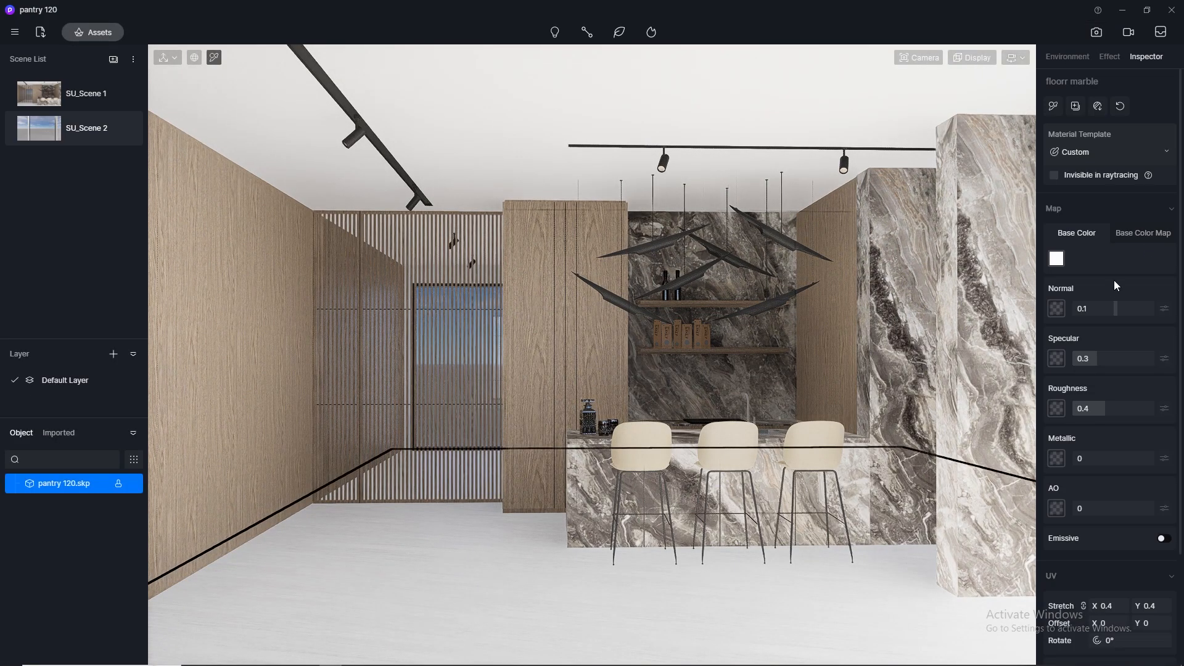
pyautogui.click(1108, 309)
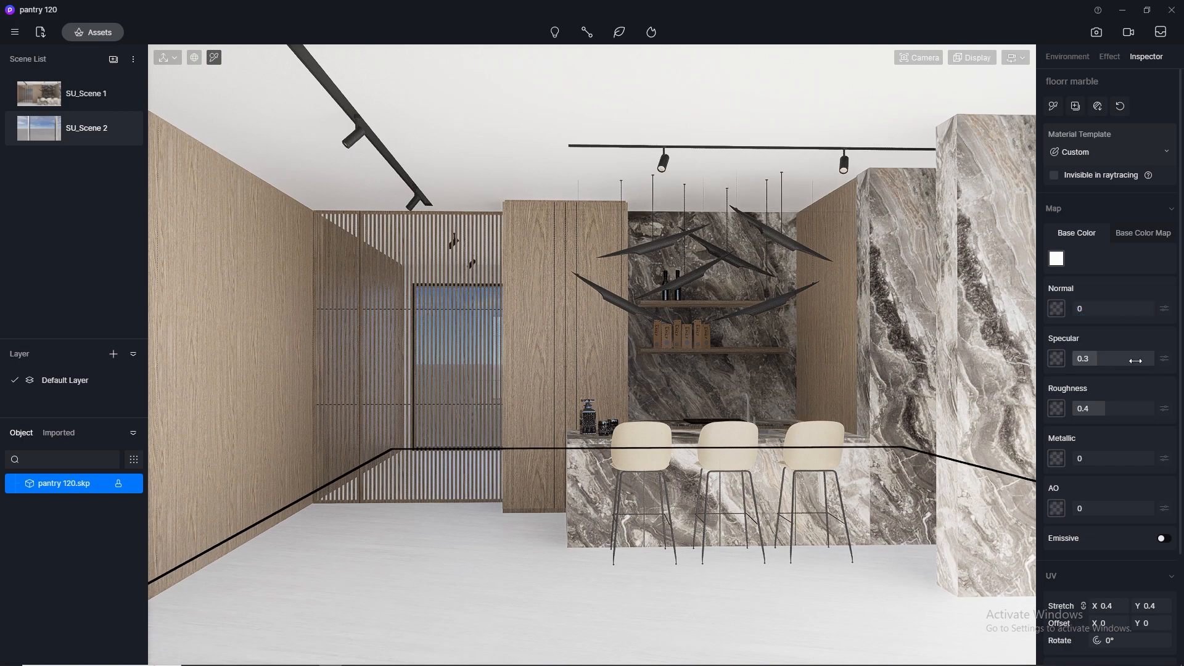
pyautogui.press('Return')
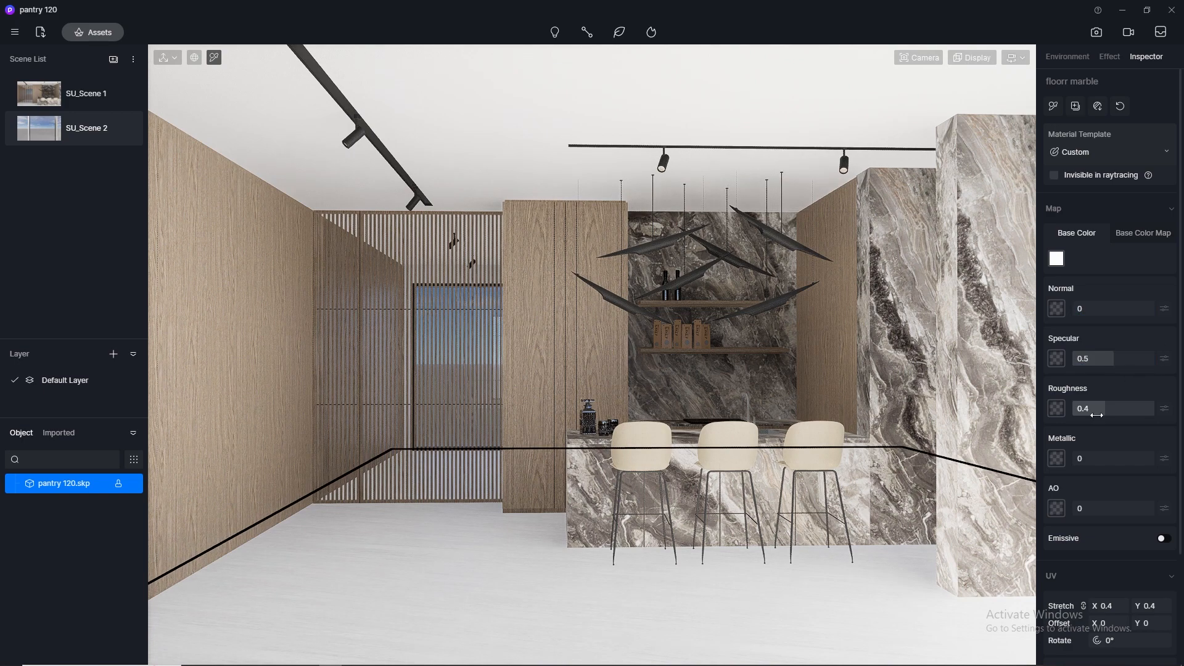
pyautogui.press('Return')
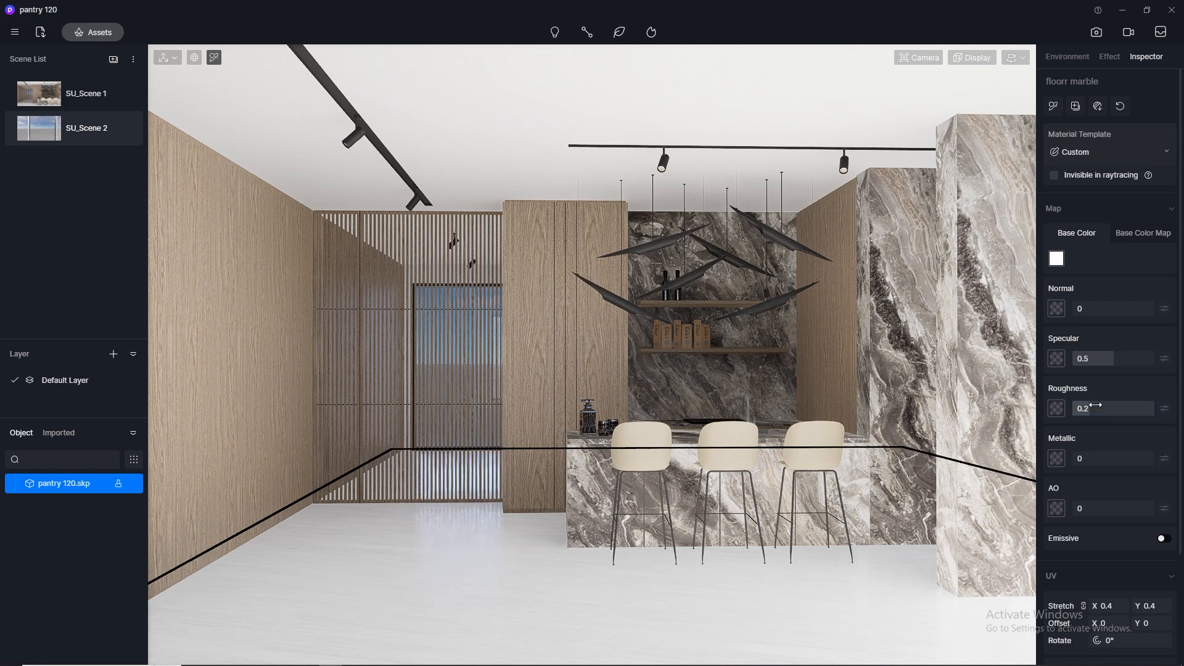
# - Copy the veneer material's base color map into its normal map slot
pyautogui.click(536, 304)
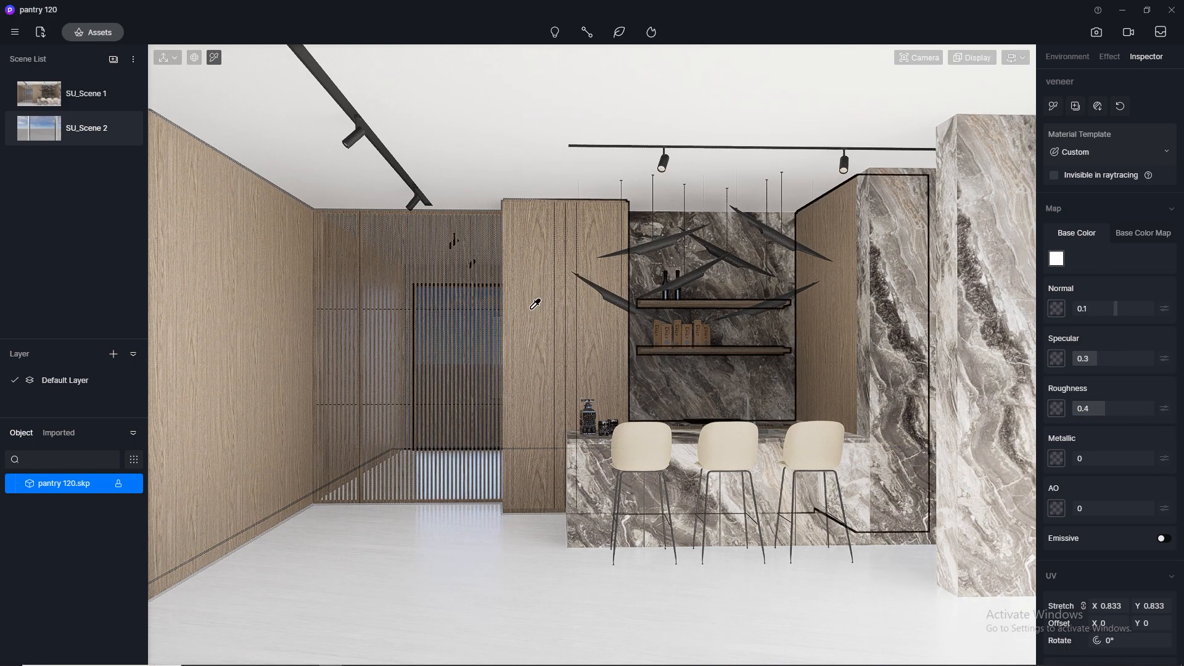
pyautogui.click(1138, 227)
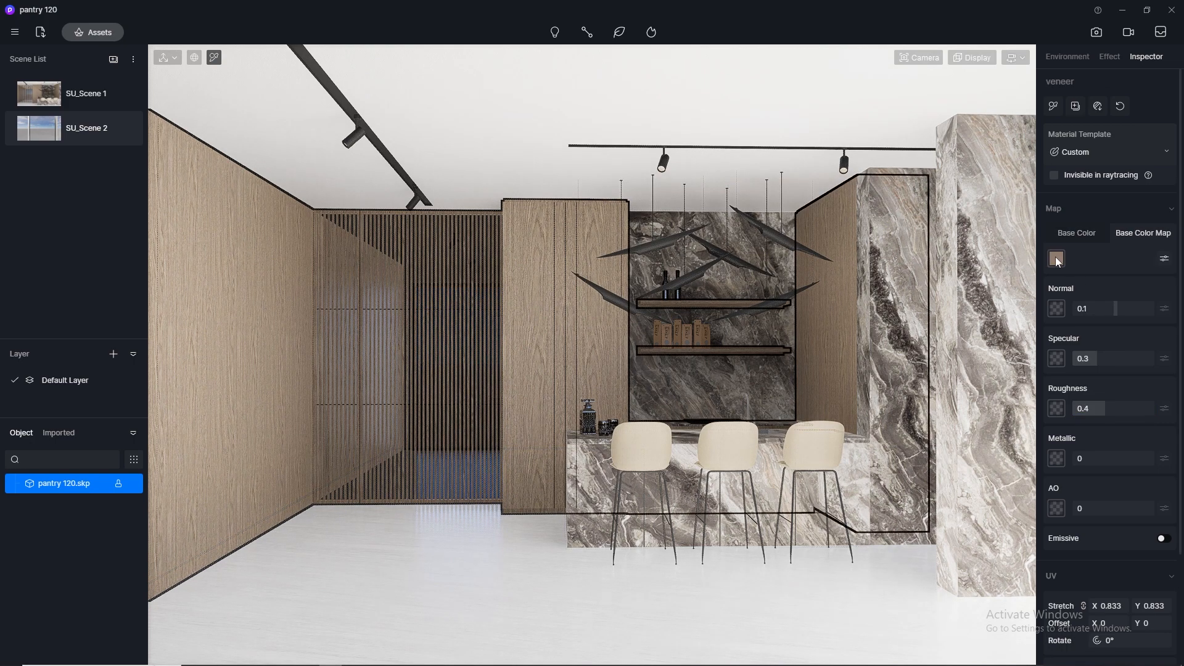
pyautogui.rightClick(1056, 256)
pyautogui.rightClick(1058, 306)
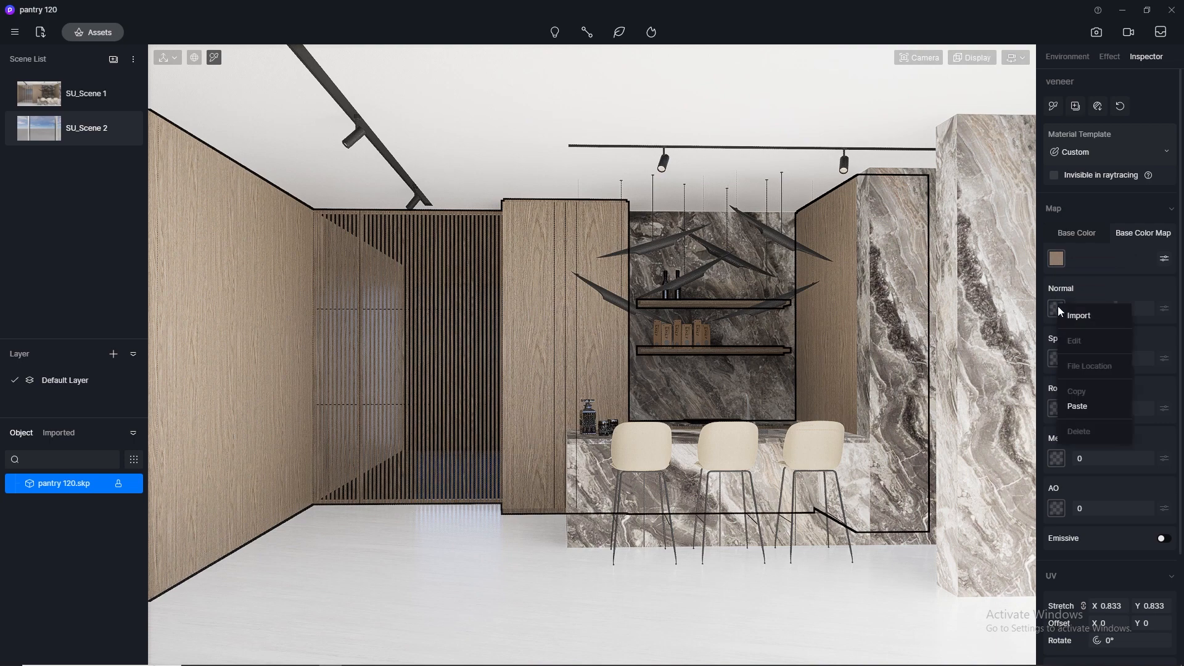
pyautogui.click(1079, 406)
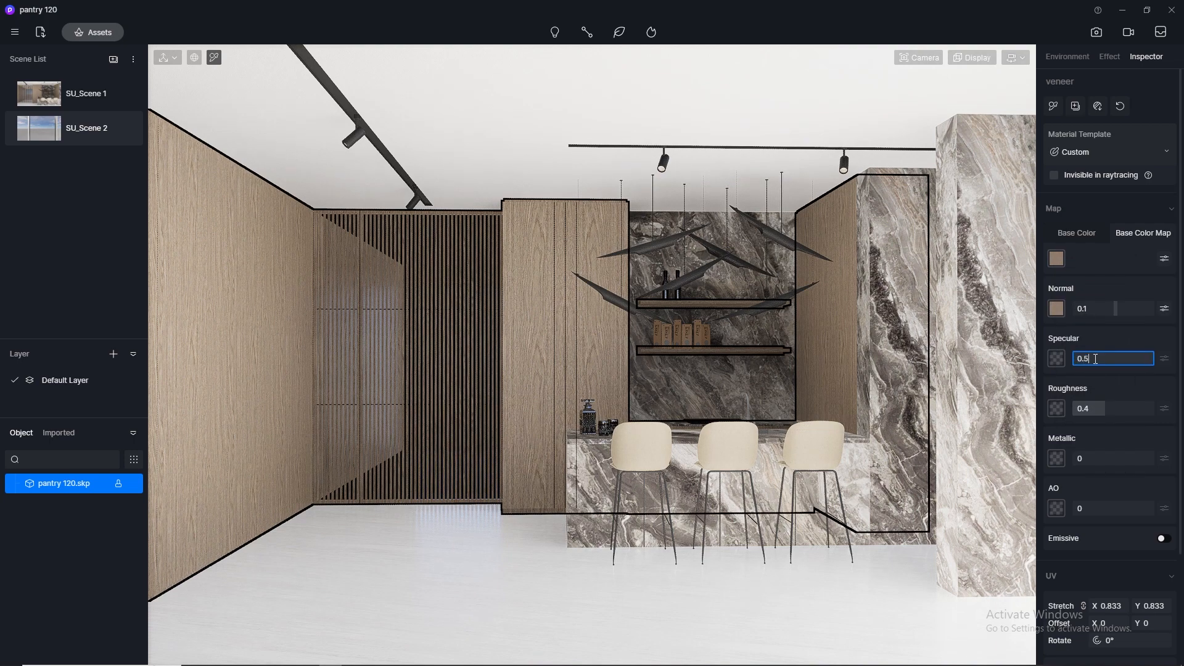
# - Set the veneer material's specular to 0.5 and roughness to 0.3
pyautogui.press('Return')
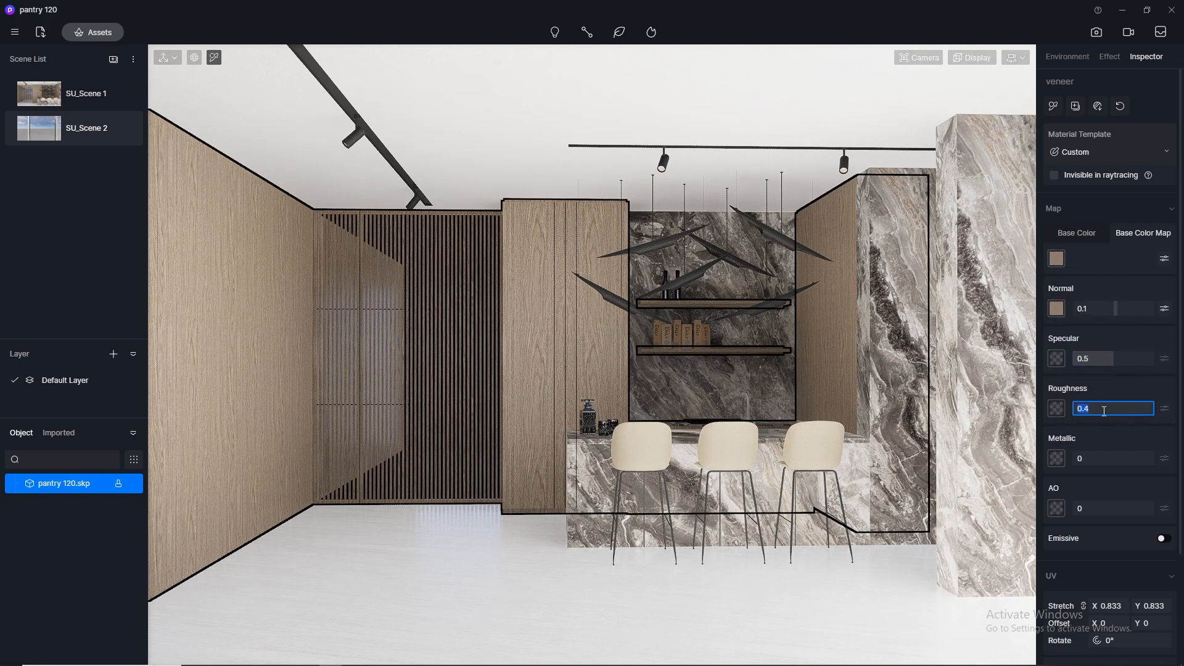
pyautogui.click(1104, 411)
pyautogui.write('0.3')
pyautogui.press('Return')
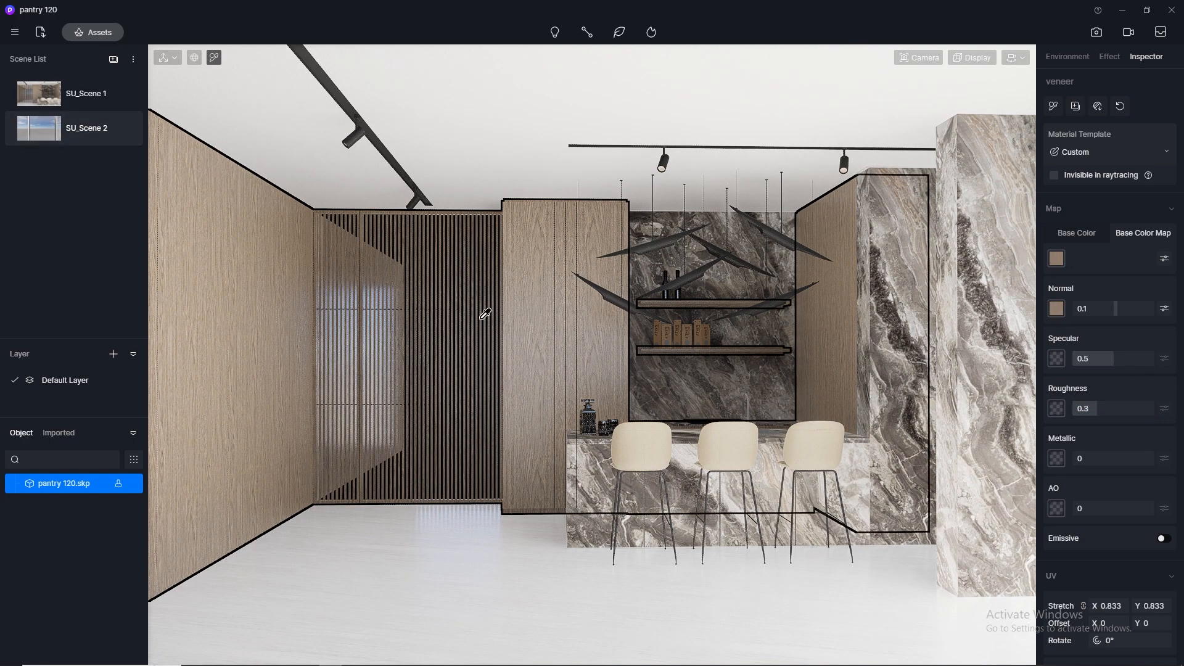
# - Switch the navigation mode to Orbit and return to the SU_Scene 1 camera view
pyautogui.press('w')
pyautogui.press('a')
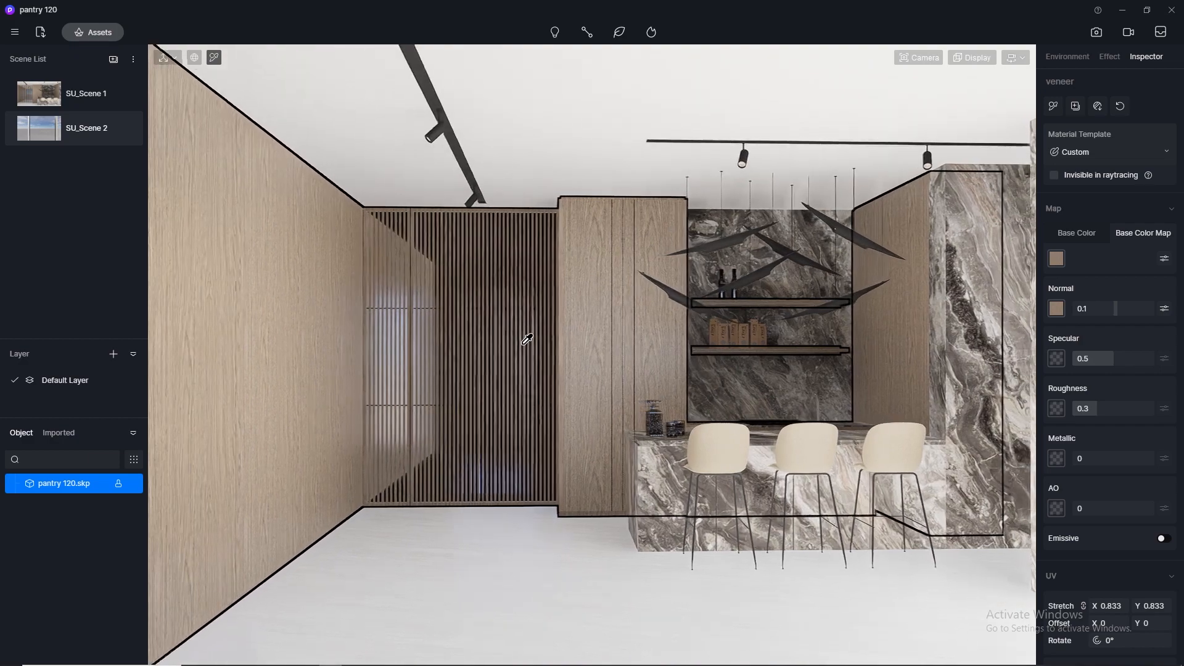
pyautogui.press('d')
pyautogui.press('w')
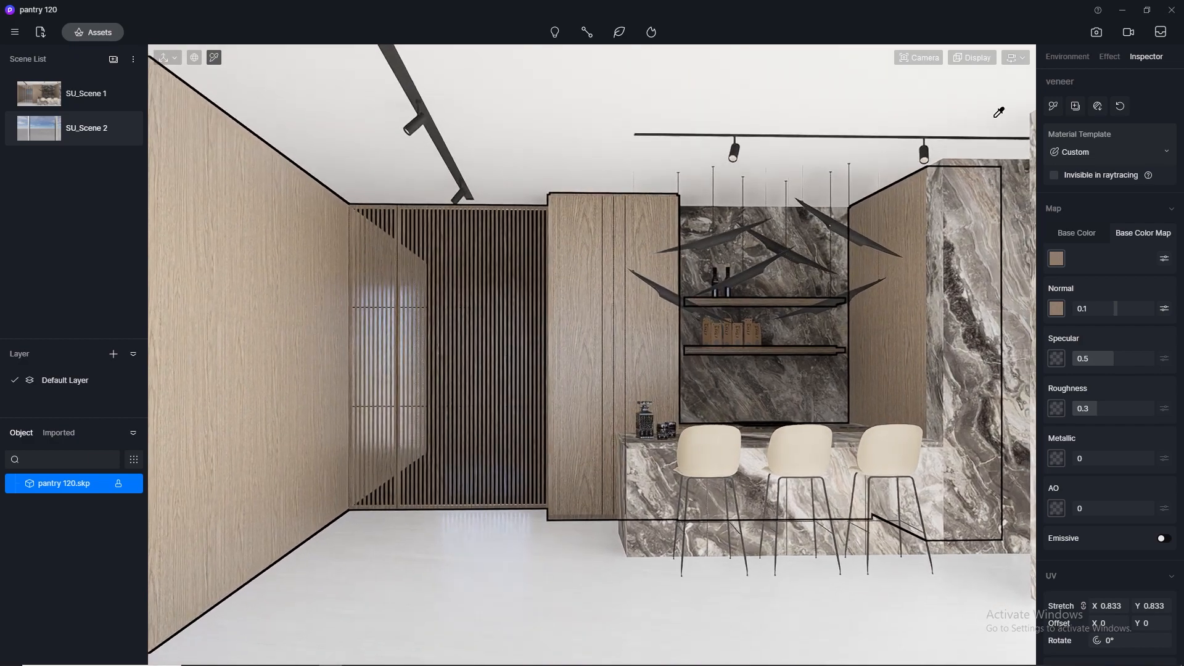
pyautogui.click(1016, 58)
pyautogui.click(959, 94)
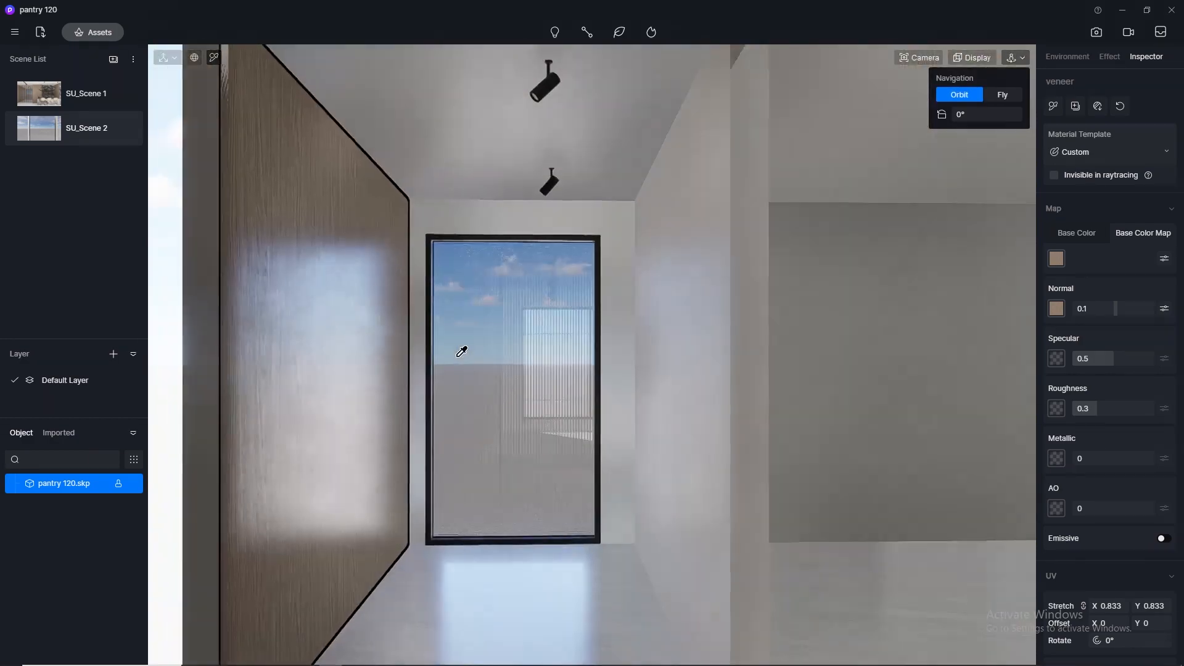
pyautogui.scroll(-7, 459, 355)
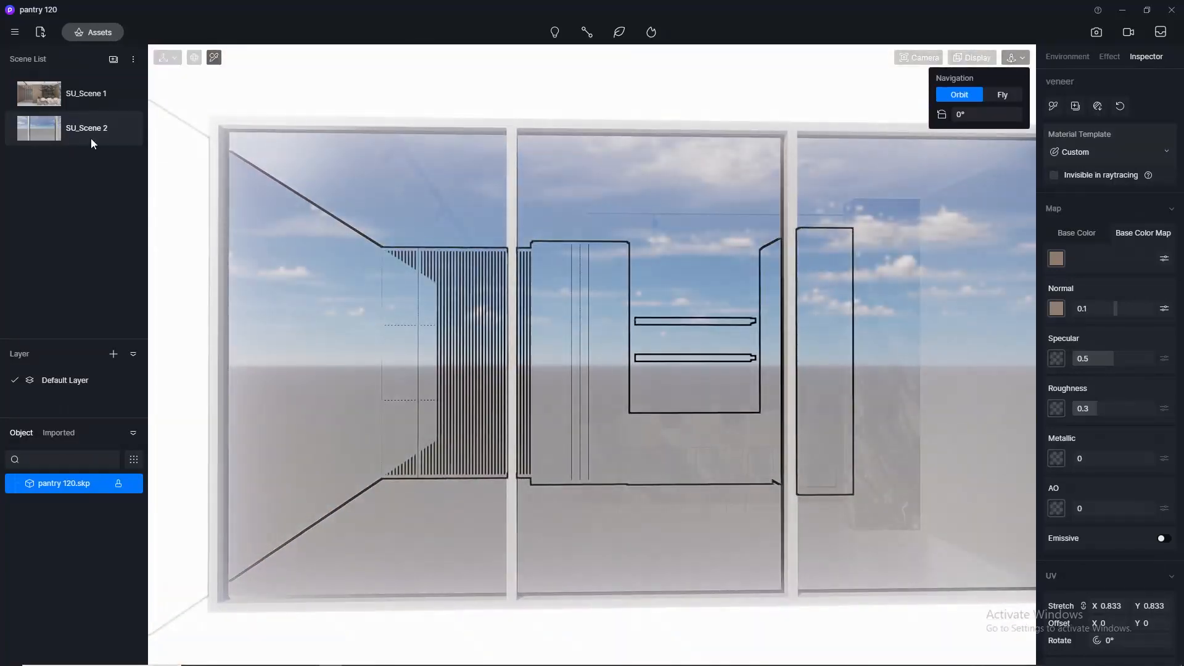
pyautogui.click(30, 95)
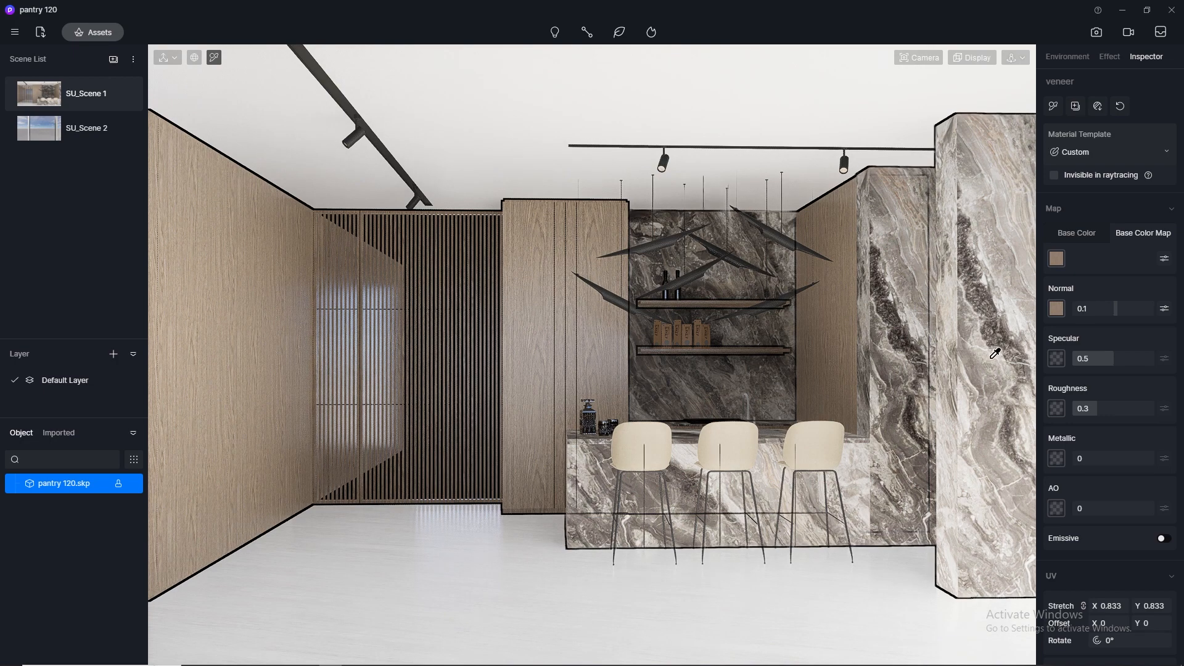
# - Set the grey marble material's normal to 0, specular to 0.5 and roughness to 0.2
pyautogui.click(995, 323)
pyautogui.click(1112, 307)
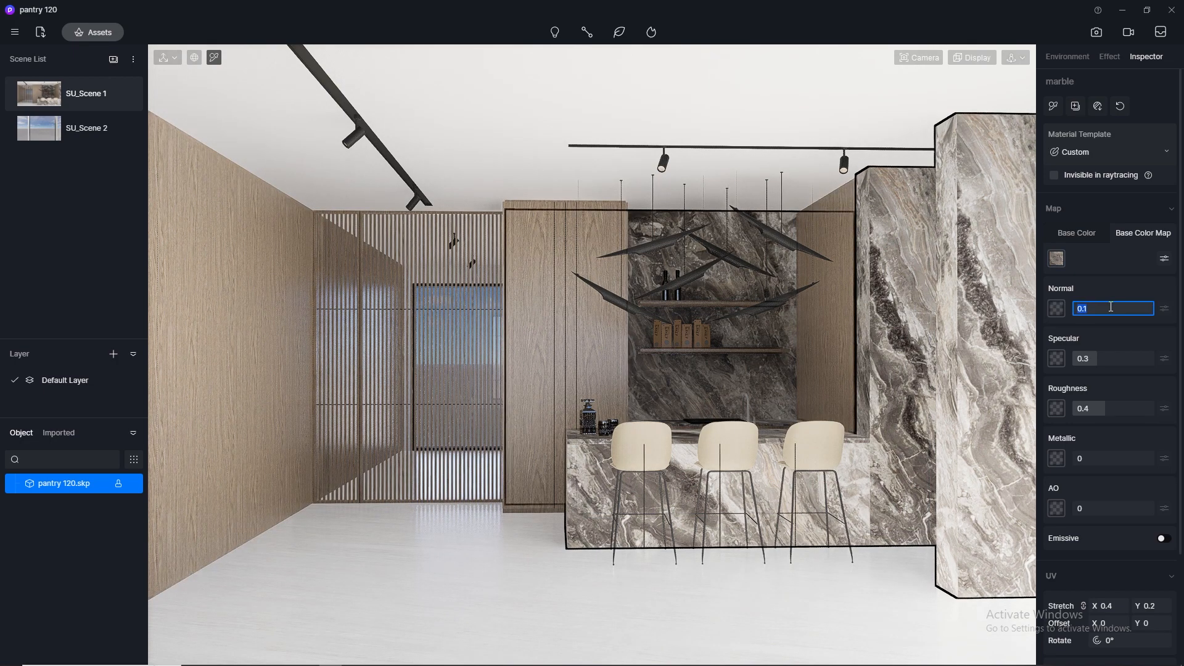
pyautogui.write('0')
pyautogui.press('Return')
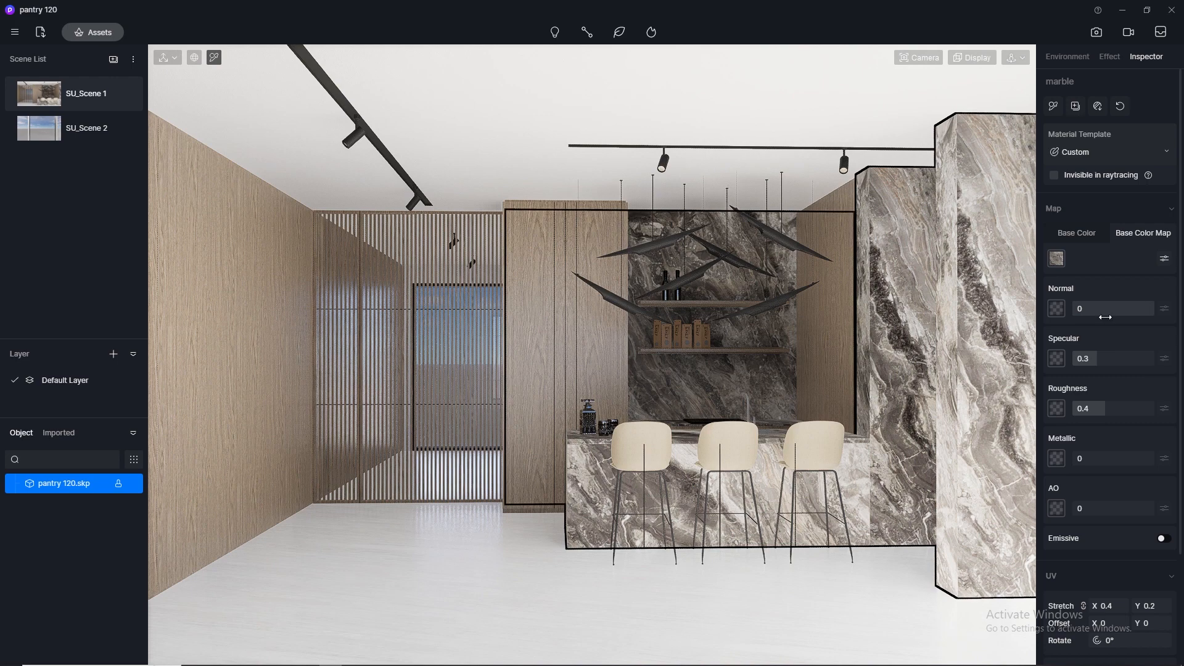
pyautogui.click(1097, 359)
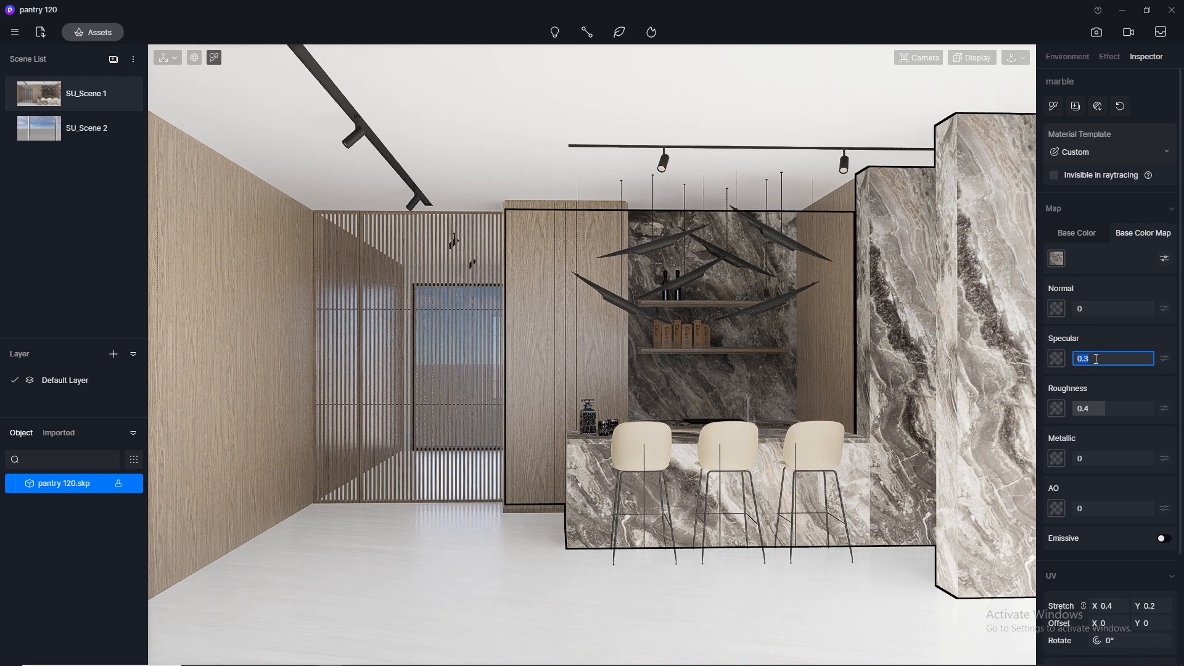
pyautogui.write('0.5')
pyautogui.press('Return')
pyautogui.click(1104, 409)
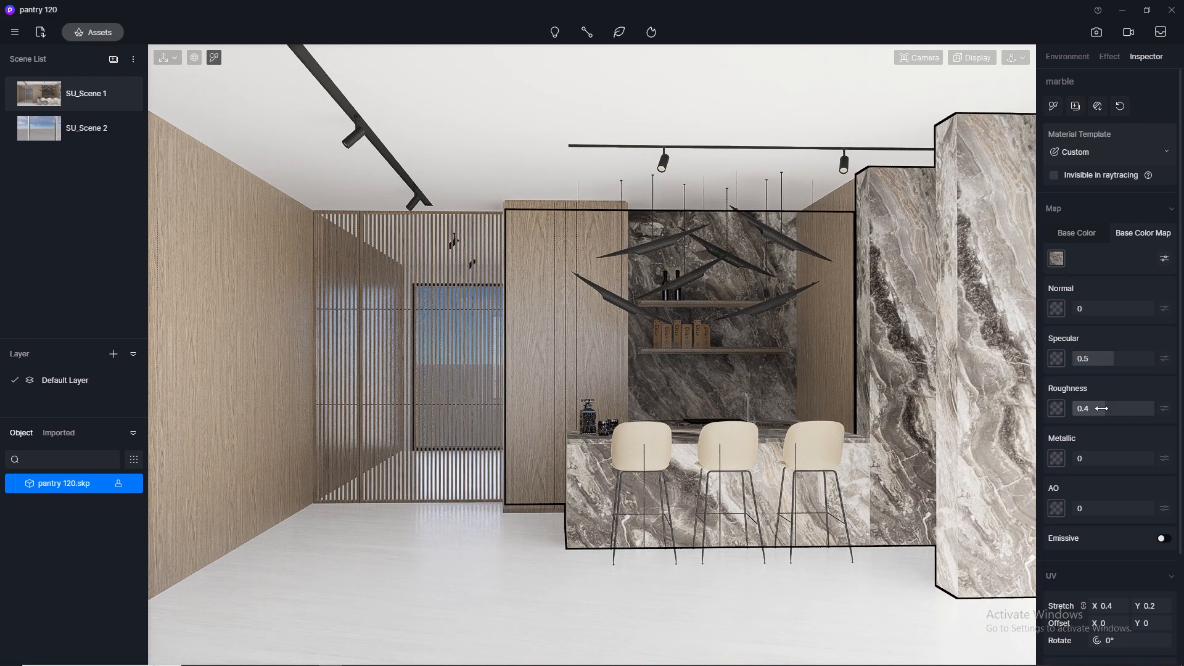
pyautogui.write('0.2')
pyautogui.press('Return')
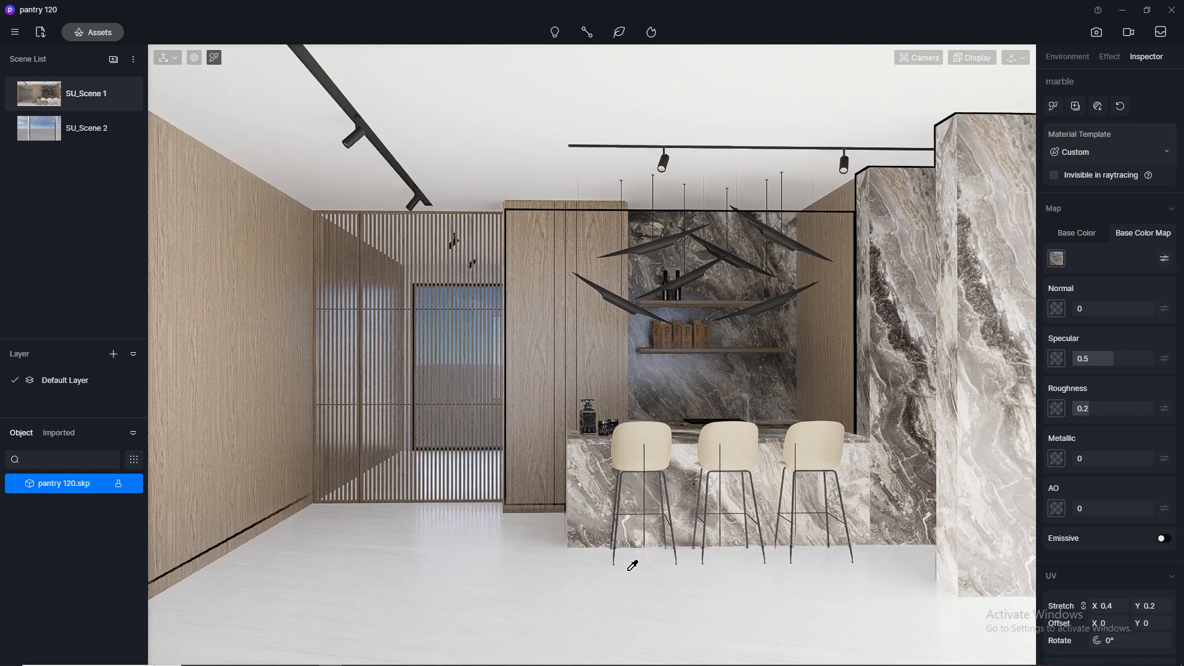
# - Pick the dark anth material from the pendant lamps and set its specular to 0.5
pyautogui.click(511, 597)
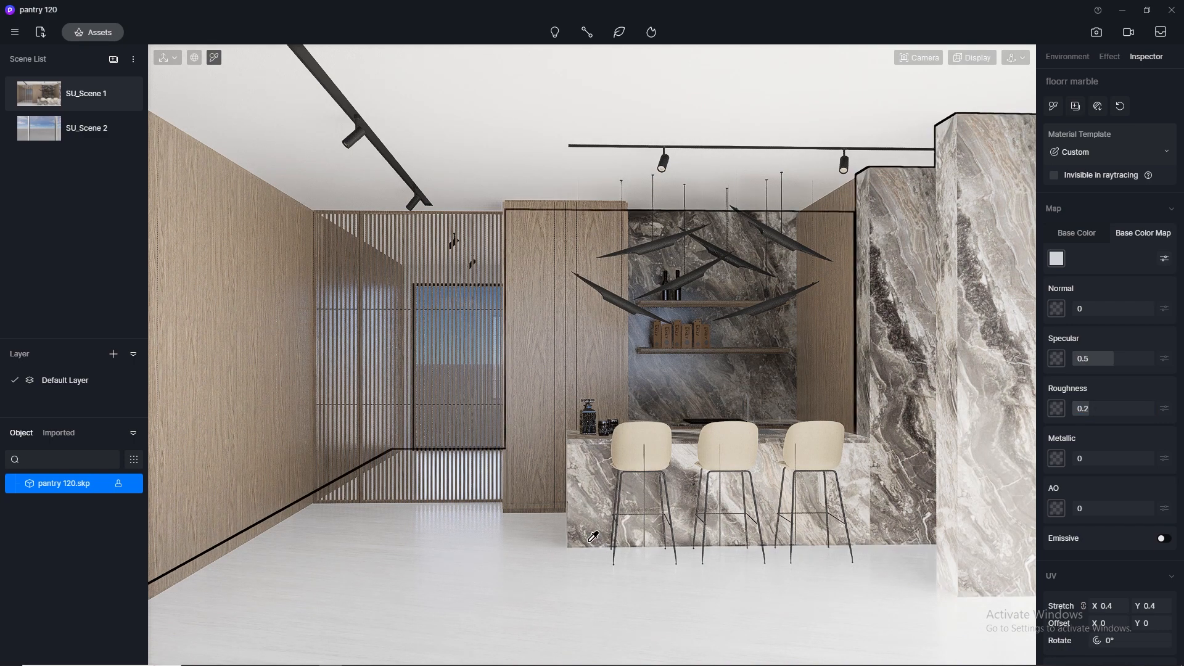
pyautogui.click(621, 292)
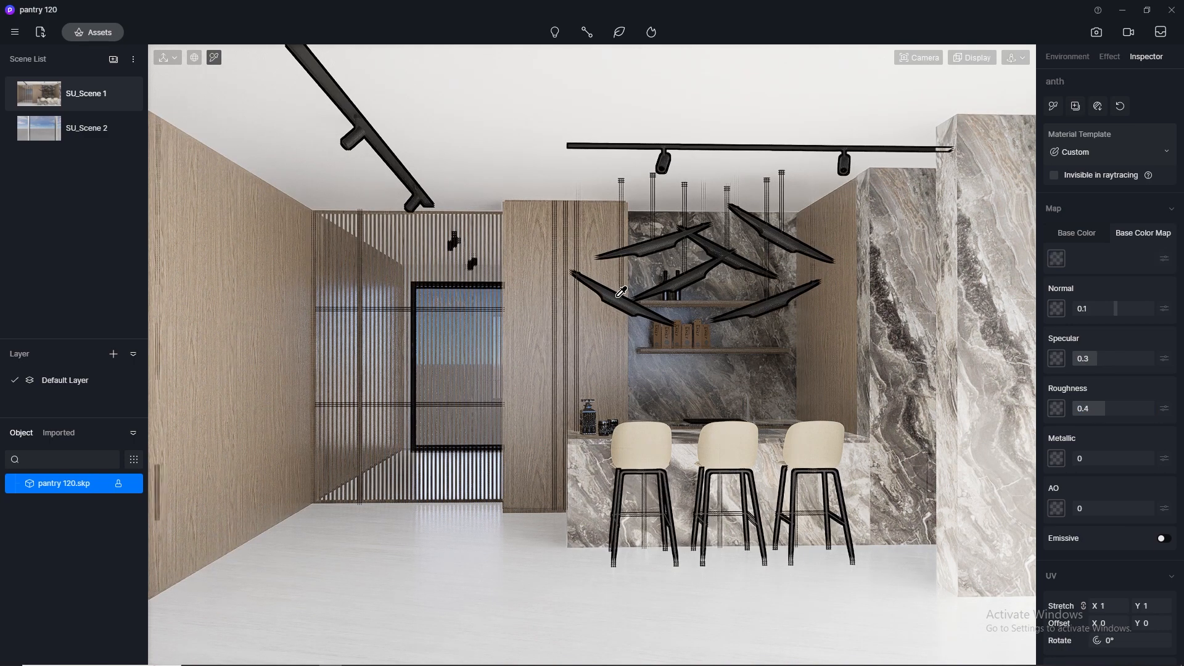
pyautogui.click(1101, 359)
pyautogui.write('0.')
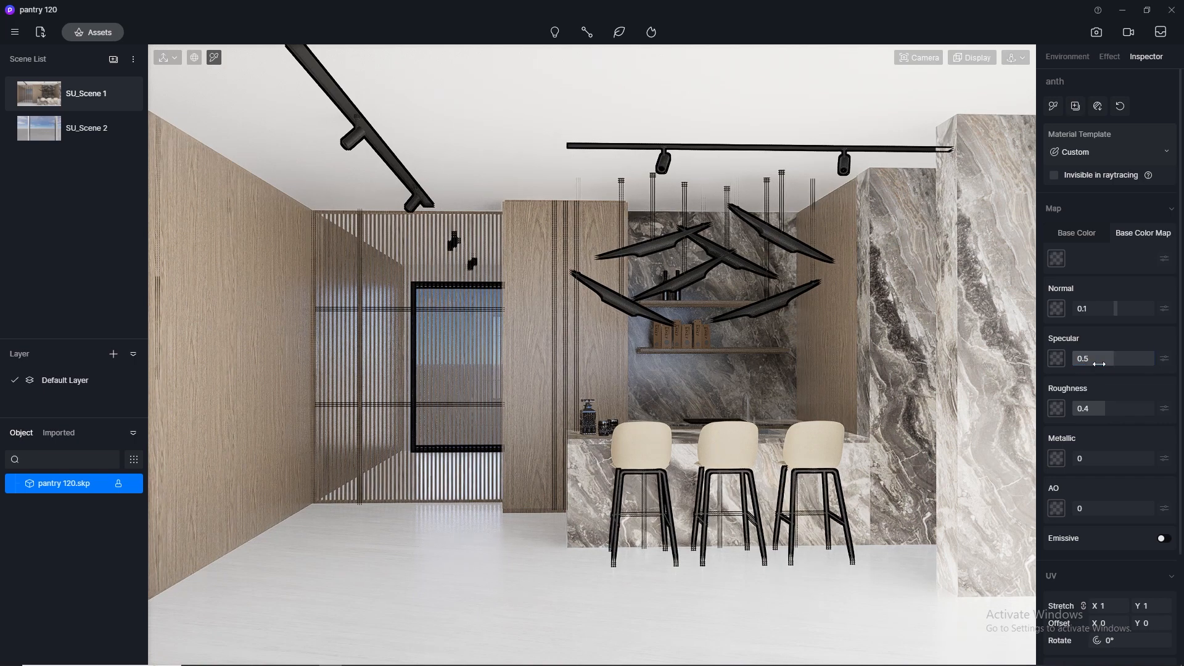
pyautogui.write('5')
pyautogui.press('Return')
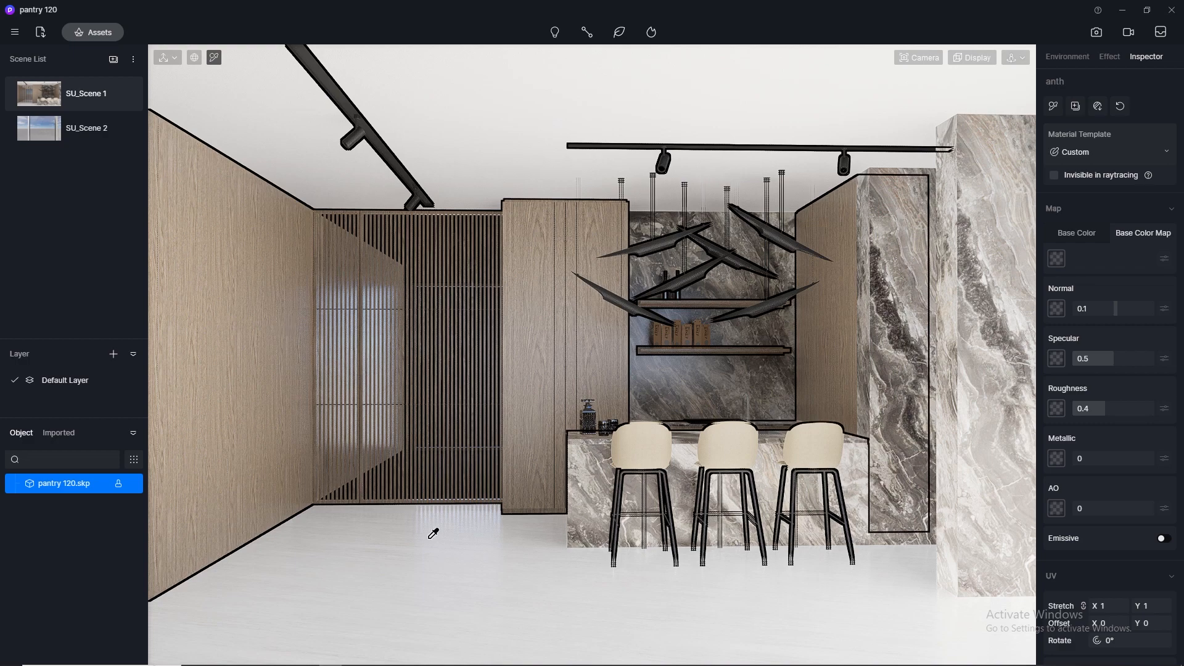
# - Open the online material library and browse the cotton and linen category under Fabric
pyautogui.click(674, 553)
pyautogui.scroll(5, 662, 447)
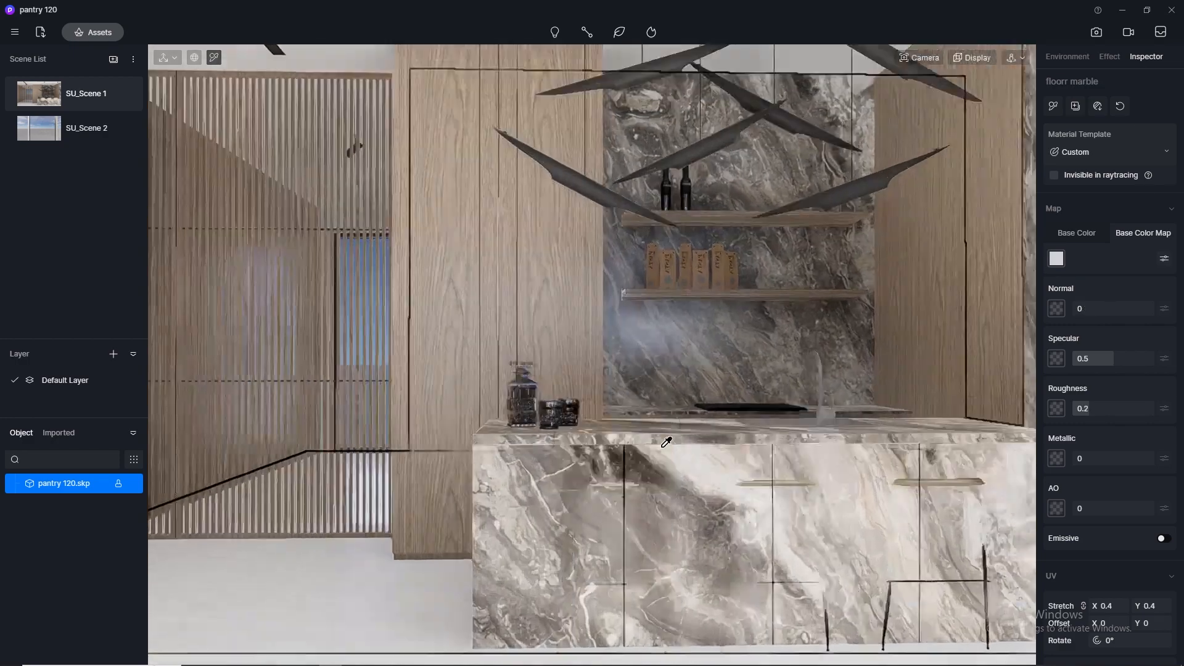
pyautogui.scroll(-5, 666, 442)
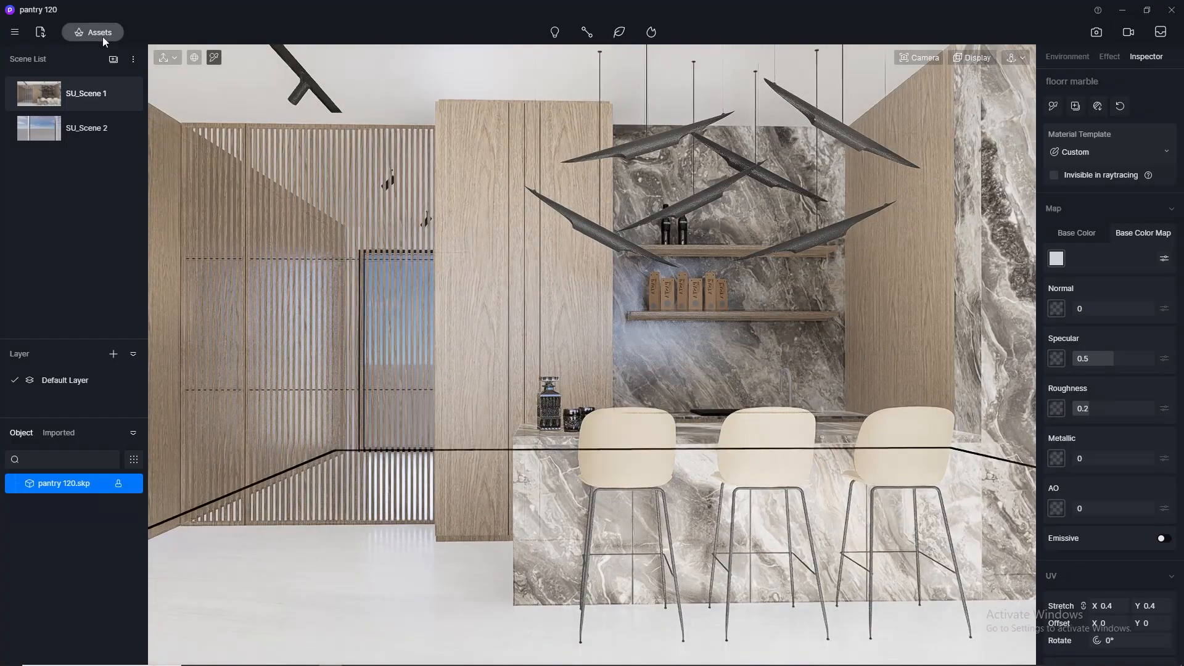
pyautogui.click(103, 36)
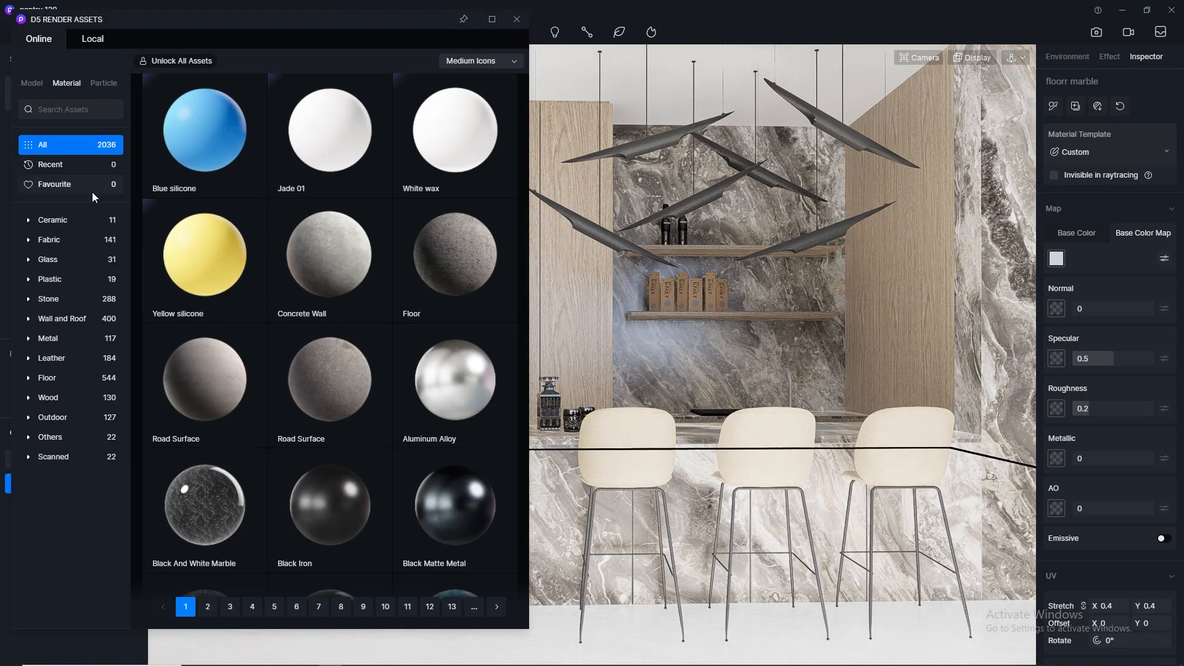
pyautogui.click(65, 241)
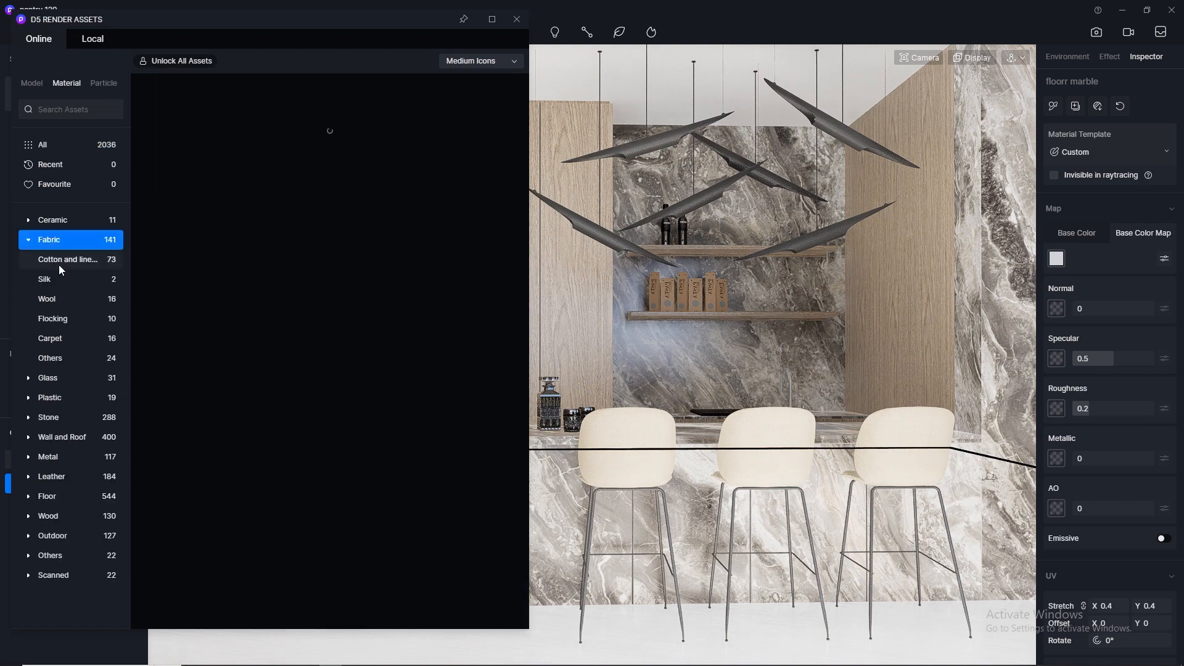
pyautogui.scroll(-2, 266, 324)
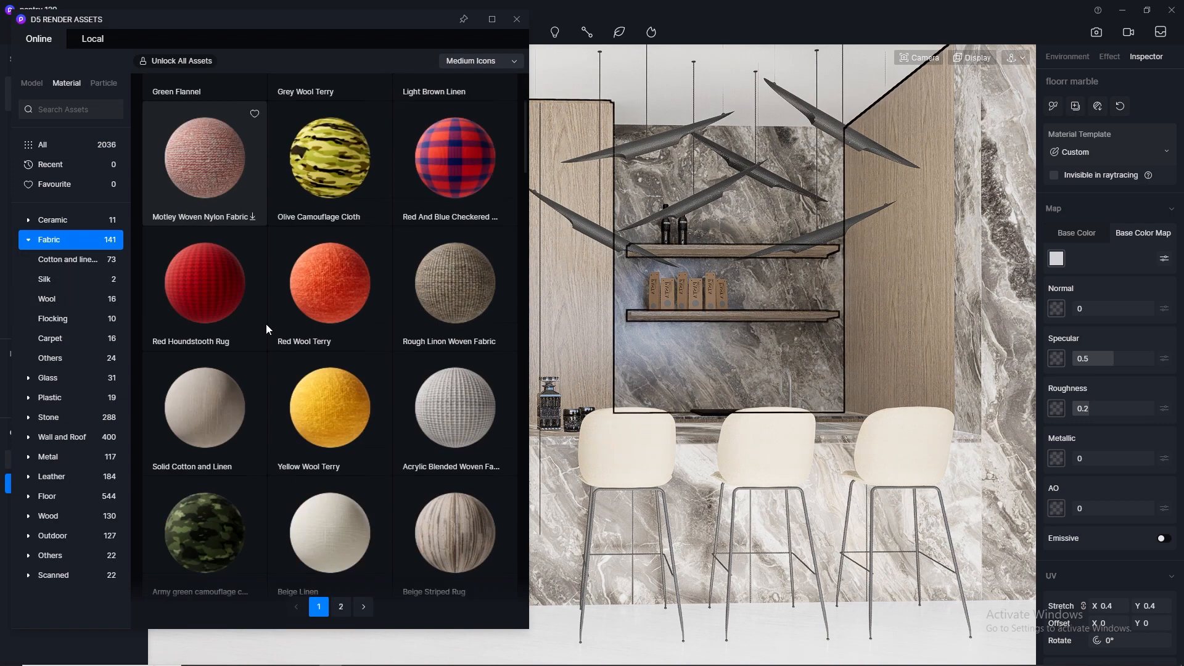
pyautogui.click(69, 262)
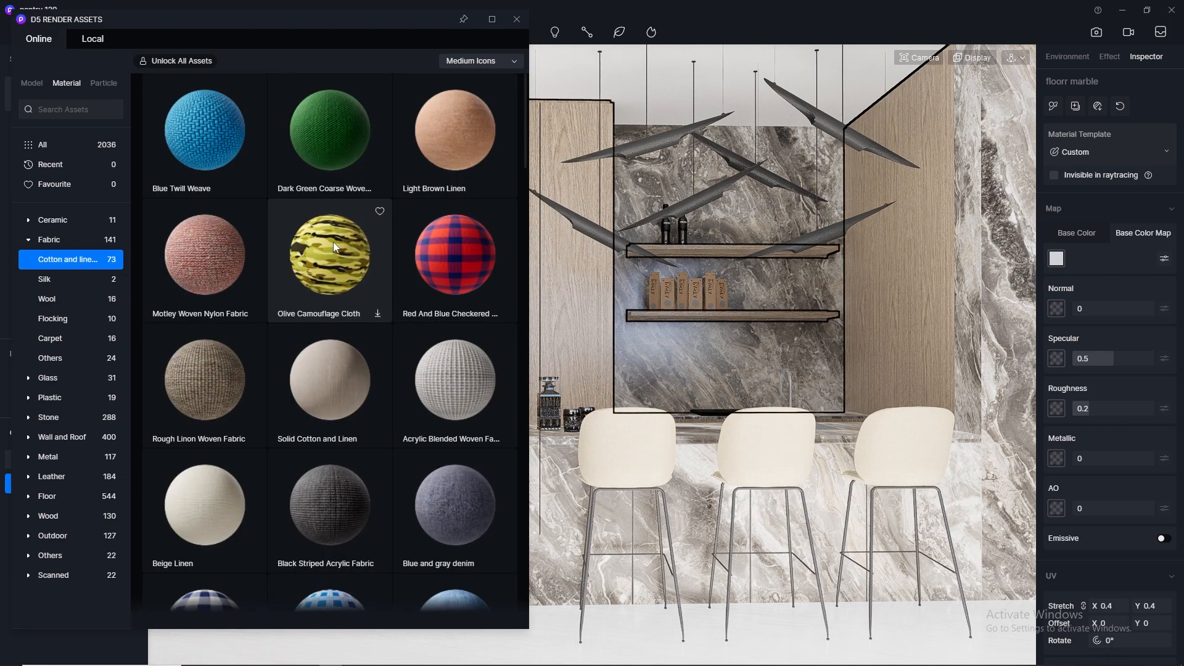
pyautogui.scroll(-5, 333, 243)
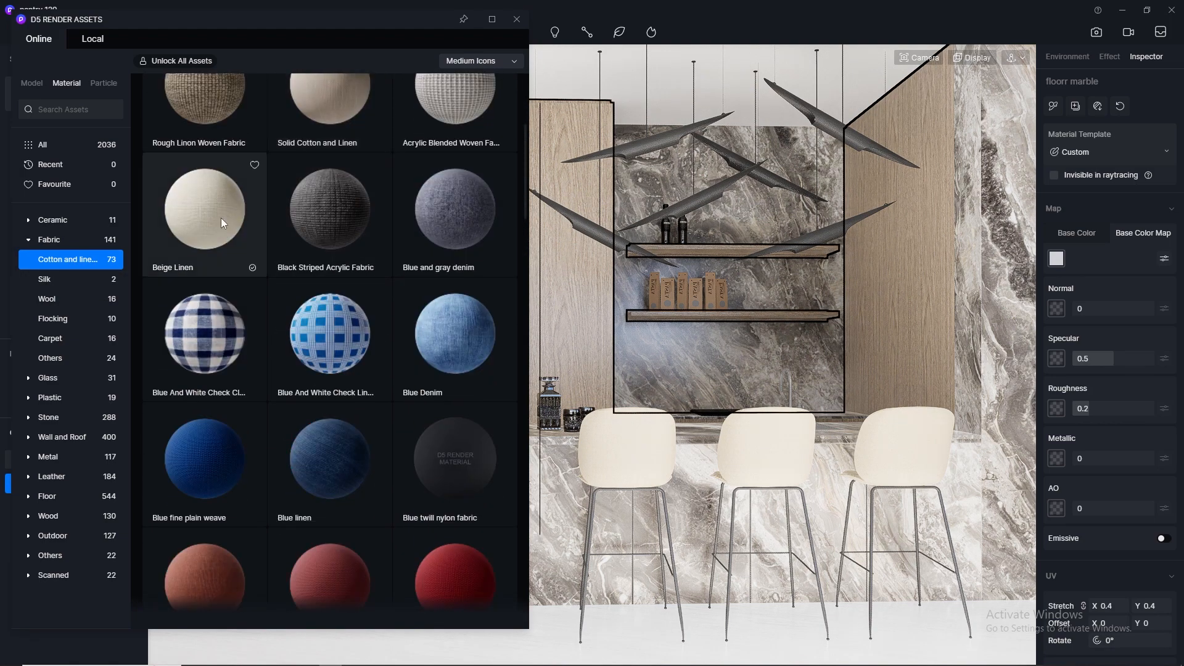
# - Try Beige Linen on the bar stool seats and replace it with Solid Cotton and Linen
pyautogui.moveTo(221, 217); pyautogui.dragTo(398, 291)
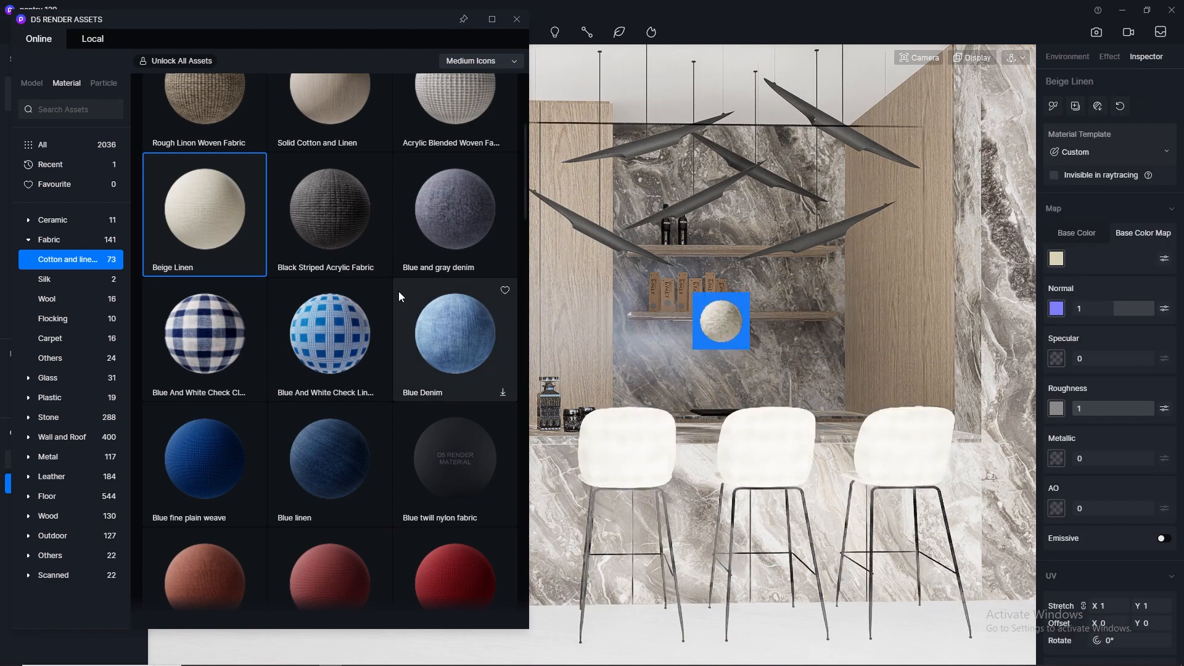
pyautogui.scroll(2, 396, 291)
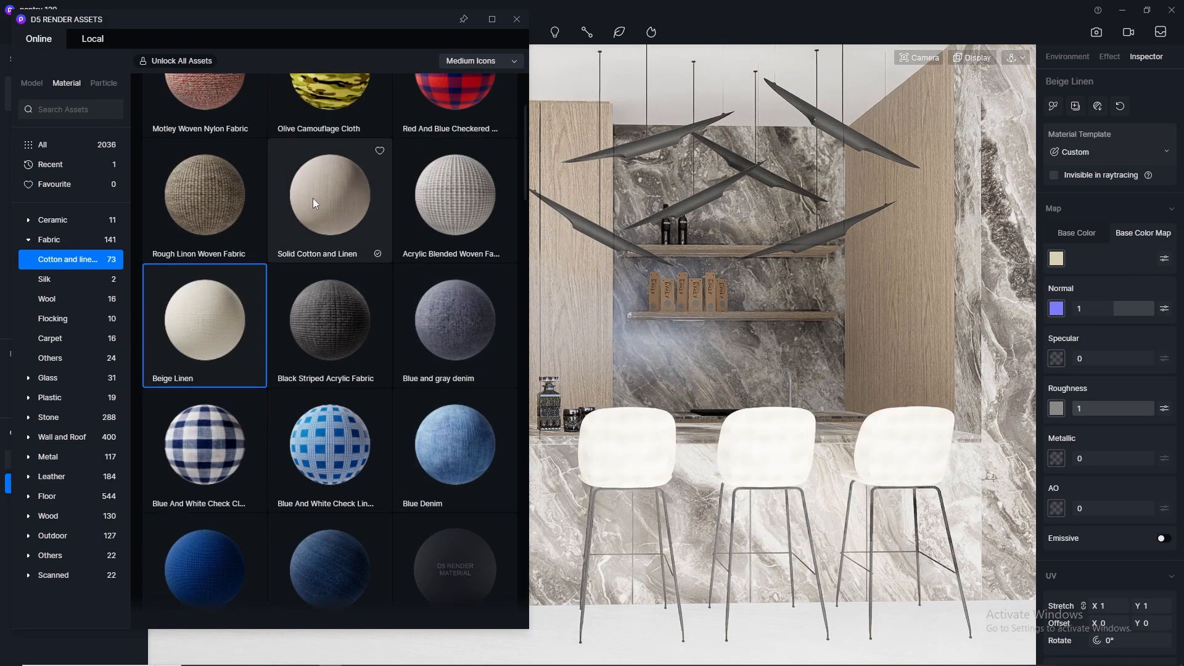
pyautogui.moveTo(313, 198); pyautogui.dragTo(632, 426)
# - Set the seat fabric's UV stretch to 100 and check the texture scale up close on the stools
pyautogui.scroll(-3, 1111, 579)
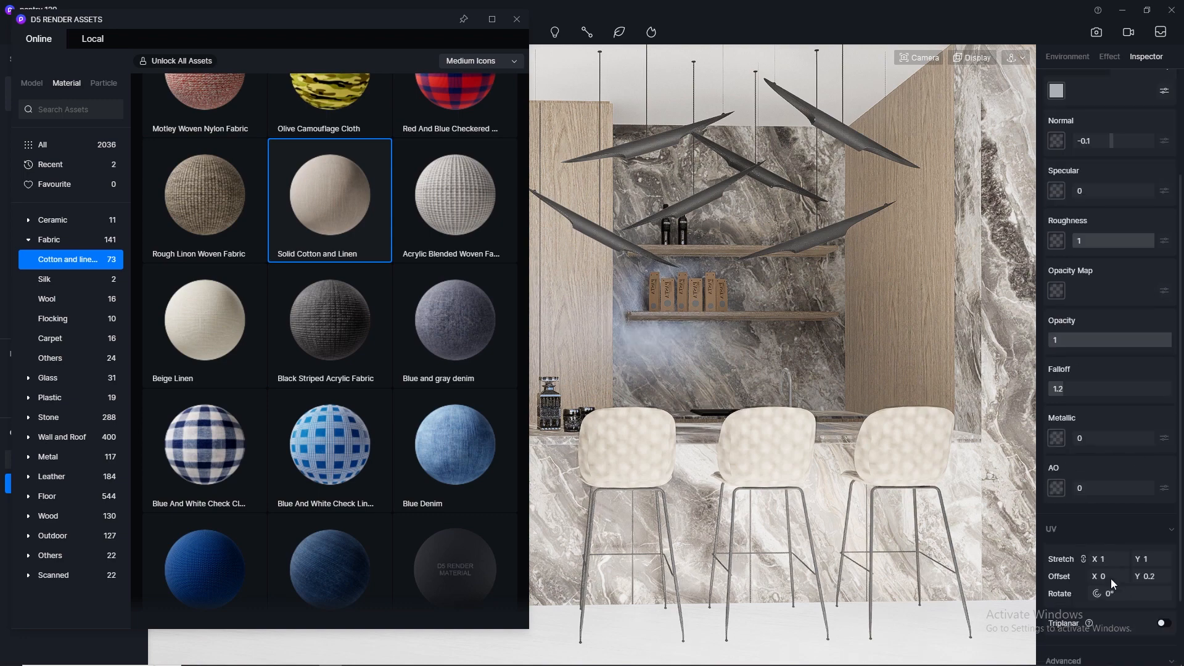
pyautogui.click(1109, 522)
pyautogui.write('10')
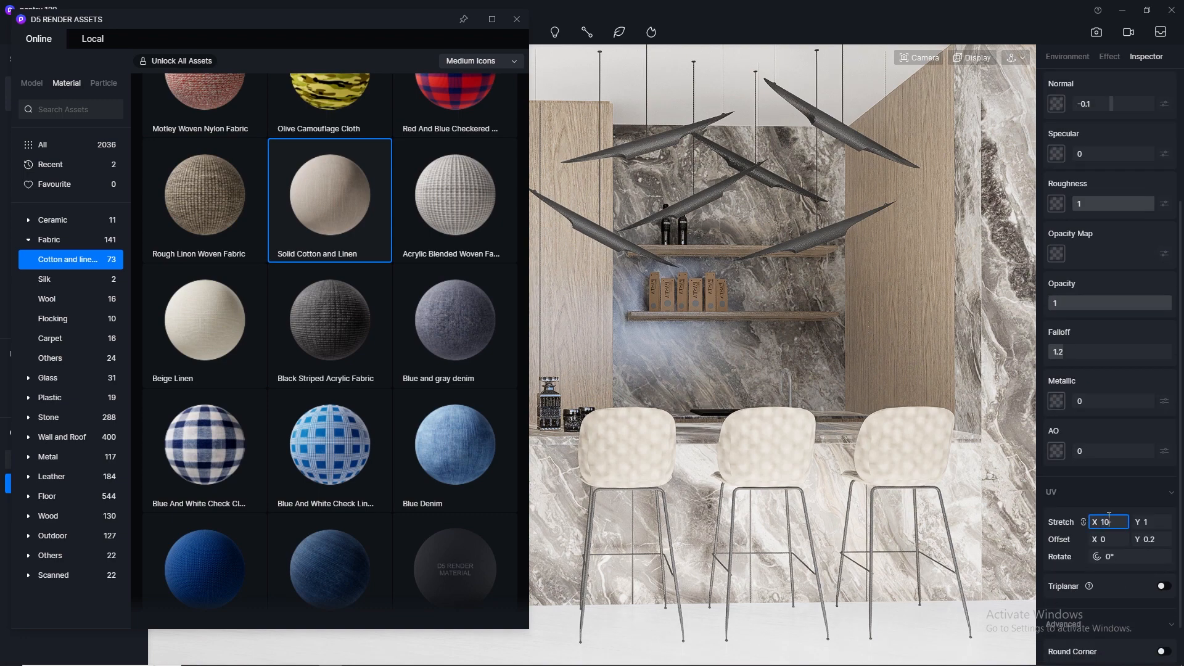
pyautogui.write('0')
pyautogui.press('Return')
pyautogui.scroll(5, 631, 447)
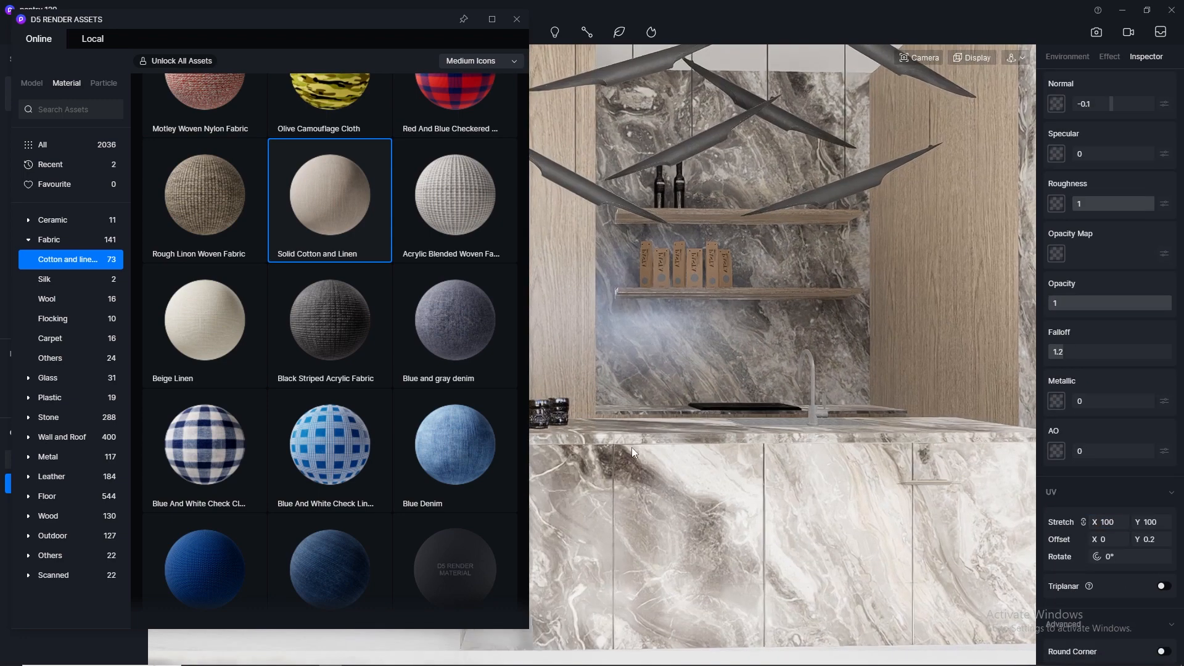
pyautogui.click(919, 57)
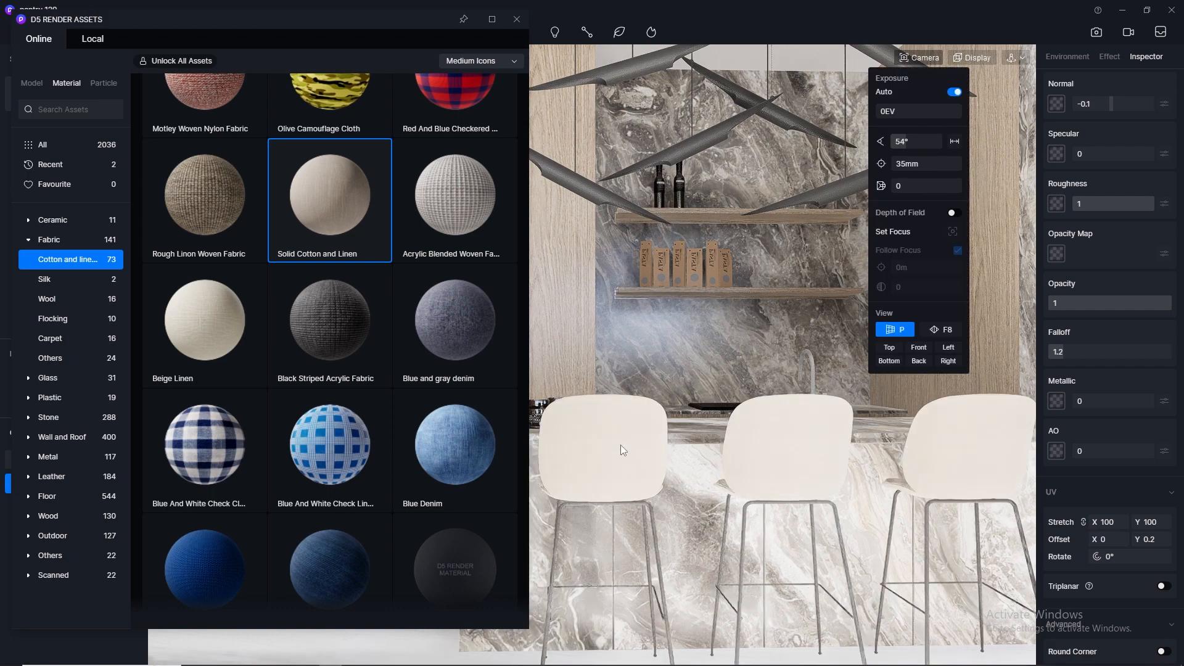
pyautogui.scroll(8, 604, 422)
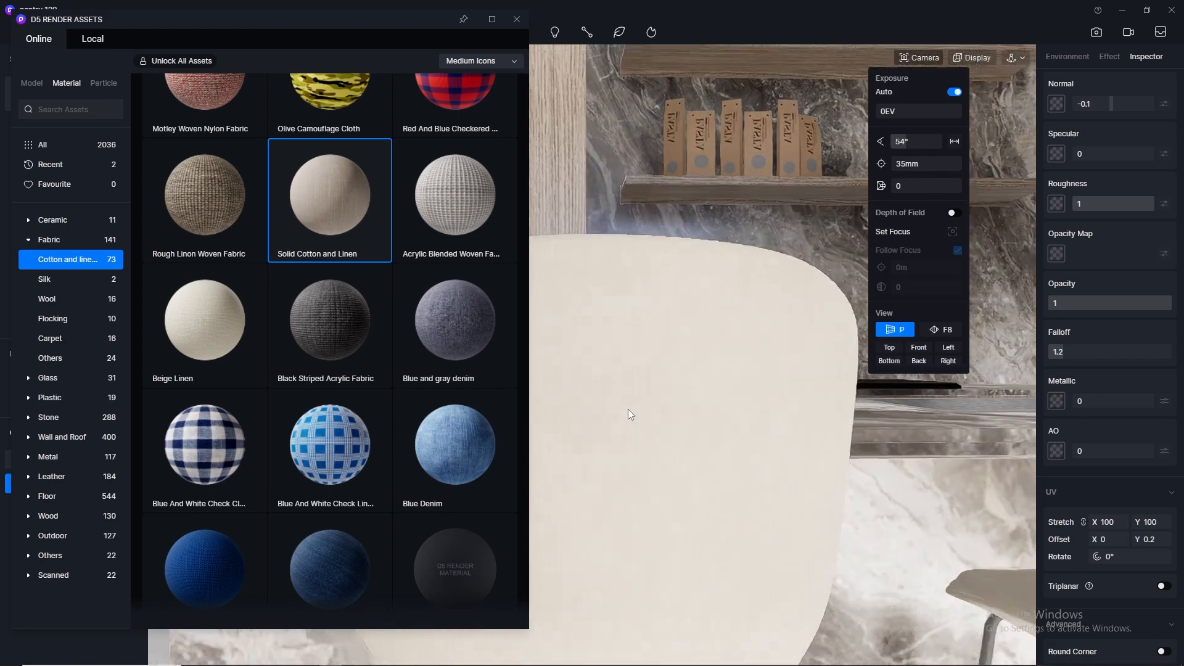
pyautogui.scroll(-5, 715, 413)
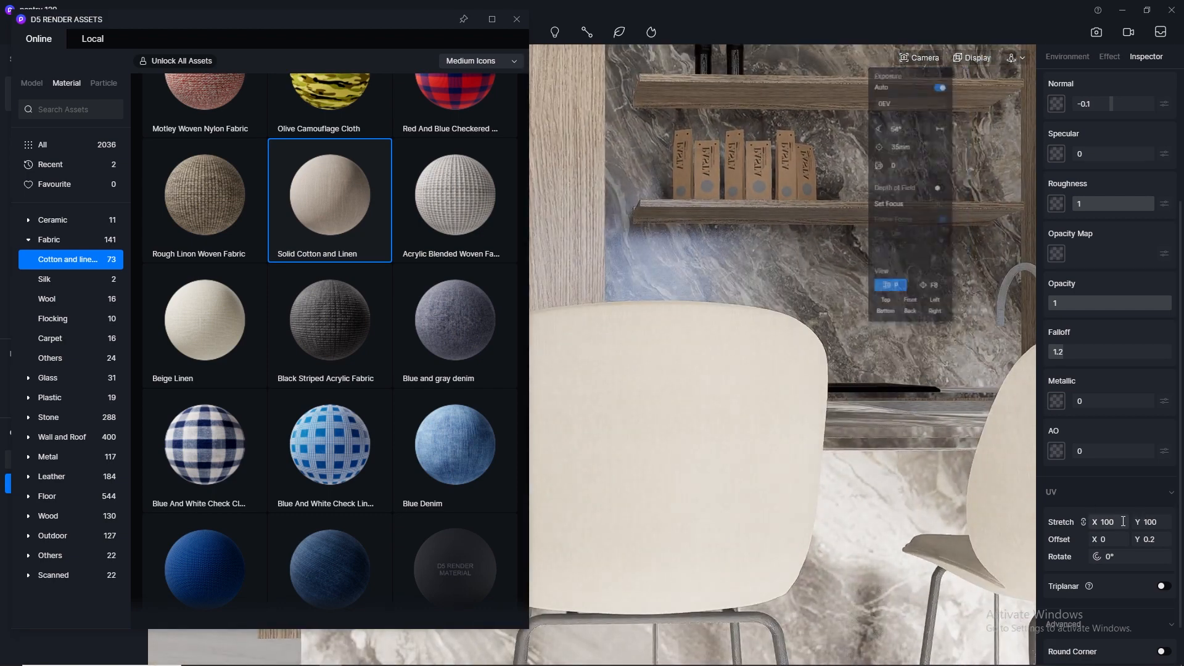
# - Set the seat fabric's UV stretch to 30, close the asset library and return to the SU_Scene 1 view
pyautogui.click(1123, 522)
pyautogui.write('30')
pyautogui.scroll(-8, 761, 451)
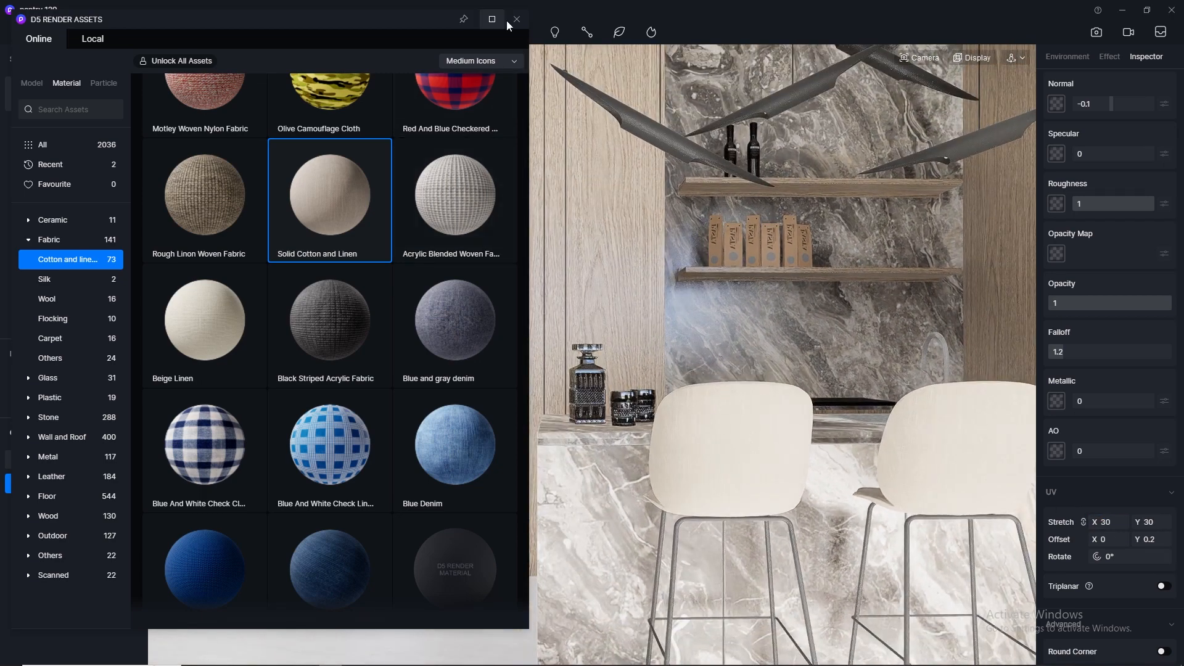
pyautogui.click(517, 19)
pyautogui.click(37, 97)
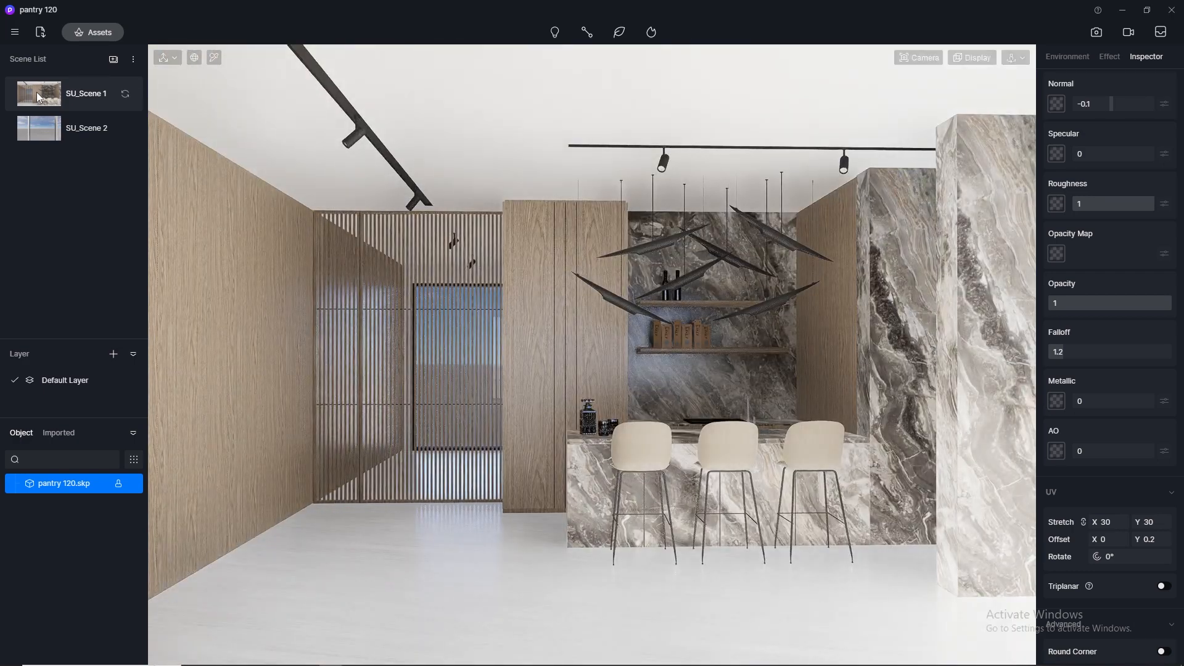
# - Pick the black cooktop material on the back counter and change its normal strength
pyautogui.scroll(3, 597, 403)
pyautogui.scroll(2, 595, 402)
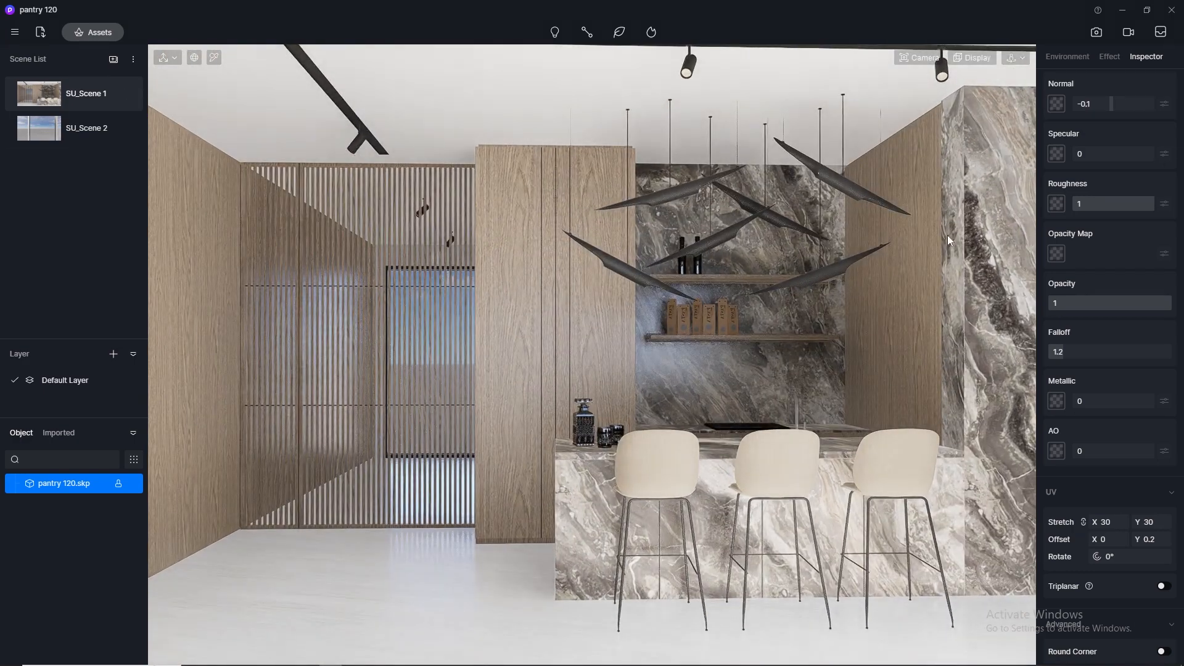
pyautogui.click(919, 58)
pyautogui.moveTo(915, 186); pyautogui.dragTo(857, 188)
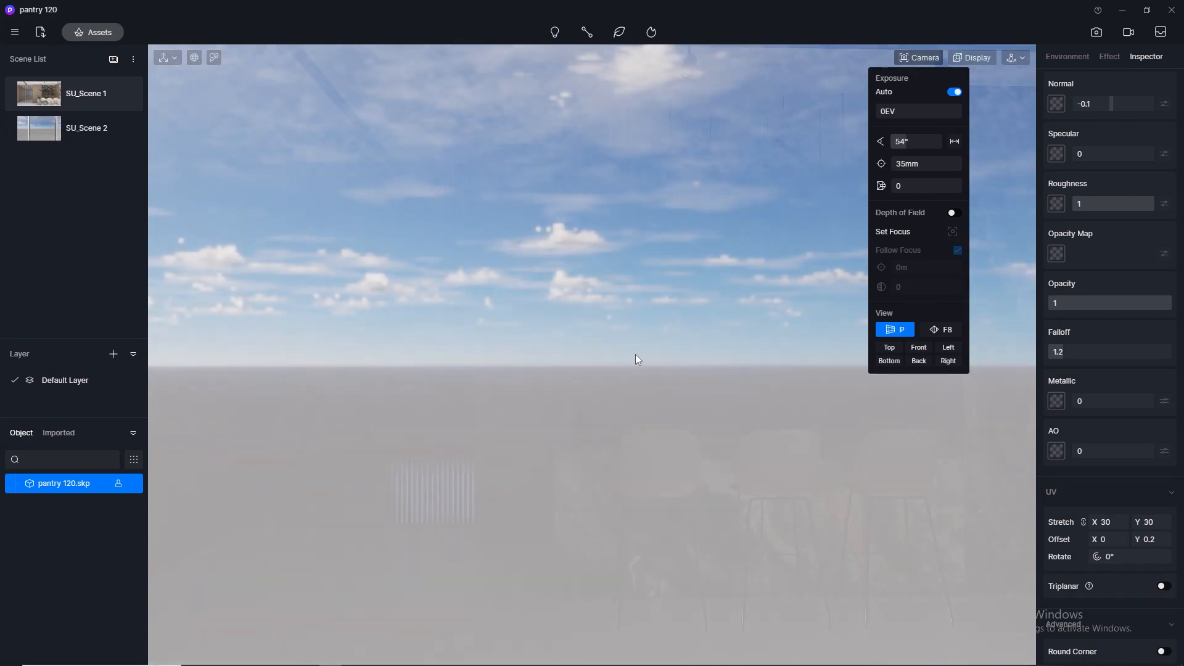
pyautogui.scroll(3, 708, 388)
pyautogui.moveTo(623, 373); pyautogui.dragTo(784, 542, button='middle')
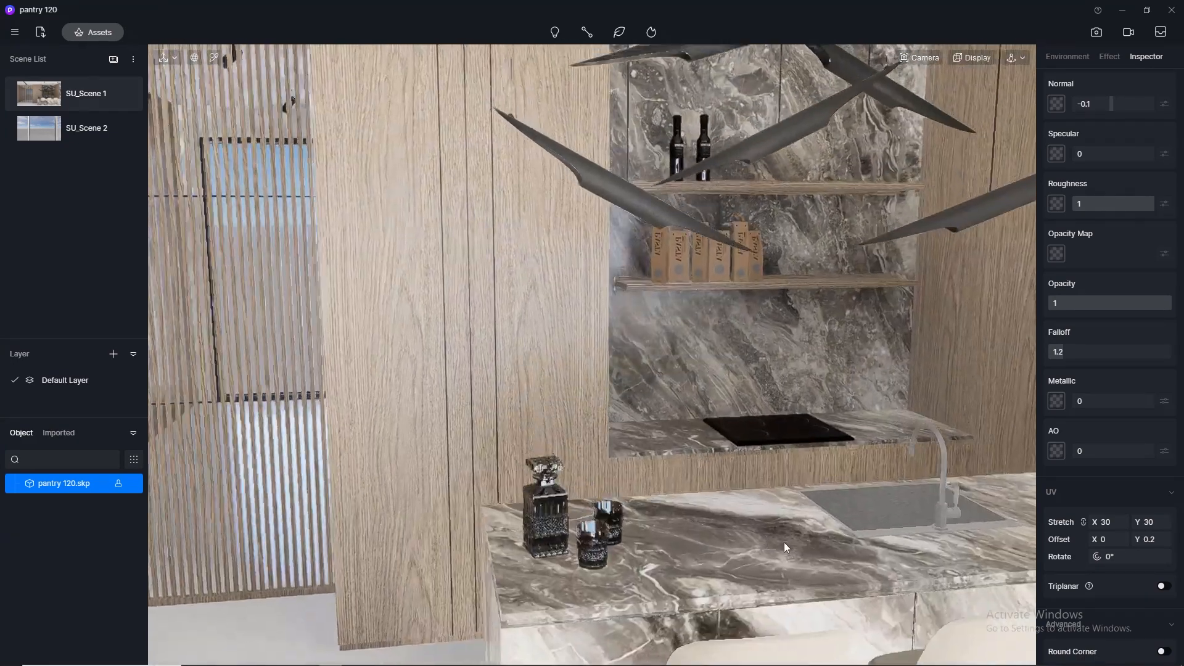
pyautogui.scroll(-1, 584, 329)
pyautogui.scroll(2, 981, 524)
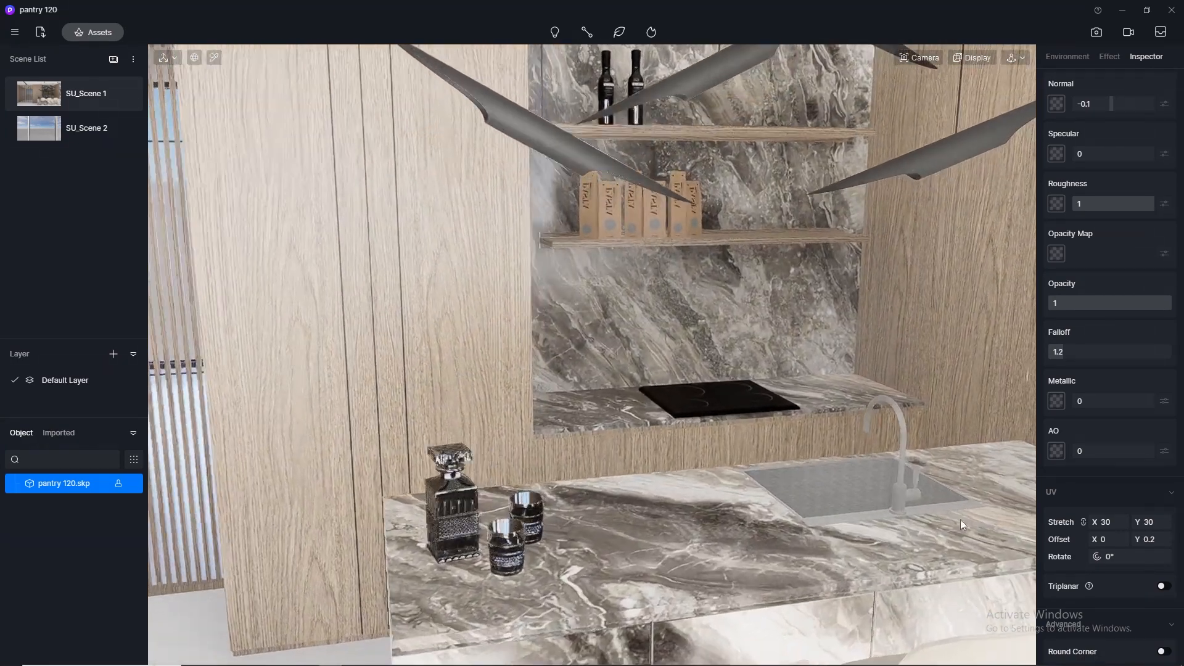
pyautogui.click(214, 57)
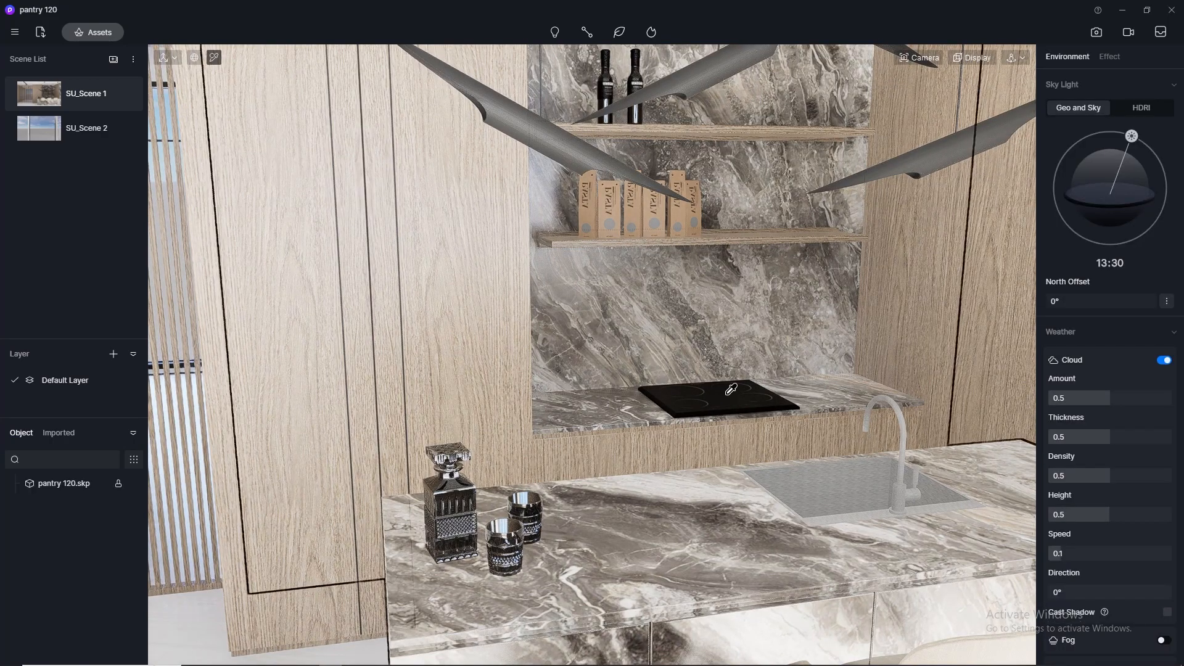
pyautogui.click(726, 390)
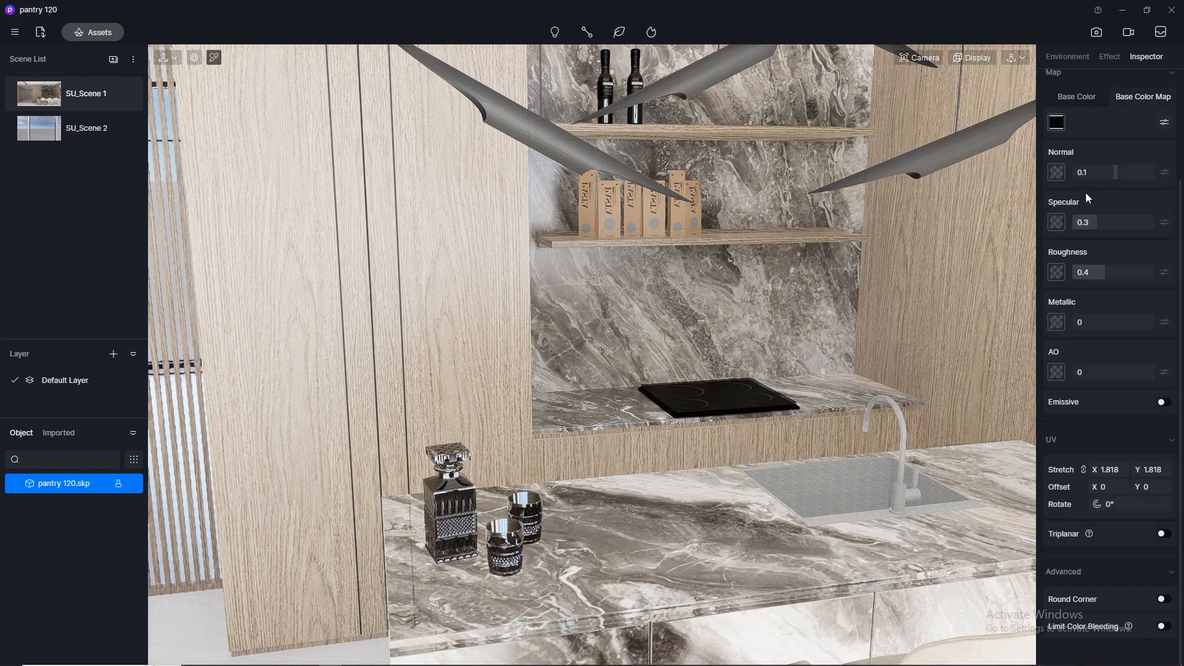
pyautogui.click(1096, 173)
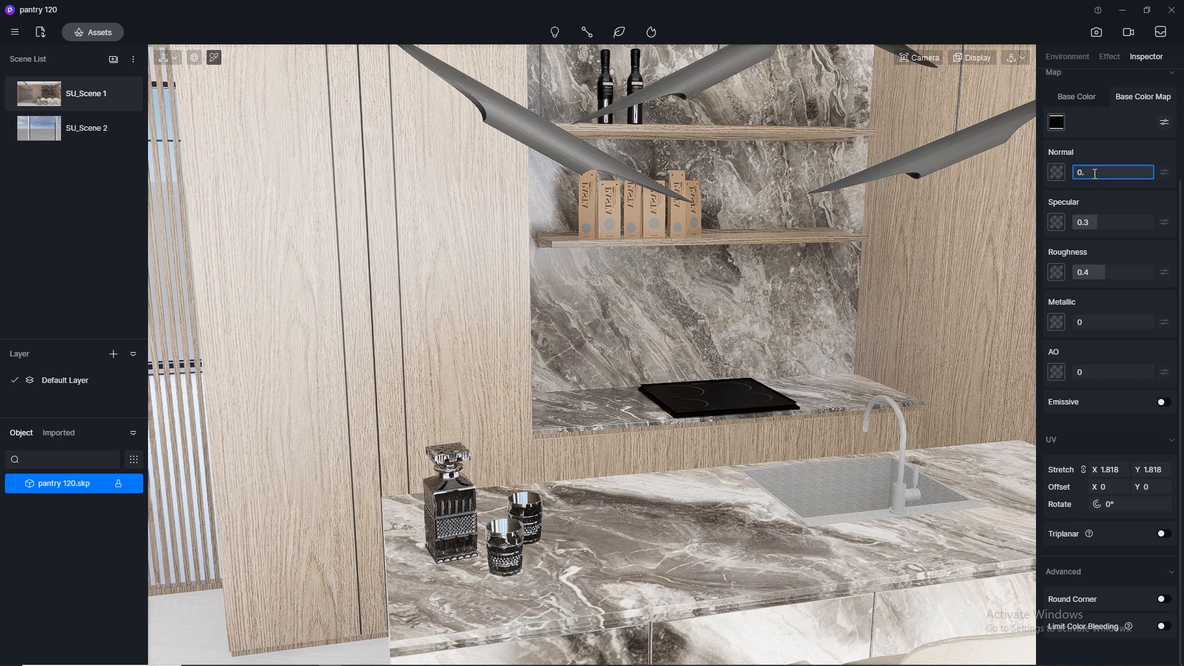
# - Copy the cooktop material's base color map into its normal map slot
pyautogui.rightClick(1057, 122)
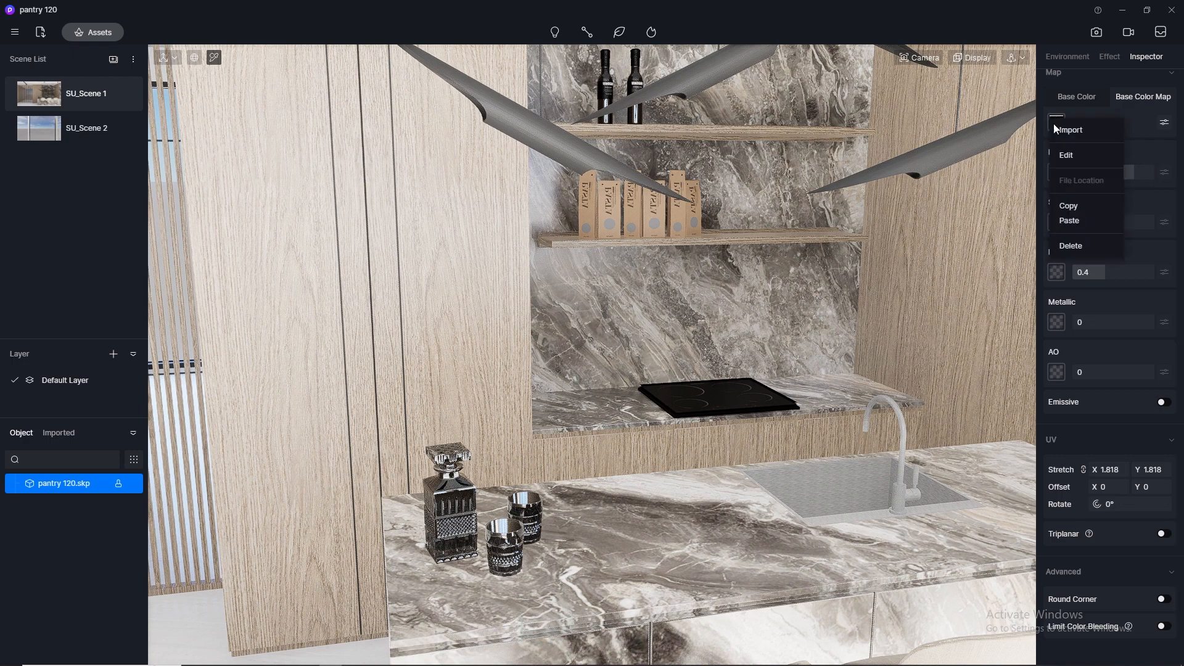
pyautogui.click(1093, 209)
pyautogui.rightClick(1057, 172)
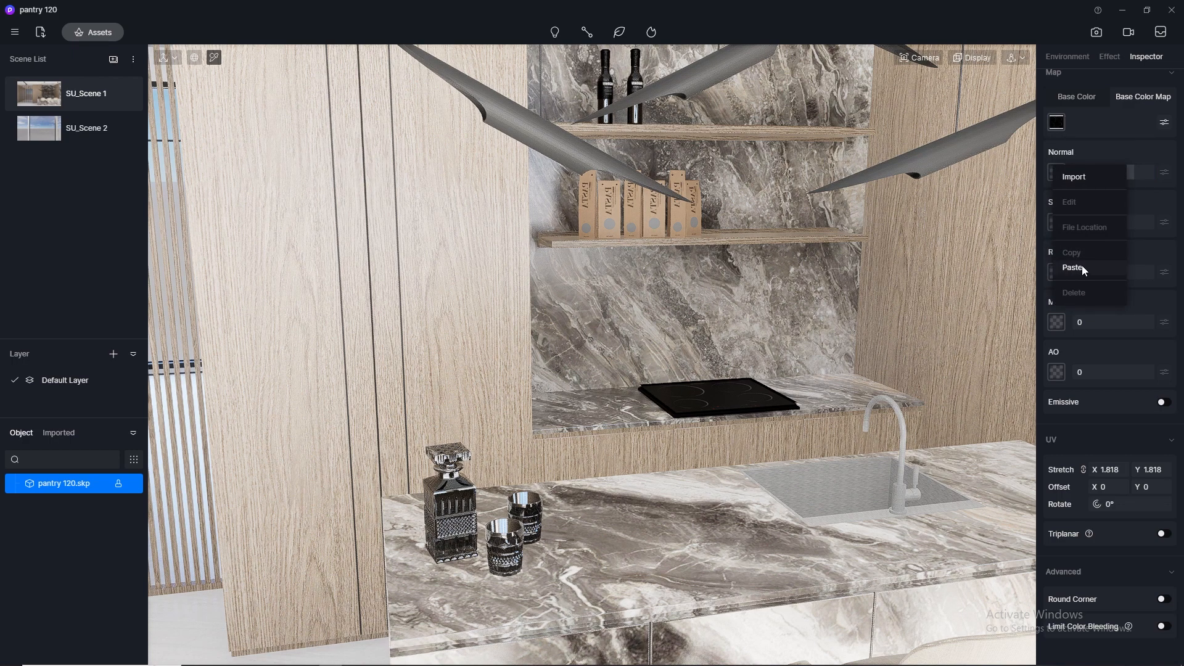
pyautogui.click(1073, 268)
# - Try a specular value of 0.5 on the cooktop, set its roughness to 0.1 and reduce the specular to 0.1
pyautogui.click(1098, 222)
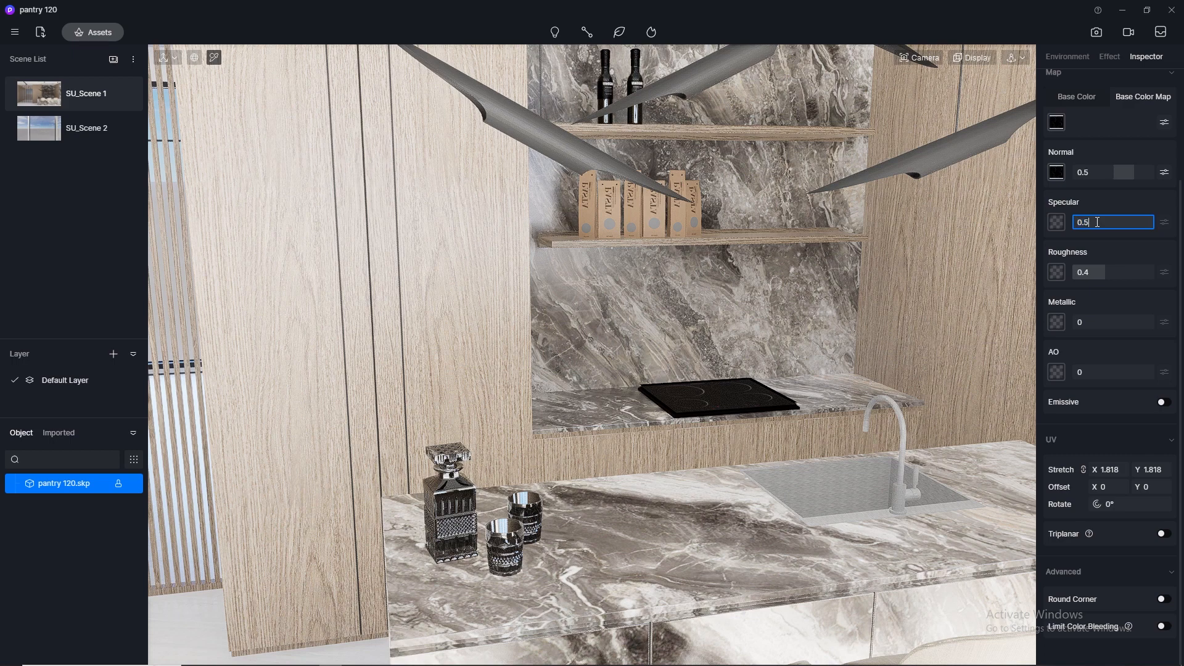
pyautogui.press('Return')
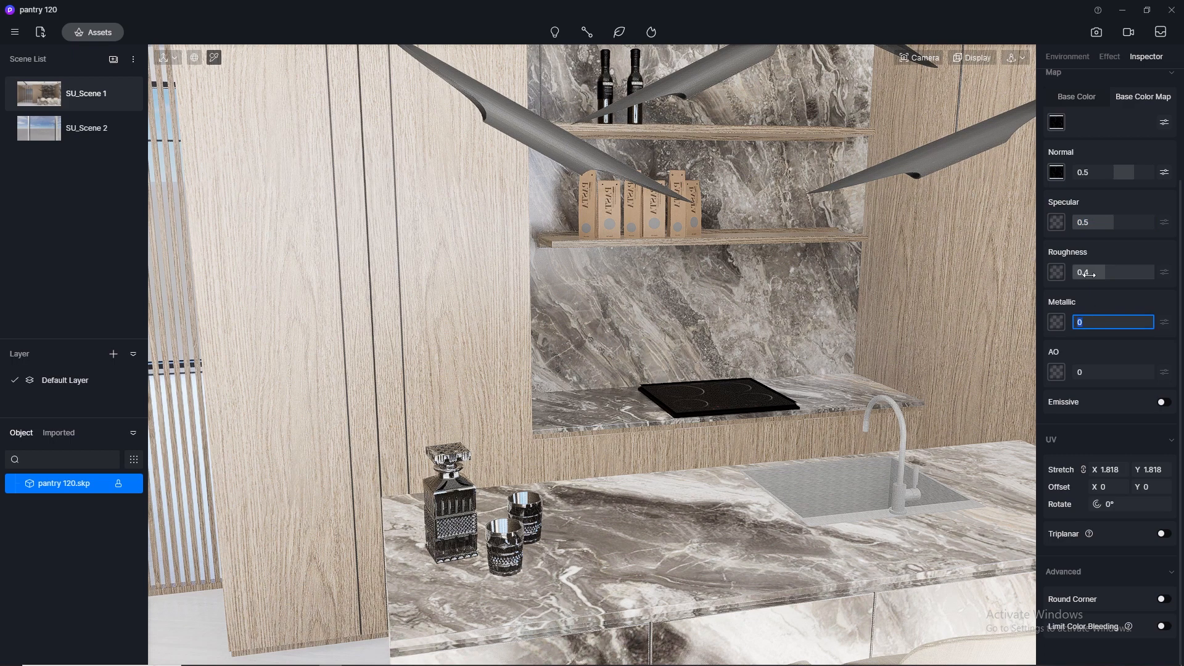
pyautogui.click(1090, 274)
pyautogui.write('0')
pyautogui.press('Return')
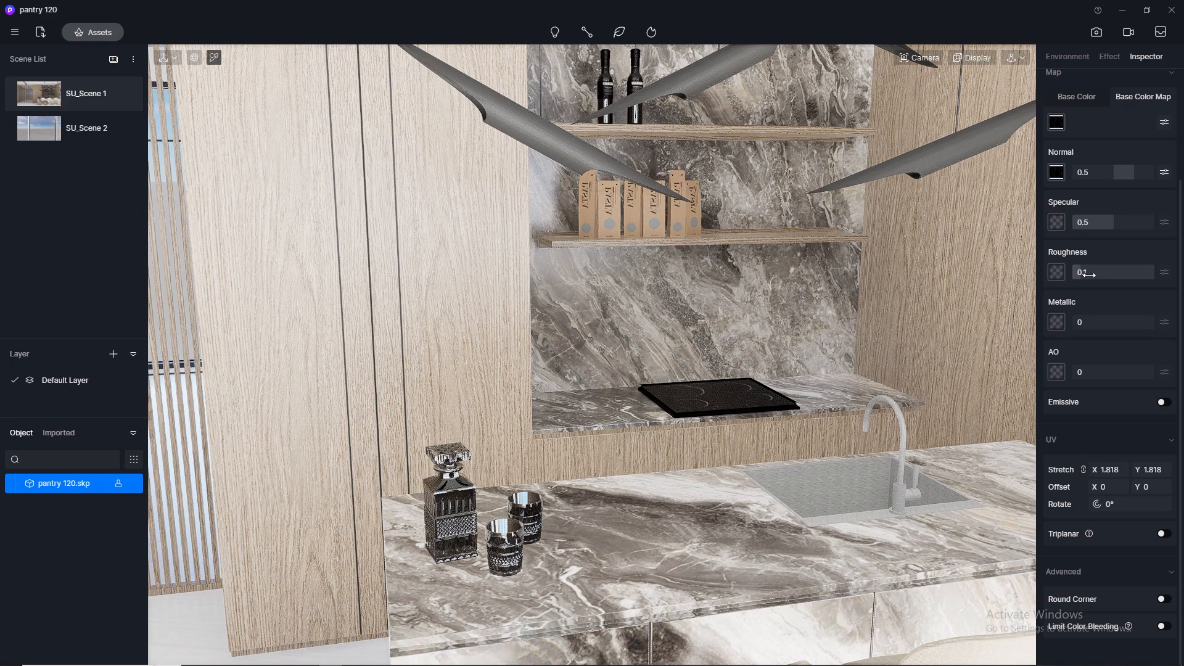
pyautogui.click(1097, 223)
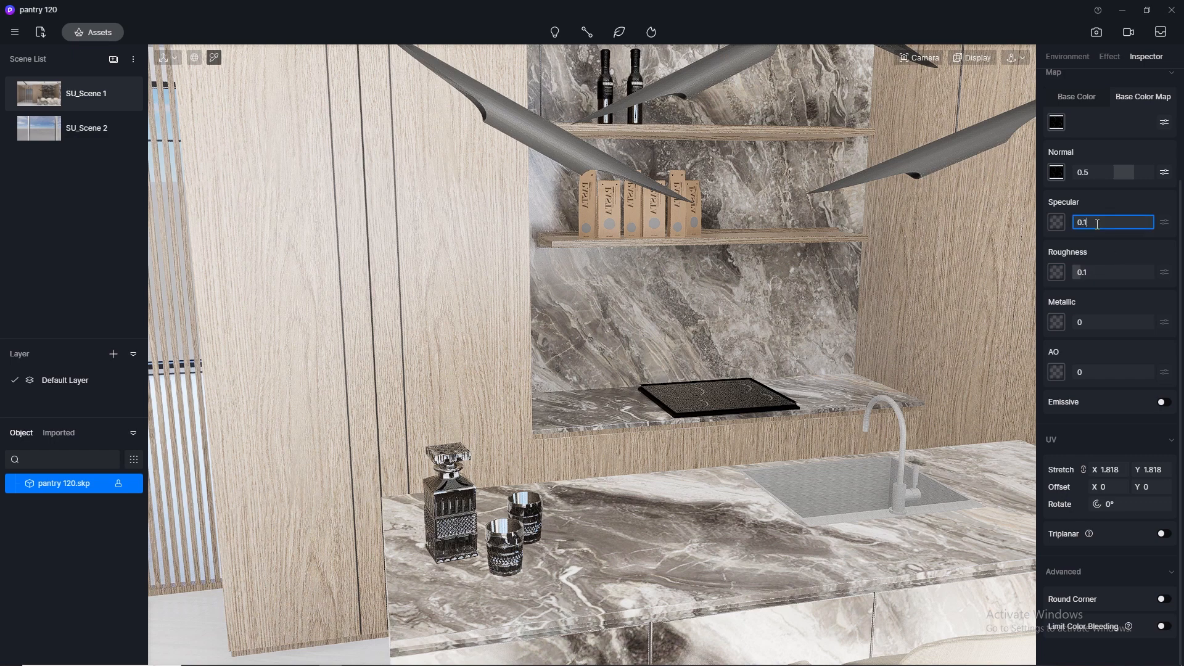
pyautogui.press('Return')
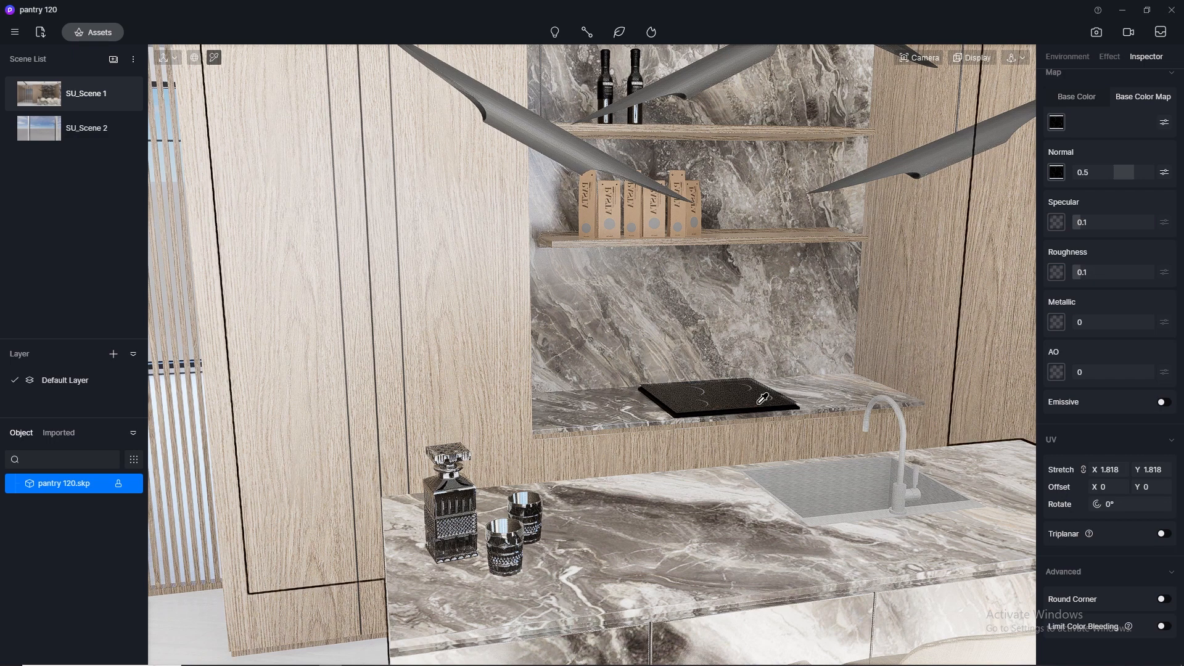
pyautogui.scroll(3, 759, 411)
pyautogui.scroll(-4, 534, 378)
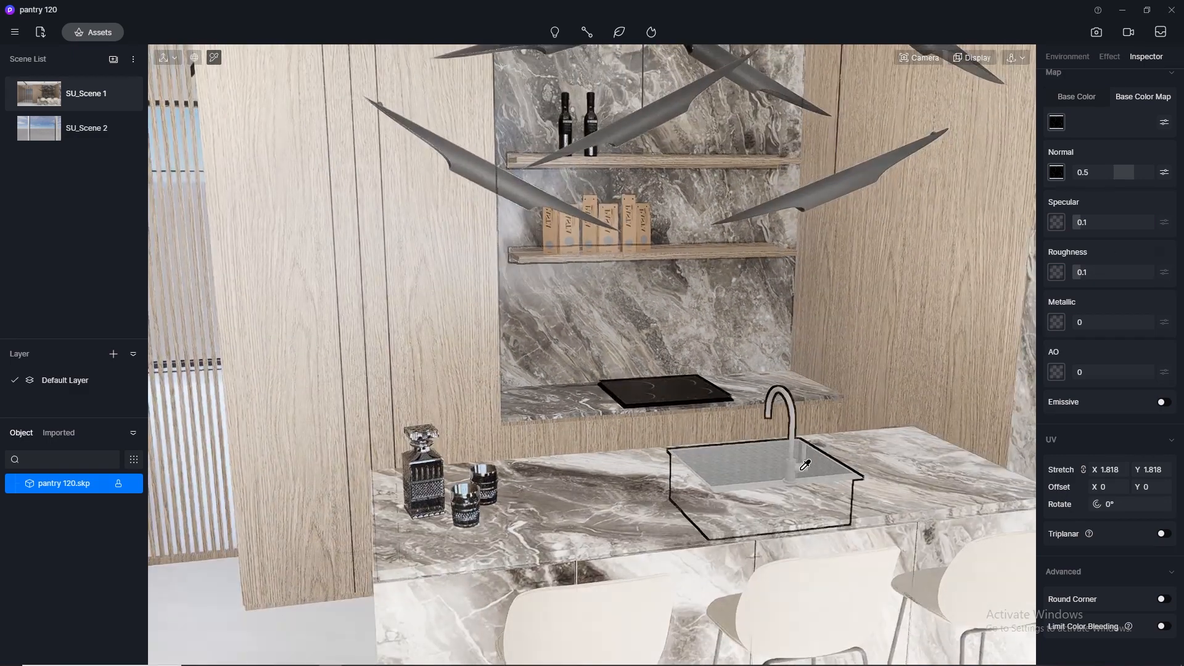
# - Apply the Brushed Stainless Steel metal from the online material library to the island sink and close the library
pyautogui.click(786, 467)
pyautogui.click(105, 33)
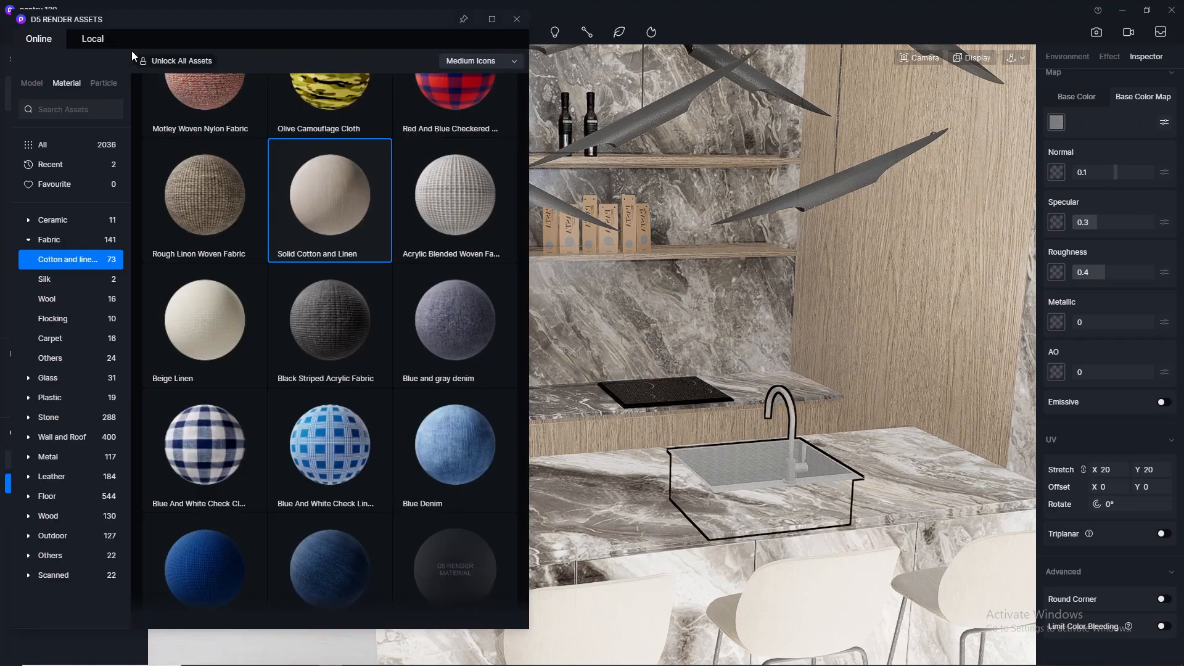
pyautogui.scroll(2, 357, 264)
pyautogui.scroll(-3, 357, 264)
pyautogui.scroll(2, 357, 265)
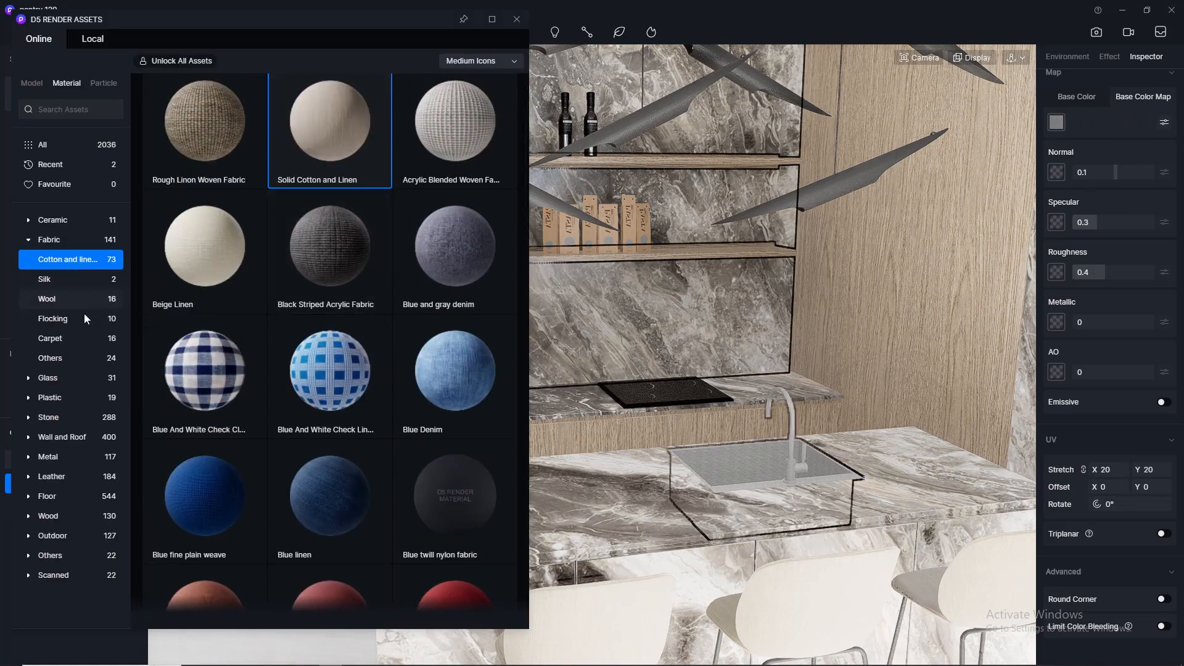
pyautogui.click(68, 461)
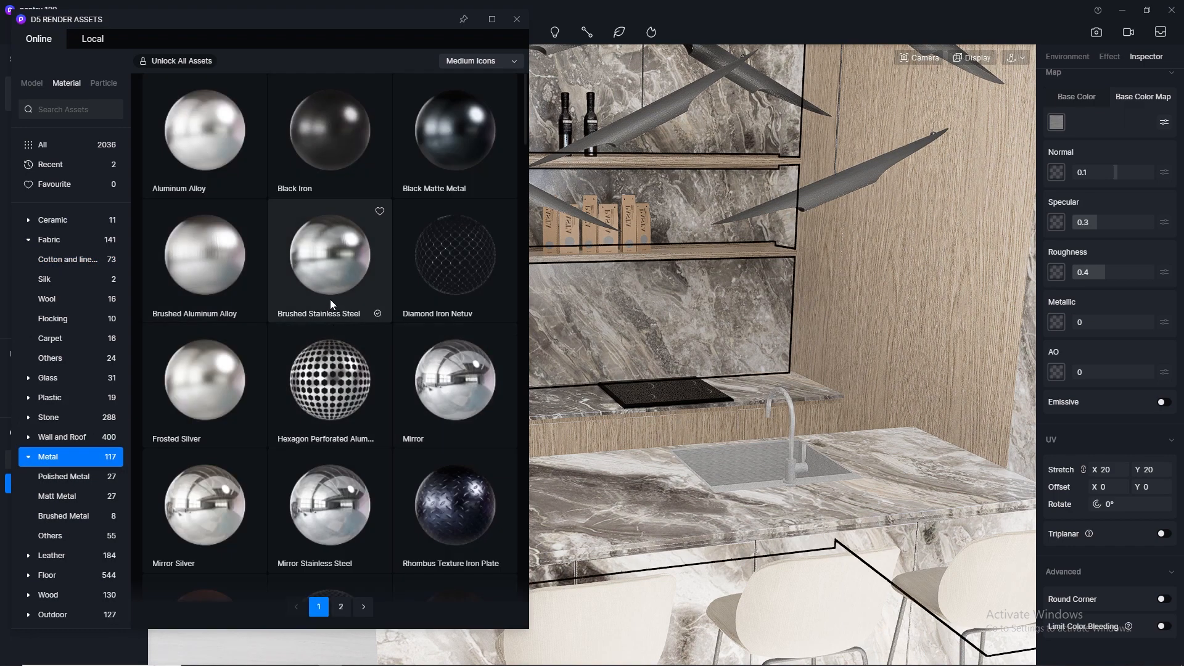
pyautogui.moveTo(315, 272); pyautogui.dragTo(758, 475)
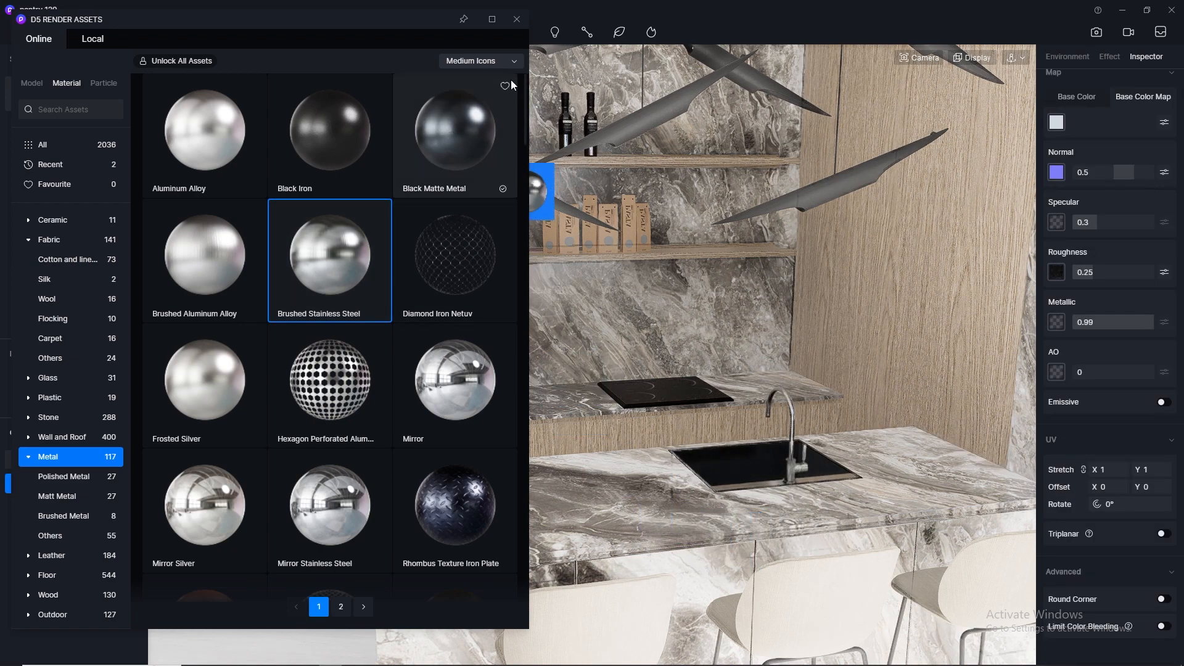
pyautogui.click(517, 19)
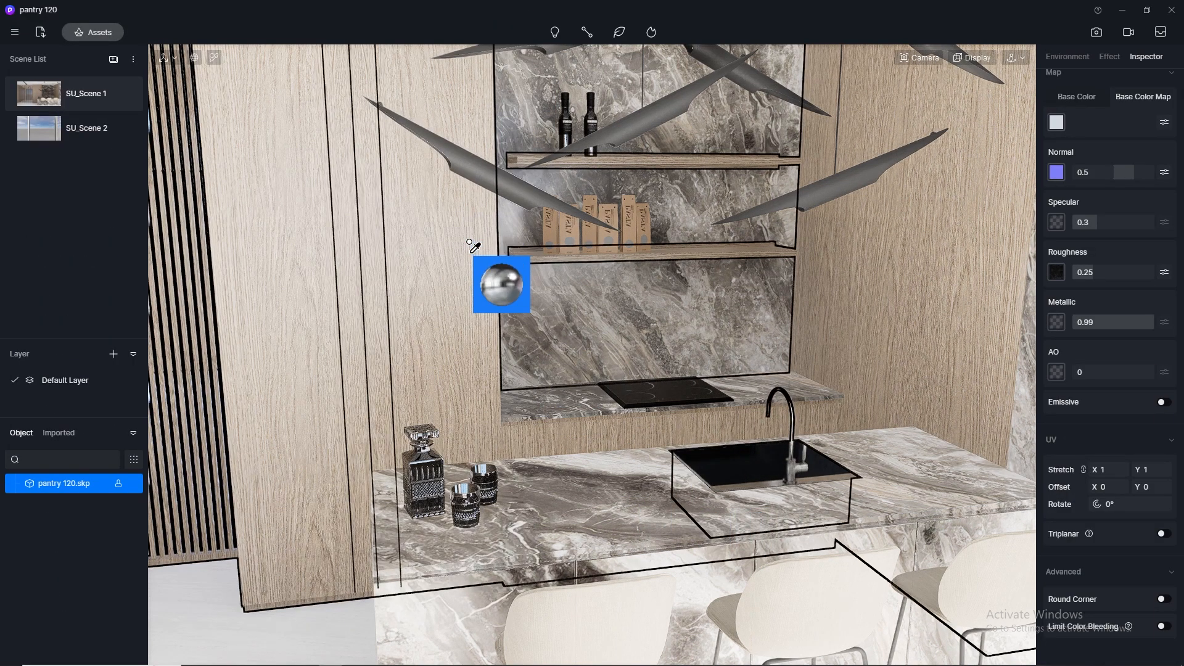
# - Apply the Normal Glass material from the online library to the decanter and tumblers on the island
pyautogui.click(92, 32)
pyautogui.moveTo(212, 35); pyautogui.dragTo(705, 97)
pyautogui.scroll(-2, 565, 367)
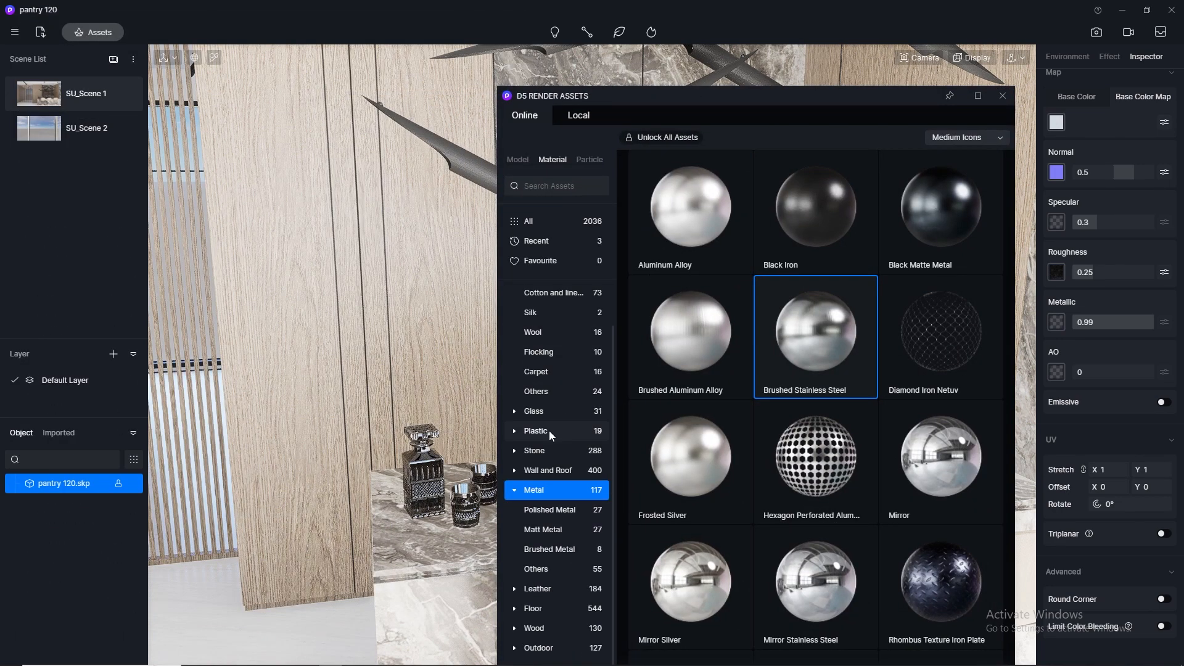
pyautogui.click(554, 413)
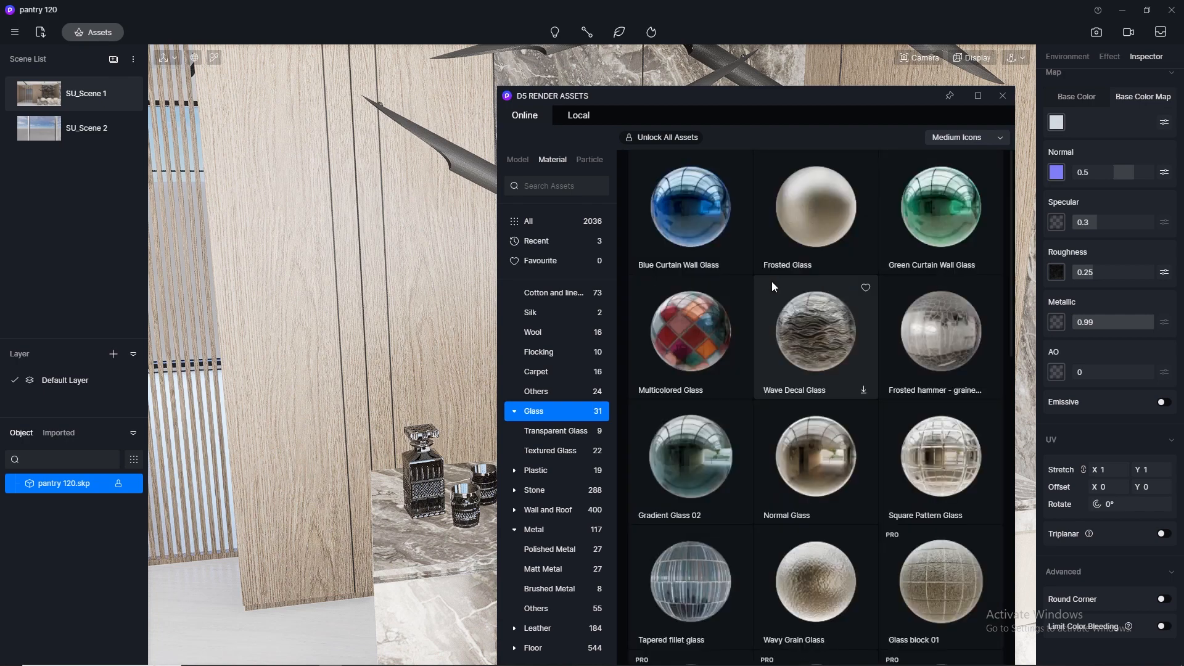
pyautogui.moveTo(840, 428); pyautogui.dragTo(436, 480)
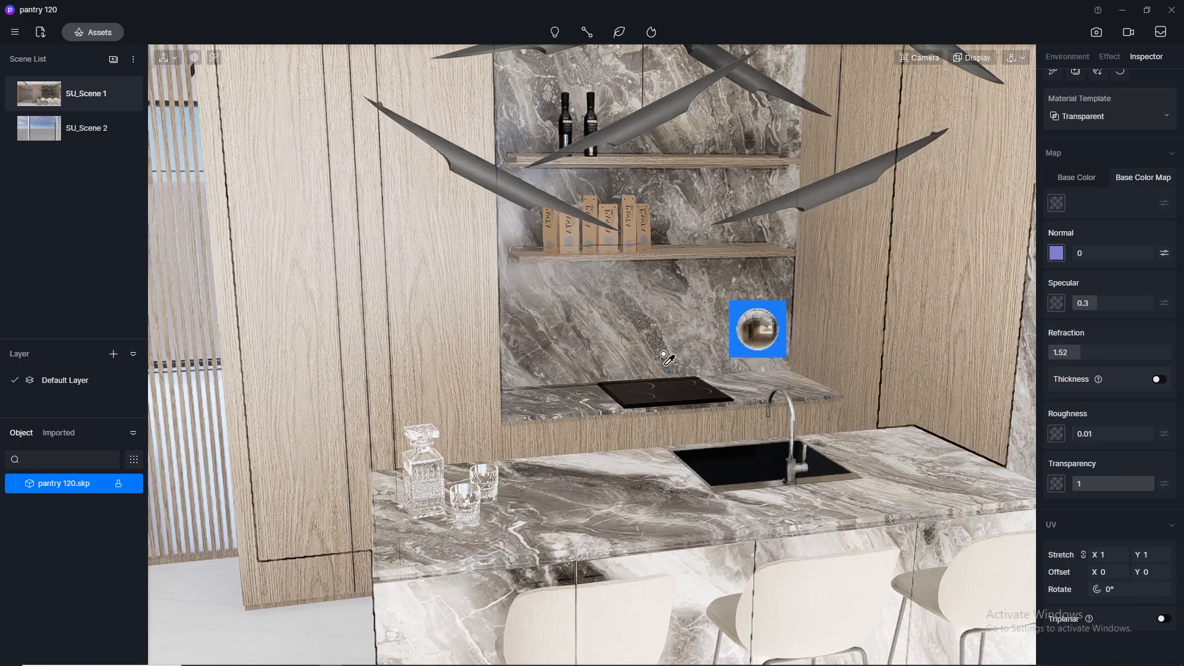
pyautogui.moveTo(767, 330); pyautogui.dragTo(688, 401)
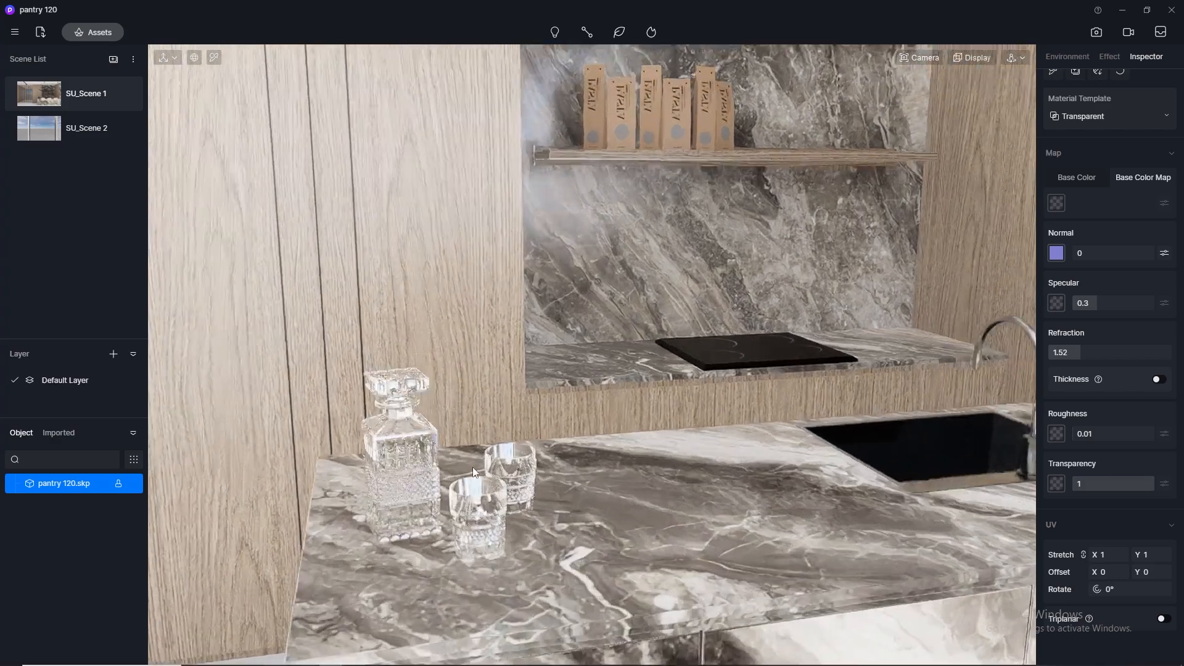
# - Examine the glass decanter, tumblers and ice cubes up close from above
pyautogui.scroll(3, 473, 467)
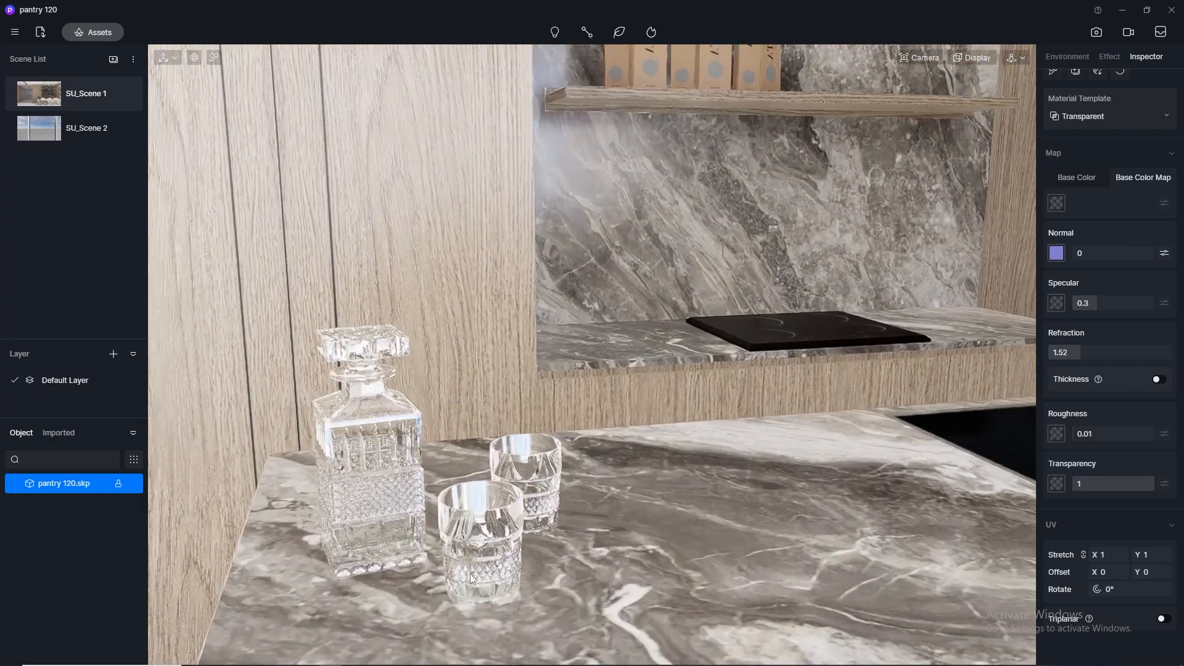
pyautogui.moveTo(473, 468); pyautogui.dragTo(494, 389, button='middle')
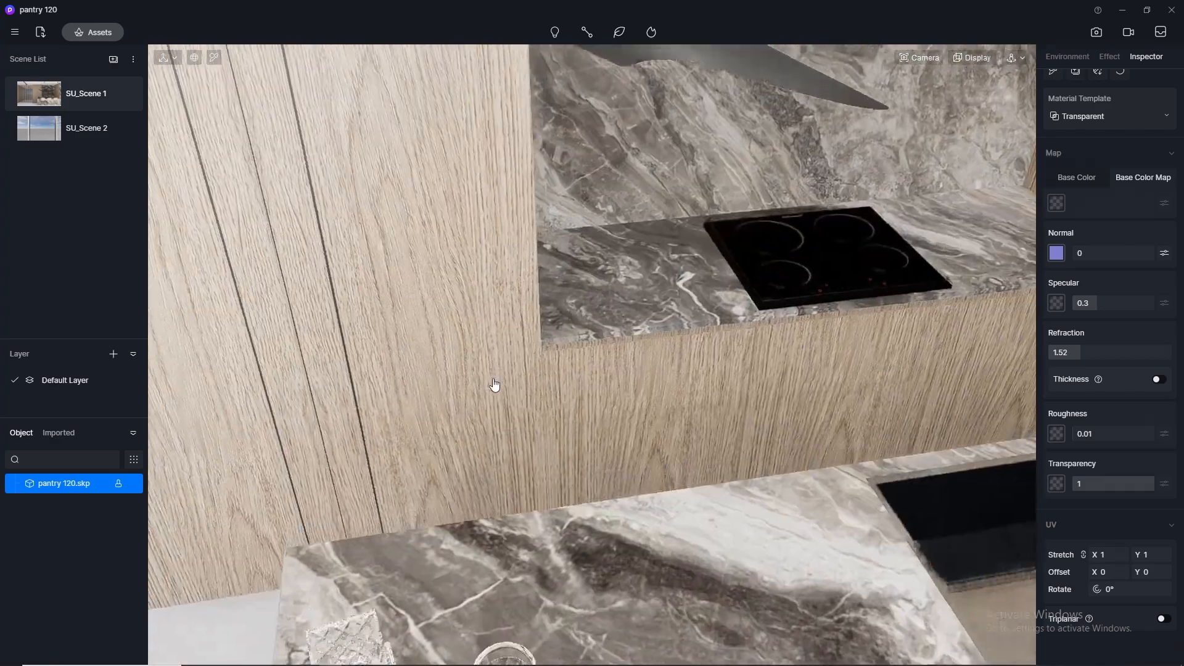
pyautogui.moveTo(494, 389); pyautogui.dragTo(475, 497, button='right')
pyautogui.moveTo(475, 497); pyautogui.dragTo(540, 298, button='middle')
pyautogui.scroll(8, 549, 505)
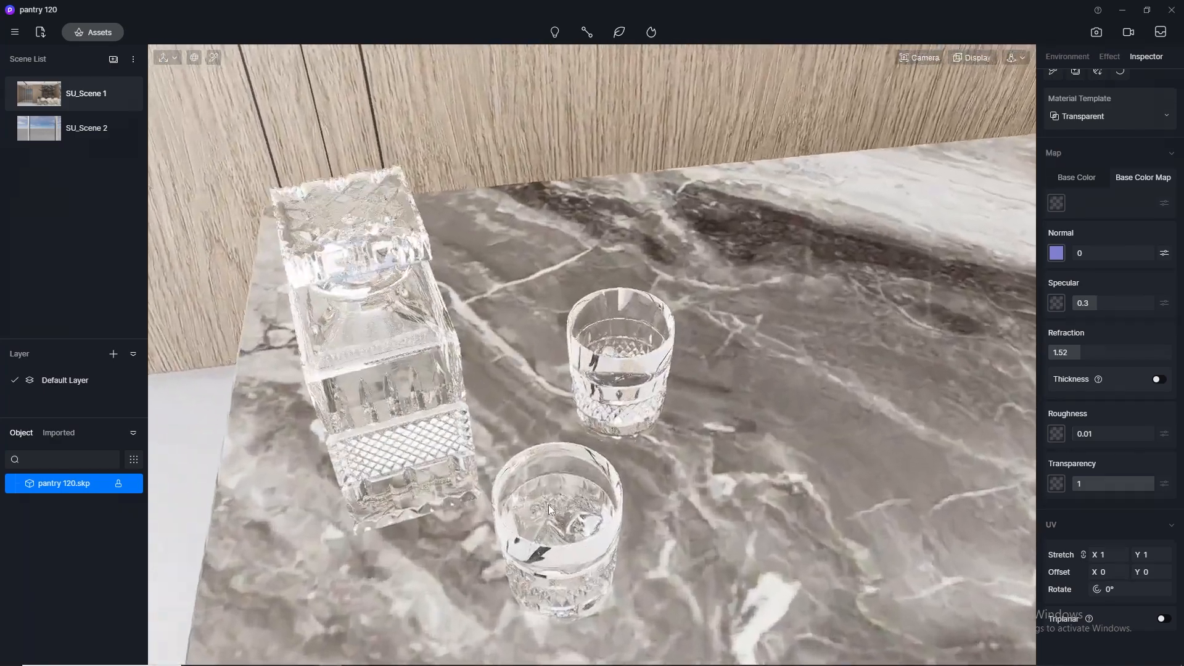
pyautogui.scroll(-5, 532, 415)
pyautogui.moveTo(532, 483); pyautogui.dragTo(515, 583, button='middle')
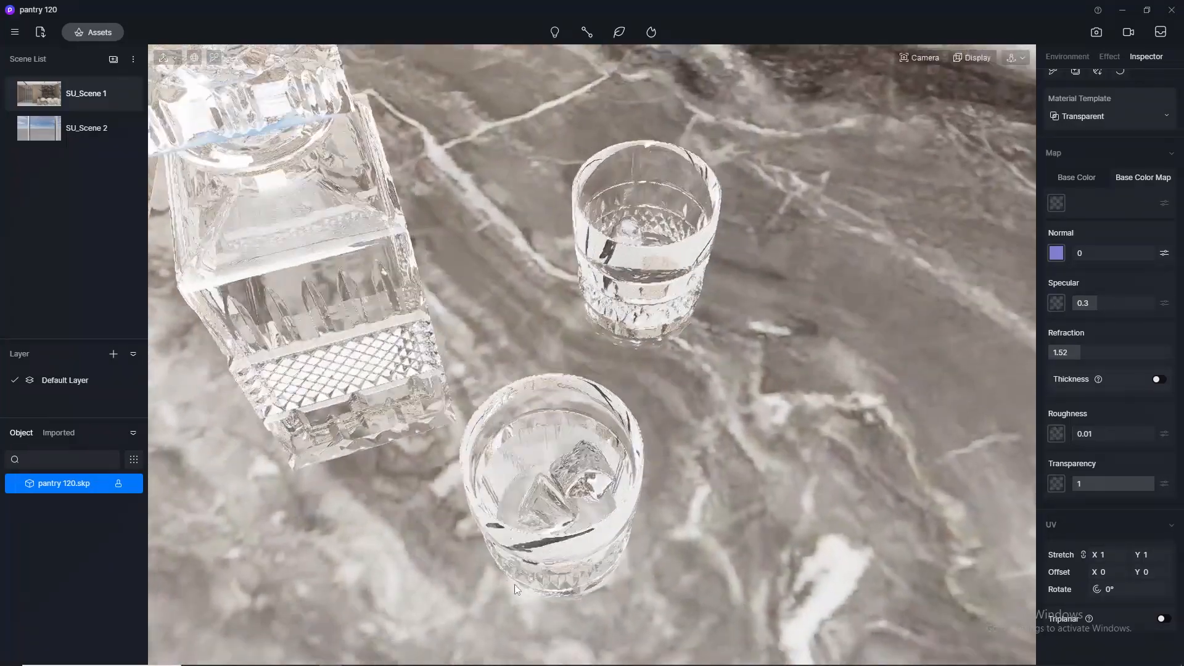
pyautogui.scroll(4, 527, 504)
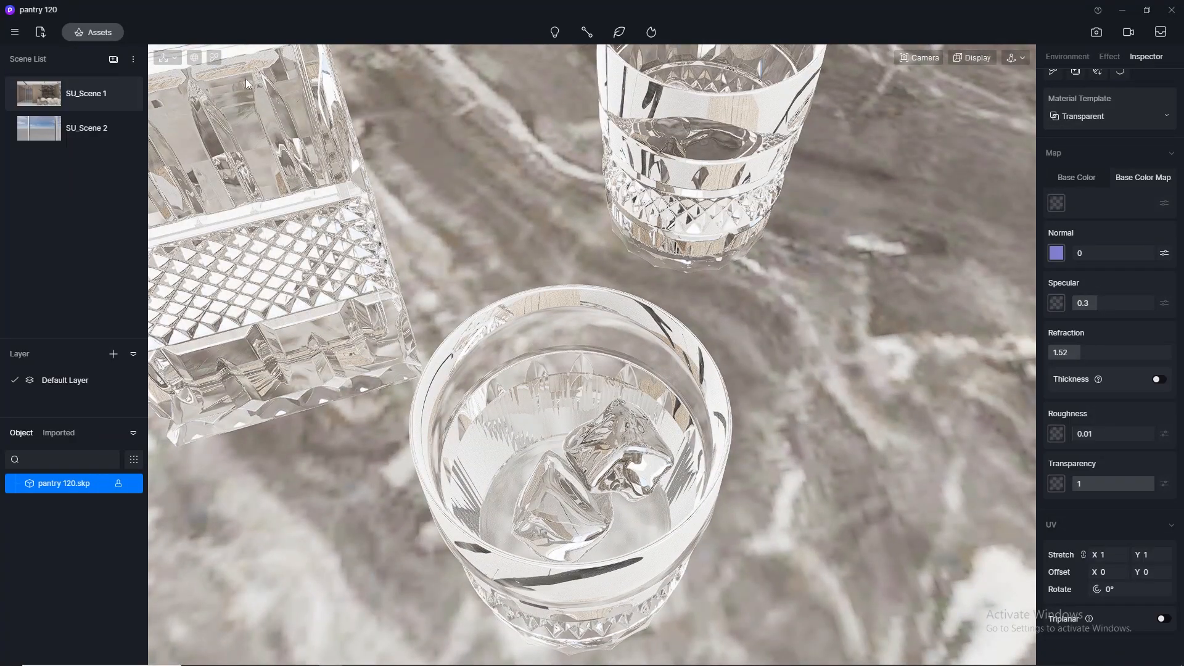
pyautogui.scroll(2, 287, 116)
# - Pick the Ice_Tea liquid material inside the front tumbler and change its material template to Water
pyautogui.press('i')
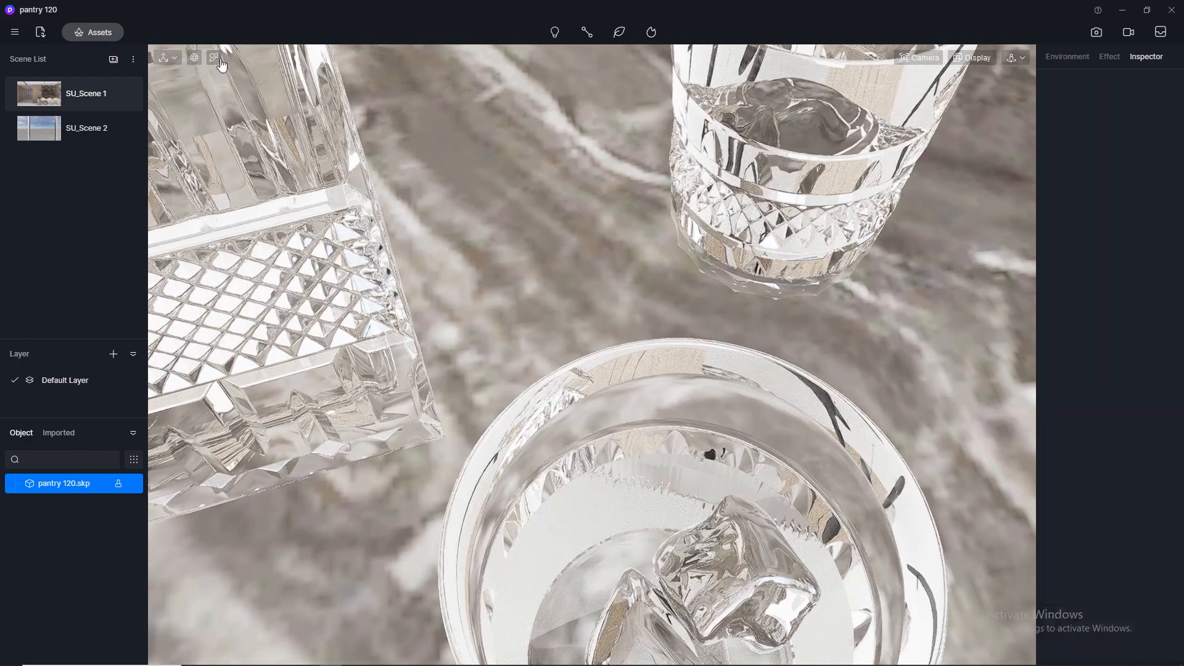
pyautogui.scroll(-2, 497, 252)
pyautogui.click(604, 402)
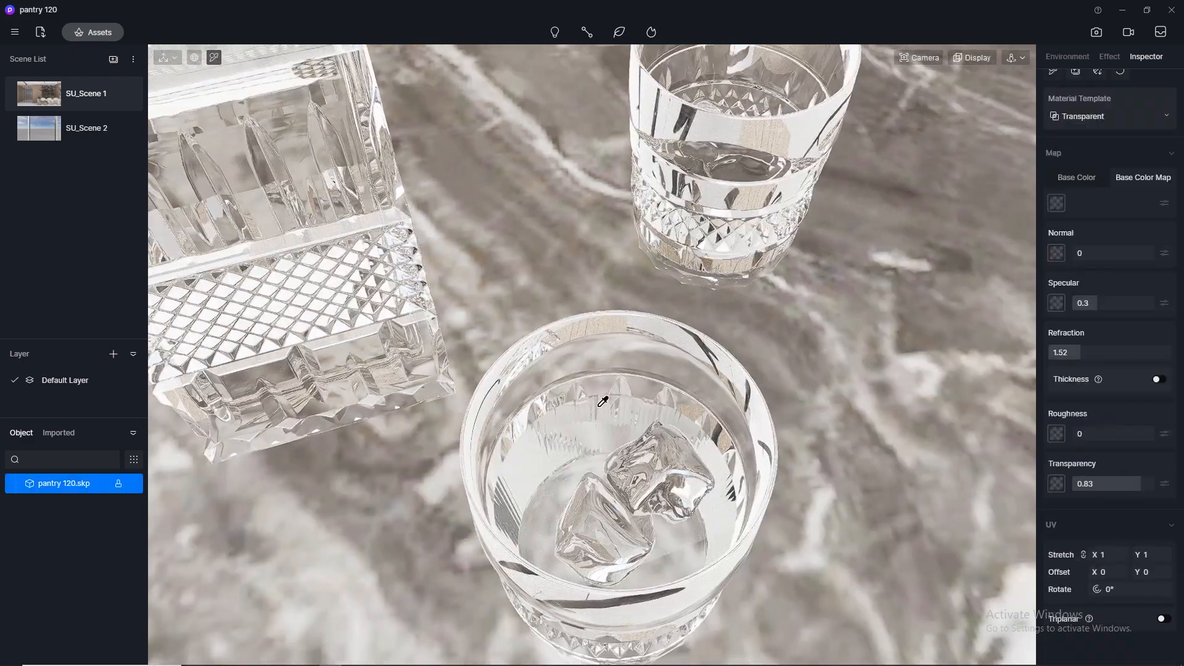
pyautogui.scroll(1, 1138, 311)
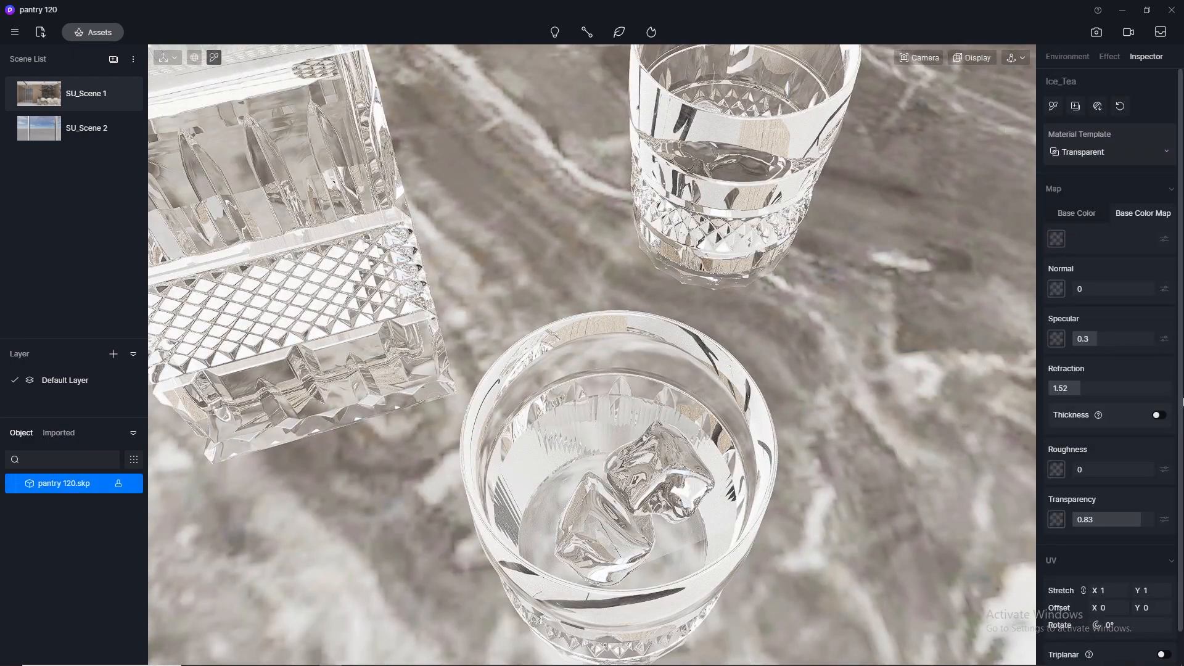
pyautogui.click(1105, 159)
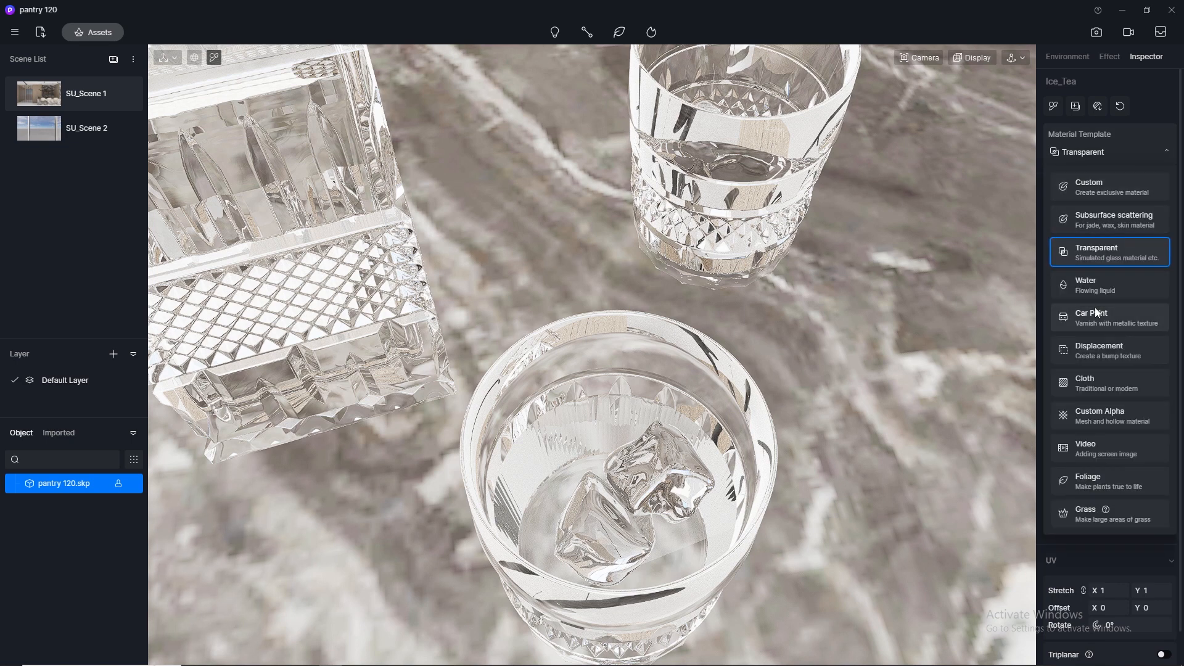
pyautogui.click(1097, 287)
# - Set the Ice_Tea base color to an orange-brown of HSV 27, 64, 68 and its depth to 0.85, and return to SU_Scene 1
pyautogui.click(1057, 241)
pyautogui.click(1072, 308)
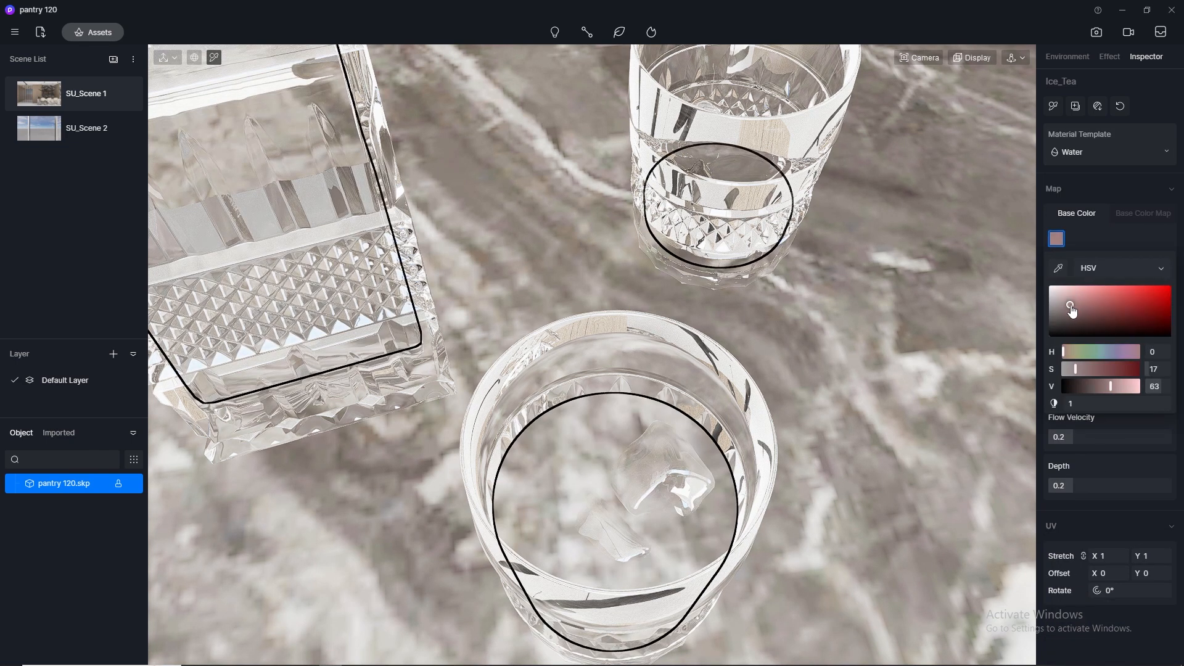
pyautogui.click(1112, 306)
pyautogui.moveTo(1100, 351); pyautogui.dragTo(1071, 350)
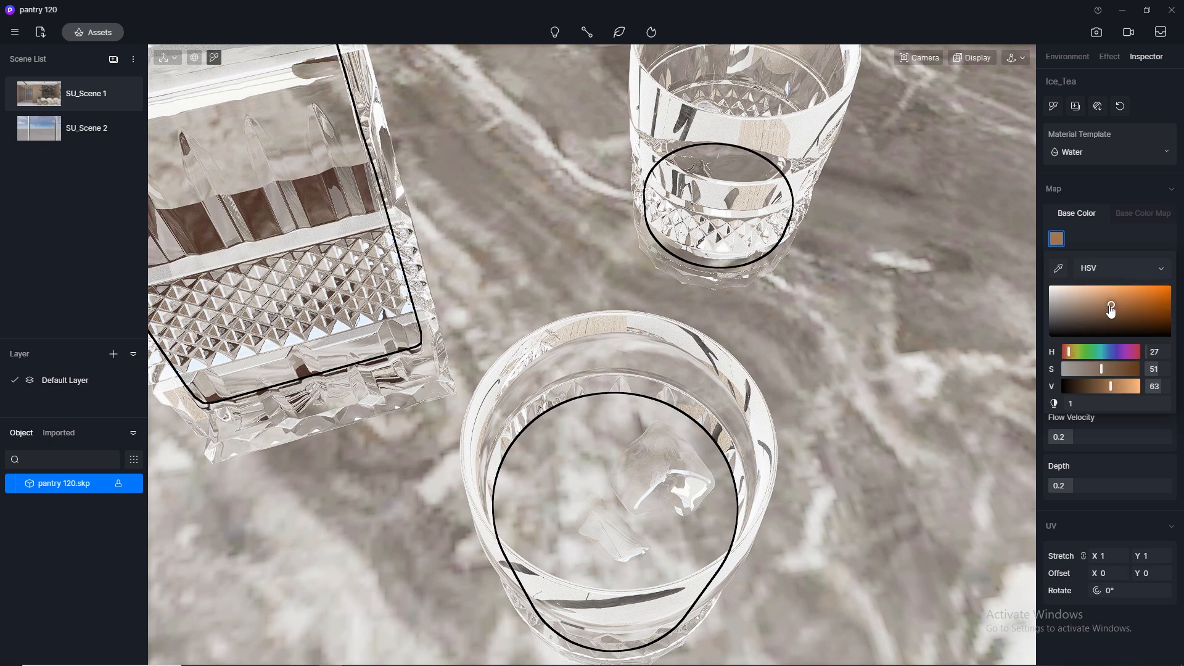
pyautogui.moveTo(1110, 306)
pyautogui.mouseDown()
pyautogui.moveTo(1134, 294)
pyautogui.moveTo(1111, 307)
pyautogui.mouseUp()
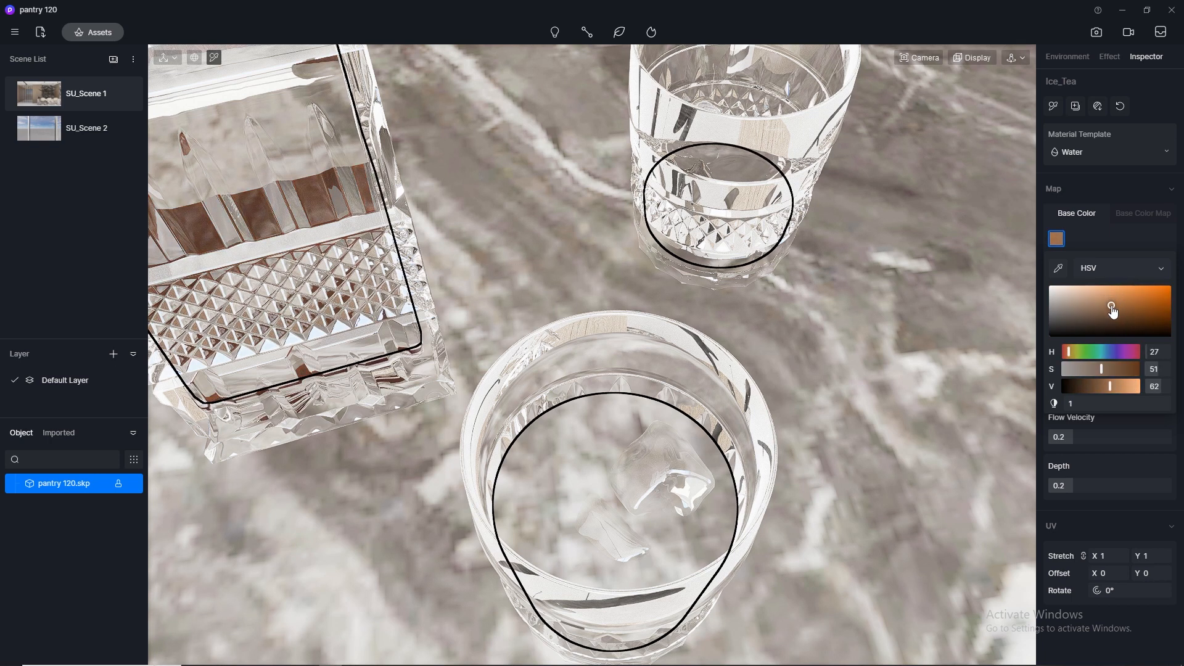
pyautogui.moveTo(1110, 386)
pyautogui.mouseDown()
pyautogui.moveTo(1092, 386)
pyautogui.moveTo(1118, 386)
pyautogui.moveTo(1112, 370)
pyautogui.mouseUp()
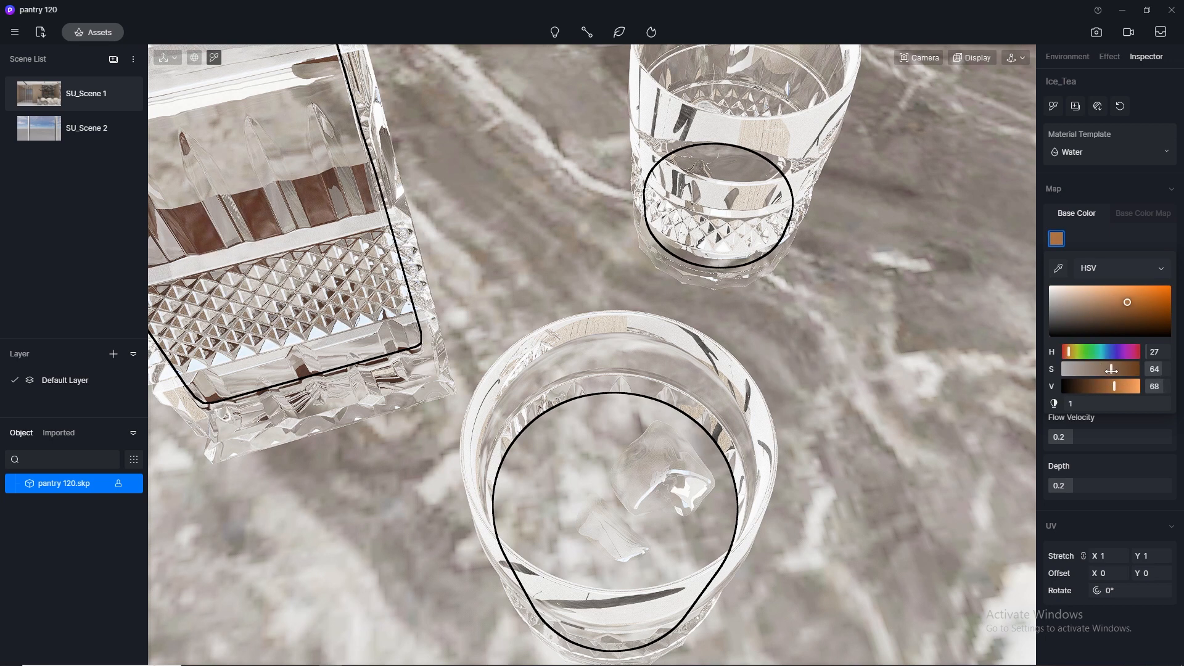
pyautogui.click(1149, 486)
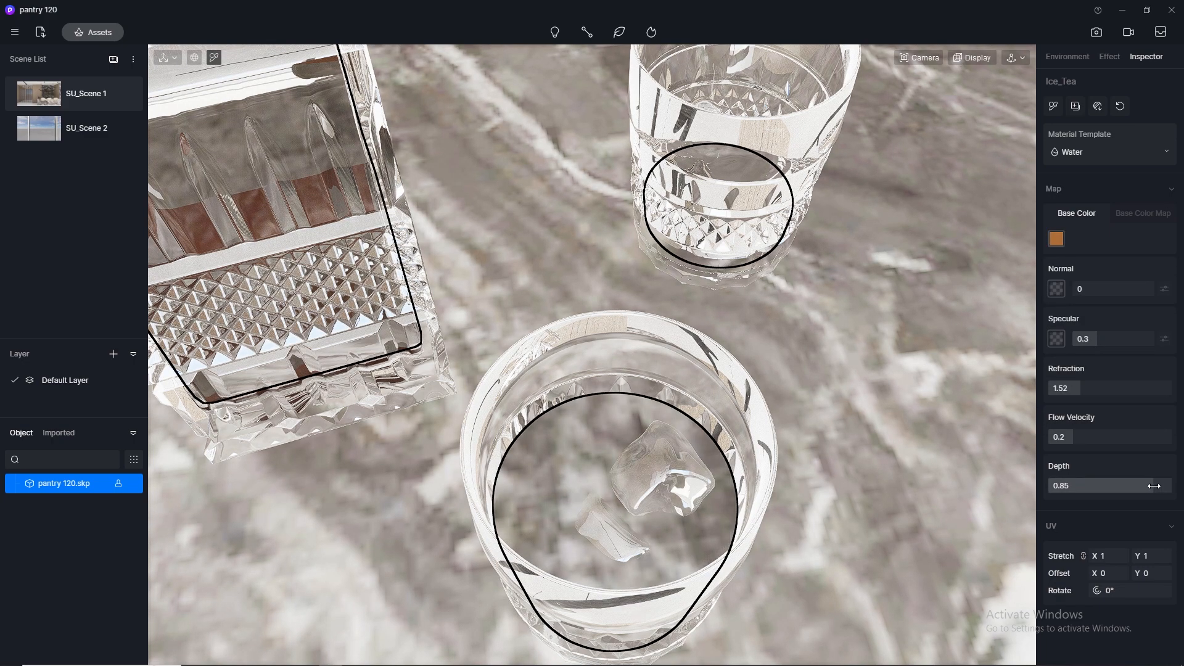
pyautogui.click(39, 93)
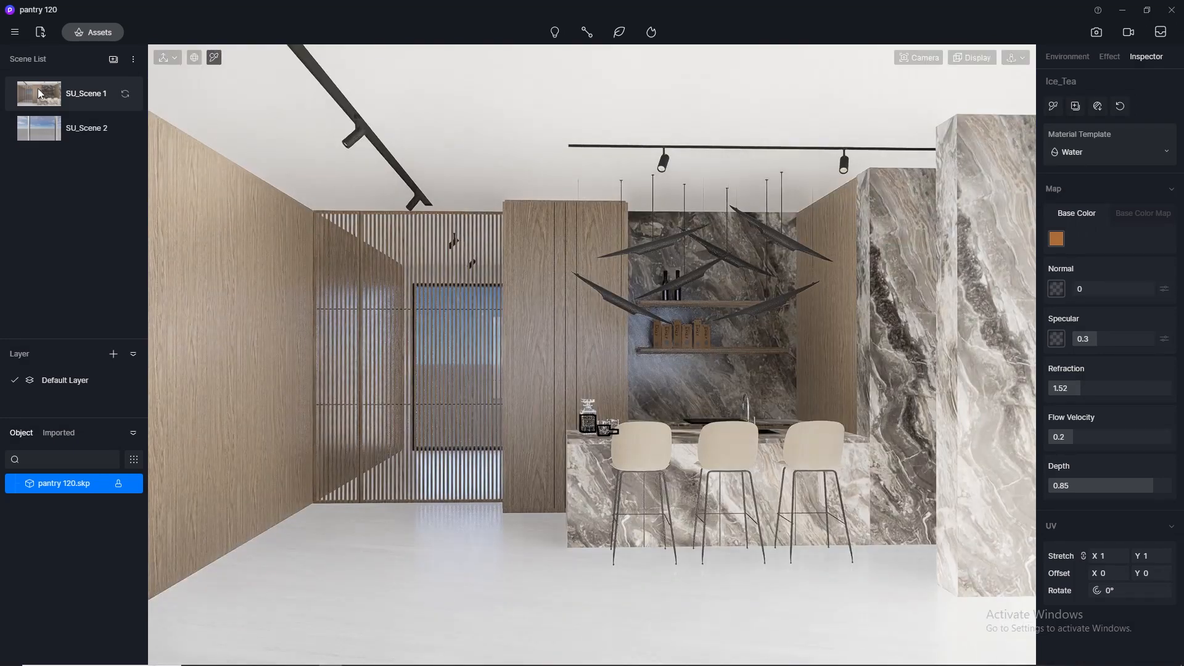
# - Open the image render setup for SU_Scene 1
pyautogui.click(1095, 33)
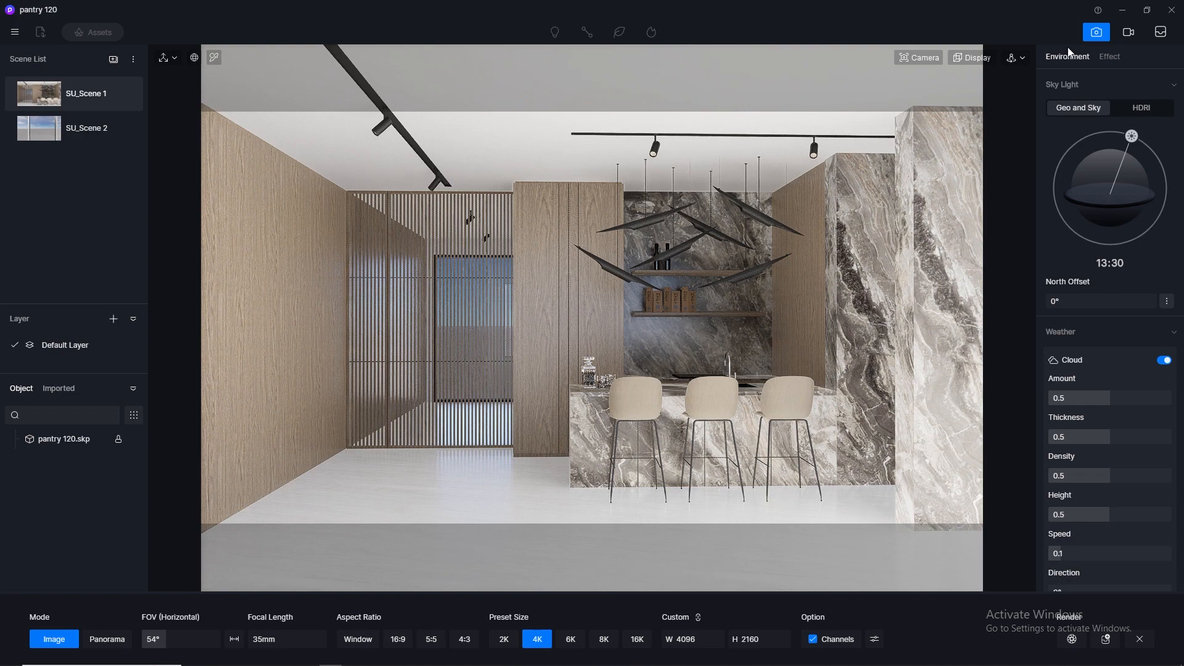
# - Try the custom HDR_029_Sky_Cloudy_Ref HDRI as sky light, rotated to 140.2°, and reload SU_Scene 1
pyautogui.click(1142, 108)
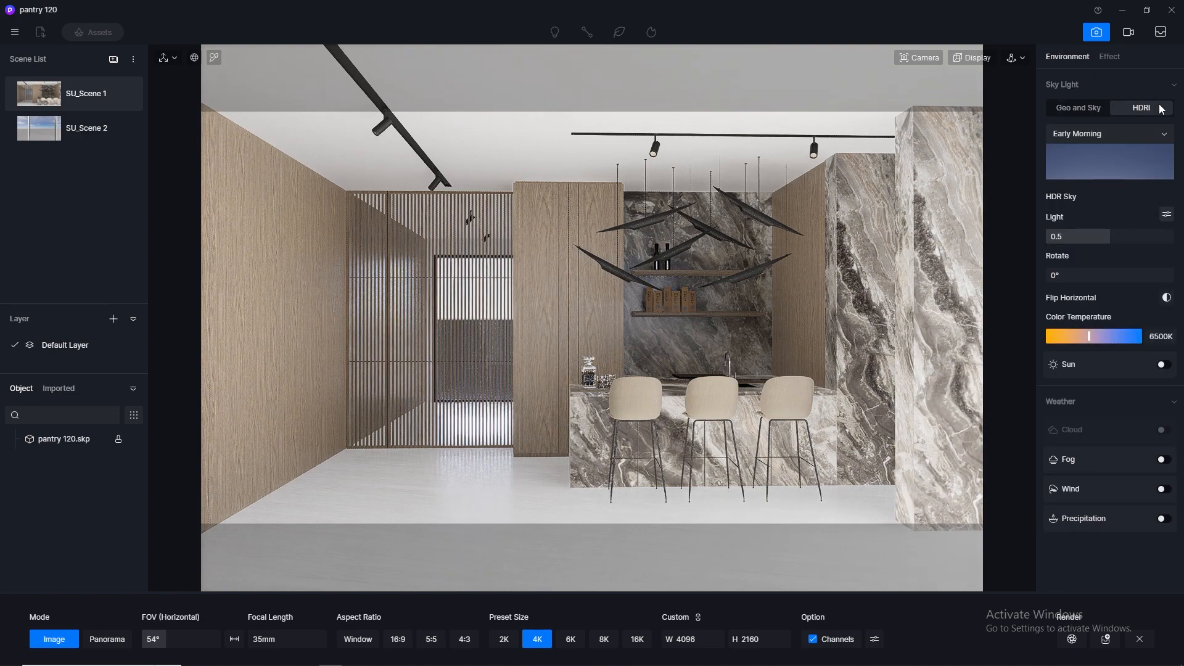
pyautogui.click(1141, 136)
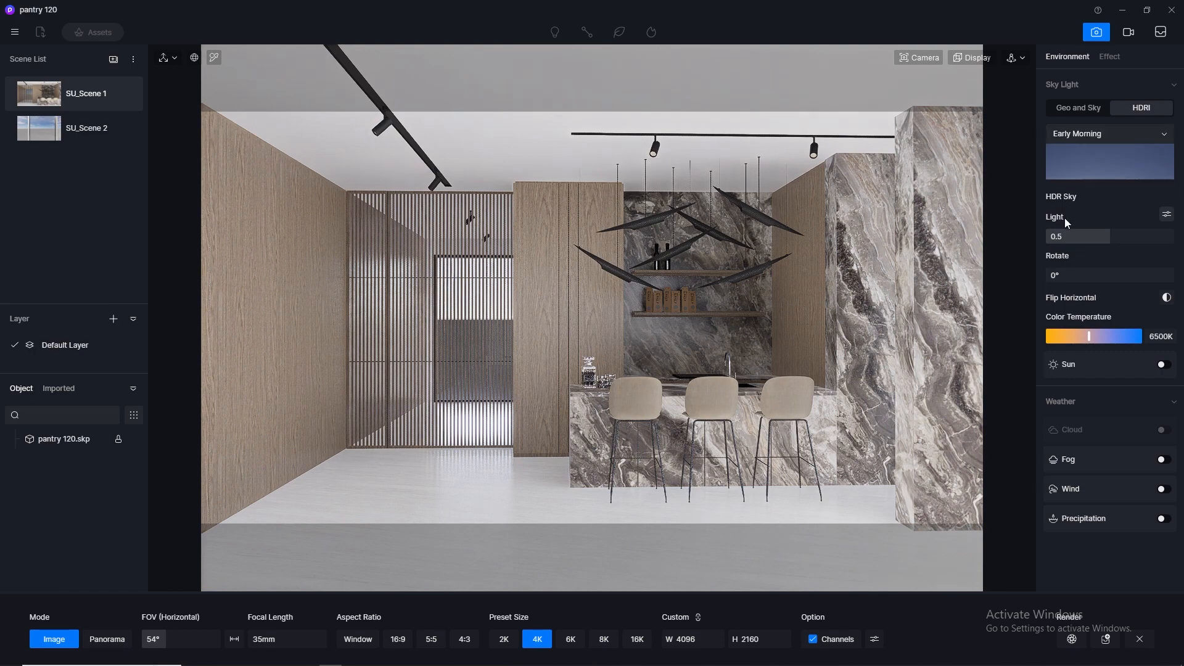
pyautogui.click(1122, 135)
pyautogui.click(1084, 240)
pyautogui.click(1074, 250)
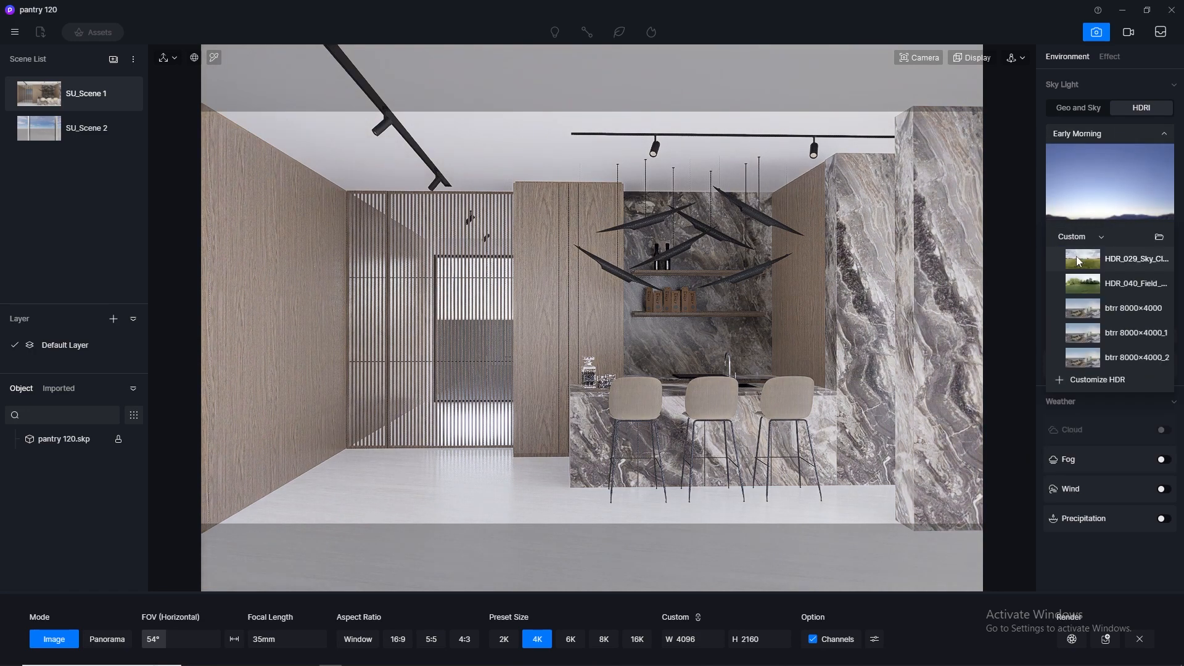
pyautogui.click(1123, 284)
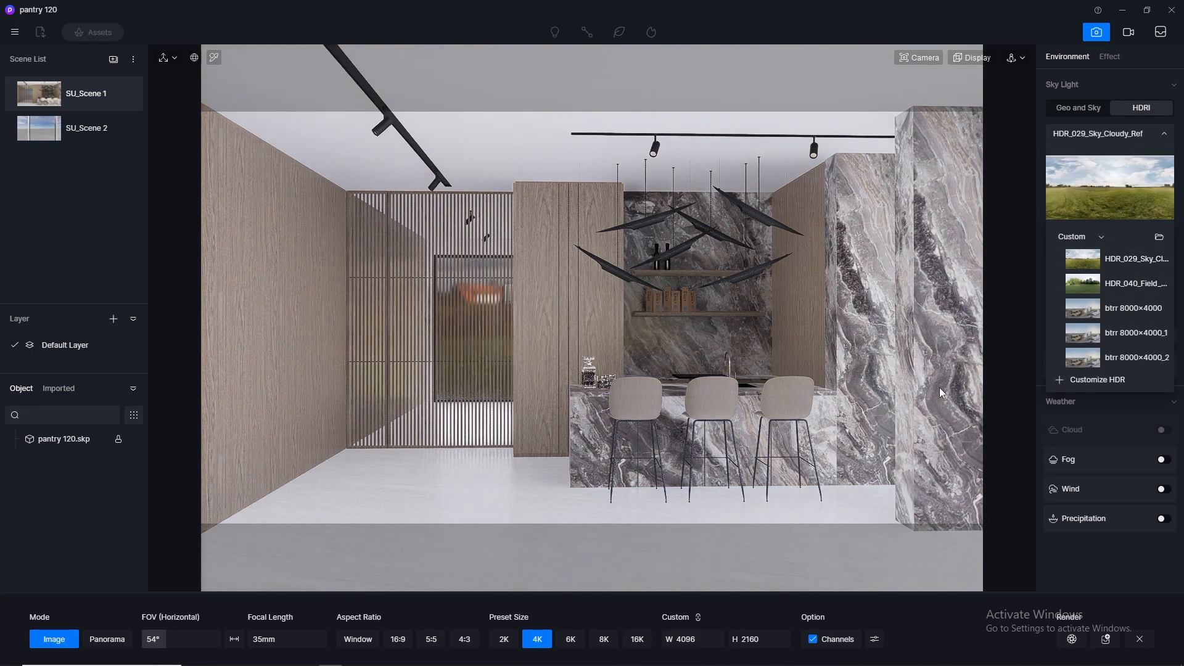
pyautogui.click(1165, 137)
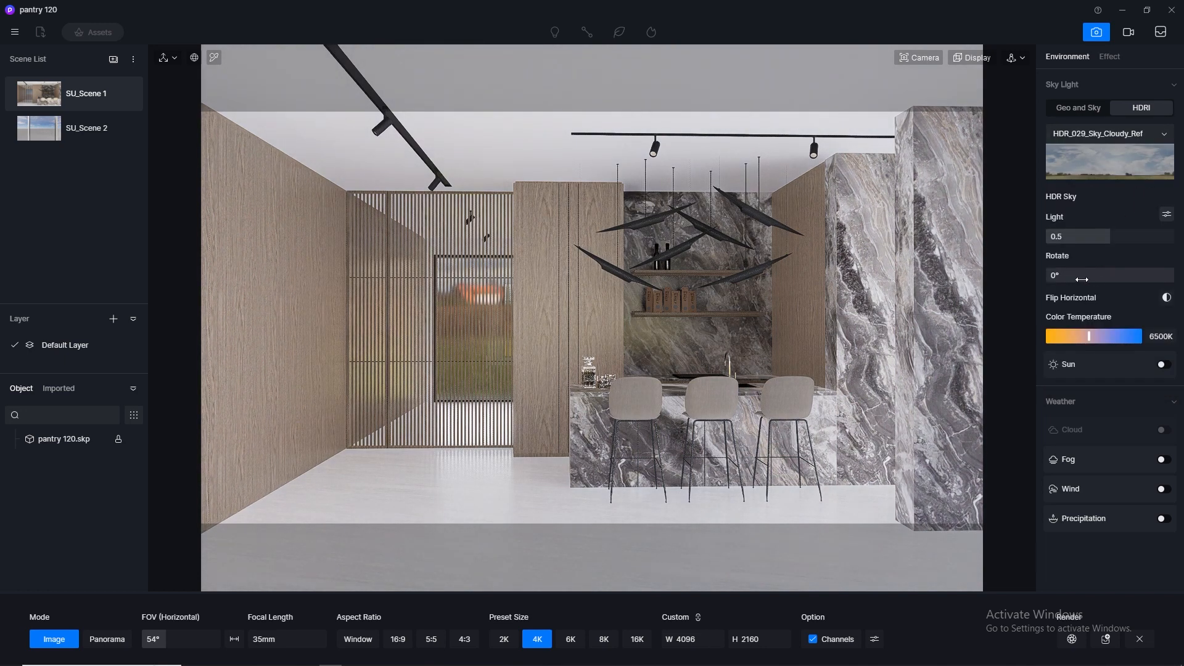
pyautogui.moveTo(1081, 279)
pyautogui.mouseDown()
pyautogui.moveTo(1119, 280)
pyautogui.moveTo(1097, 280)
pyautogui.mouseUp()
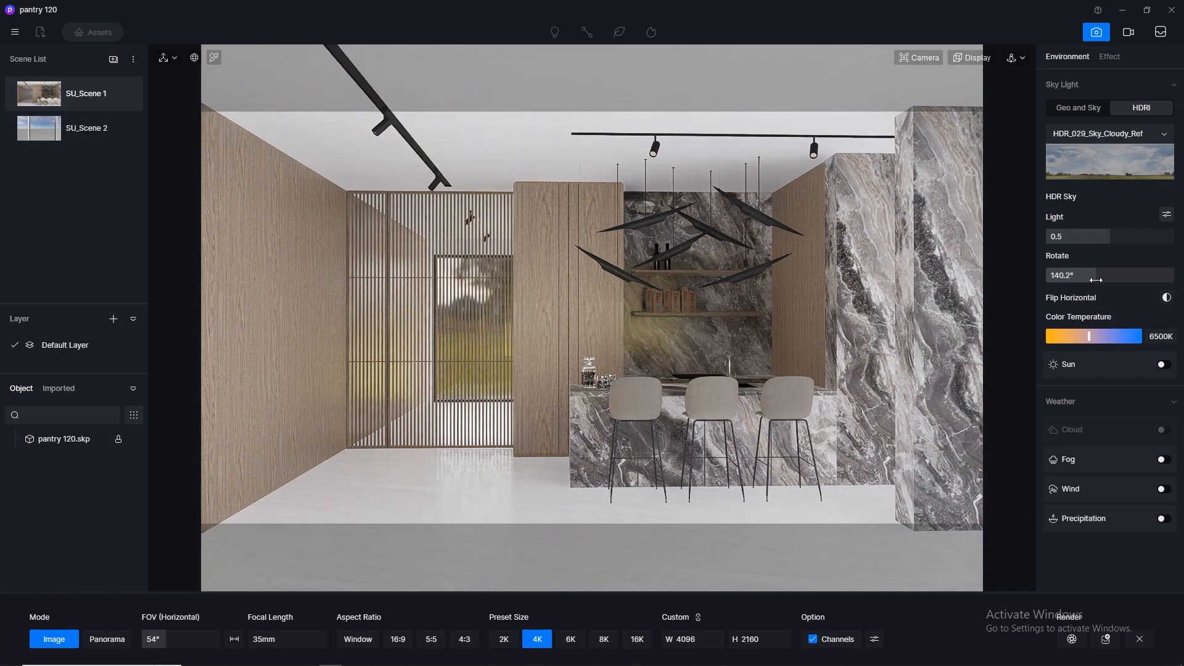
pyautogui.click(124, 94)
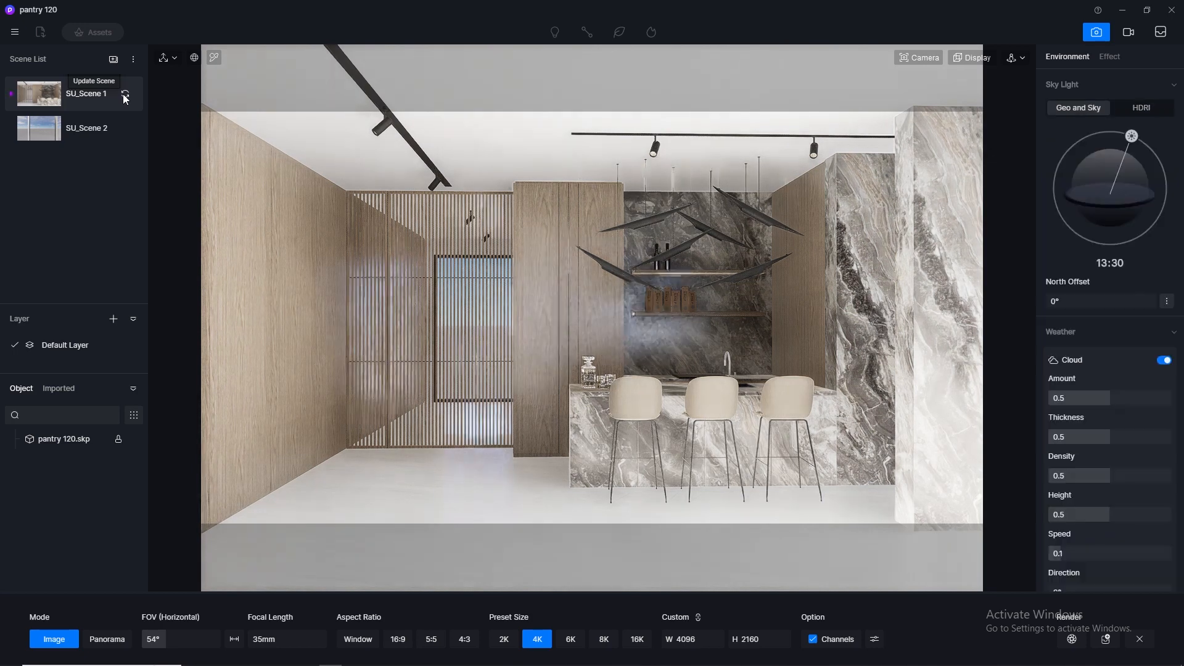
# - Switch the sky light to HDRI and choose the custom HDR_029_Sky_Cloudy_Ref sky
pyautogui.click(1159, 108)
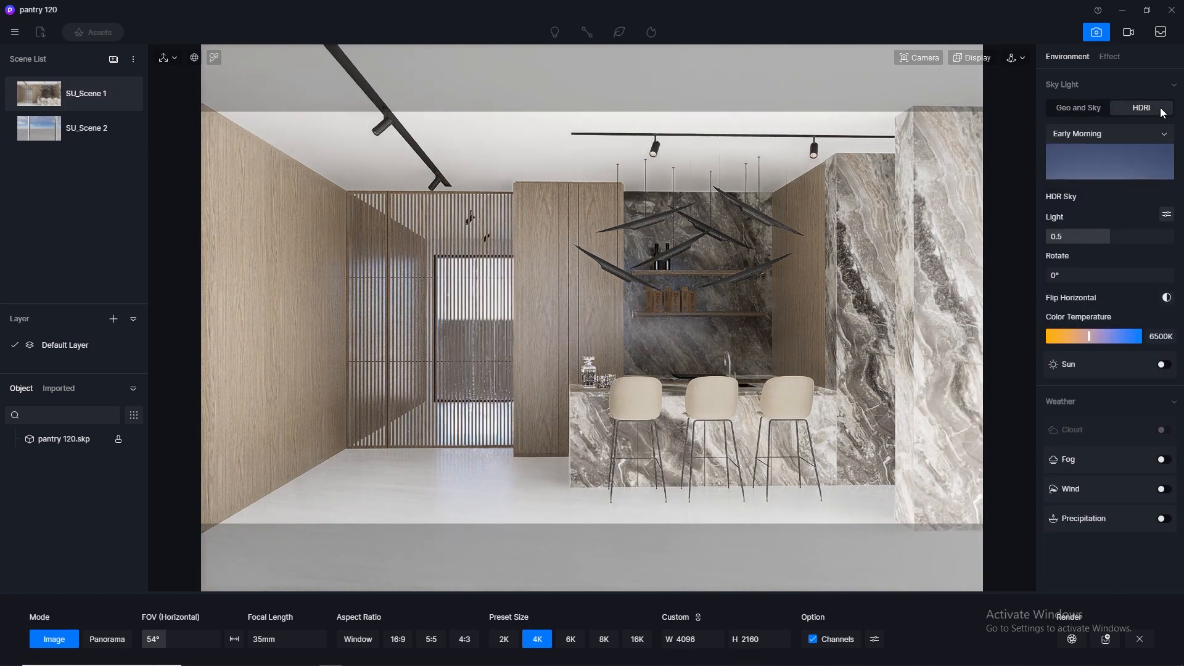
pyautogui.click(1109, 149)
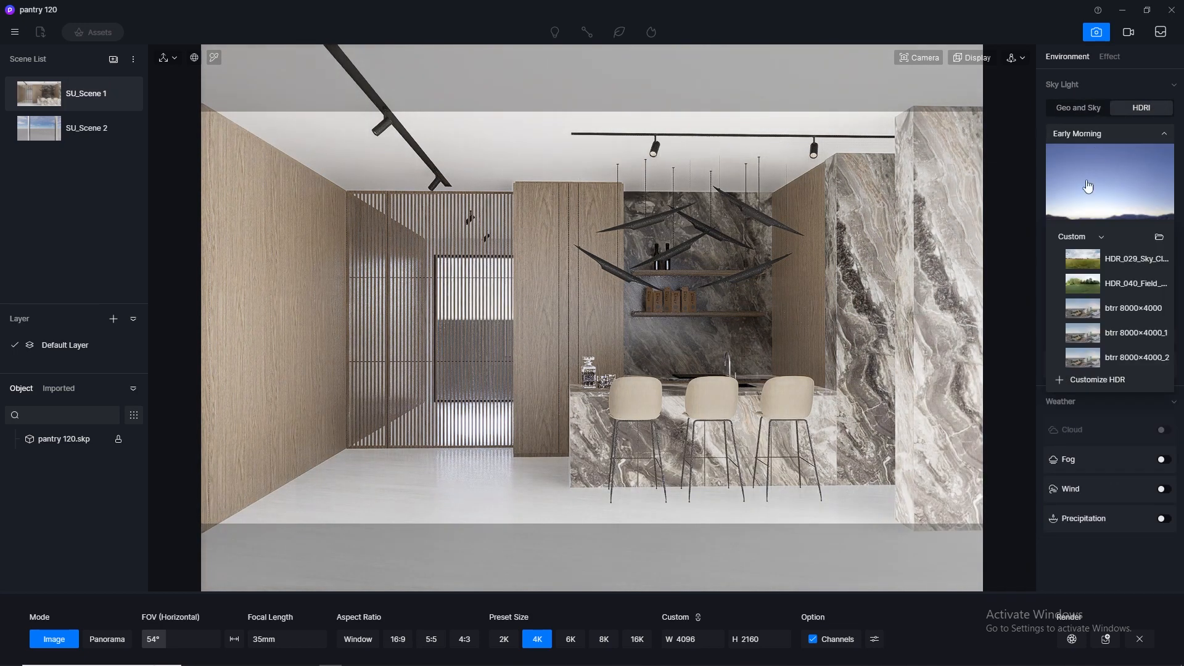
pyautogui.click(1091, 264)
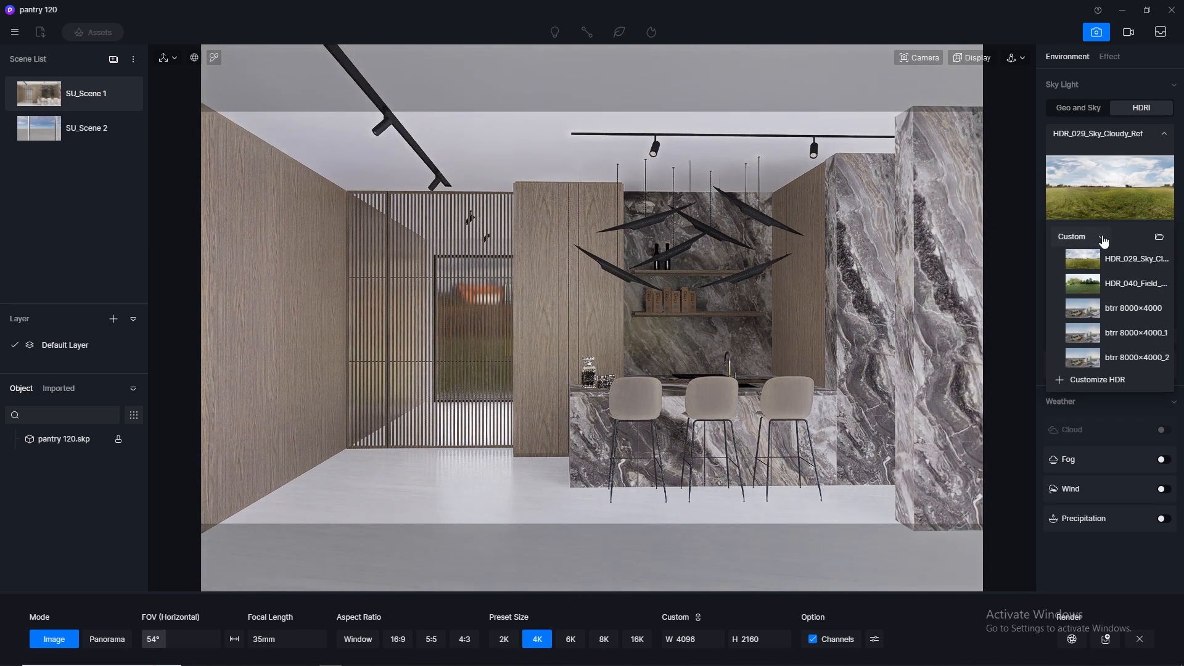
pyautogui.click(1103, 239)
pyautogui.click(1116, 234)
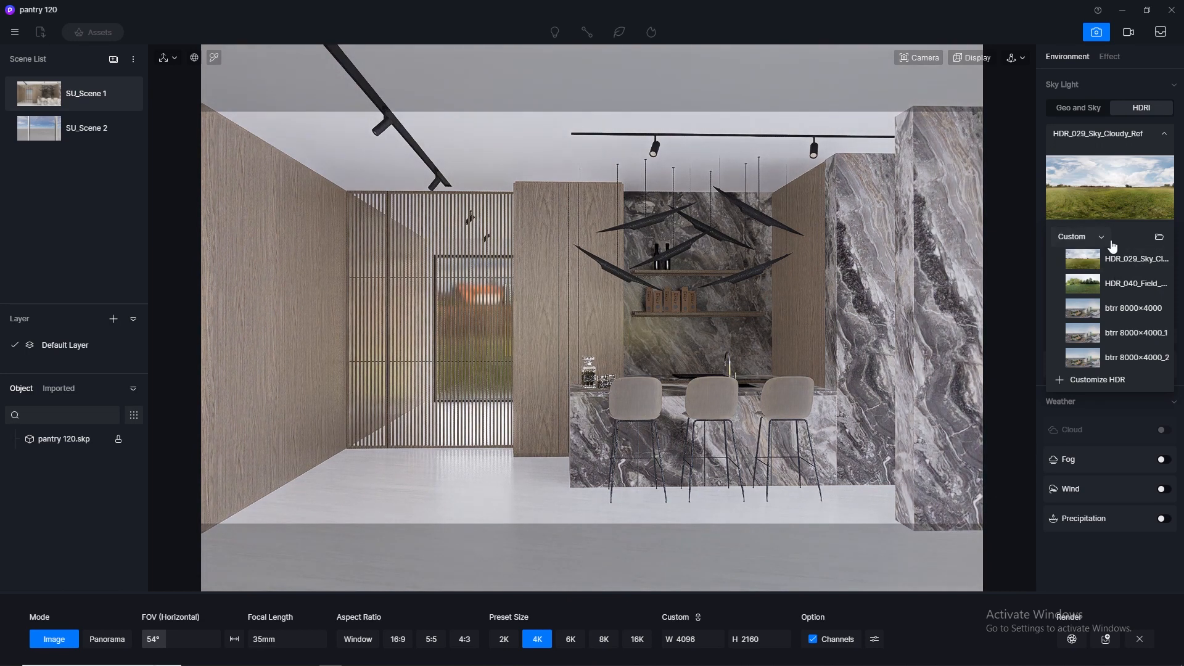
pyautogui.click(1102, 237)
pyautogui.click(1127, 400)
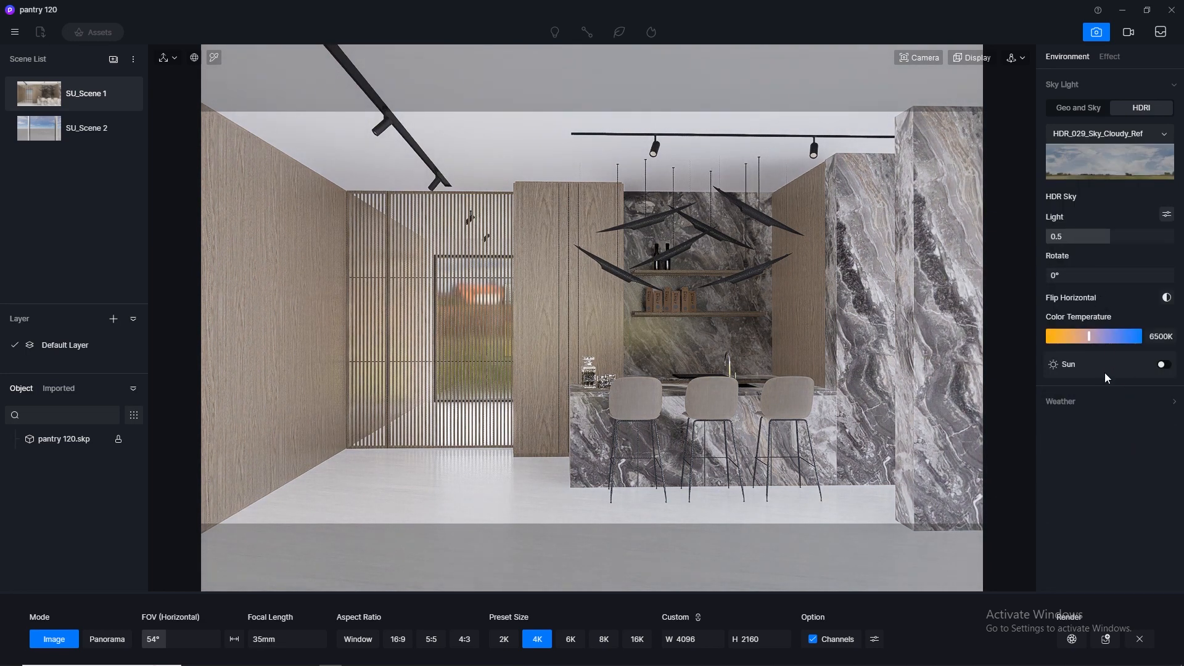
pyautogui.click(1149, 408)
# - Rotate the HDRI sky to 141.9° and update SU_Scene 1 with the current settings
pyautogui.moveTo(1070, 277); pyautogui.dragTo(1097, 280)
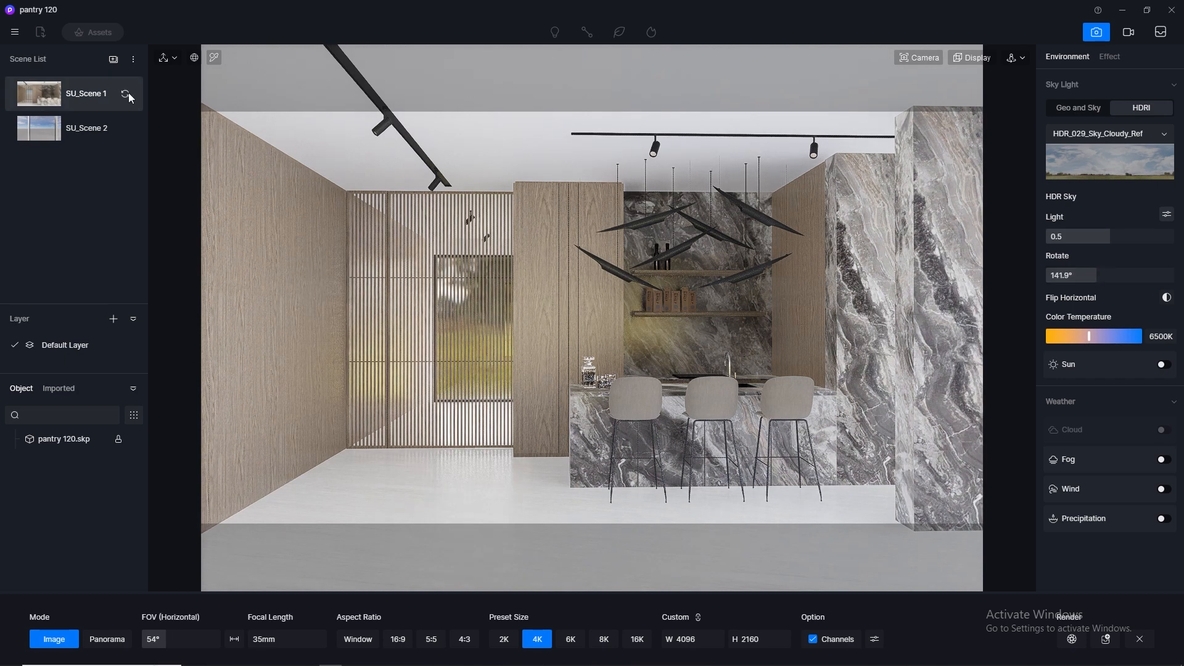
pyautogui.click(127, 94)
# - Set the HDRI sky's light to 0.1 and split it into separate skylight and background values
pyautogui.click(1069, 237)
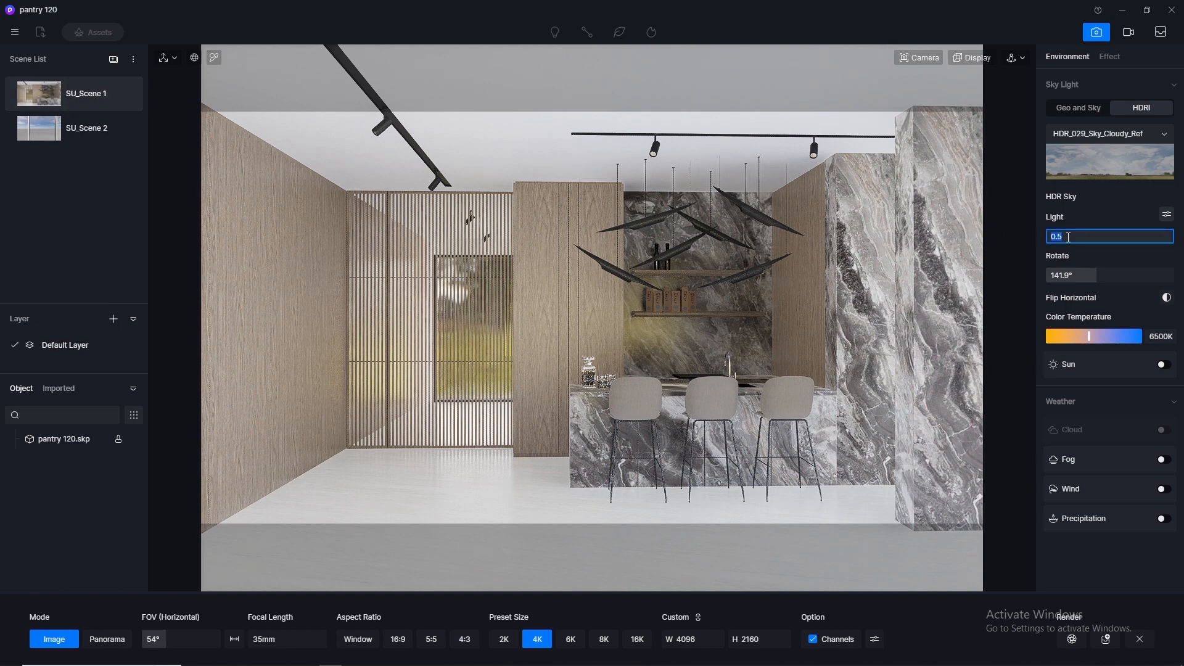
pyautogui.write('0.1')
pyautogui.press('Return')
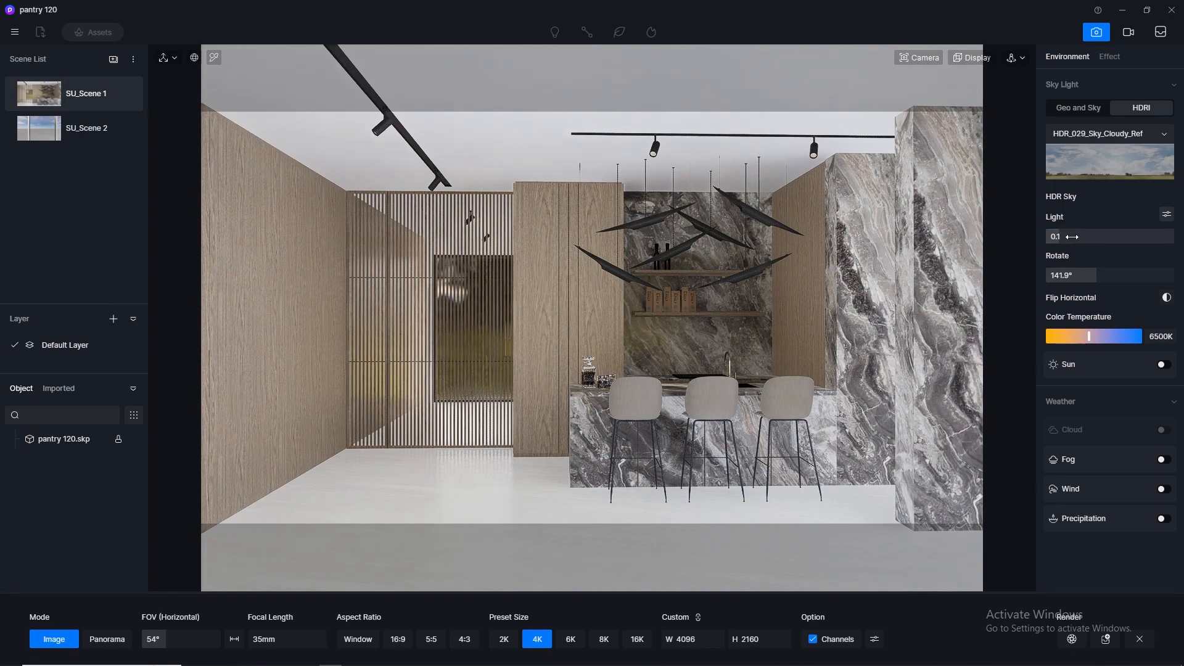
pyautogui.click(1167, 216)
# - Try an HDRI background brightness of 0.01 and set it back to 0.1
pyautogui.click(1078, 300)
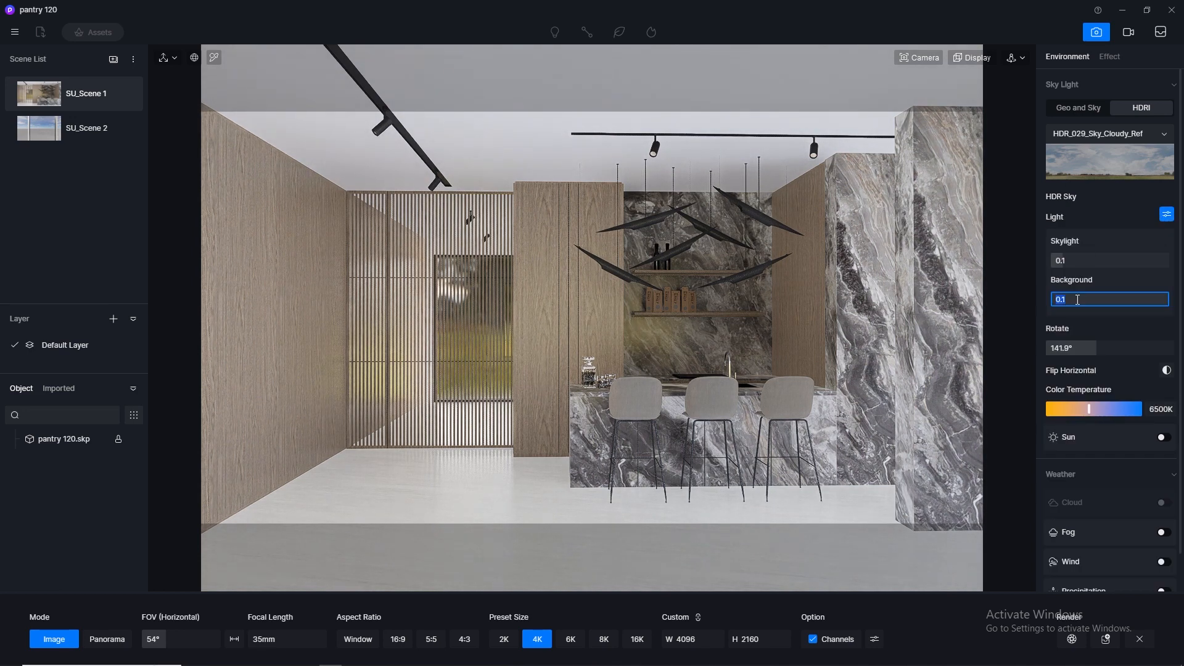
pyautogui.press('Return')
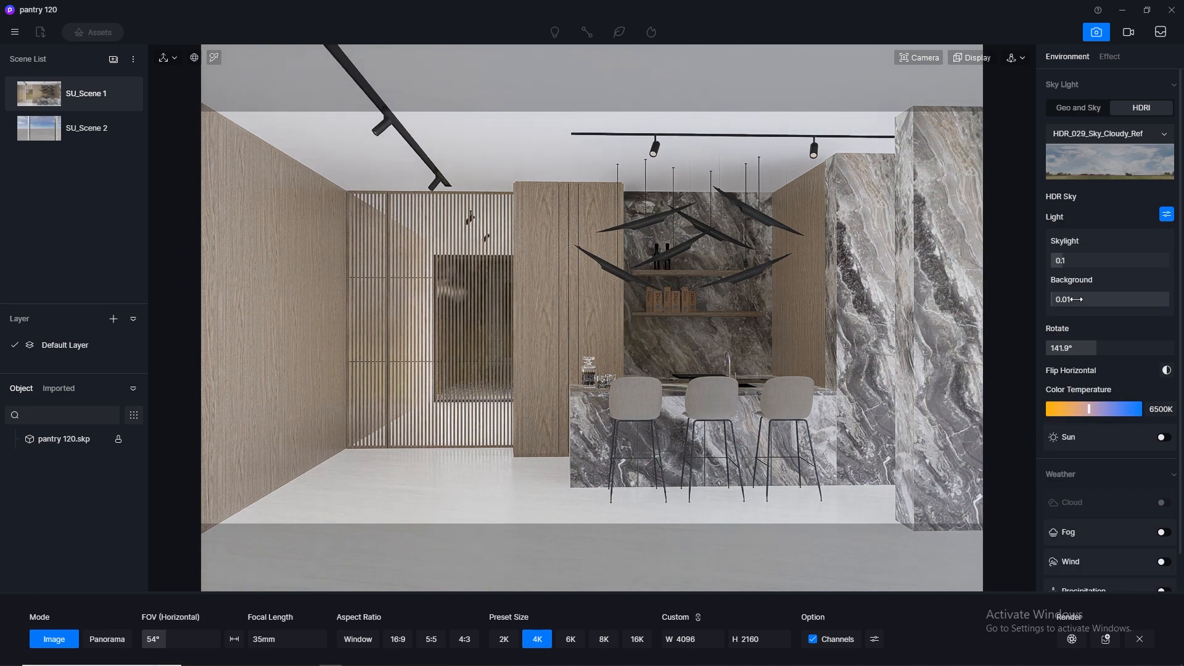
pyautogui.click(1077, 300)
pyautogui.write('0.1')
pyautogui.press('Return')
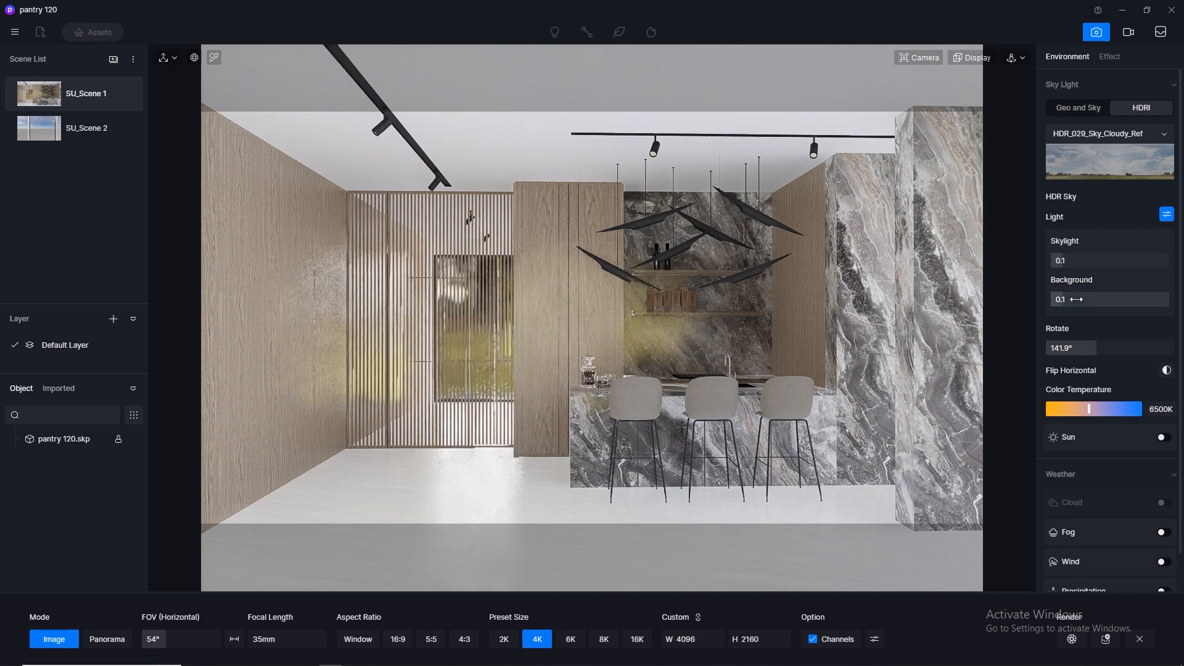
# - Set the HDRI skylight to 0.01 and update SU_Scene 1 with the current settings
pyautogui.click(1078, 256)
pyautogui.write('0.01')
pyautogui.press('Return')
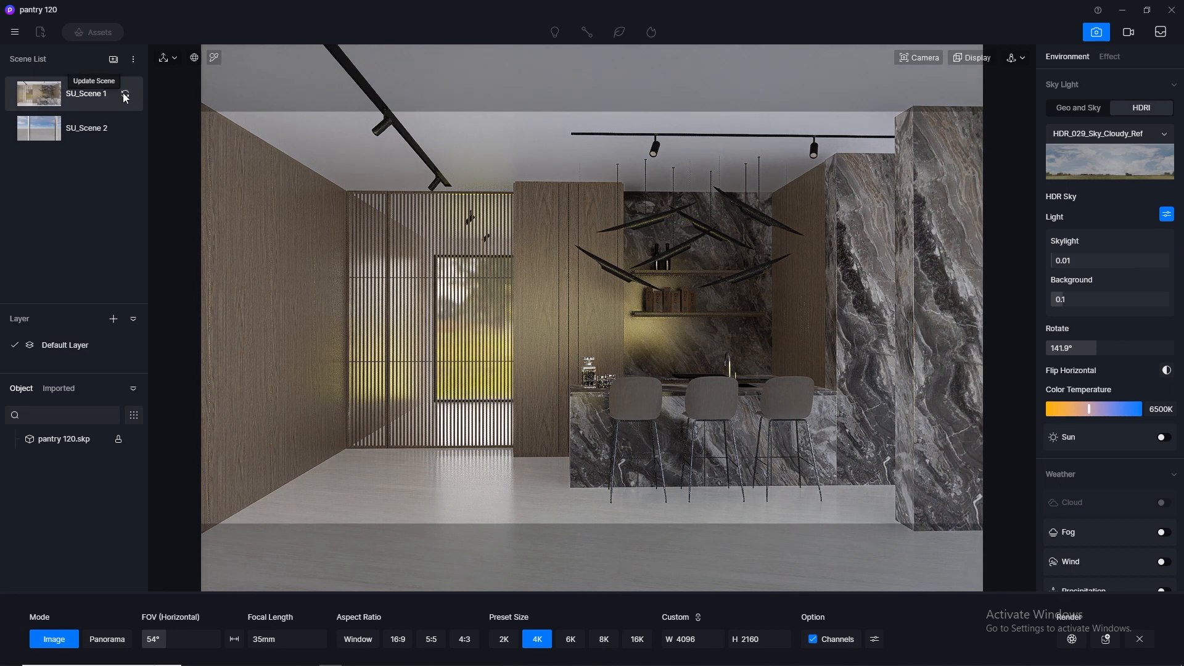
pyautogui.click(125, 96)
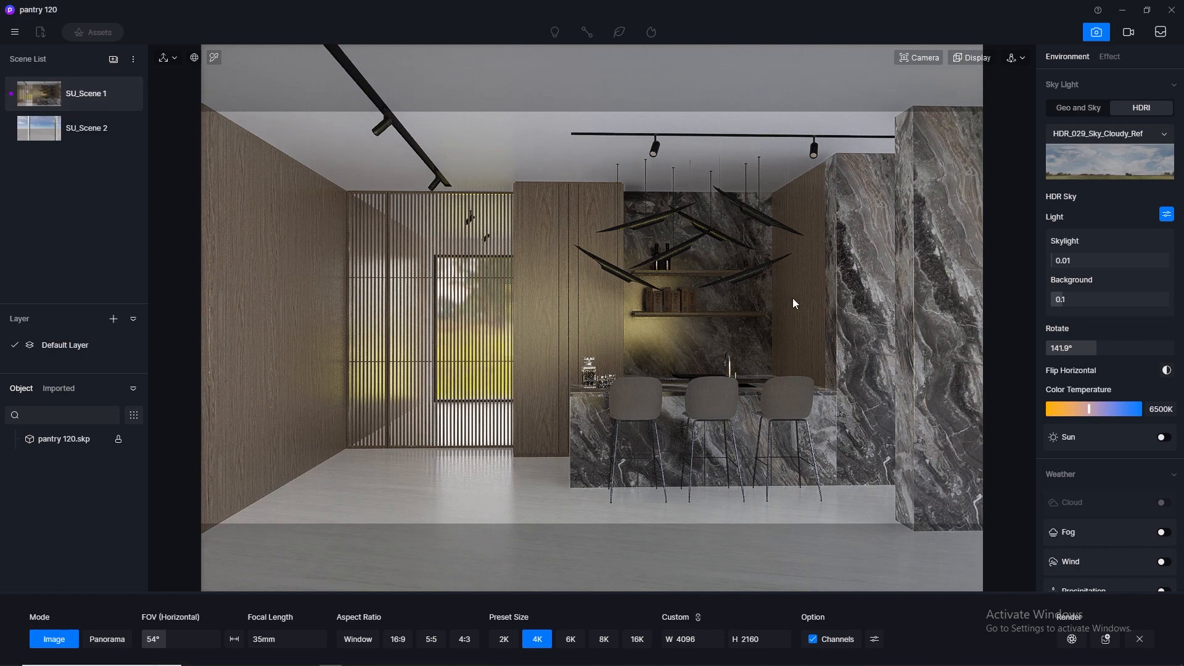
# - Apply the Normal Glass material from the online library to the three-part exterior window, and return to SU_Scene 1
pyautogui.moveTo(812, 256); pyautogui.dragTo(825, 316, button='middle')
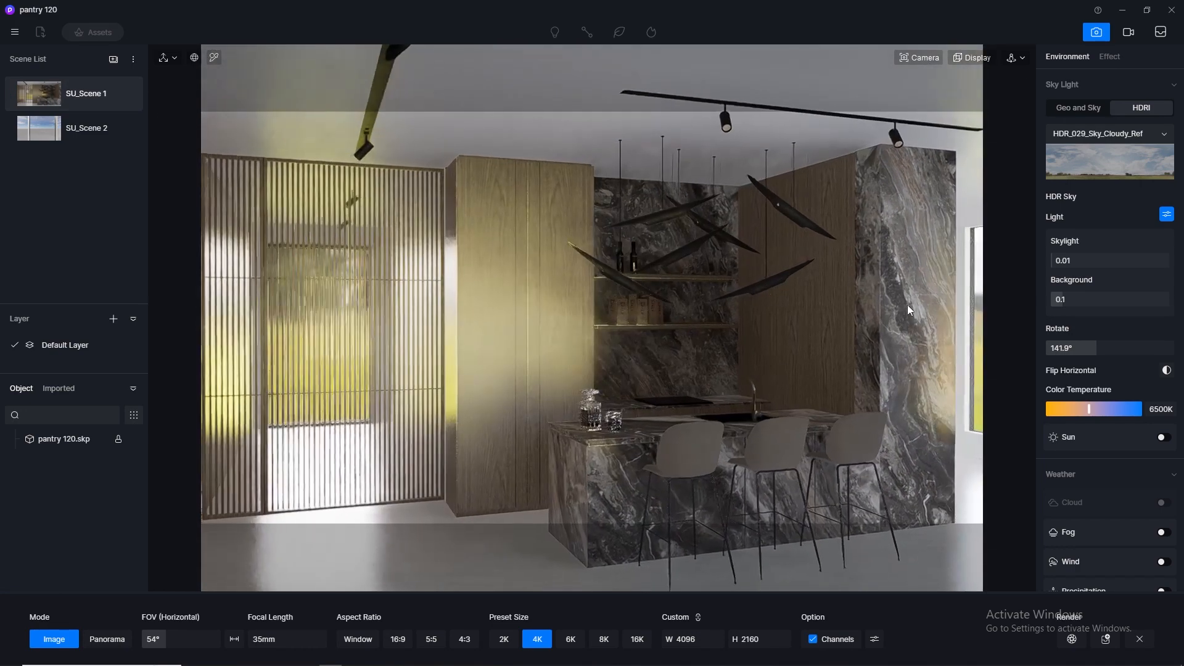
pyautogui.moveTo(907, 304)
pyautogui.keyDown('shift'); pyautogui.mouseDown(button='middle')
pyautogui.moveTo(658, 293)
pyautogui.moveTo(658, 306)
pyautogui.moveTo(932, 309)
pyautogui.moveTo(444, 297)
pyautogui.moveTo(901, 297)
pyautogui.mouseUp(button='middle'); pyautogui.keyUp('shift')
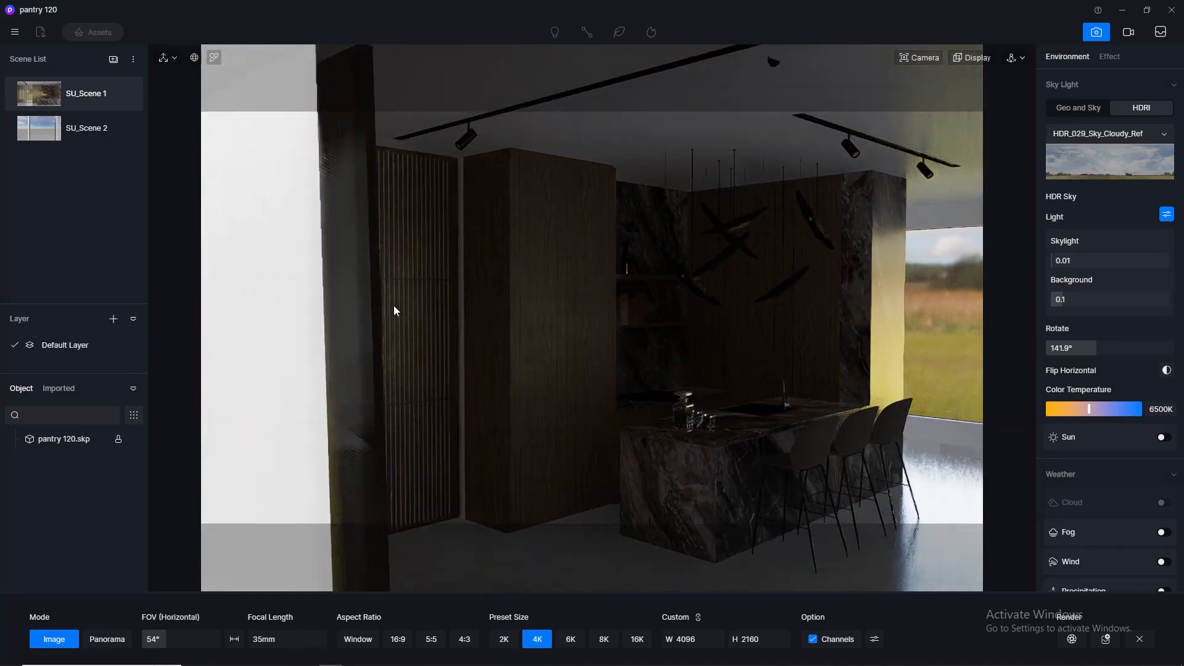
pyautogui.click(77, 130)
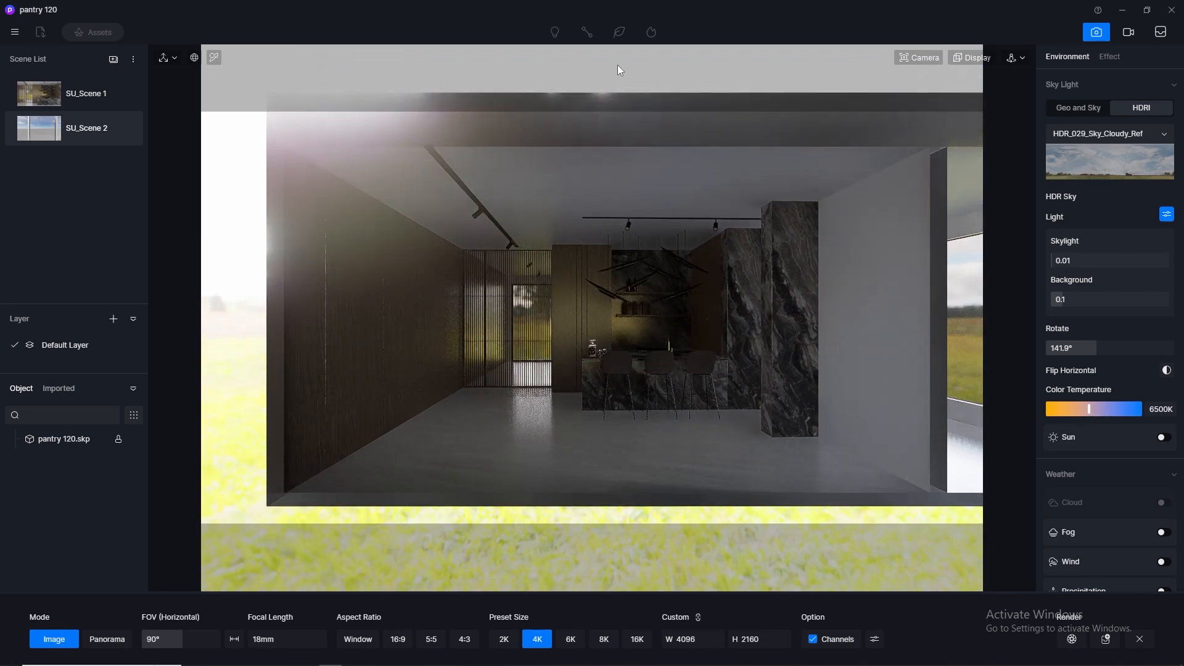
pyautogui.click(937, 62)
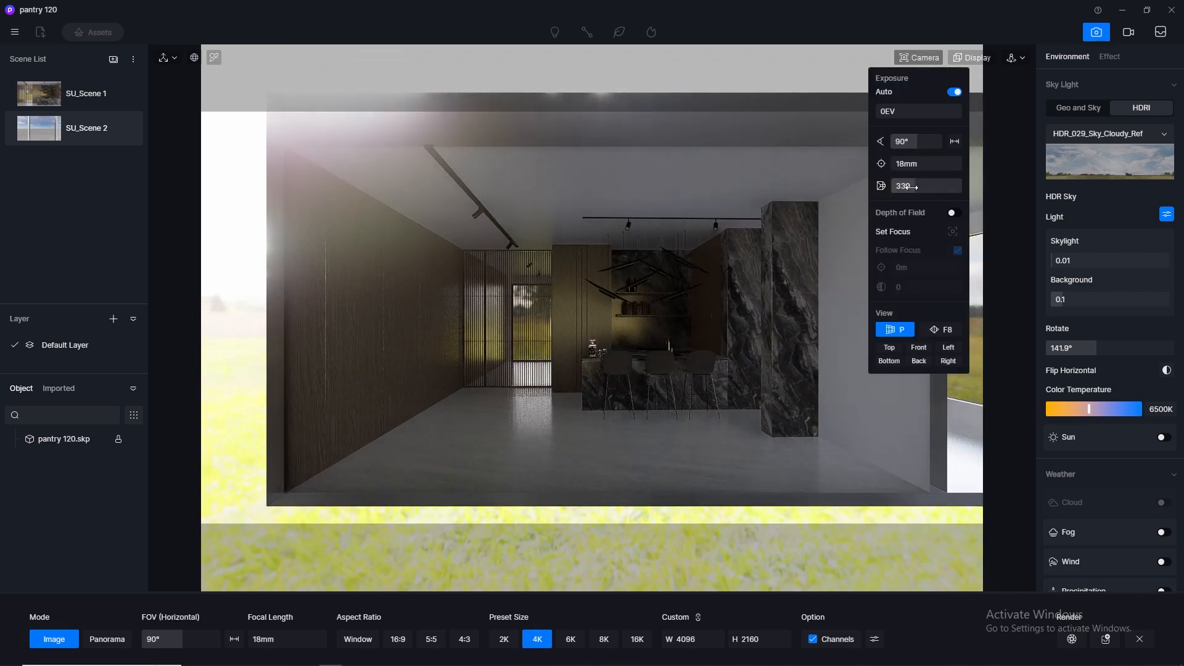
pyautogui.moveTo(914, 186); pyautogui.dragTo(857, 188)
pyautogui.scroll(-4, 517, 311)
pyautogui.moveTo(490, 288); pyautogui.dragTo(691, 398, button='right')
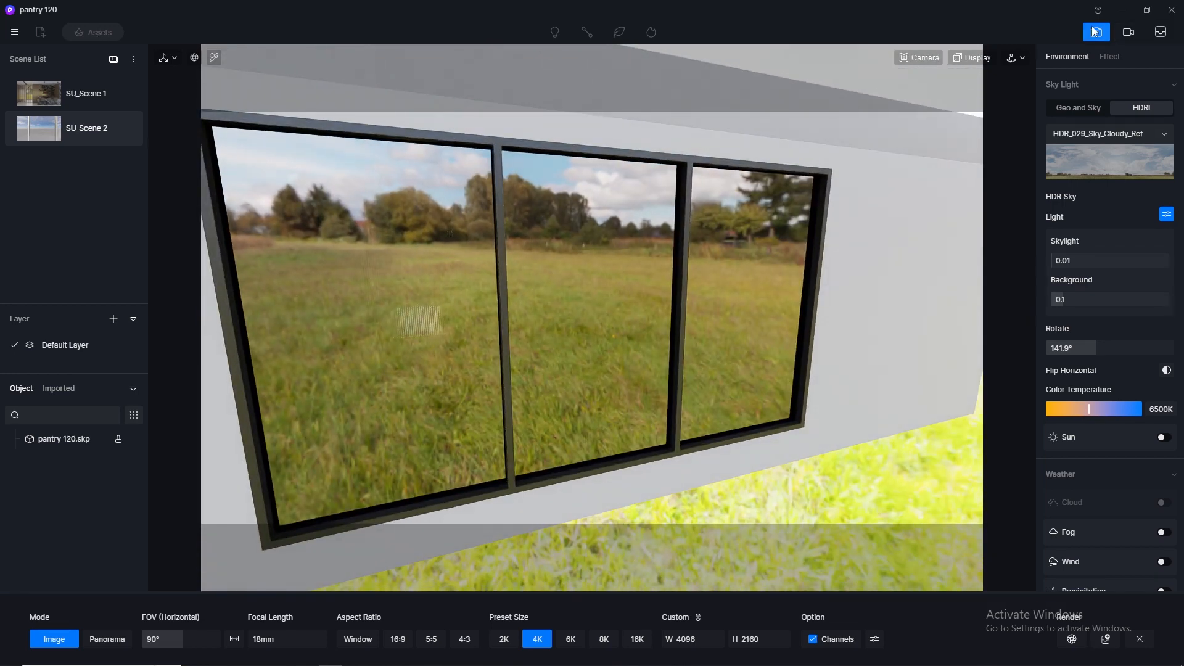
pyautogui.click(1095, 32)
pyautogui.click(96, 34)
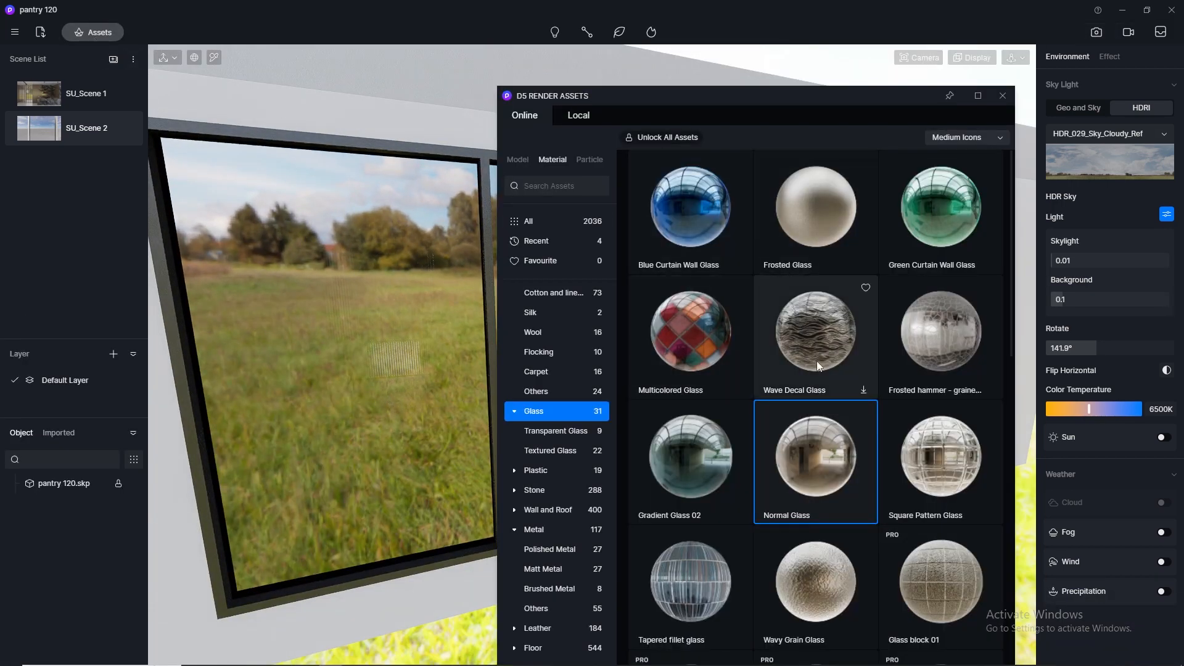
pyautogui.moveTo(816, 456); pyautogui.dragTo(446, 495)
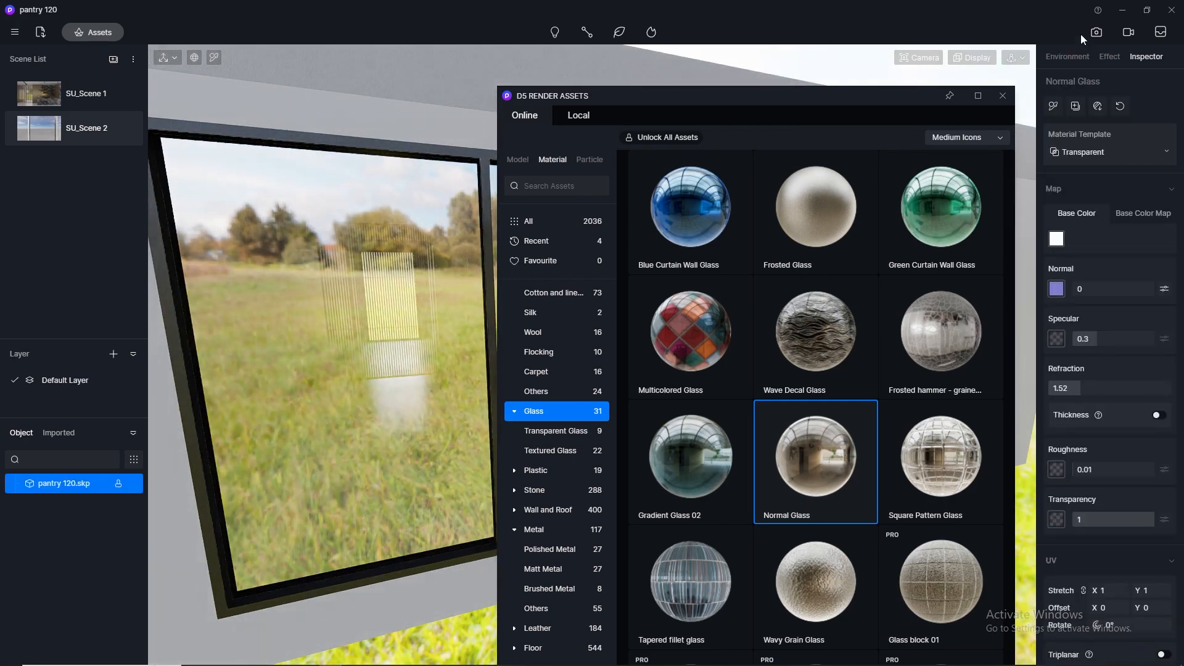
pyautogui.click(1004, 96)
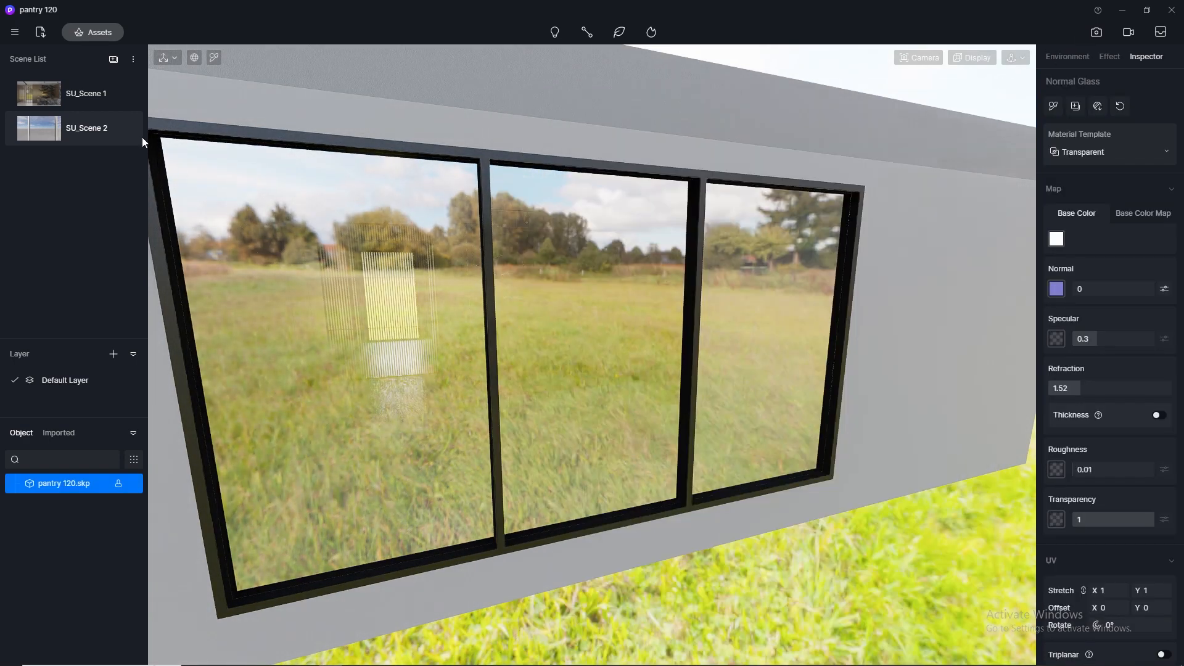
pyautogui.click(40, 94)
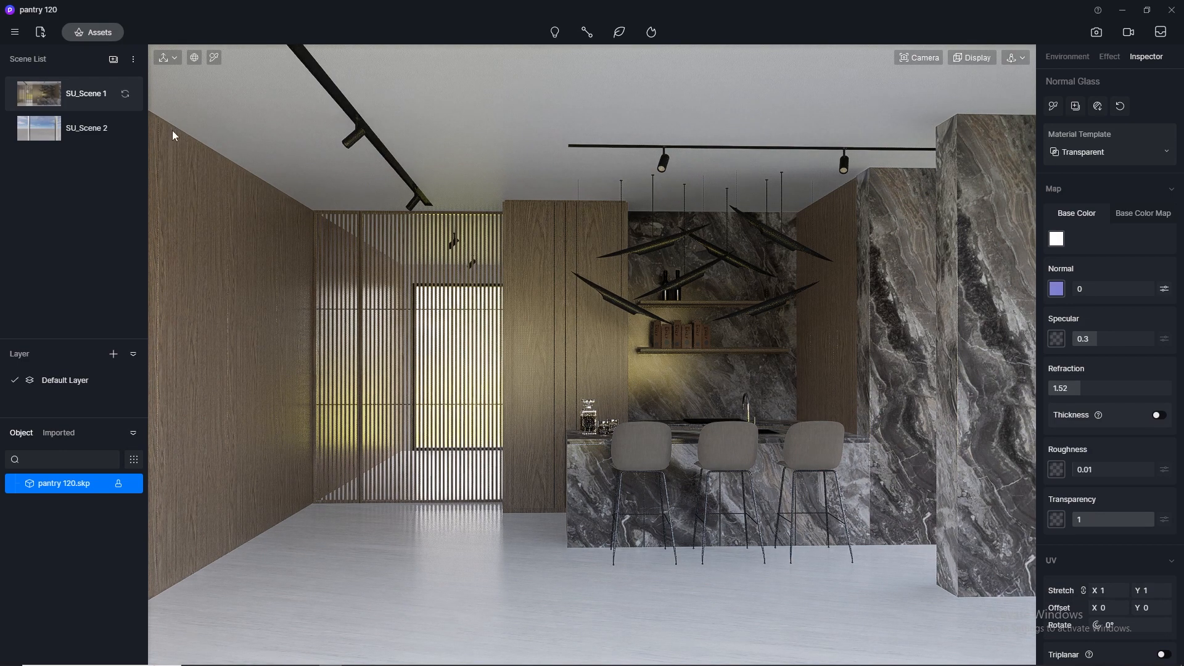
# - Reopen the image render setup and set the HDRI background brightness to 0.01
pyautogui.click(1099, 32)
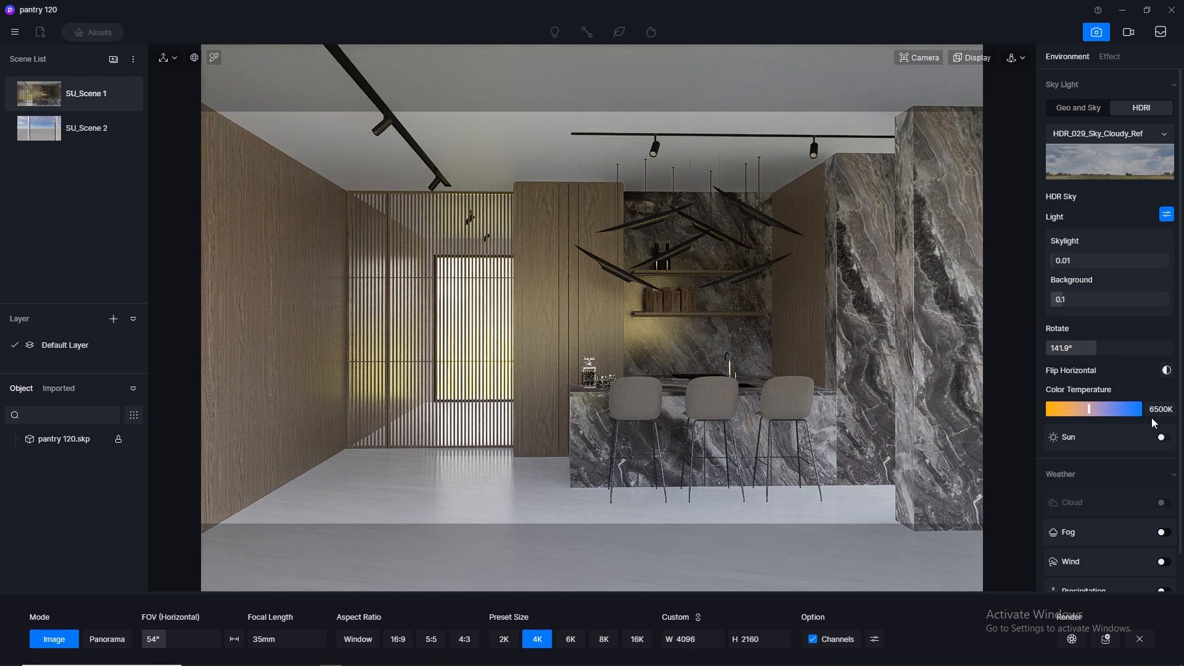
pyautogui.click(1078, 298)
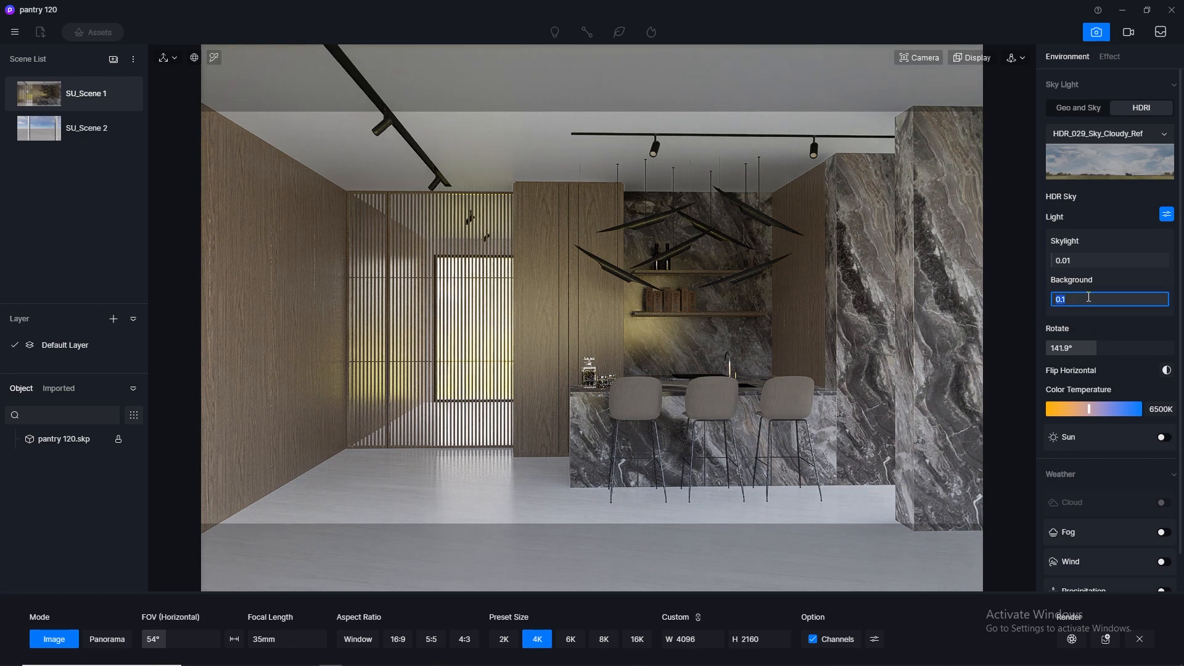
pyautogui.press('Return')
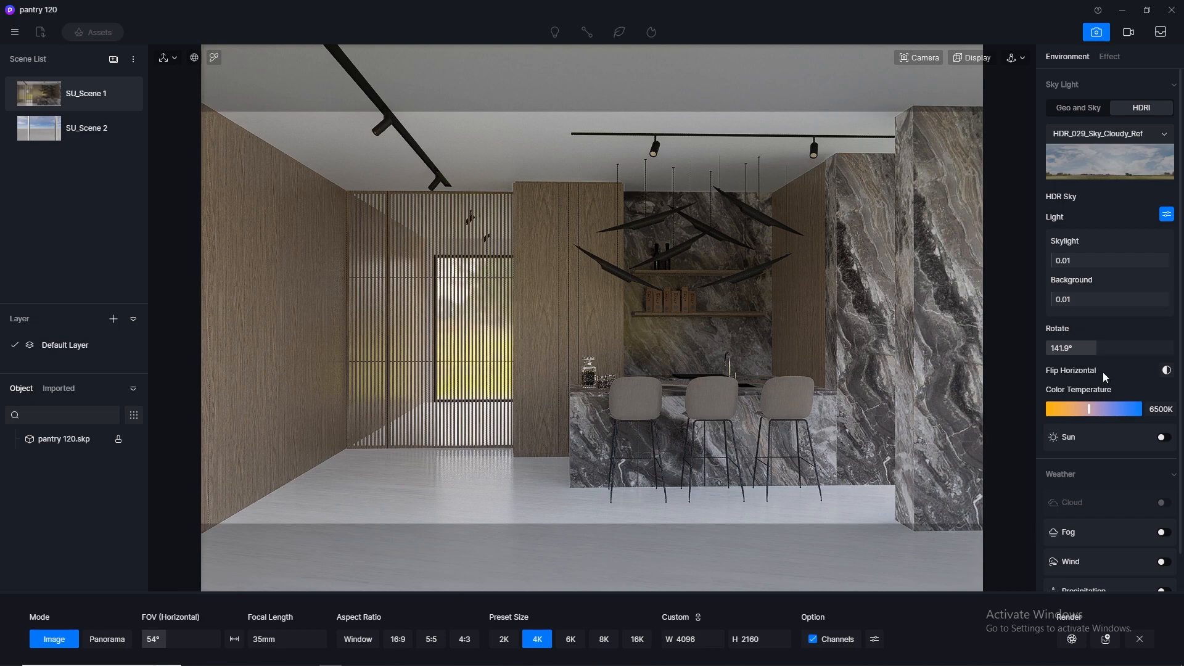
# - Turn on the sun for the HDRI sky with a sunlight intensity of 0.01 and a sun disk radius of 2.5
pyautogui.click(1164, 437)
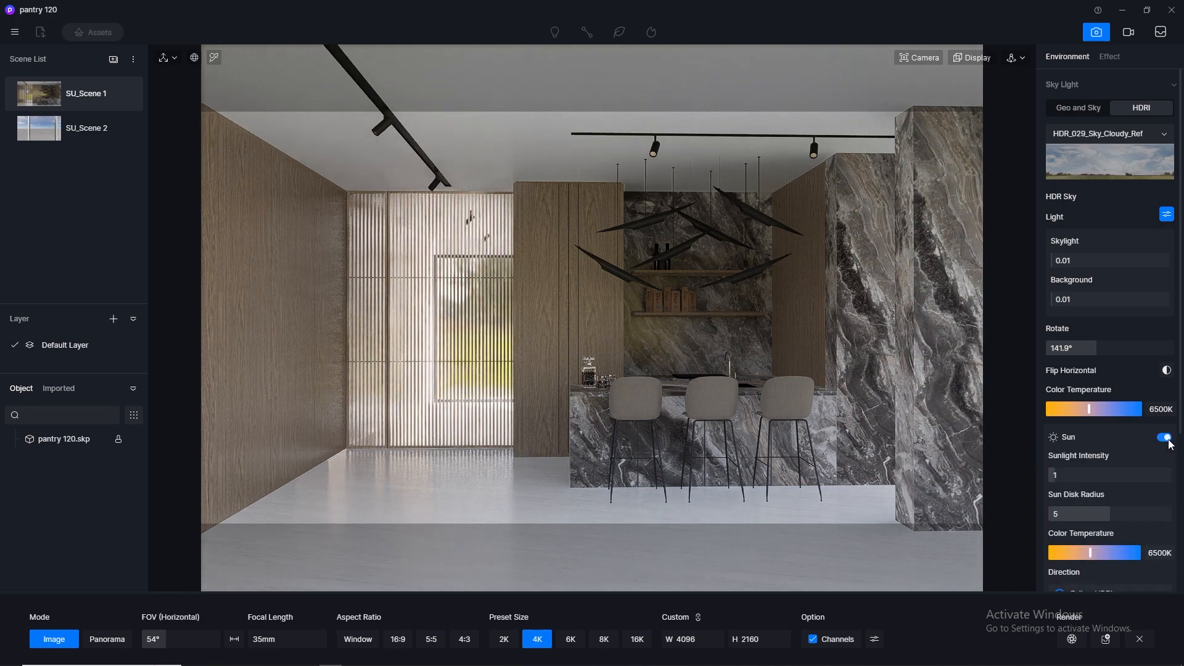
pyautogui.click(1082, 472)
pyautogui.write('0.')
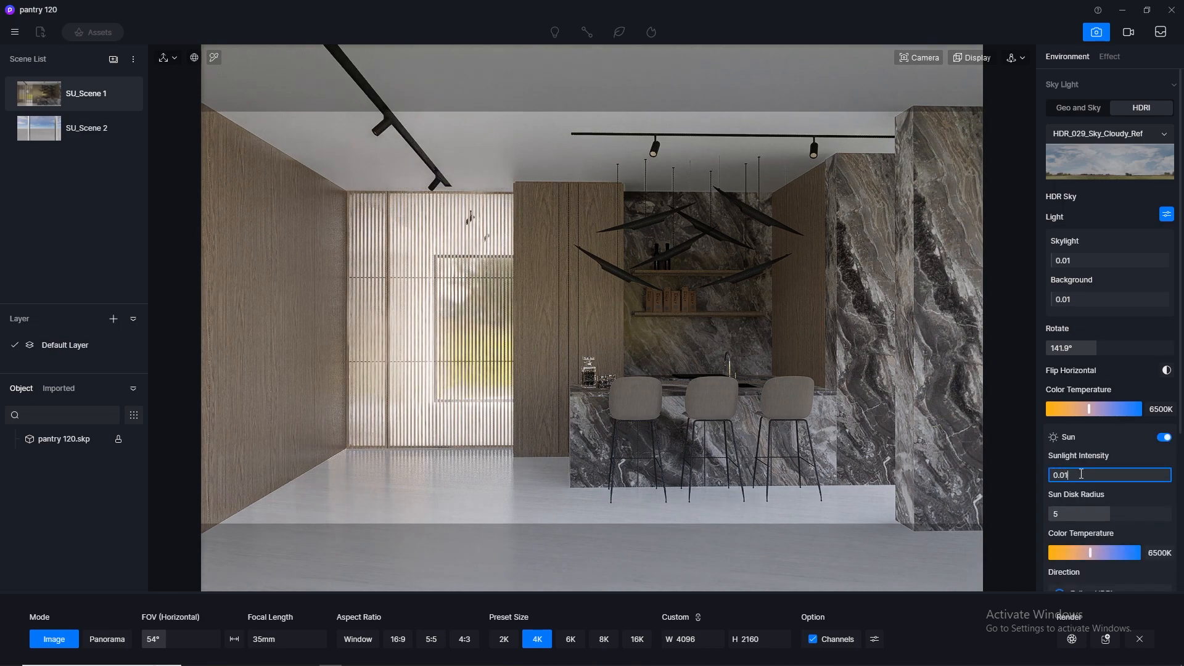
pyautogui.write('01')
pyautogui.press('Return')
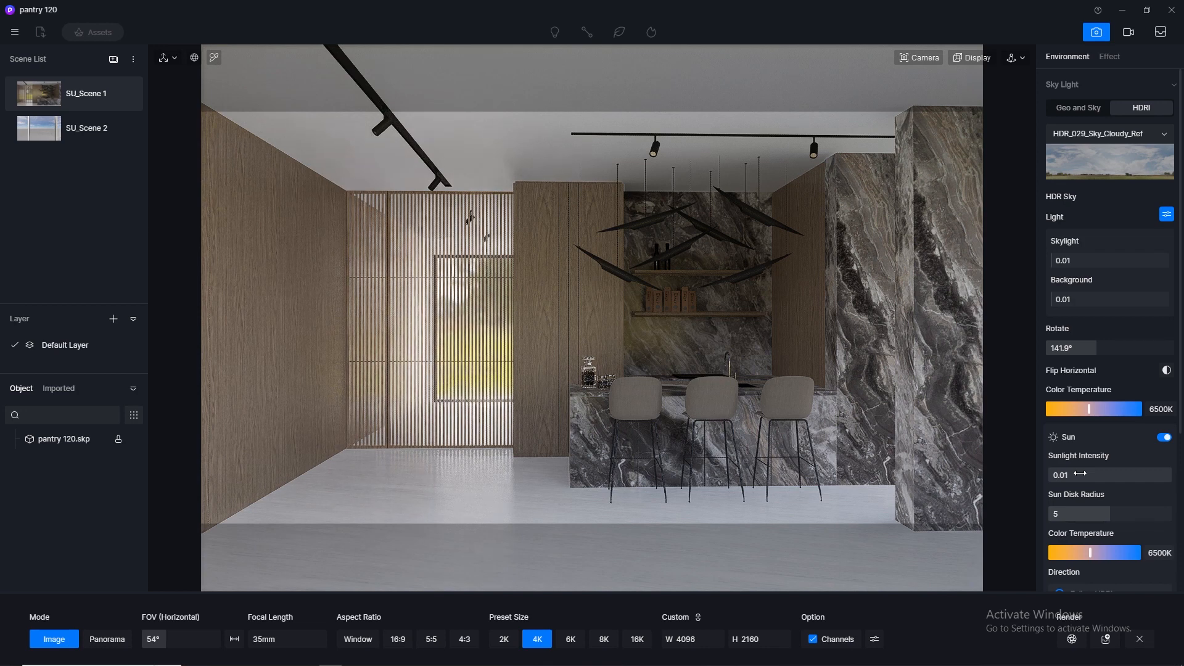
pyautogui.click(1090, 516)
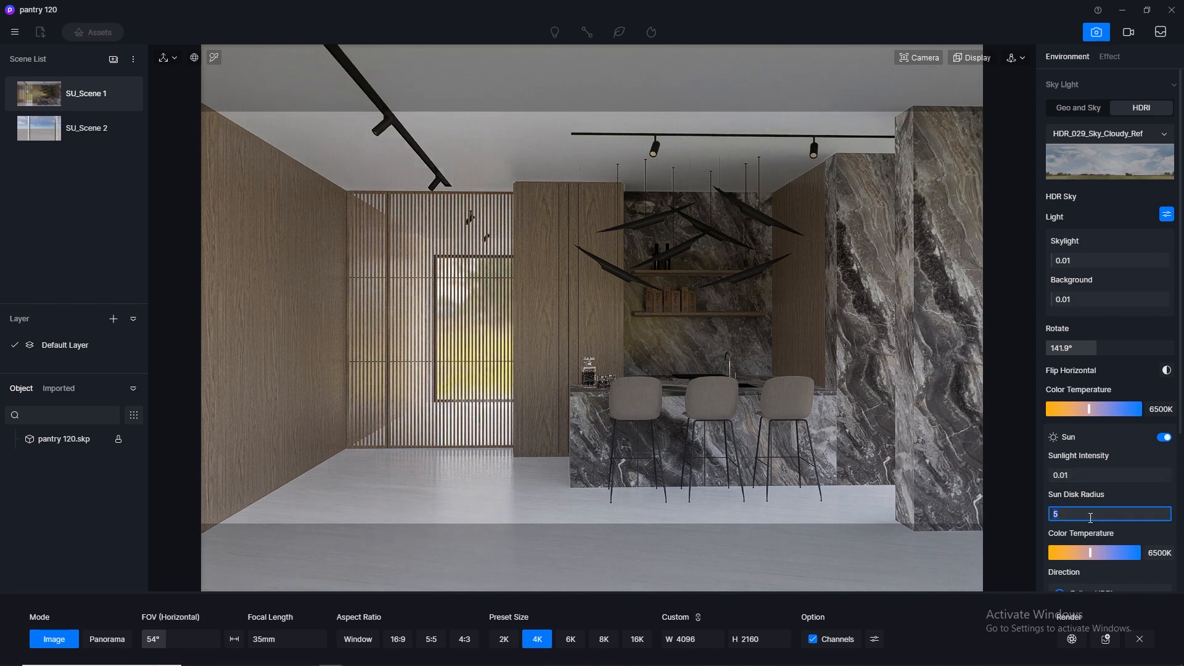
pyautogui.press('Return')
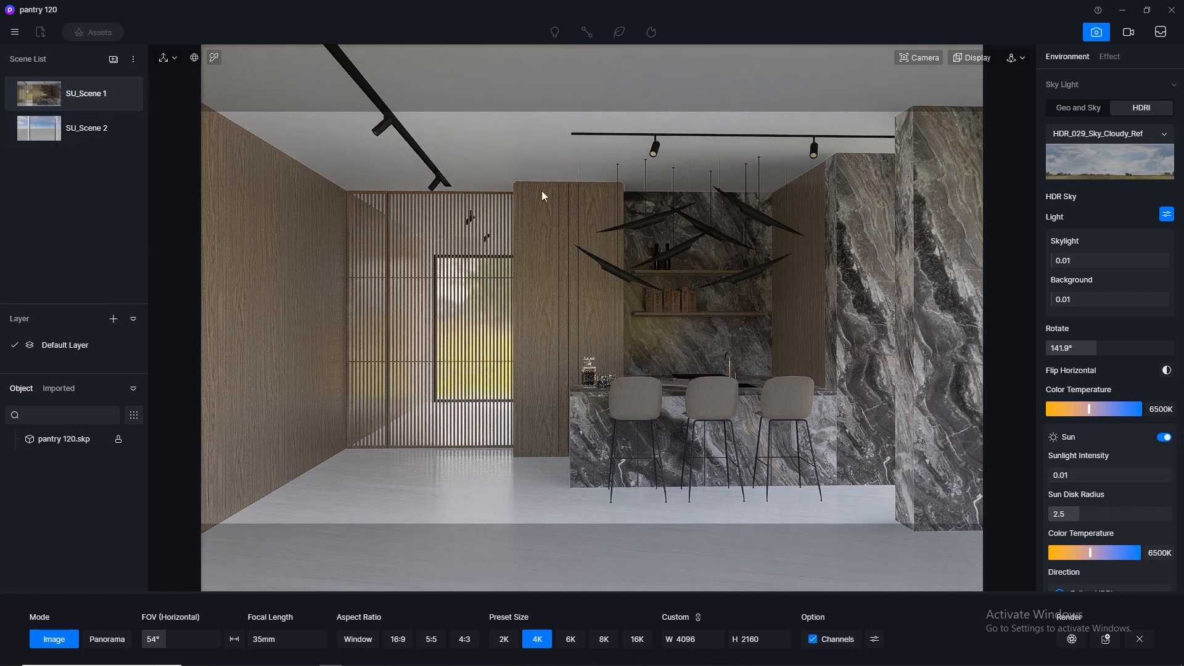
# - Try a custom sun direction with several altitude and azimuth values, such as 28.9 and 191.7, and set it back to Follow HDRI
pyautogui.scroll(-4, 1182, 286)
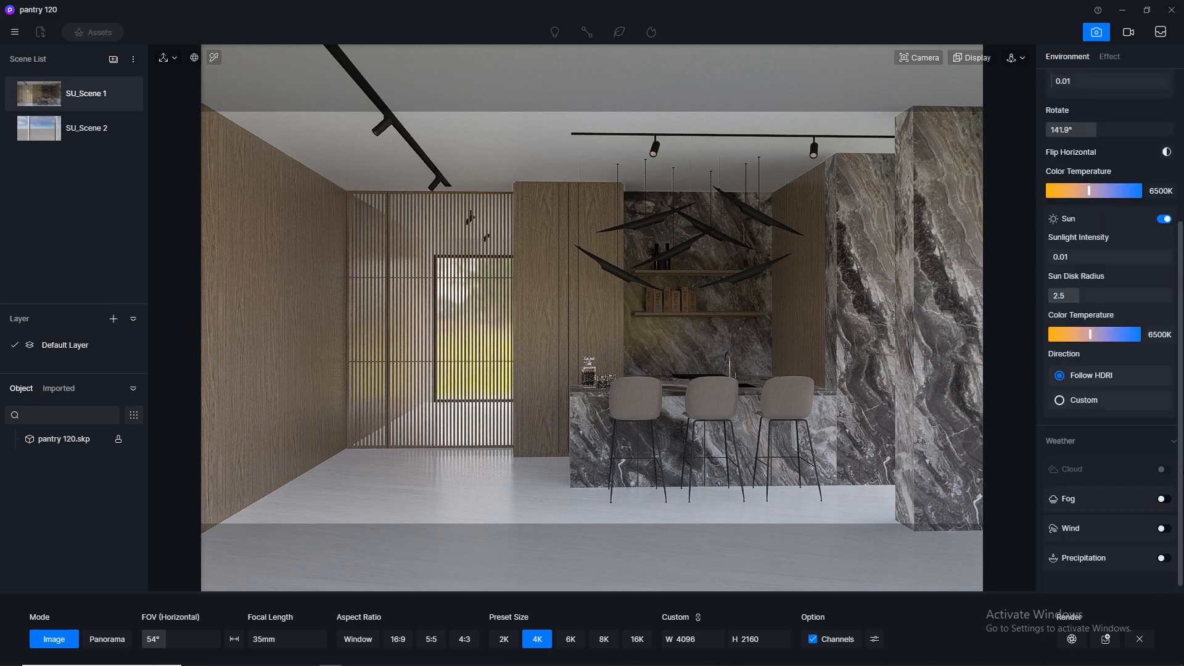
pyautogui.click(1120, 390)
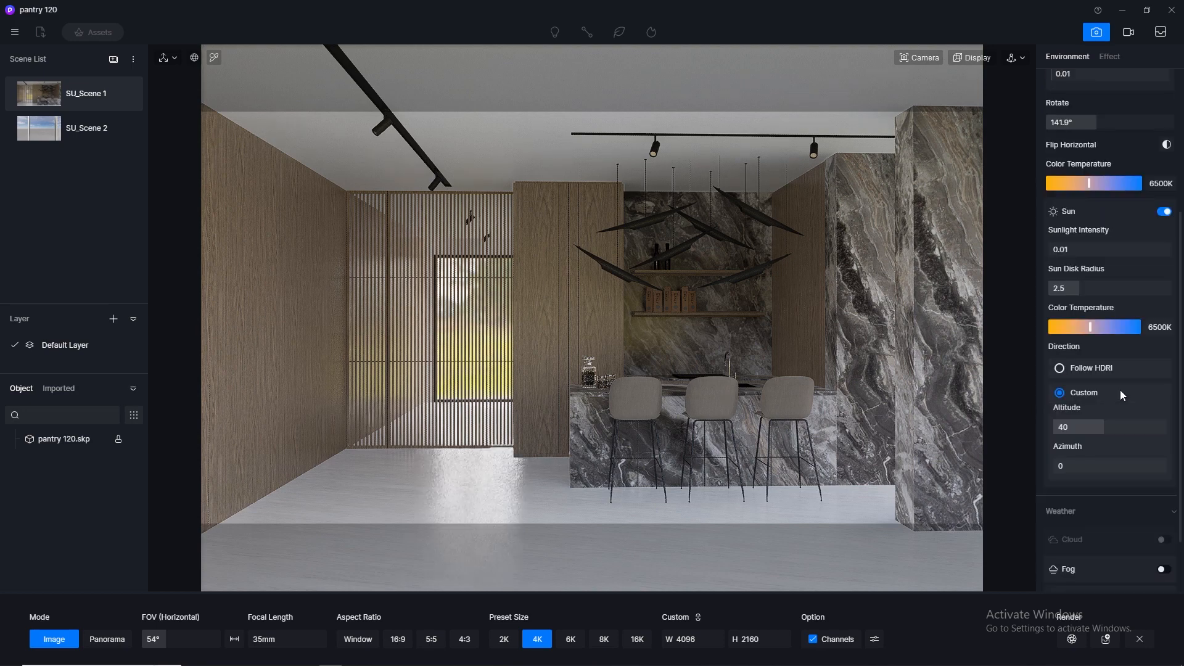
pyautogui.moveTo(1098, 430); pyautogui.dragTo(1114, 473)
pyautogui.click(1145, 470)
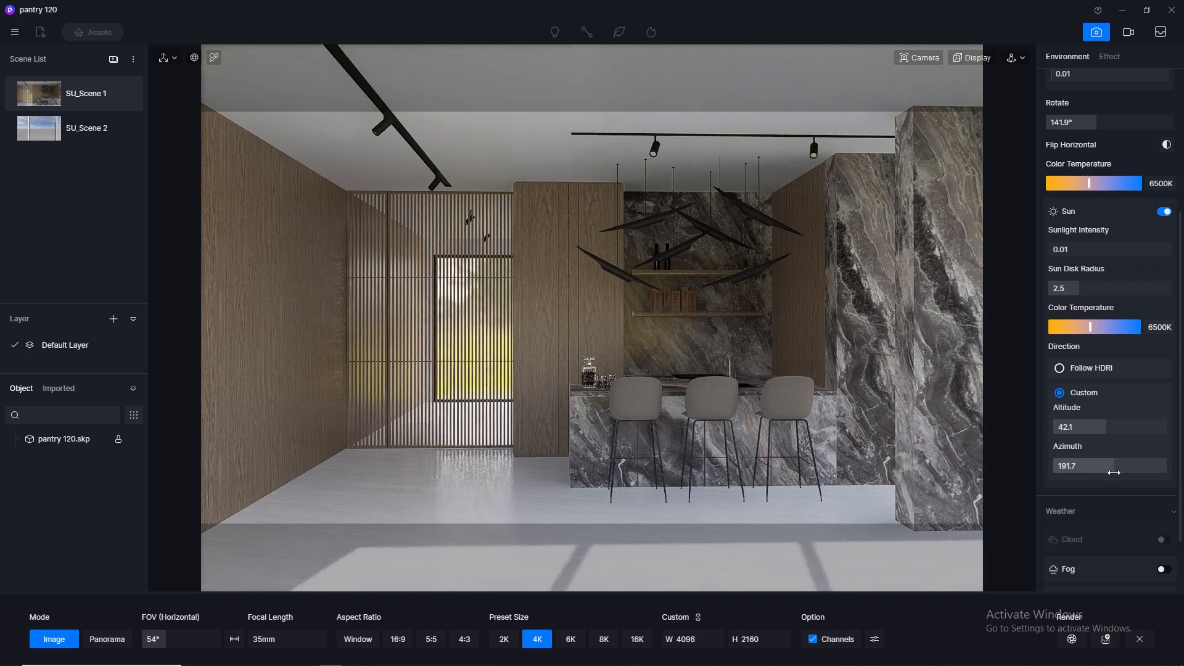
pyautogui.moveTo(1104, 427)
pyautogui.mouseDown()
pyautogui.moveTo(1118, 427)
pyautogui.moveTo(1048, 435)
pyautogui.moveTo(1090, 433)
pyautogui.mouseUp()
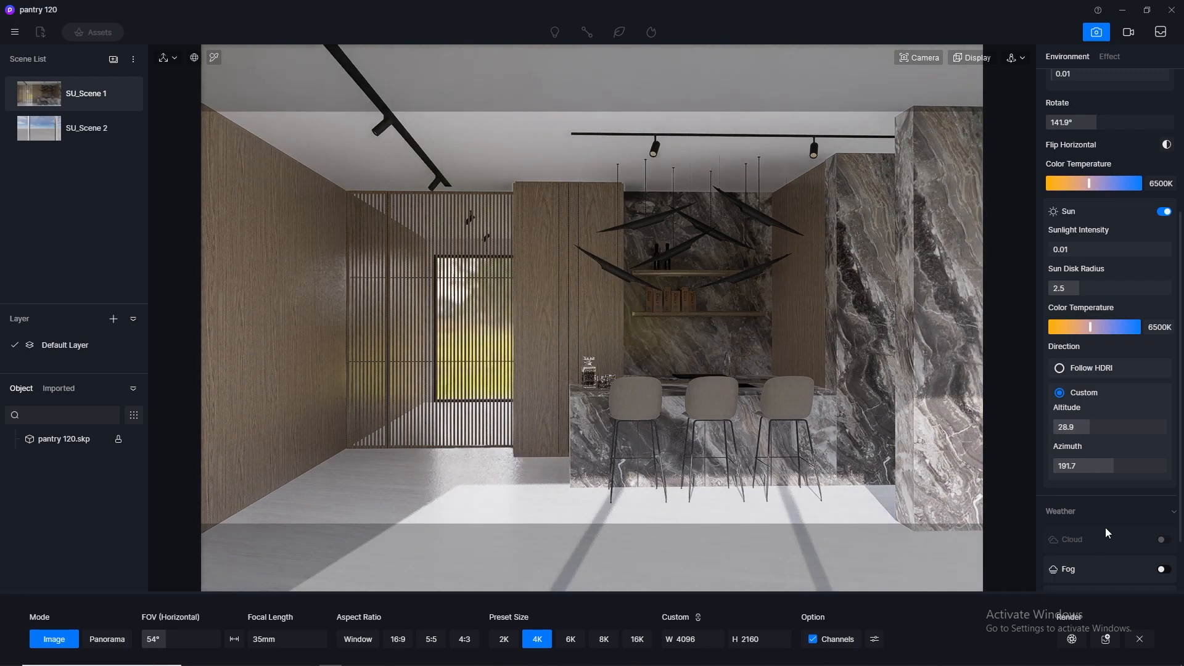
pyautogui.moveTo(1107, 469); pyautogui.dragTo(1153, 462)
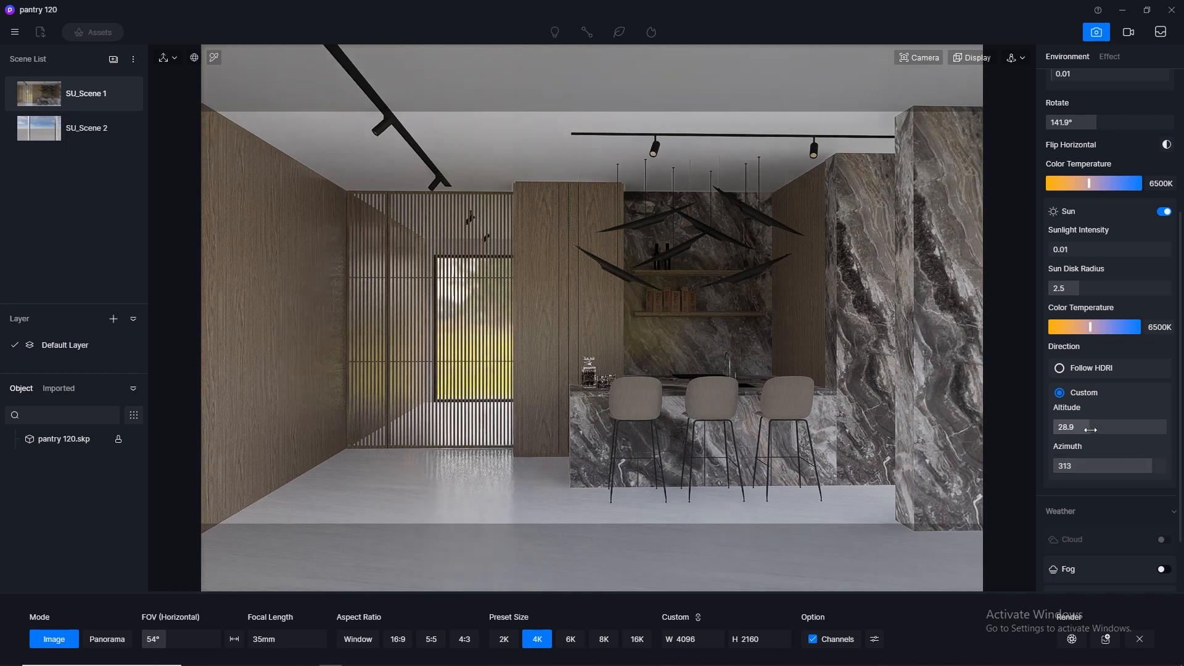
pyautogui.moveTo(1089, 427); pyautogui.dragTo(1110, 461)
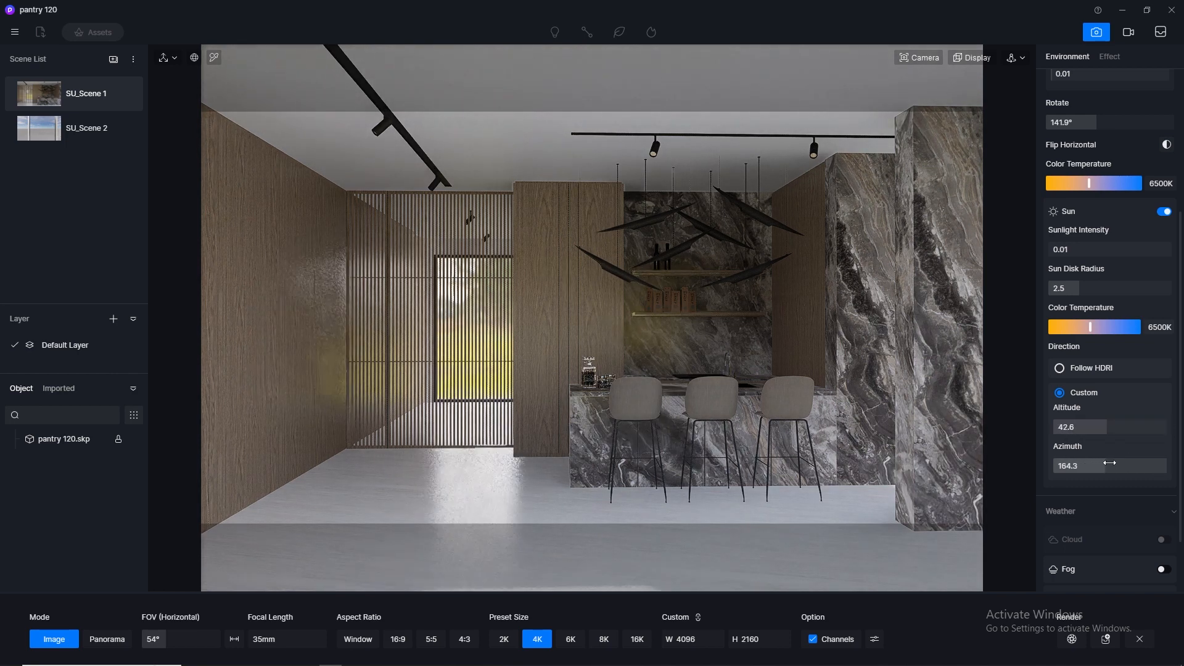
pyautogui.click(1066, 369)
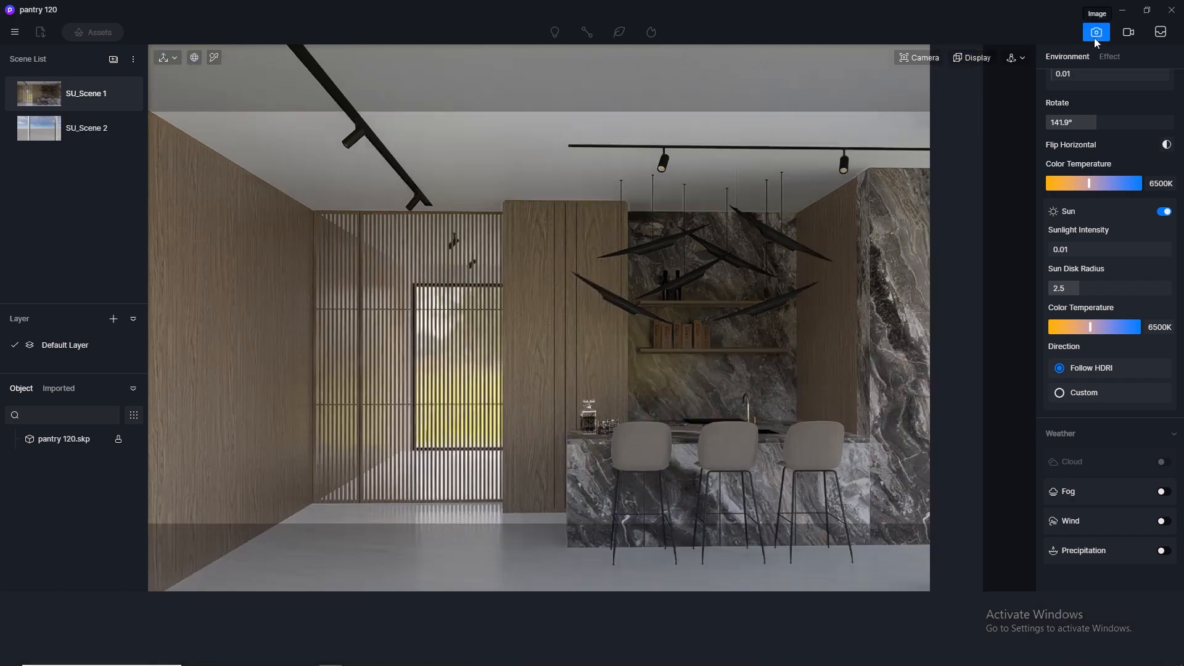
# - Leave the image render setup and set the camera's clipping distance to 0
pyautogui.click(1094, 38)
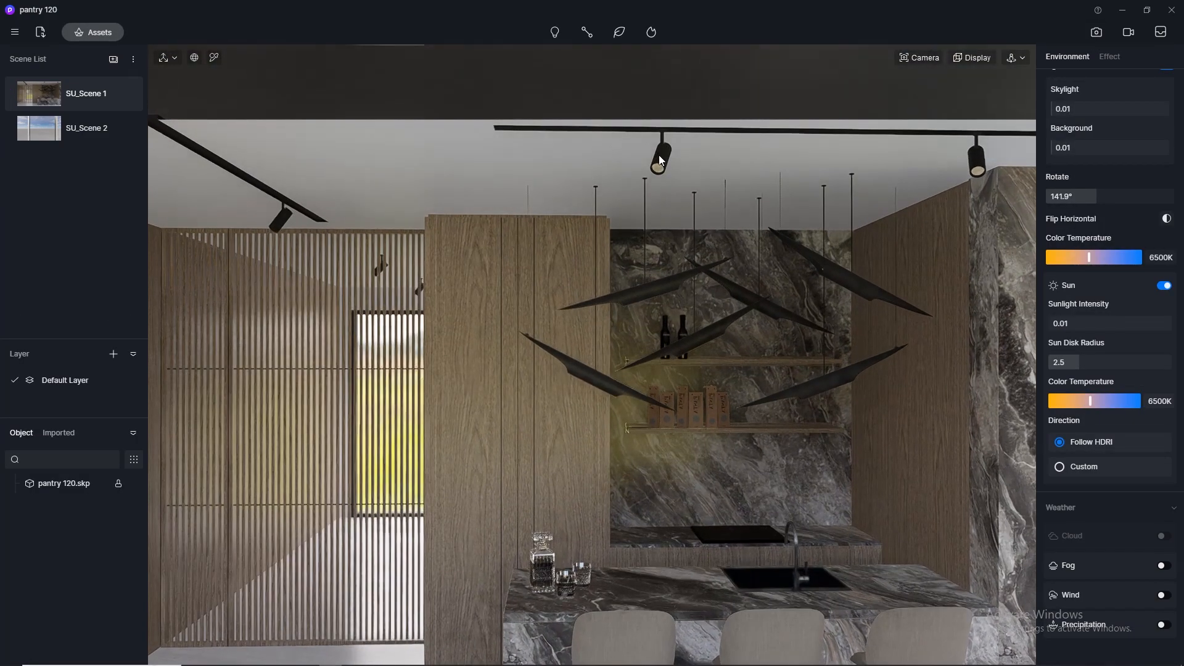
pyautogui.click(916, 58)
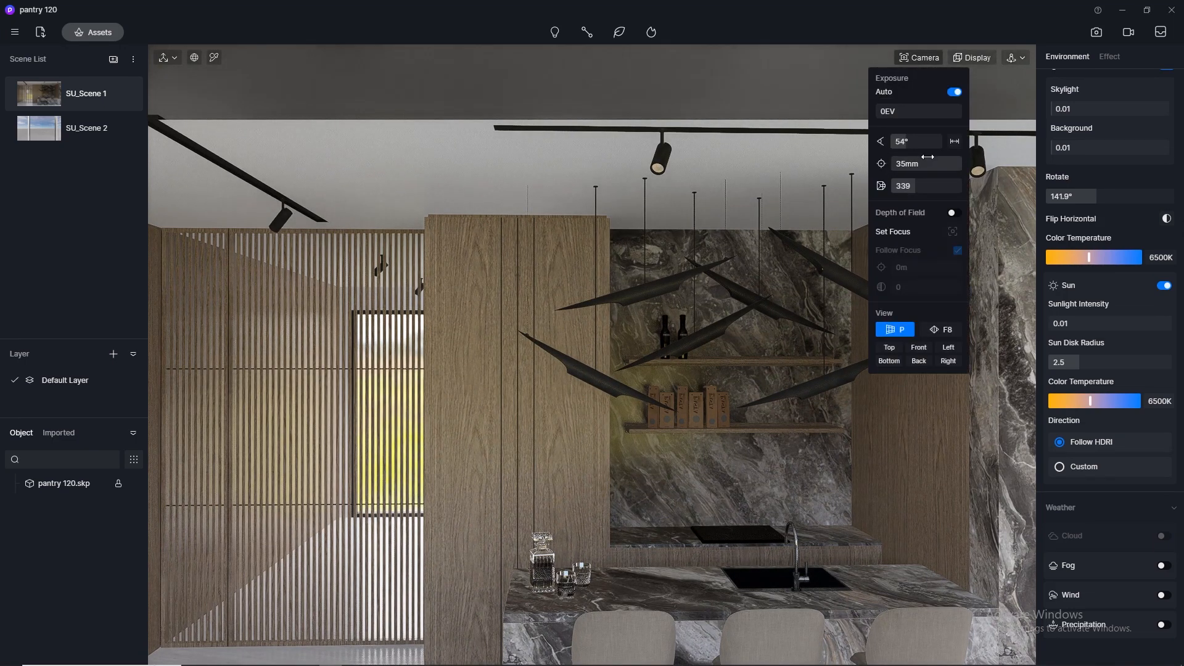
pyautogui.moveTo(865, 194); pyautogui.dragTo(251, 87)
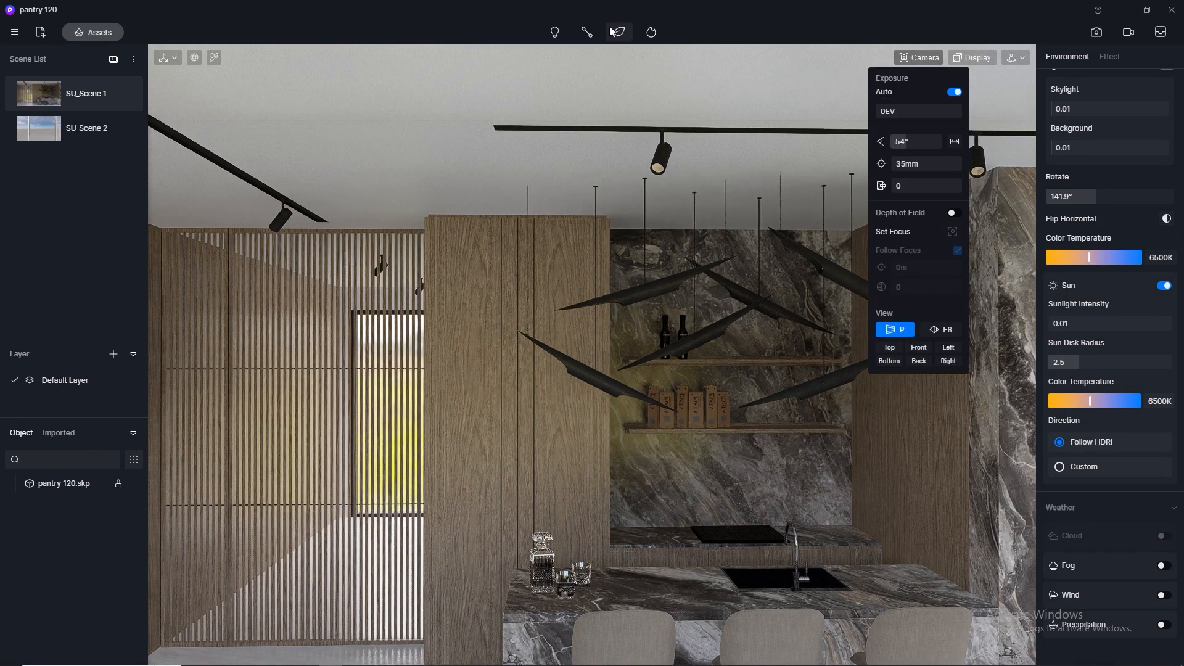
# - Make the lens material of the ceiling track spotlights emissive with a color temperature of 3500
pyautogui.click(214, 57)
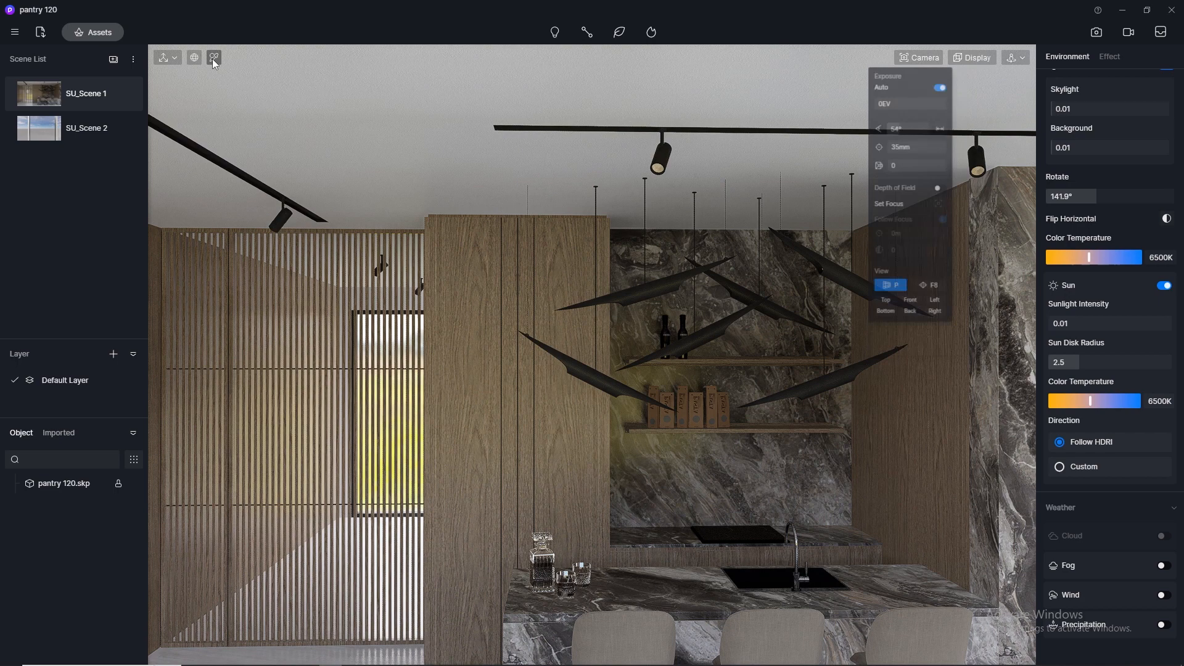
pyautogui.click(665, 166)
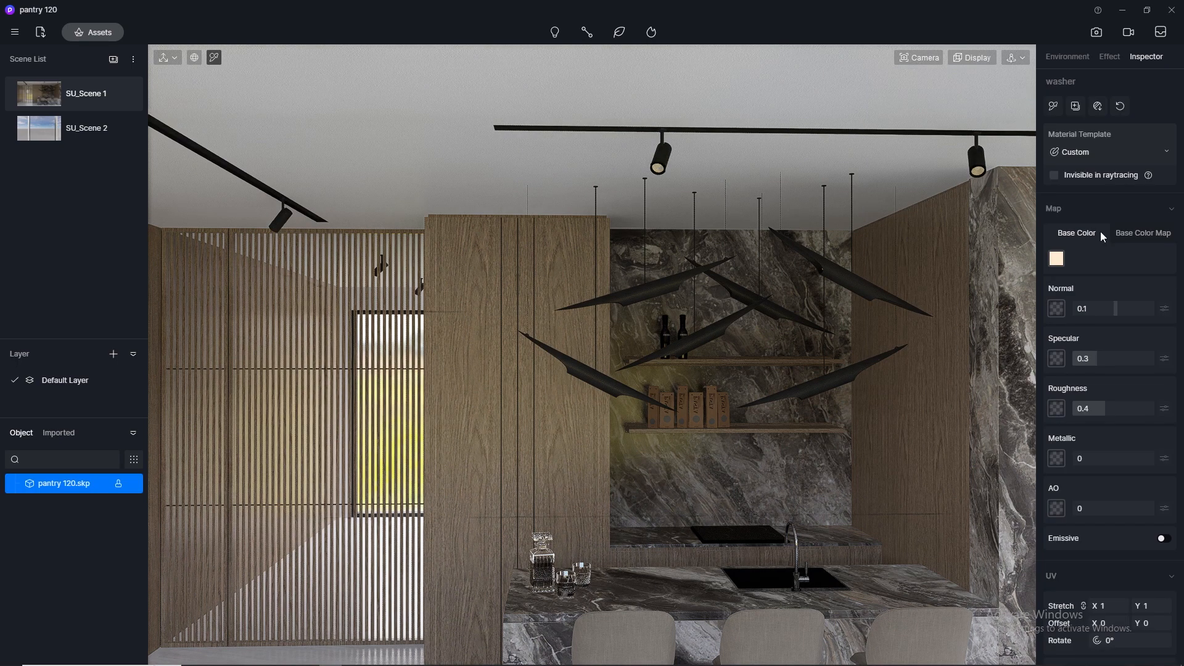
pyautogui.click(1169, 539)
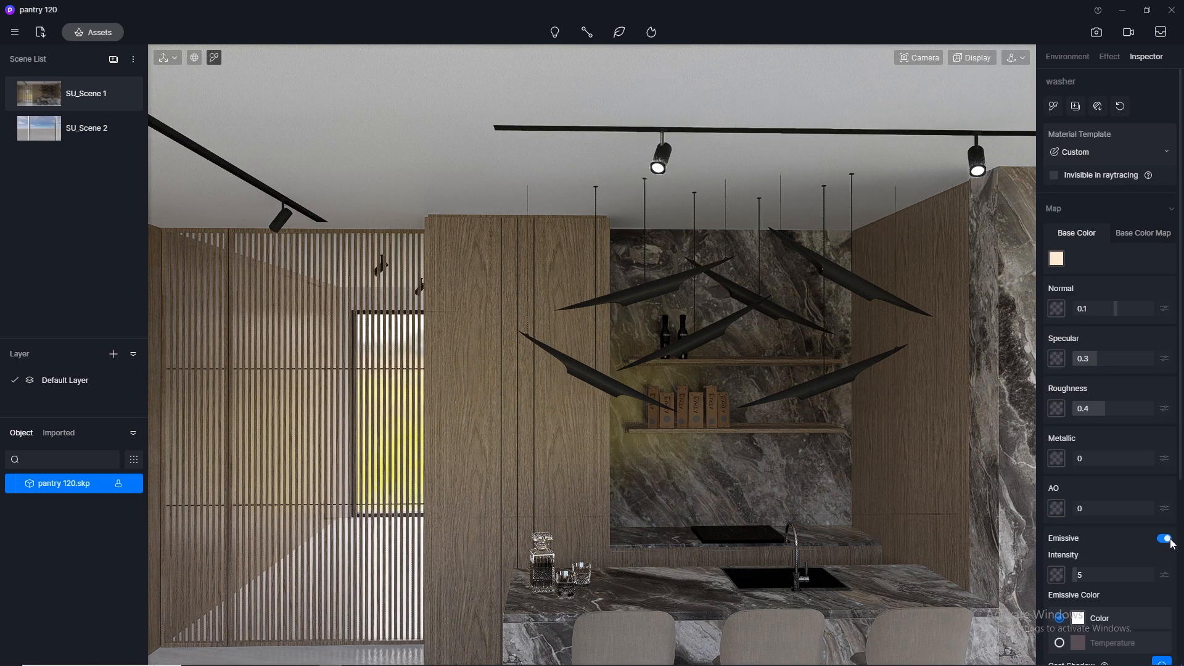
pyautogui.click(1060, 643)
pyautogui.scroll(-2, 1060, 644)
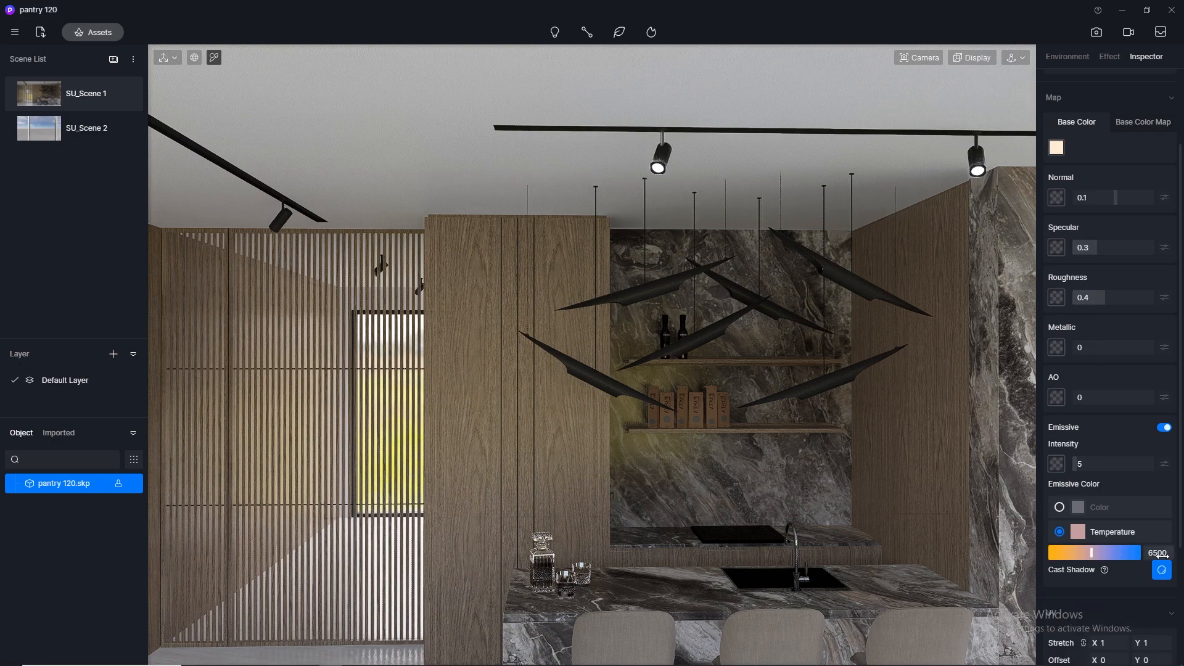
pyautogui.press('Return')
# - Make the bulb material of the black pendant lamps emissive with a color temperature of 3500, and return to SU_Scene 1
pyautogui.scroll(5, 594, 365)
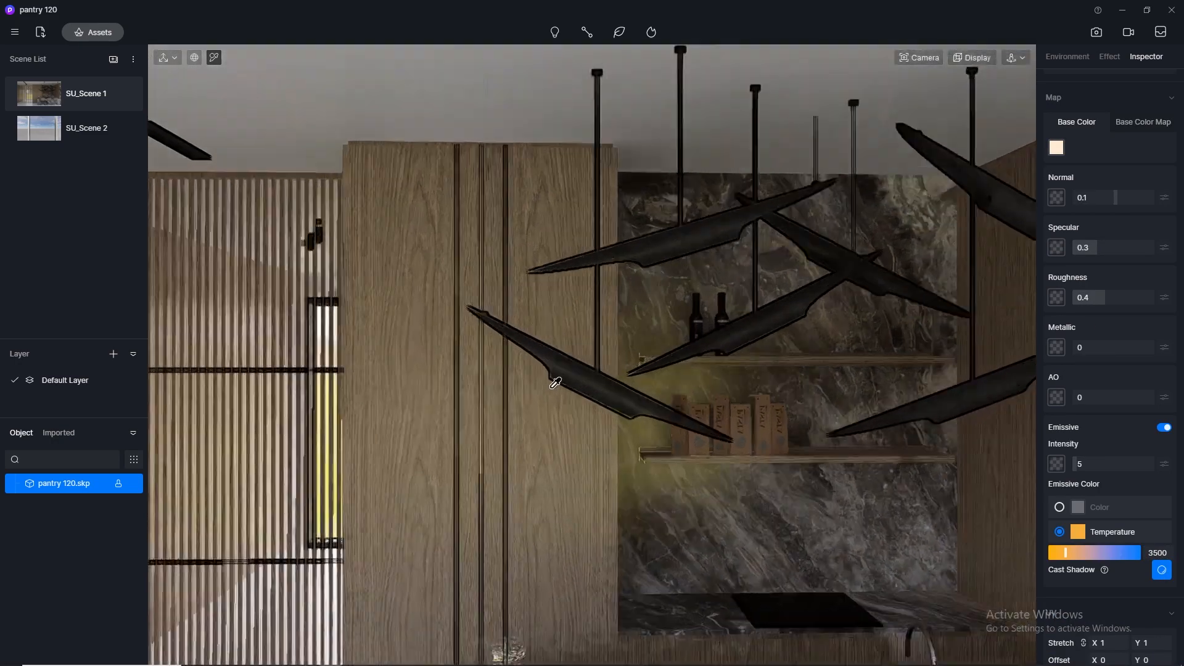
pyautogui.moveTo(555, 375); pyautogui.dragTo(913, 370, button='middle')
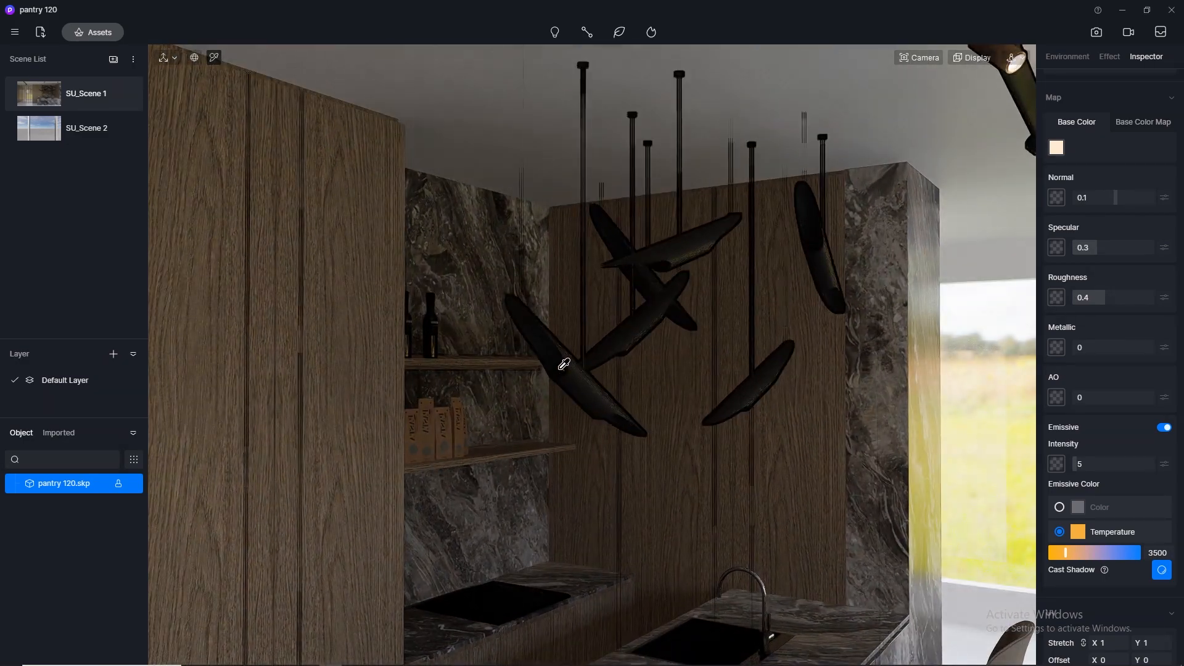
pyautogui.scroll(5, 564, 364)
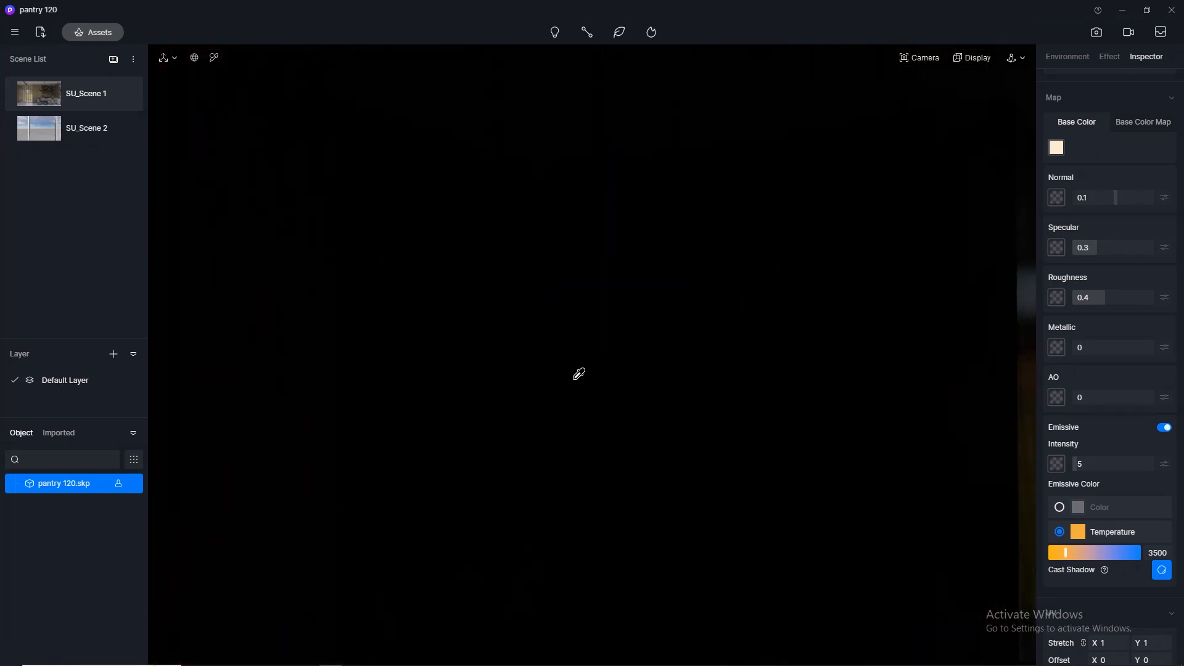
pyautogui.scroll(-8, 650, 431)
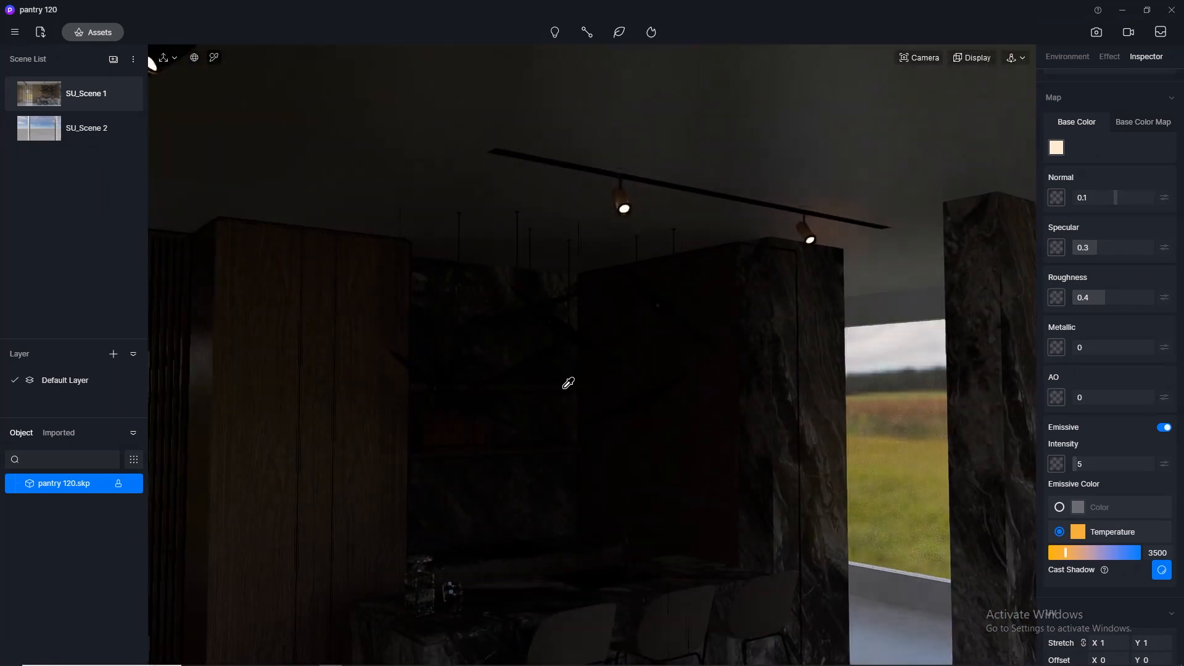
pyautogui.scroll(8, 568, 384)
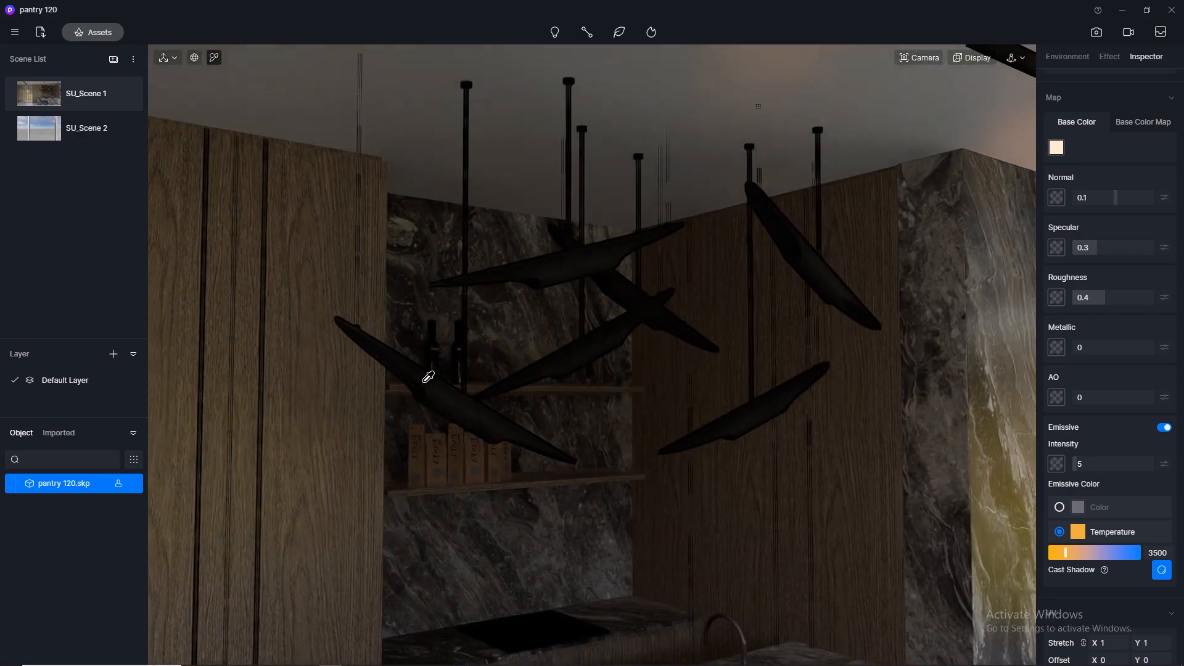
pyautogui.moveTo(605, 383); pyautogui.dragTo(863, 410, button='middle')
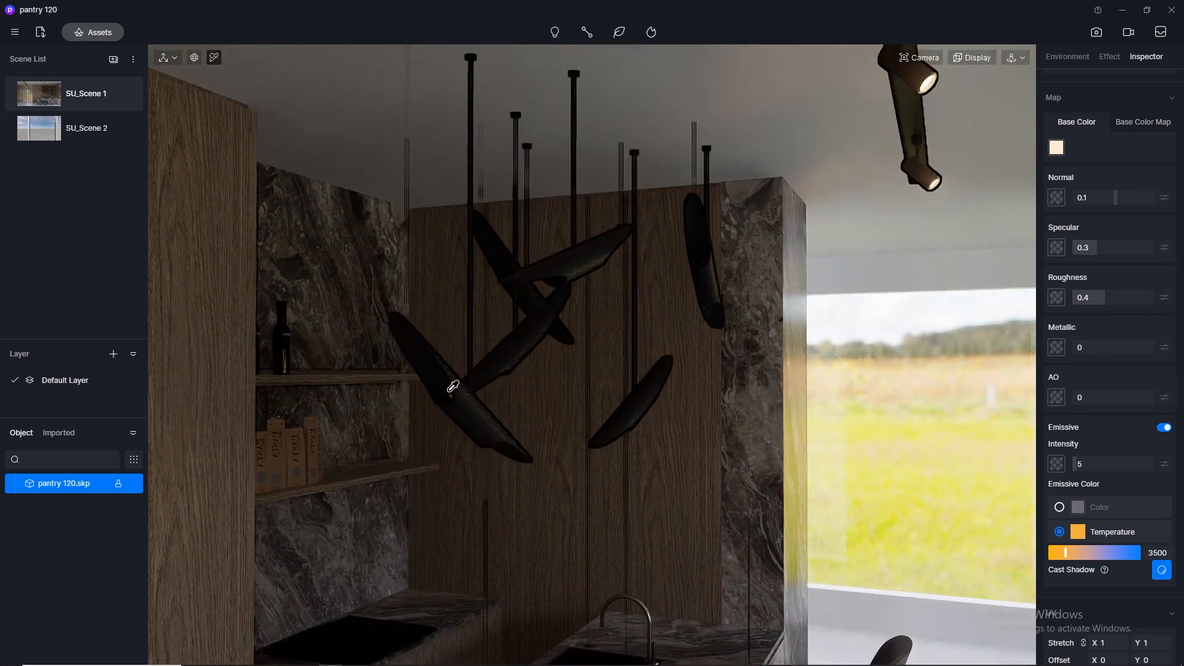
pyautogui.click(453, 387)
pyautogui.scroll(1, 1175, 379)
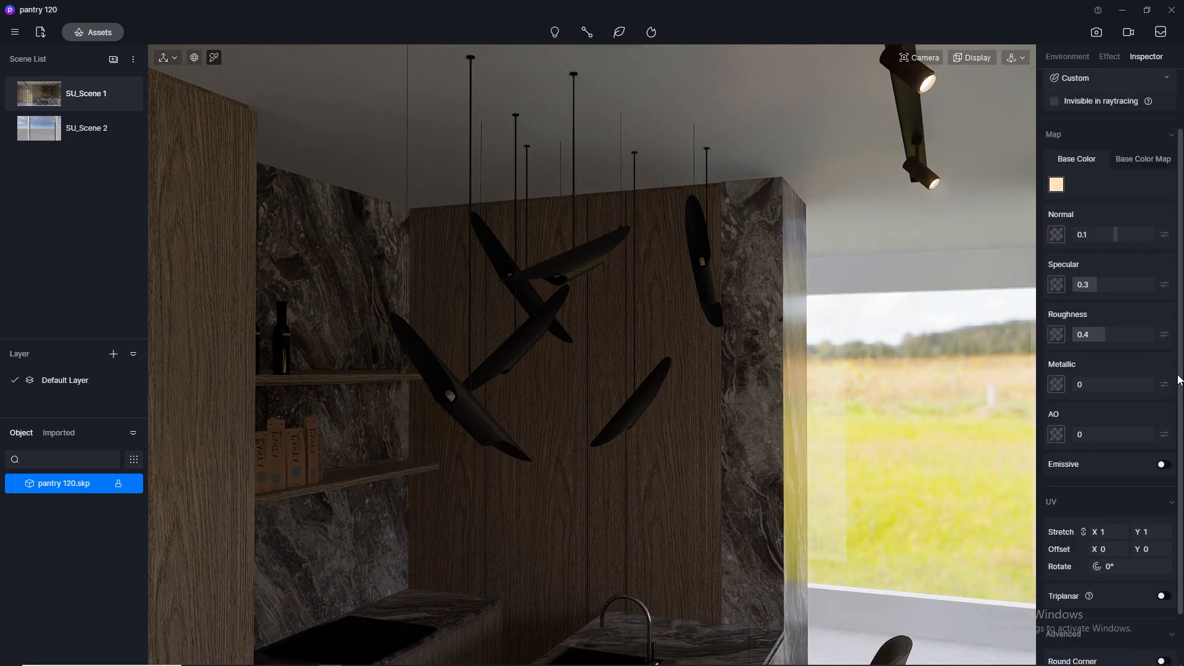
pyautogui.click(1166, 466)
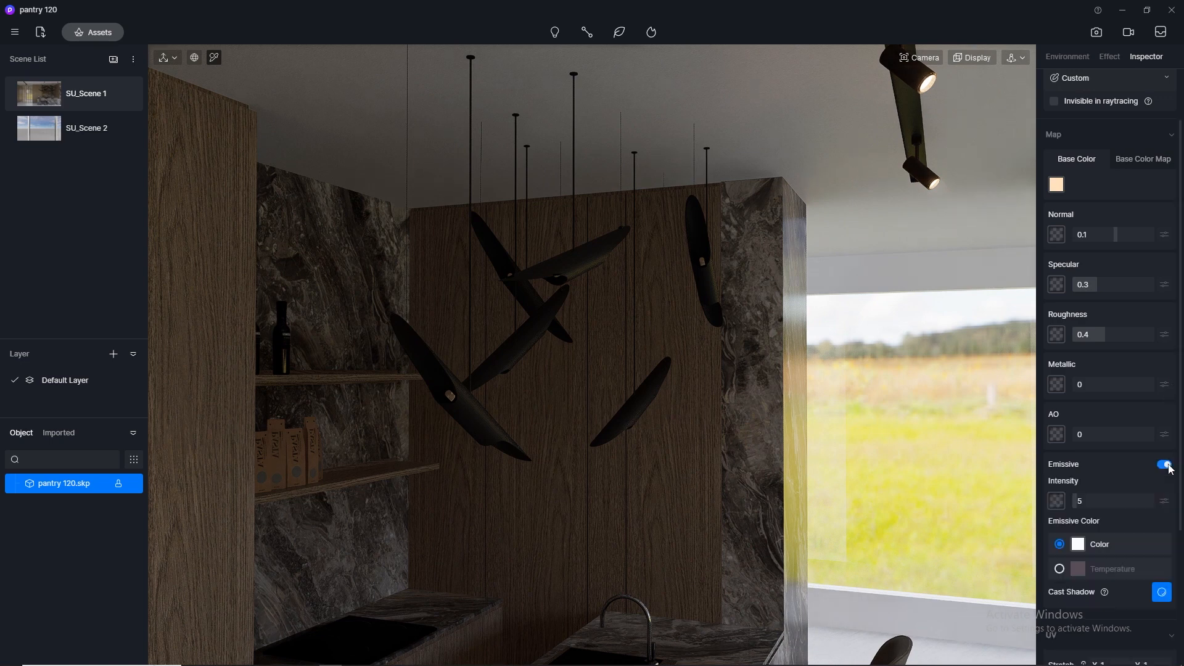
pyautogui.click(1060, 570)
pyautogui.click(1159, 590)
pyautogui.write('350')
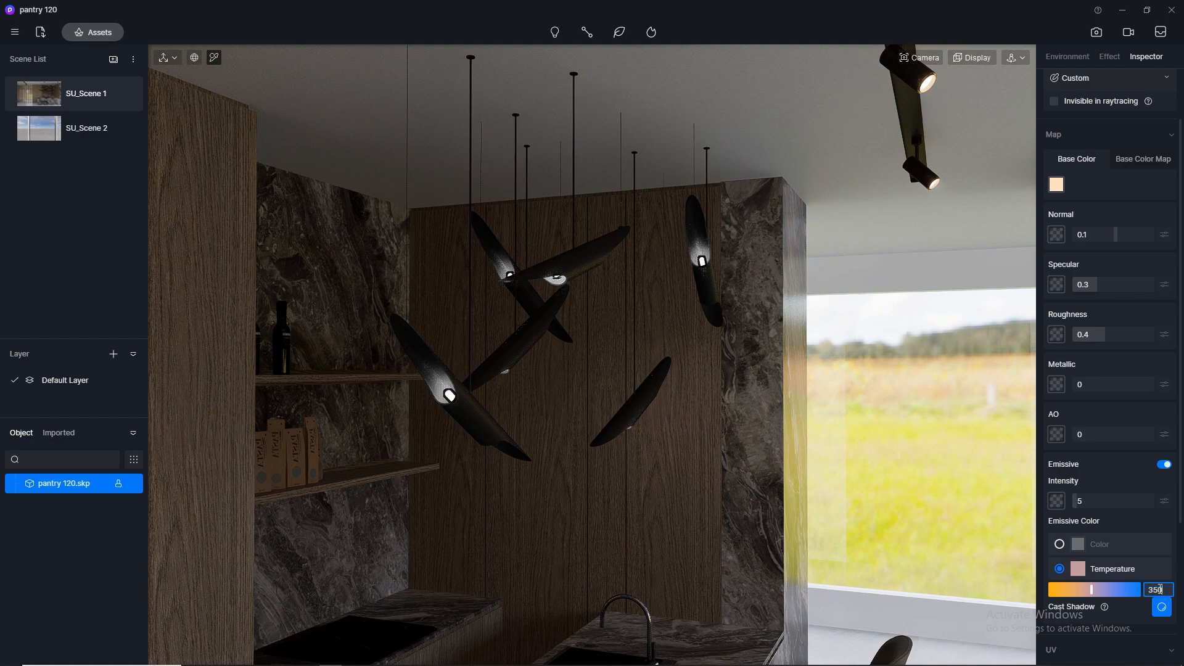
pyautogui.write('0')
pyautogui.press('Return')
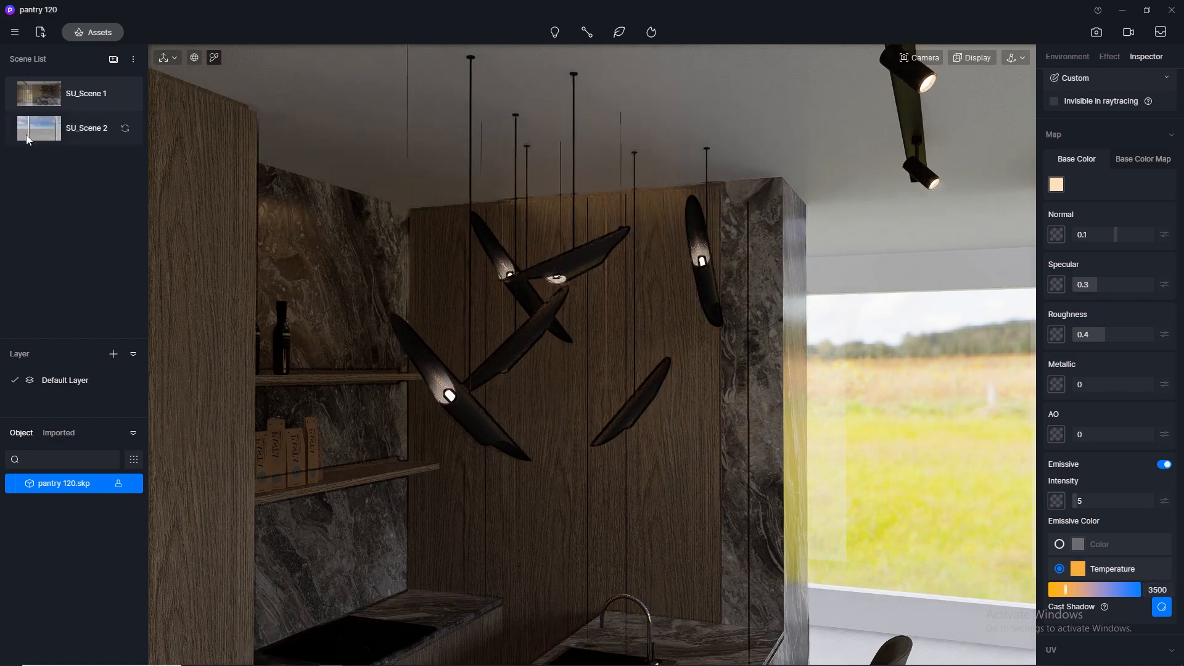
pyautogui.click(32, 95)
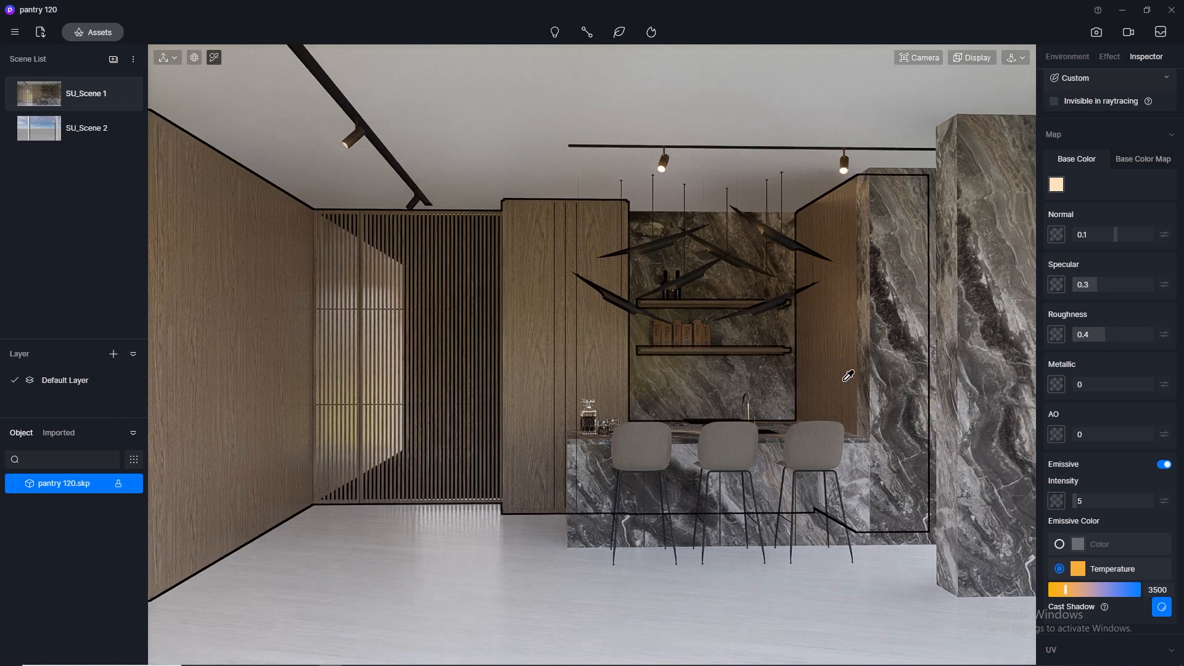
# - Pick the pale green light-strip material behind the wooden wall shelf and return to SU_Scene 1
pyautogui.scroll(5, 759, 350)
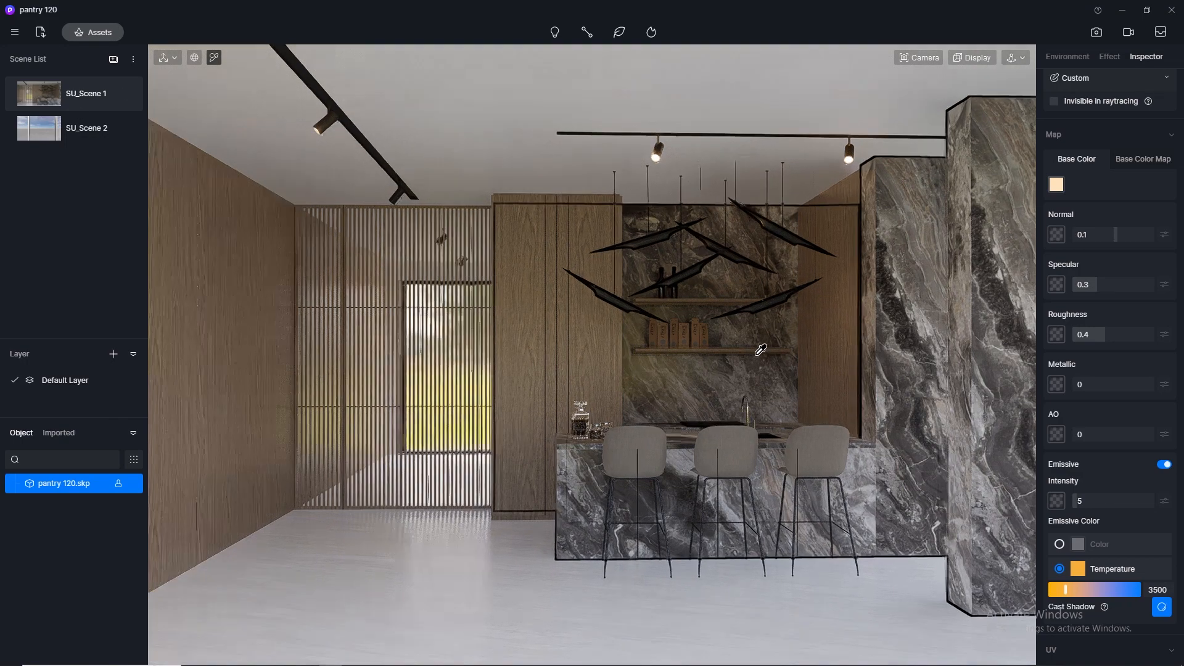
pyautogui.scroll(-10, 534, 337)
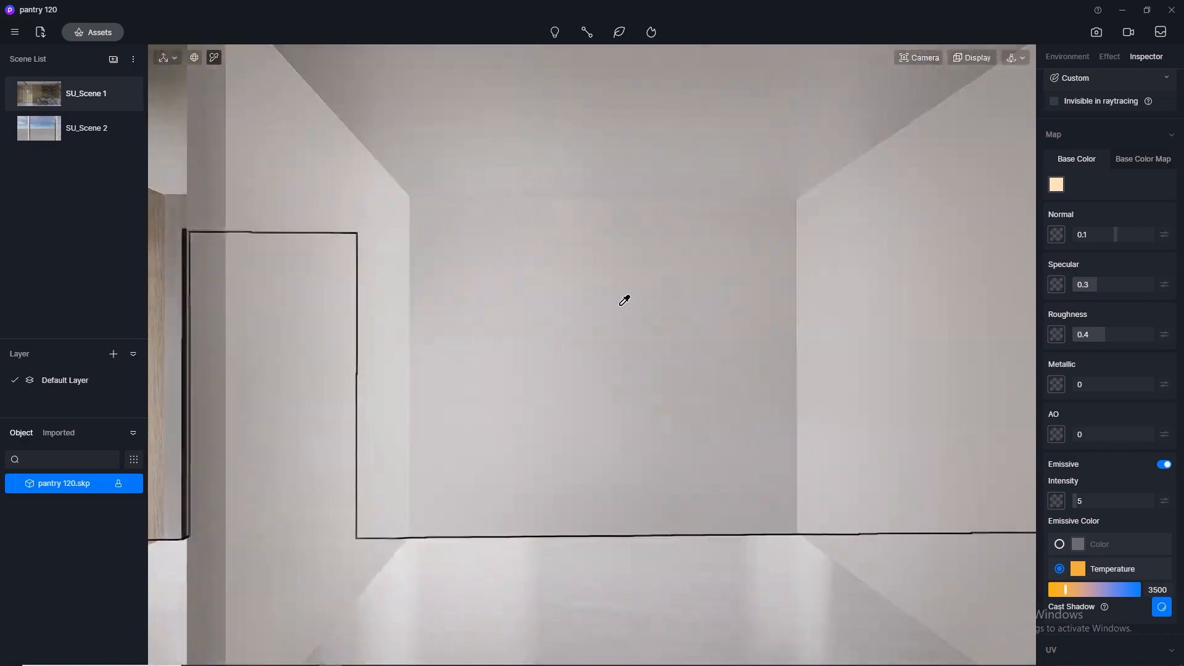
pyautogui.click(937, 56)
pyautogui.scroll(8, 560, 188)
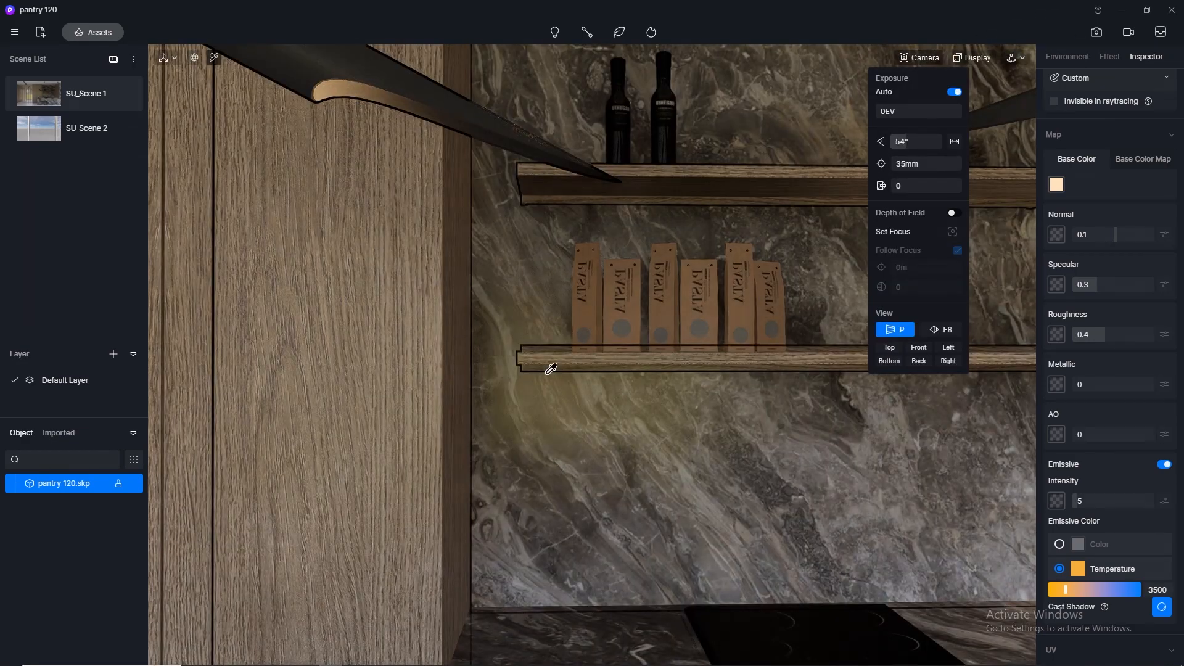
pyautogui.moveTo(651, 388); pyautogui.dragTo(179, 160, button='right')
pyautogui.moveTo(581, 383); pyautogui.dragTo(164, 247, button='right')
pyautogui.moveTo(472, 380); pyautogui.dragTo(682, 328, button='right')
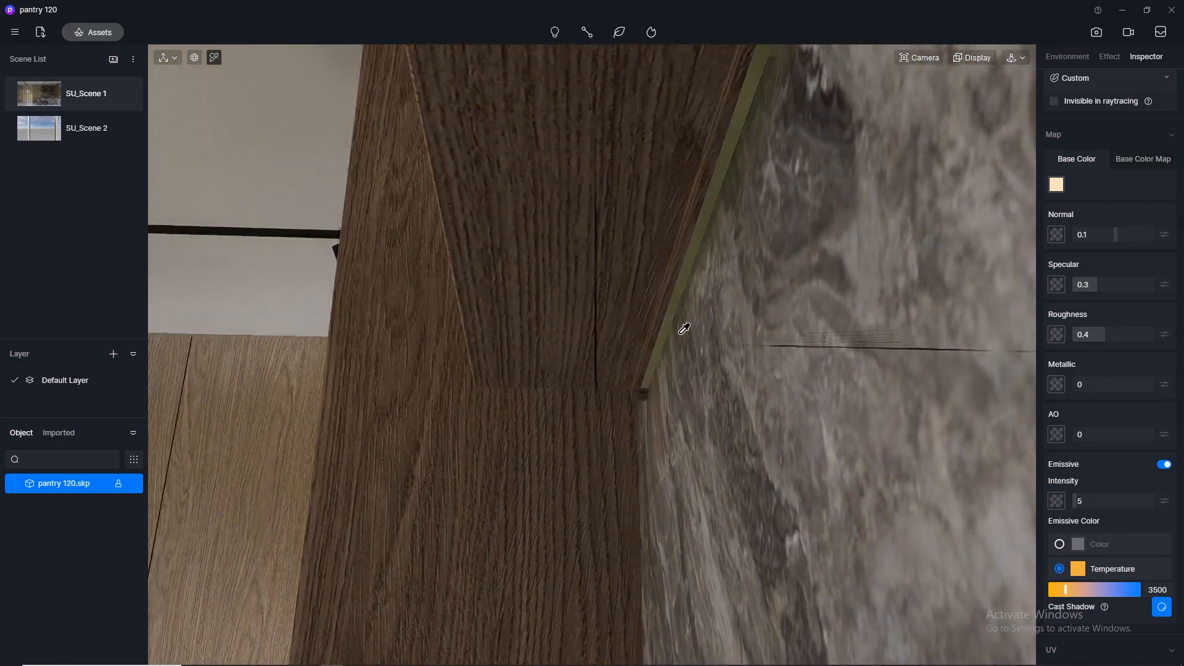
pyautogui.click(680, 301)
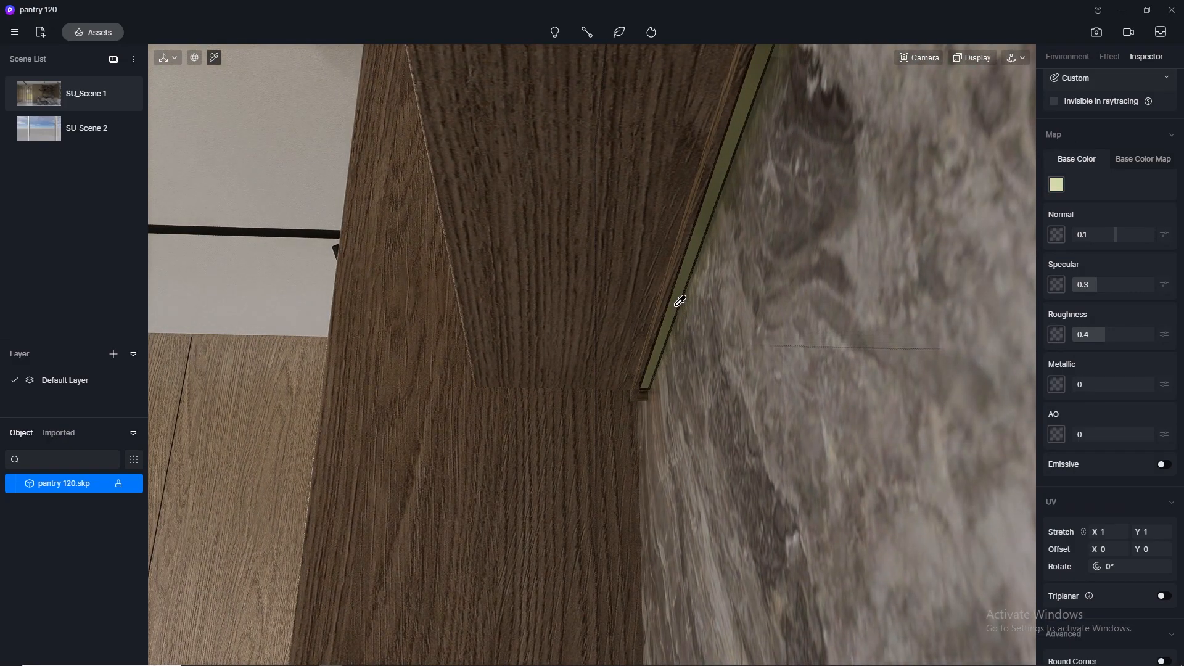
pyautogui.click(86, 93)
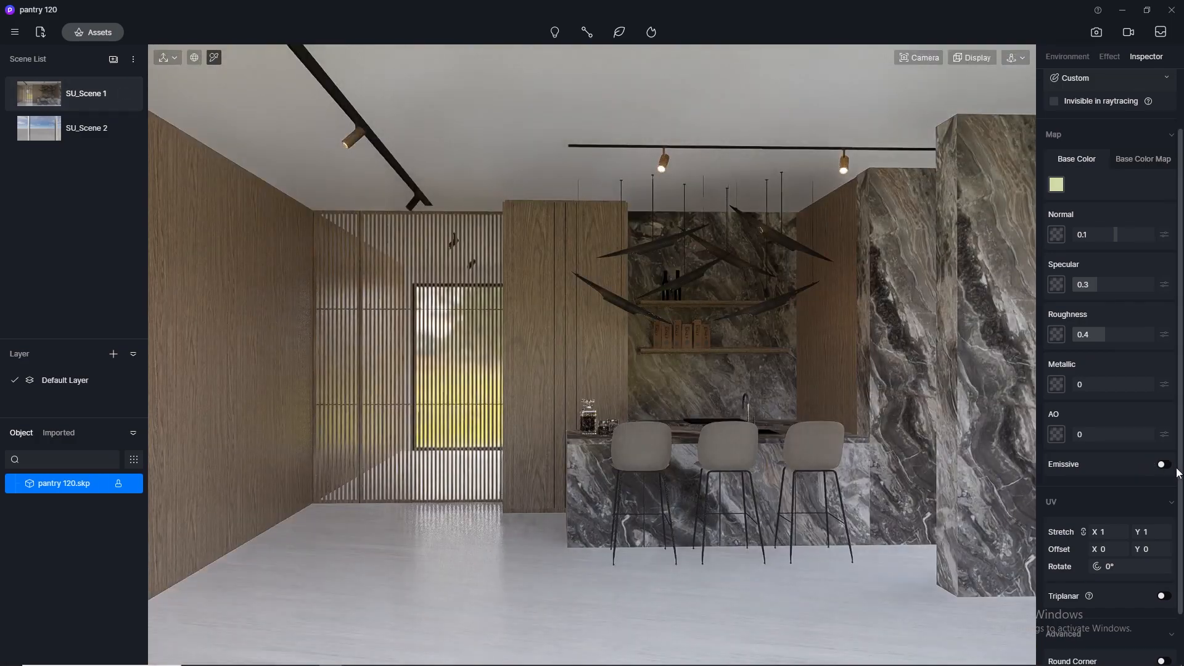
# - Make the shelf strip material emissive with a color temperature of 3500 and an intensity of 1
pyautogui.click(1164, 465)
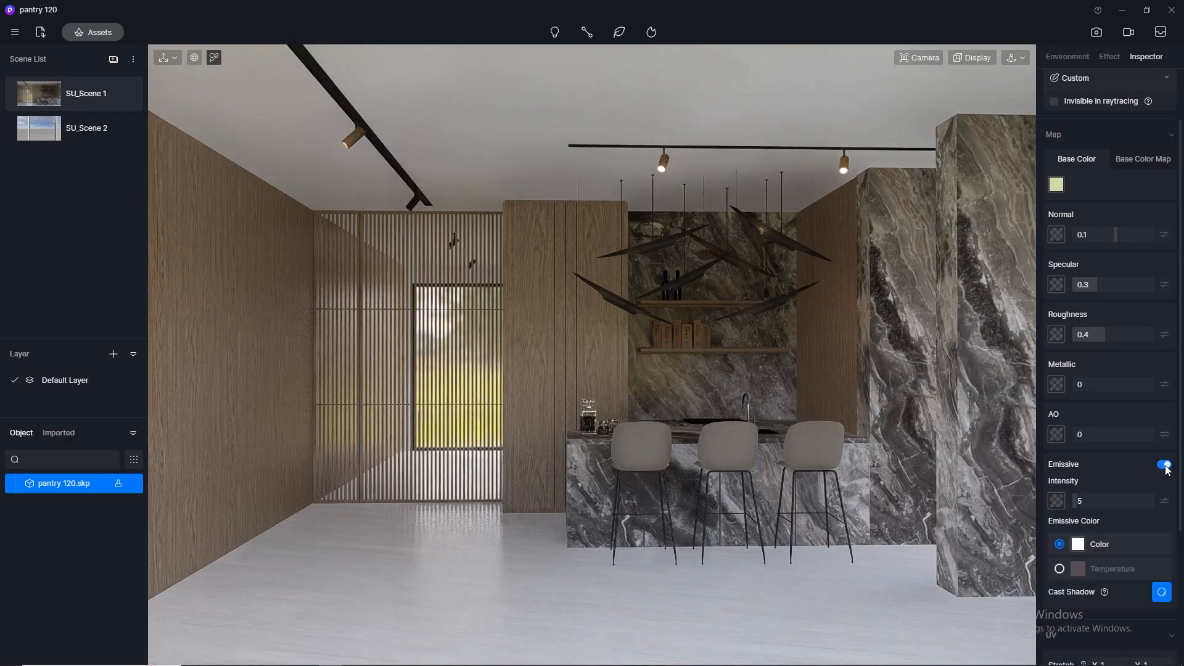
pyautogui.click(1060, 568)
pyautogui.click(1169, 589)
pyautogui.write('35')
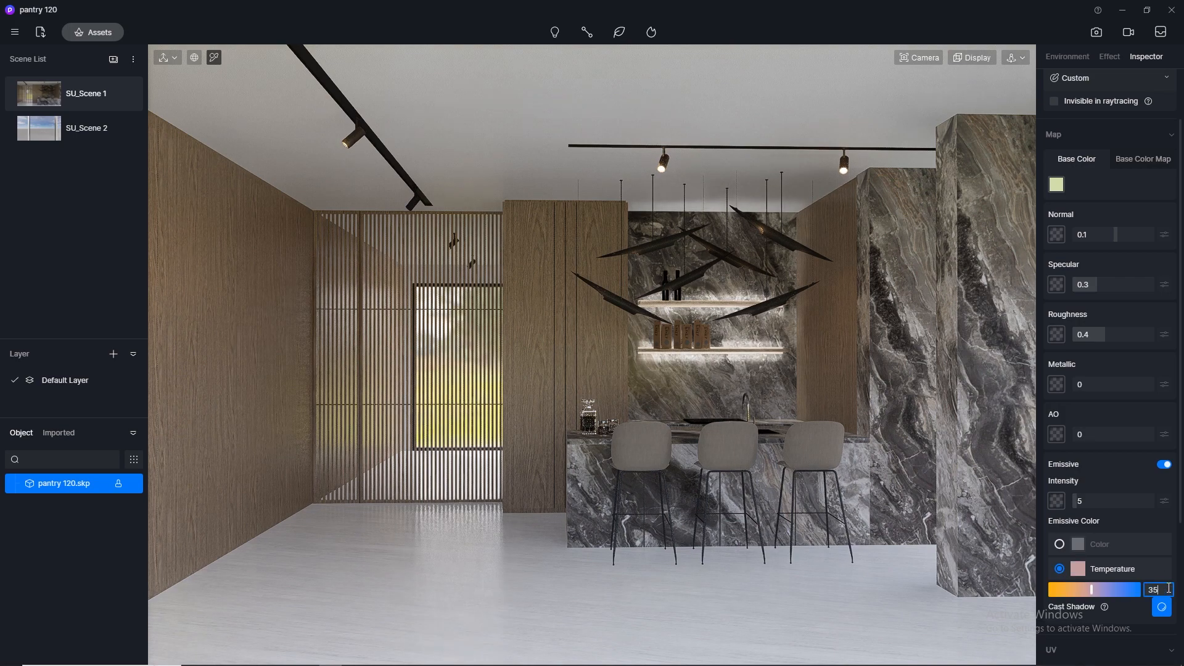
pyautogui.write('00')
pyautogui.press('Return')
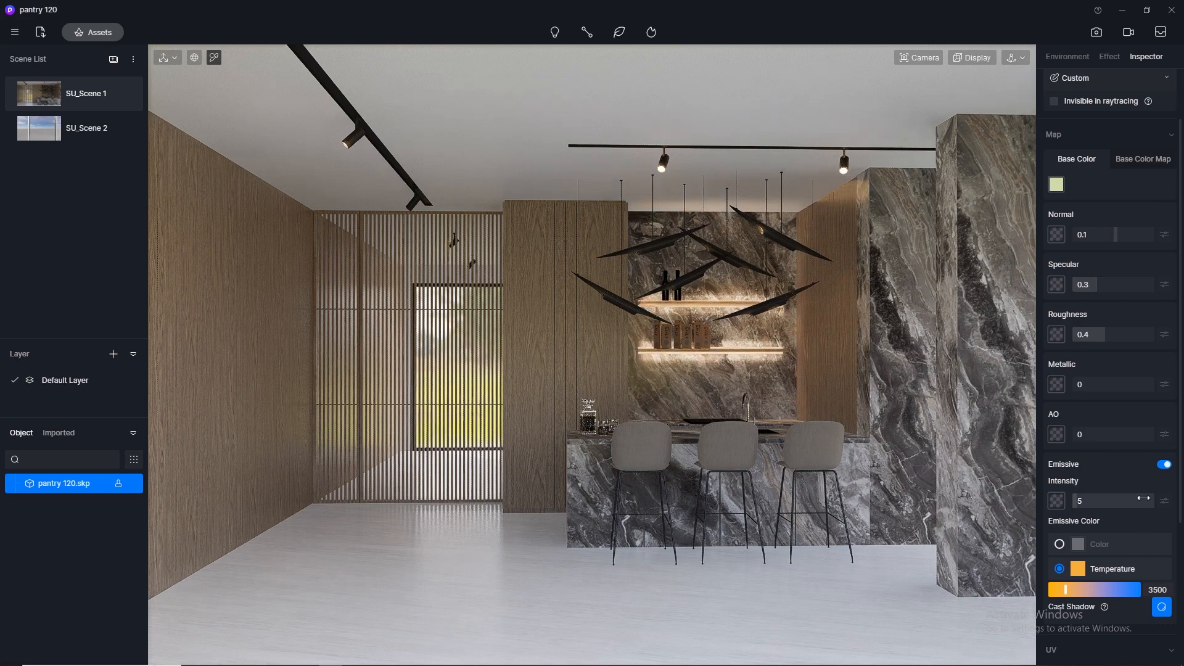
pyautogui.click(1096, 500)
pyautogui.write('1')
pyautogui.press('Return')
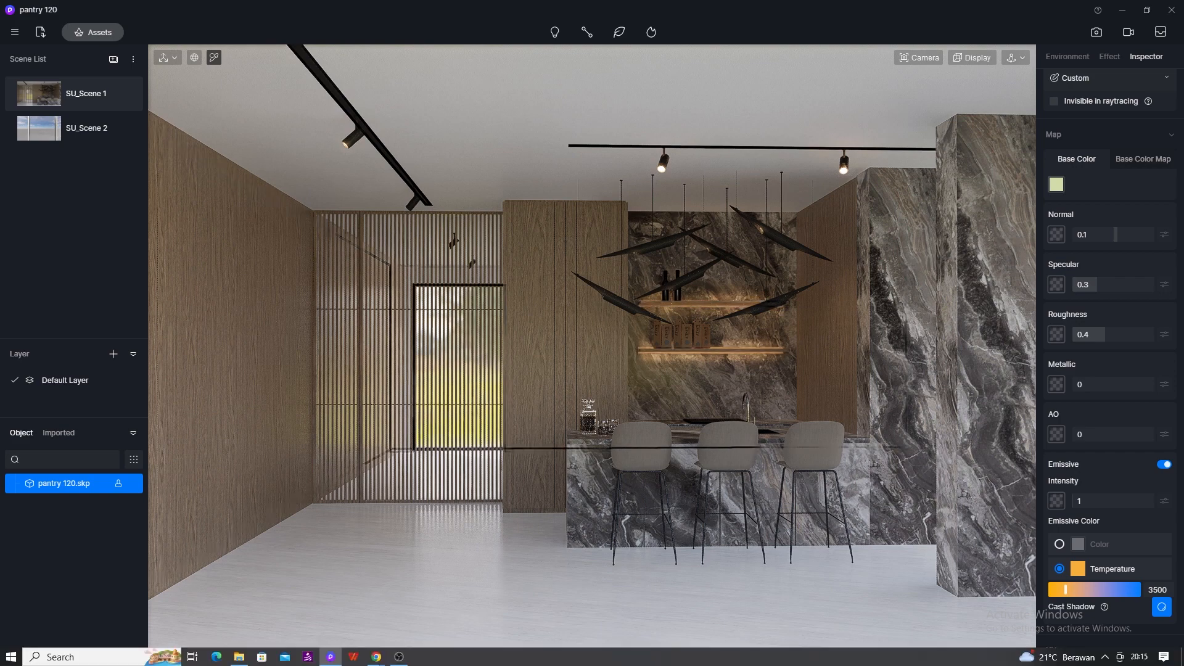
pyautogui.click(1097, 34)
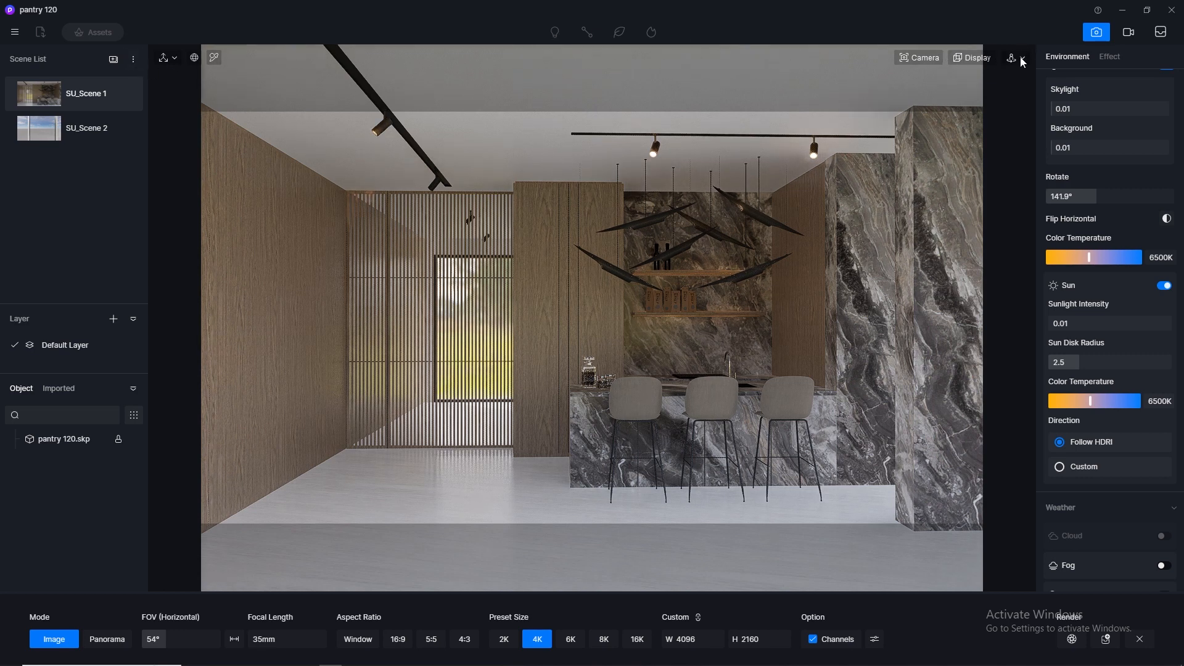
pyautogui.click(1100, 37)
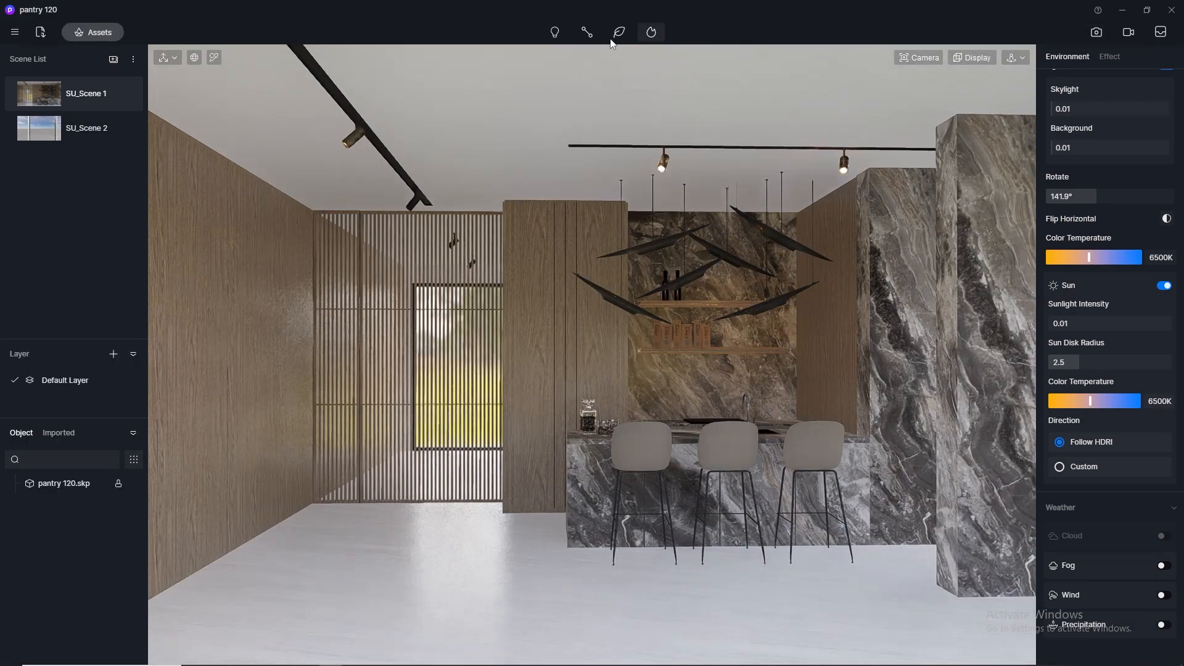
pyautogui.click(556, 34)
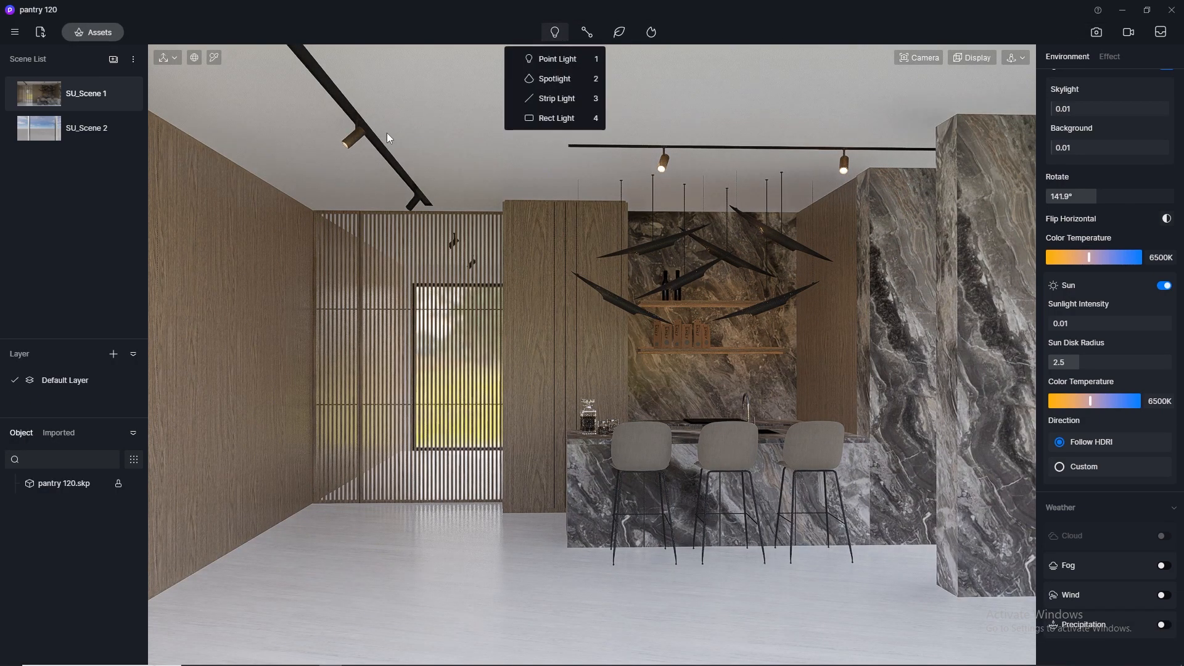
pyautogui.click(543, 58)
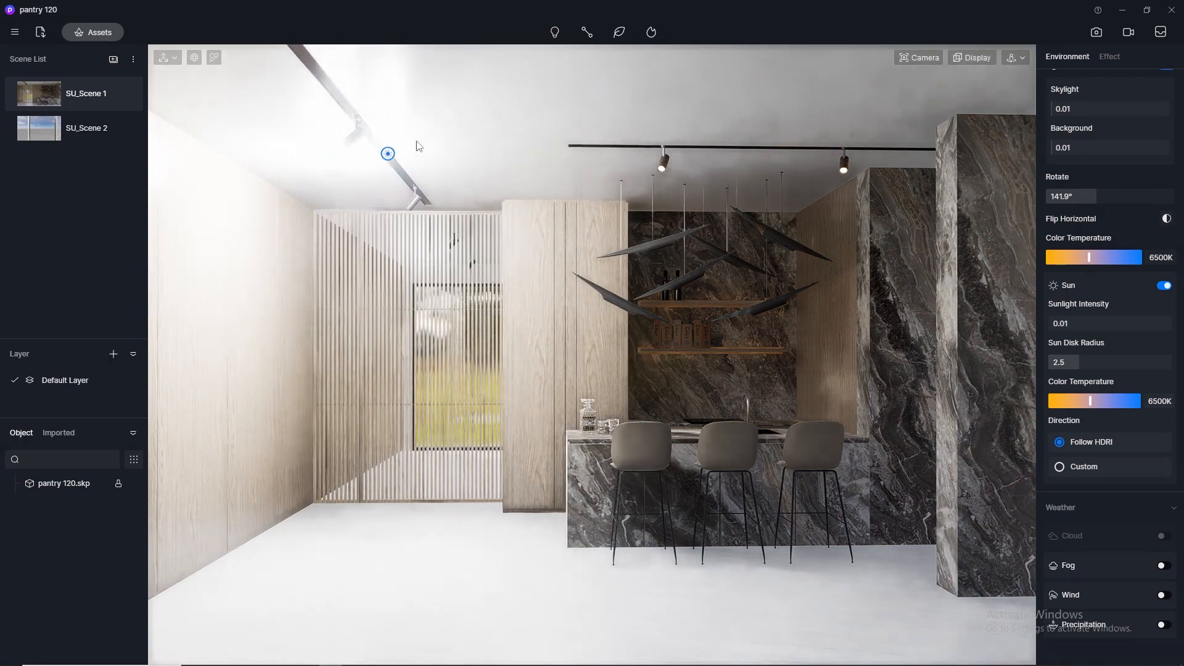
pyautogui.press('Escape')
# - Place a spotlight near the lamp head on the diagonal ceiling track, with intensity 1 and color temperature 3500
pyautogui.click(555, 32)
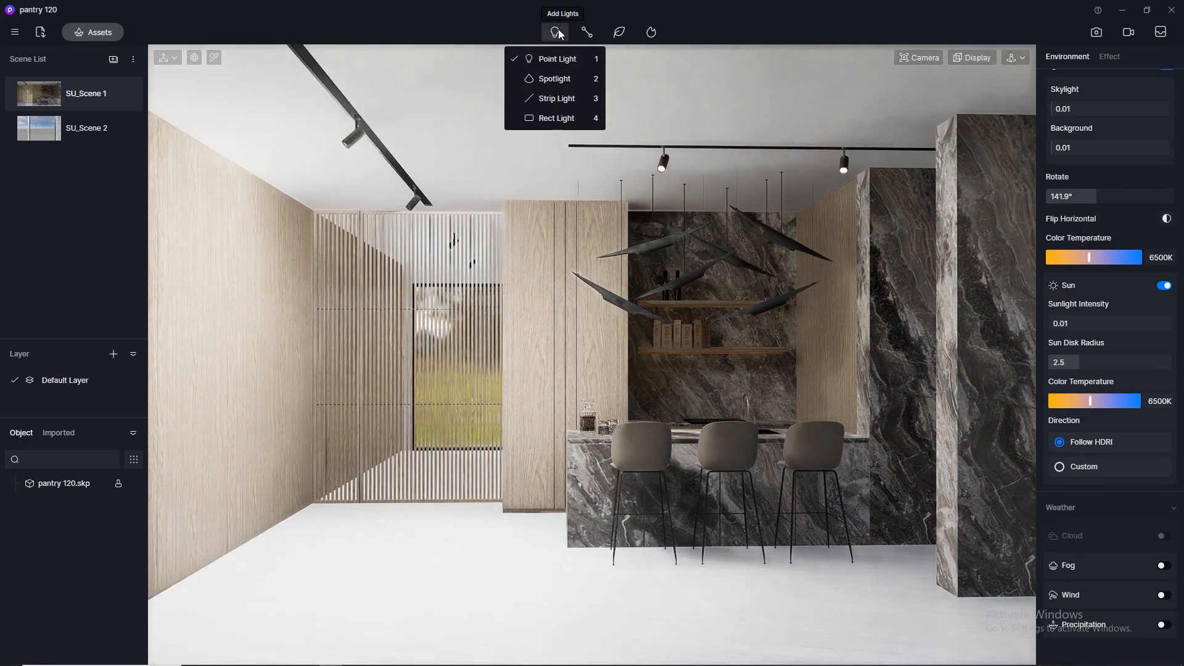
pyautogui.click(543, 84)
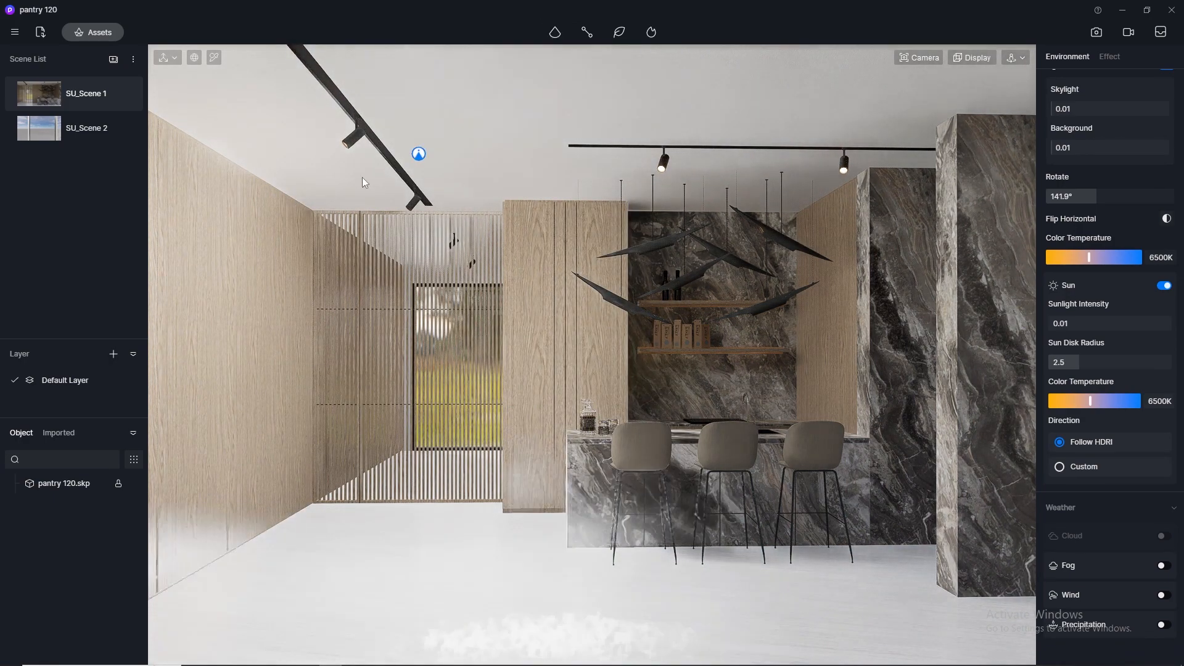
pyautogui.click(353, 151)
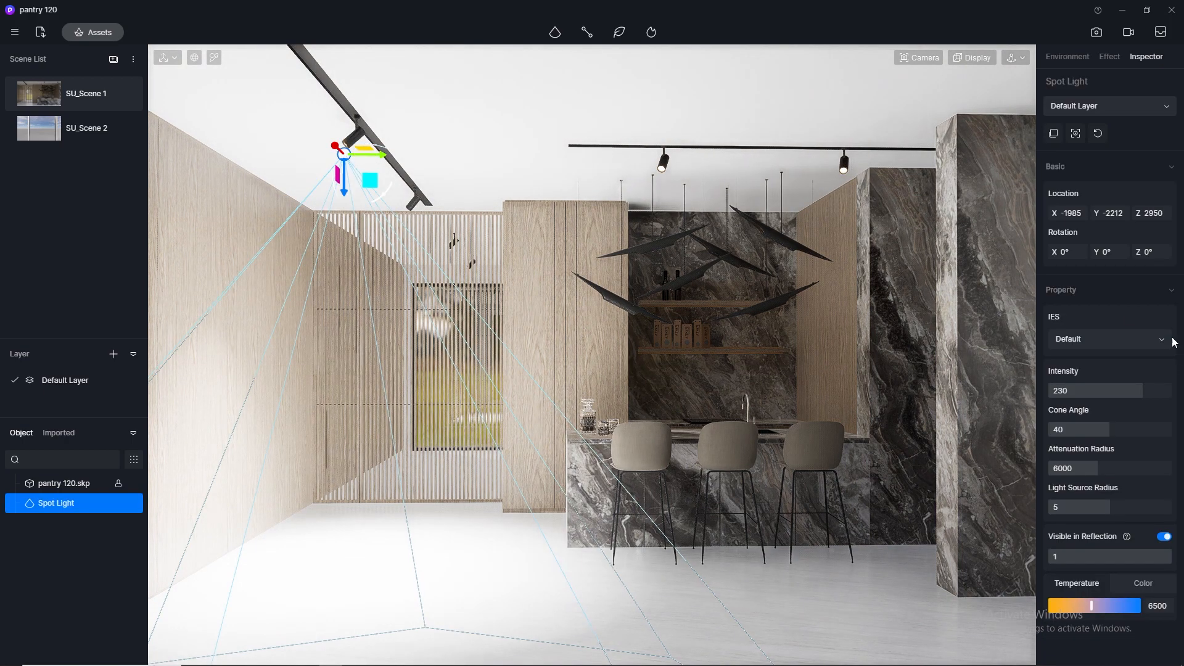
pyautogui.doubleClick(1085, 391)
pyautogui.write('1')
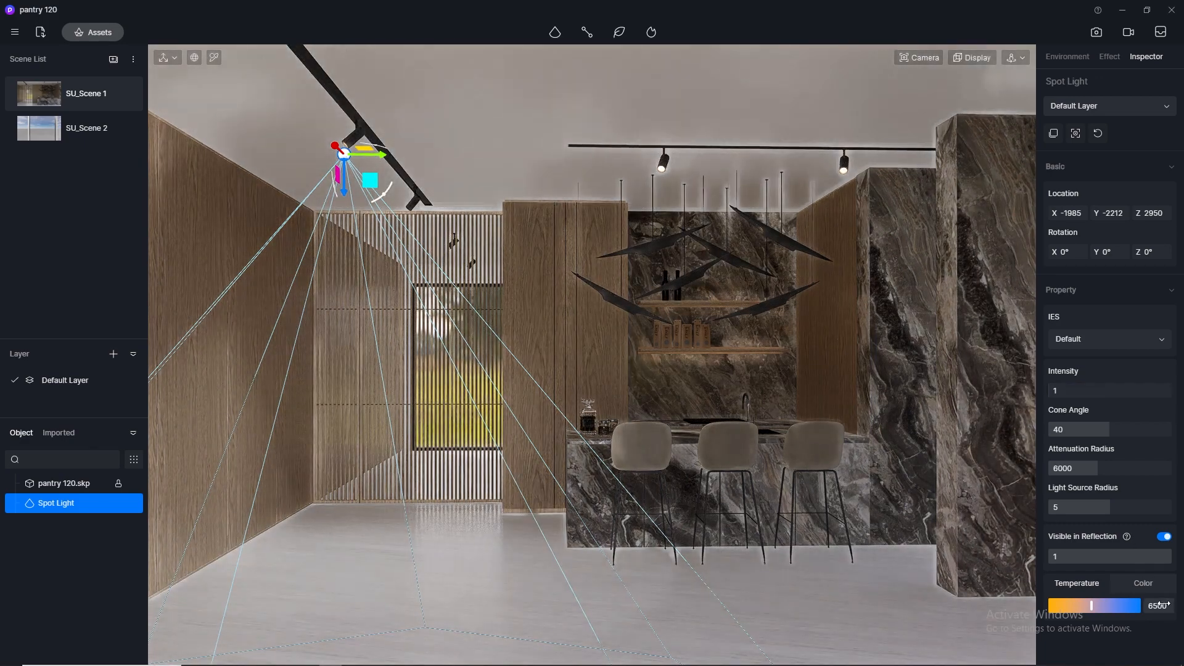
pyautogui.doubleClick(1165, 605)
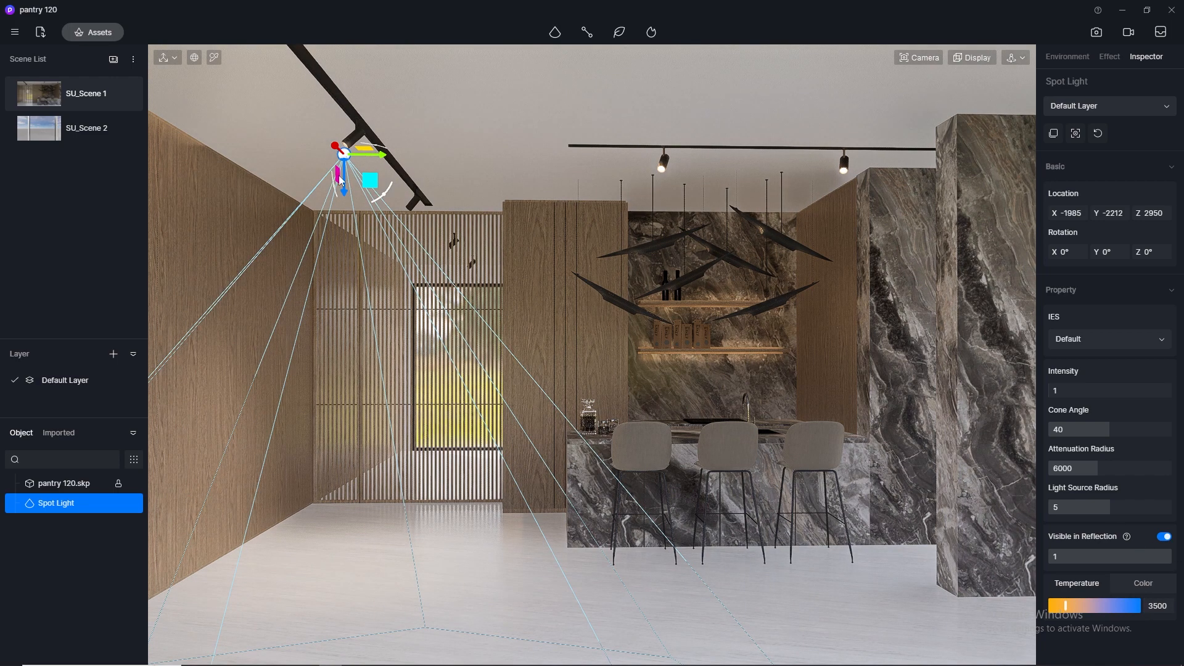
# - Tilt the spotlight toward the wood-panelled side wall, to about 39° around X
pyautogui.scroll(4, 336, 130)
pyautogui.scroll(-4, 452, 214)
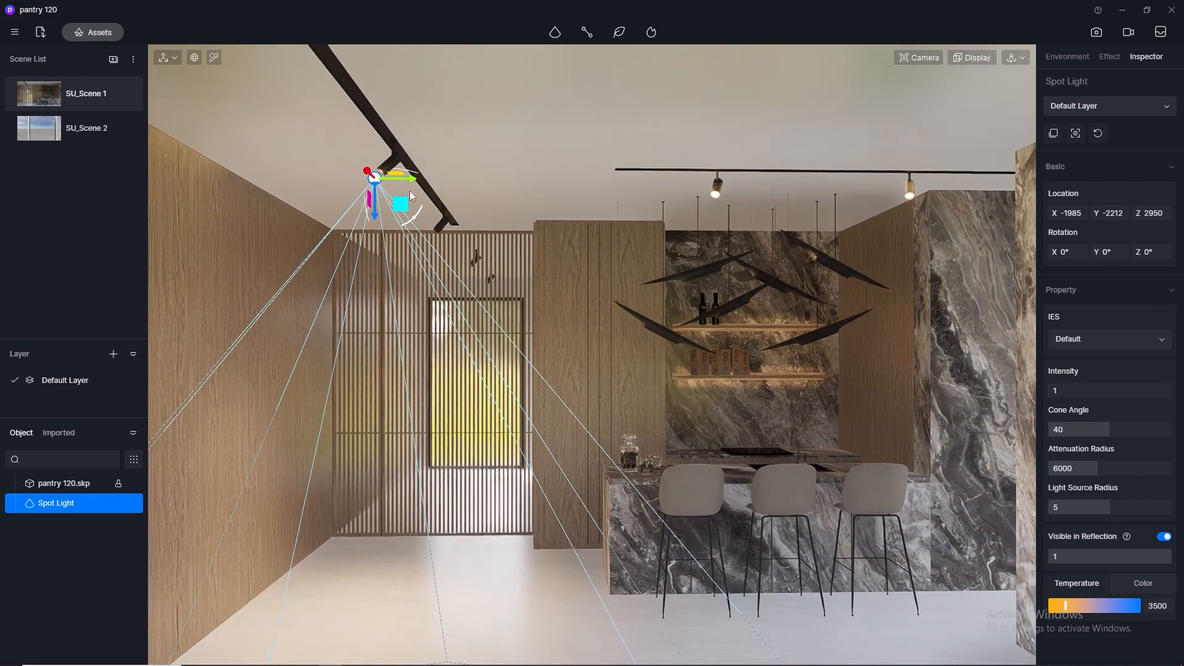
pyautogui.moveTo(417, 223); pyautogui.dragTo(371, 270)
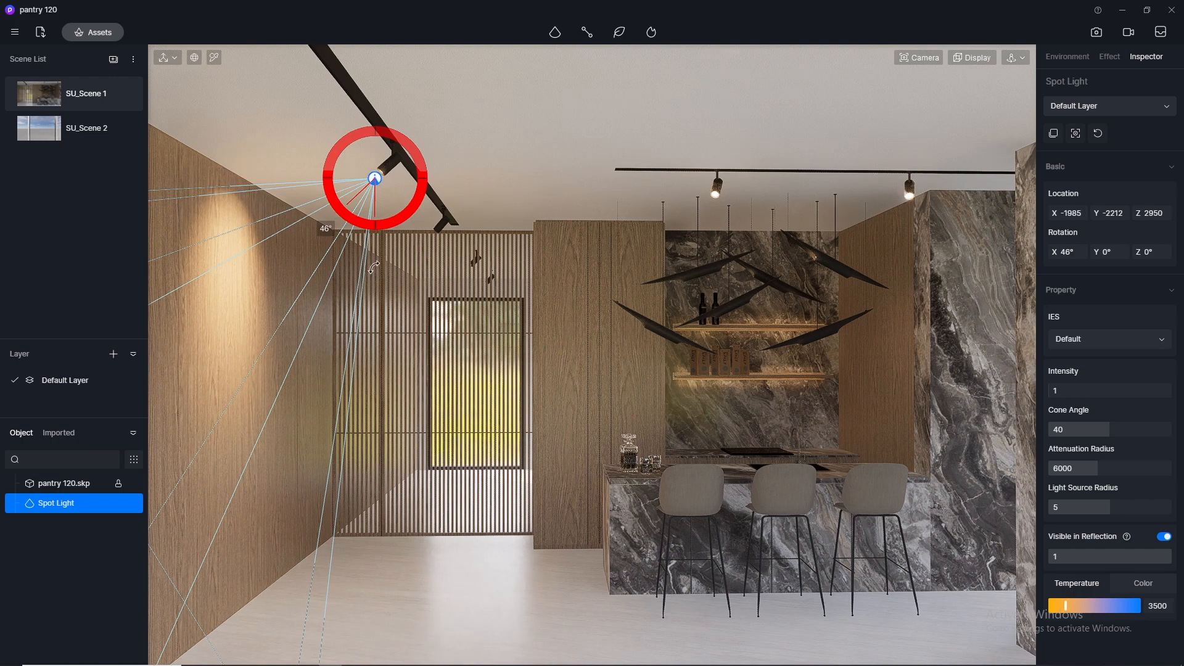
pyautogui.moveTo(374, 267); pyautogui.dragTo(382, 262)
pyautogui.click(436, 140)
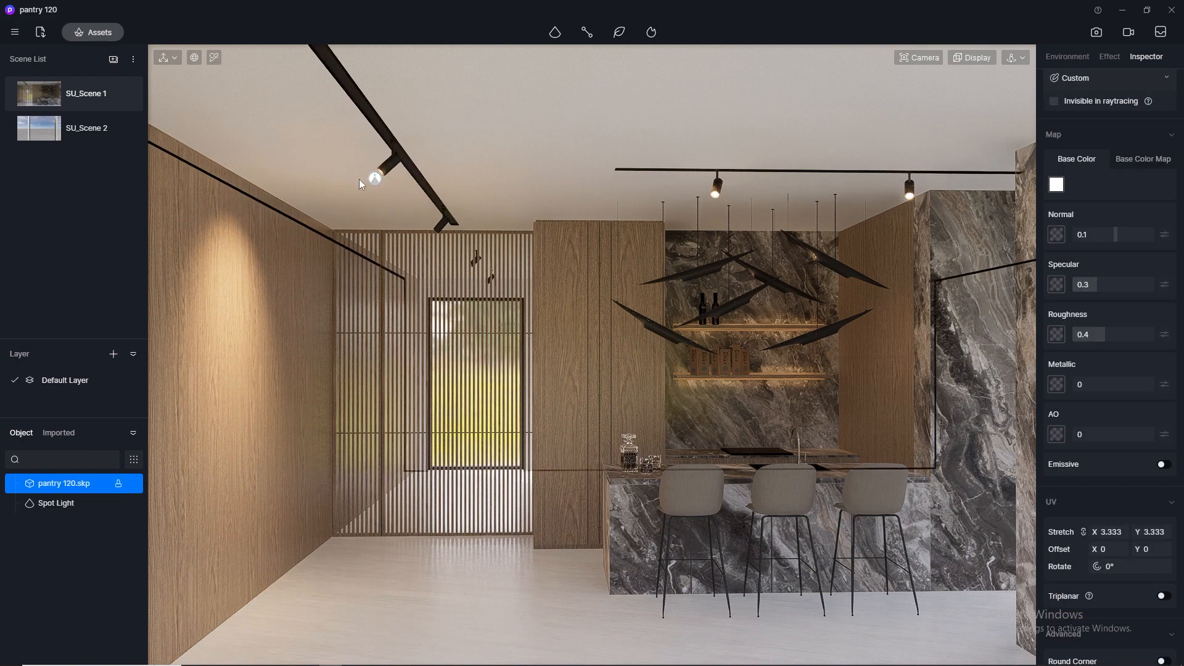
# - Duplicate the spotlight along the X axis and position the copy at the track's far lamp head, at about X -251
pyautogui.click(375, 178)
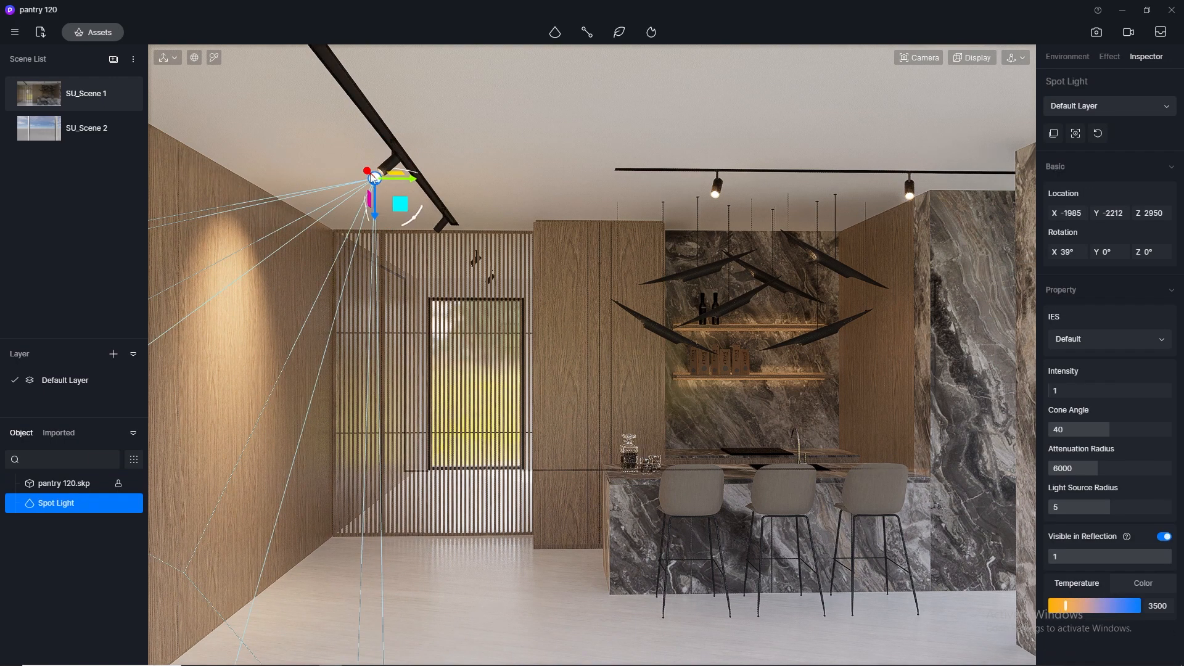
pyautogui.moveTo(368, 172); pyautogui.dragTo(431, 234)
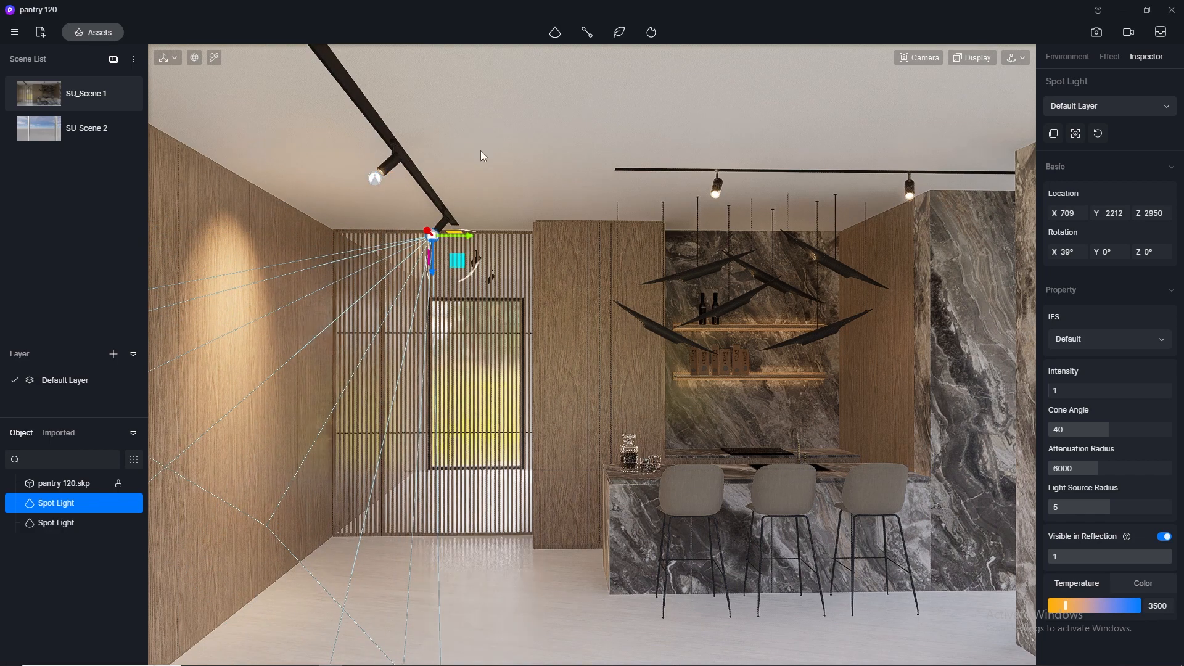
pyautogui.moveTo(503, 163); pyautogui.dragTo(0, 176, button='right')
pyautogui.scroll(2, 518, 221)
pyautogui.moveTo(518, 230); pyautogui.dragTo(237, 121, button='right')
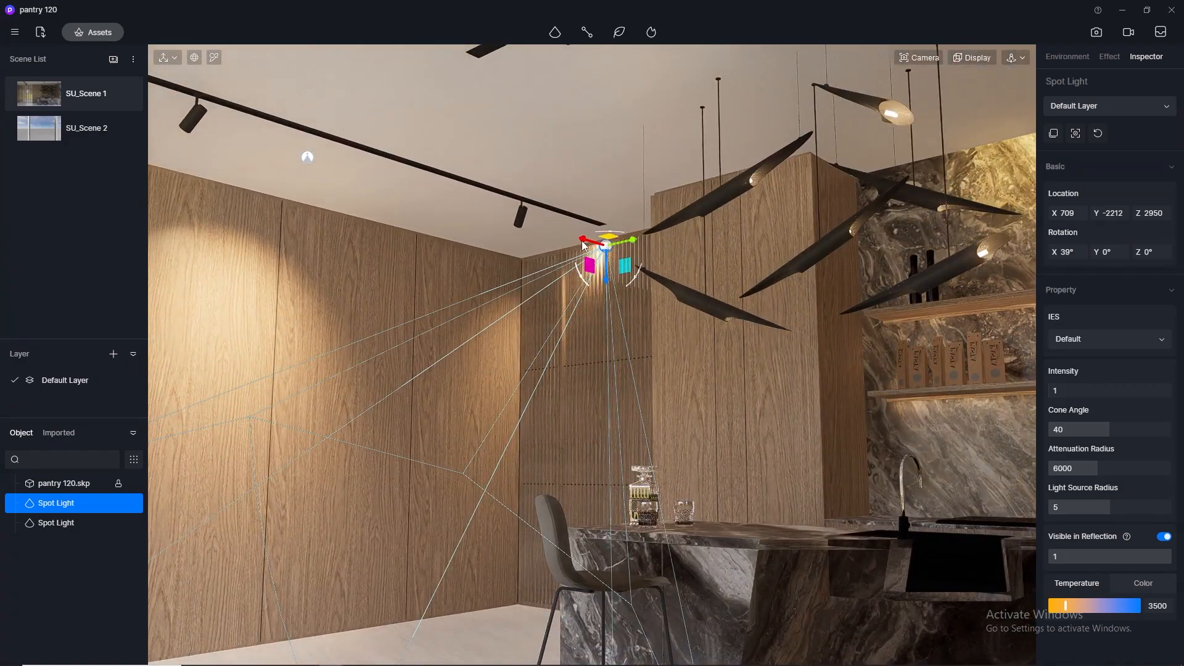
pyautogui.moveTo(584, 245); pyautogui.dragTo(492, 205)
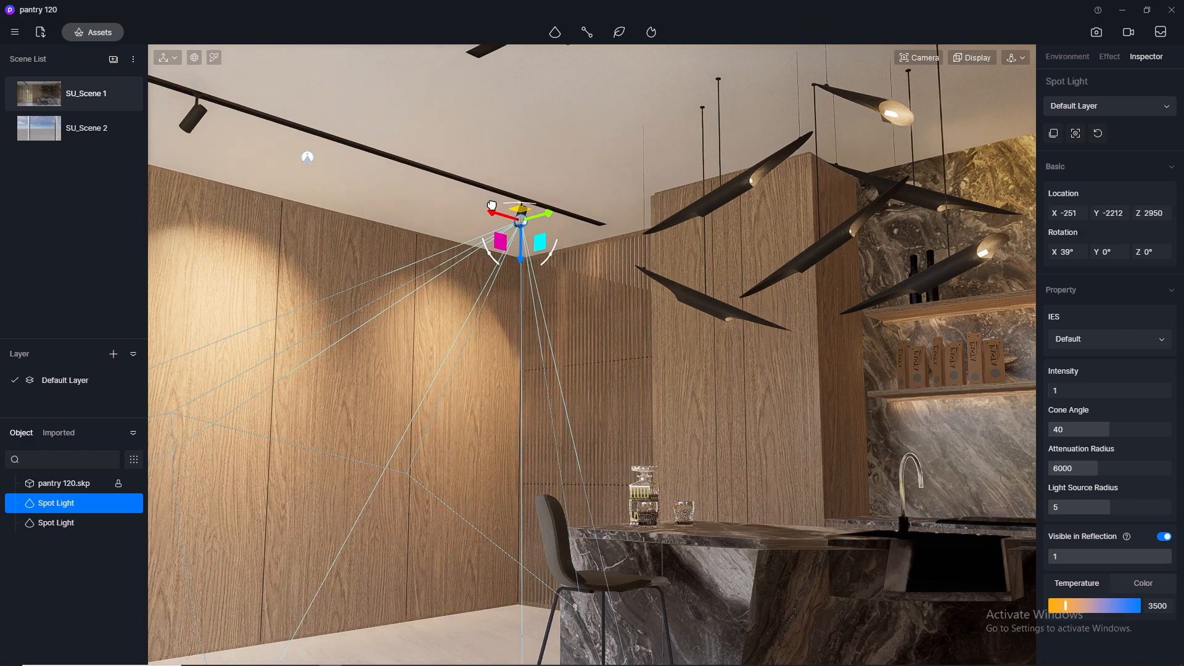
# - Move the original spotlight along X to the track's nearer lamp head, at about X -2573, and return to SU_Scene 1
pyautogui.click(308, 157)
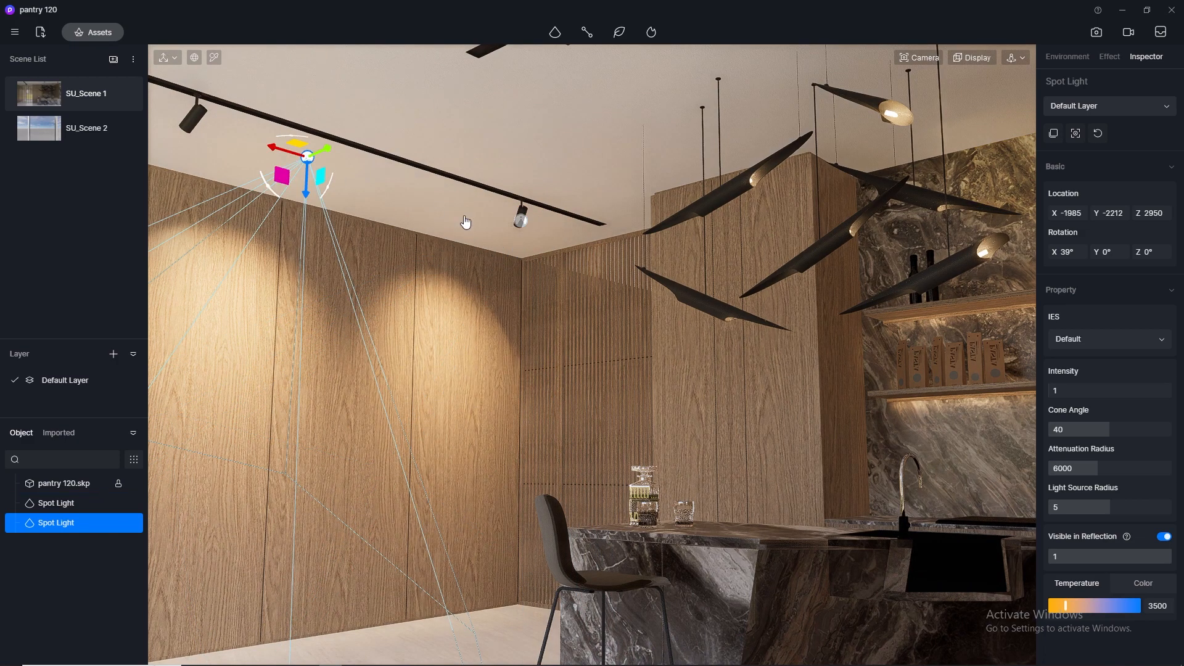
pyautogui.moveTo(465, 222); pyautogui.dragTo(539, 249, button='middle')
pyautogui.moveTo(498, 224); pyautogui.dragTo(416, 188)
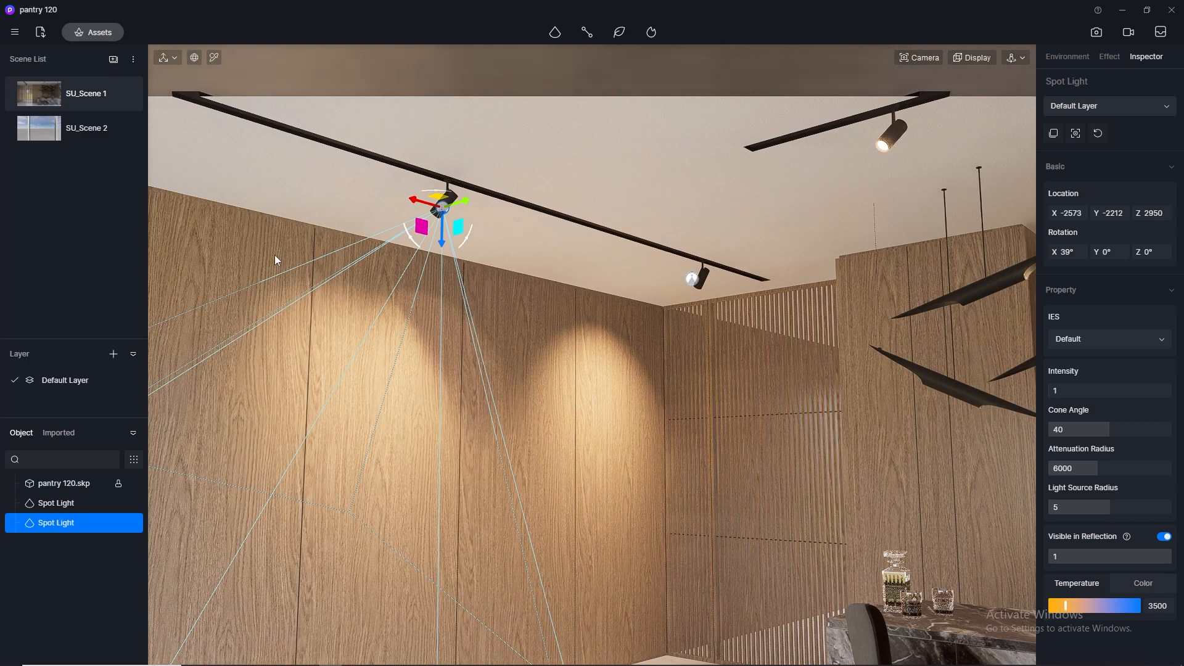
pyautogui.click(47, 94)
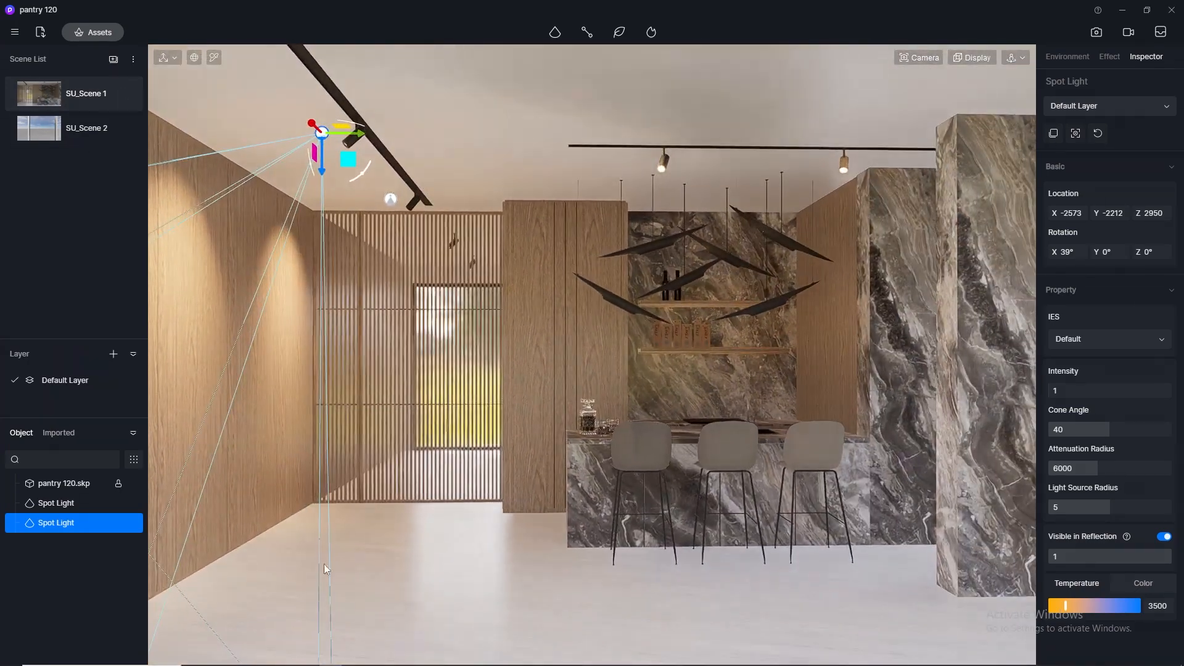
# - Try a different tilt for the spotlight at the nearer lamp head
pyautogui.click(420, 610)
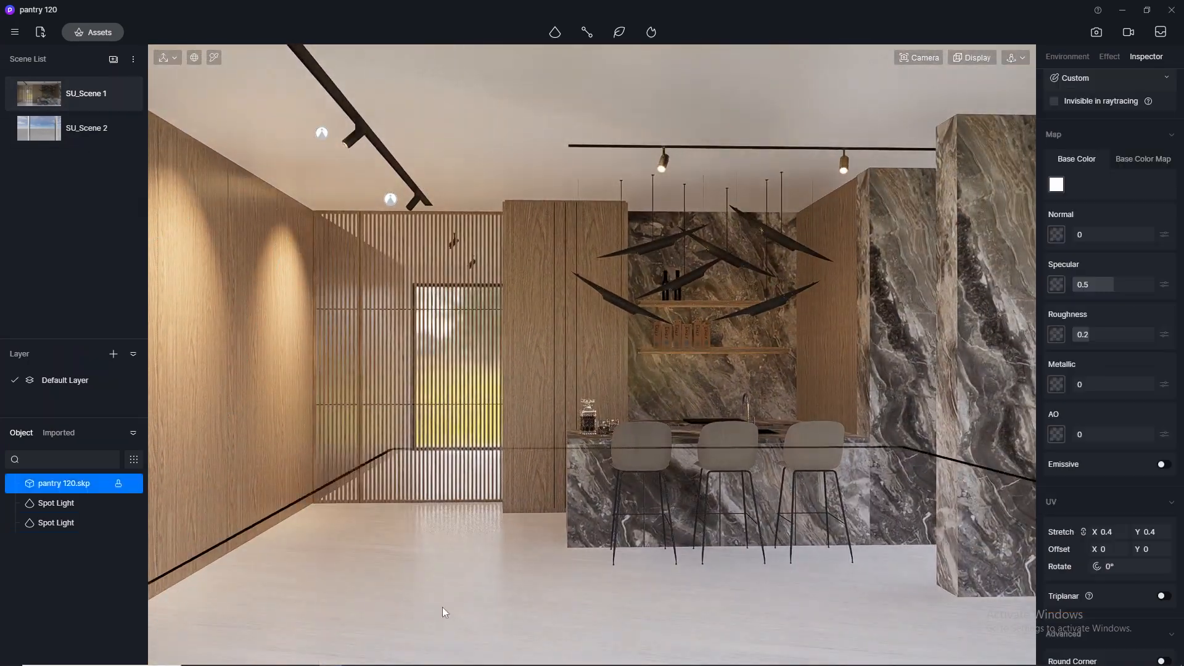
pyautogui.click(322, 134)
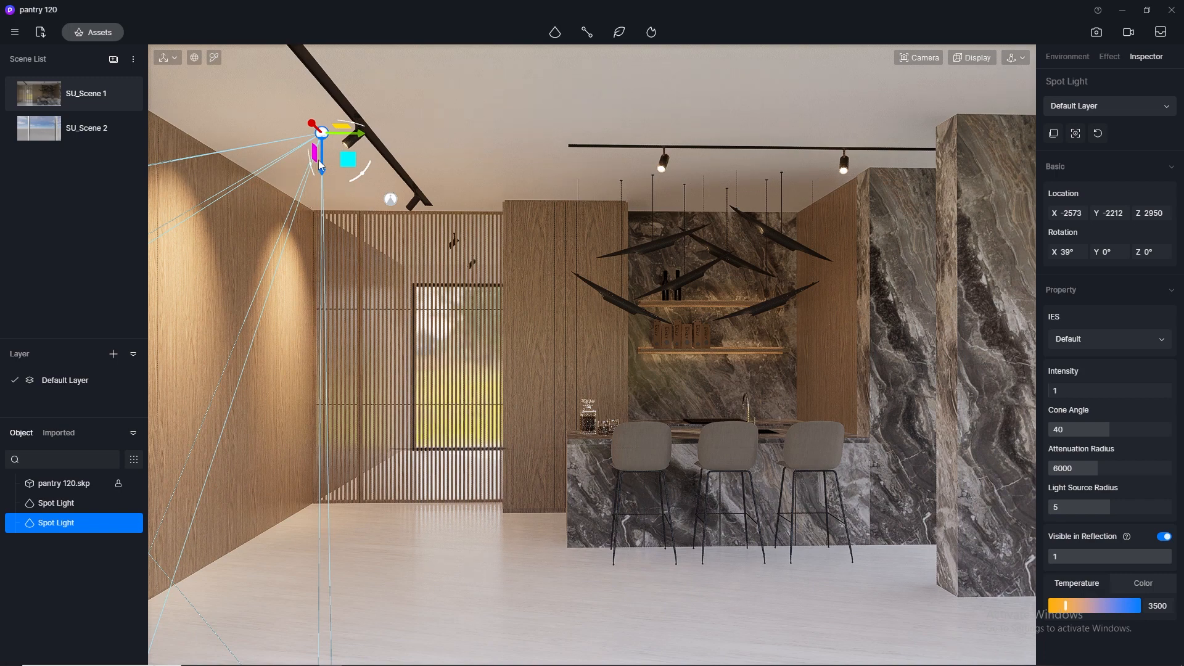
pyautogui.moveTo(360, 180); pyautogui.dragTo(383, 165)
pyautogui.click(382, 160)
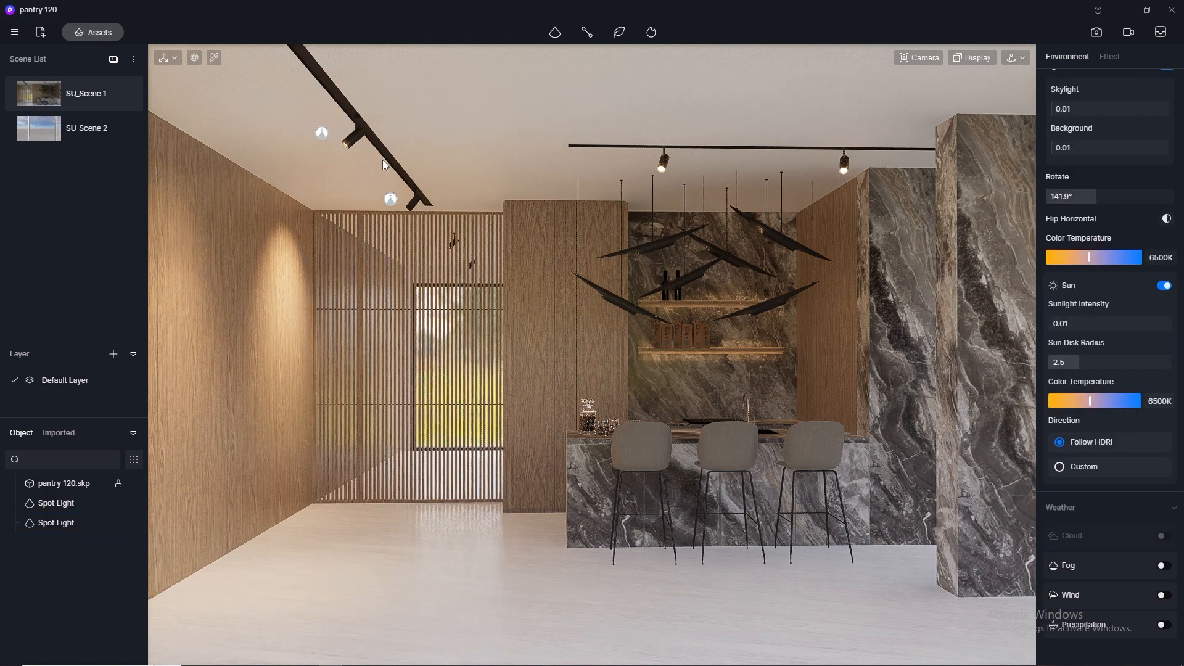
# - Select both spotlights on the diagonal track and set their intensity to 0.1
pyautogui.click(323, 134)
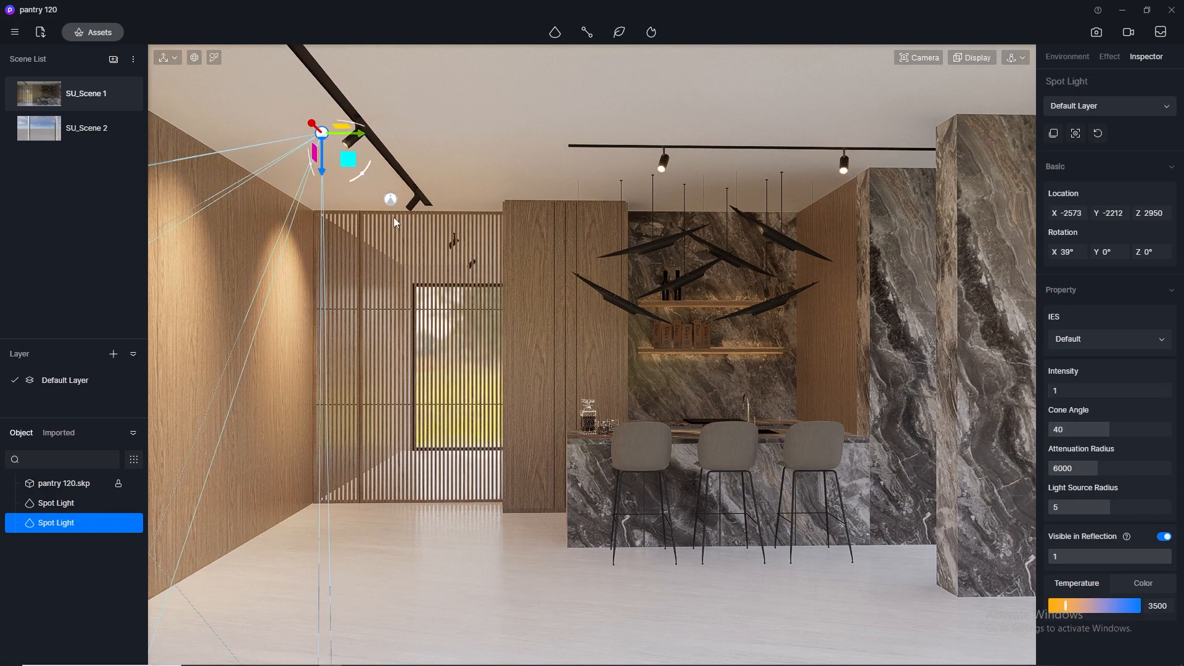
pyautogui.keyDown('shift'); pyautogui.click(391, 199); pyautogui.keyUp('shift')
pyautogui.click(1064, 392)
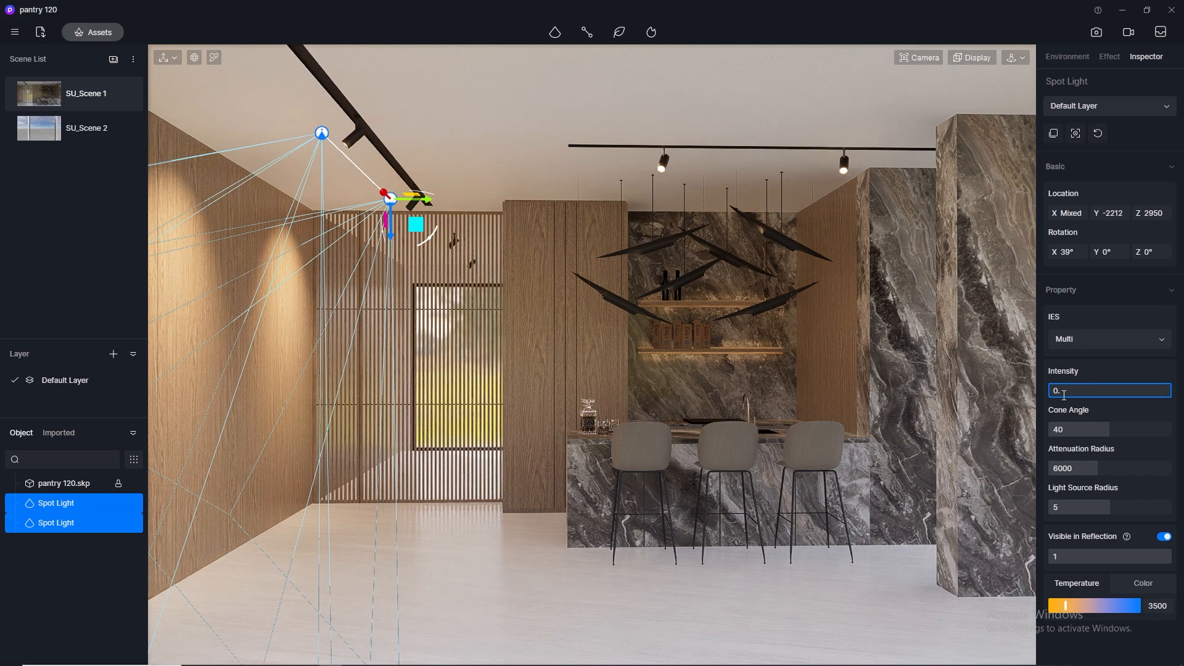
pyautogui.write('0.1')
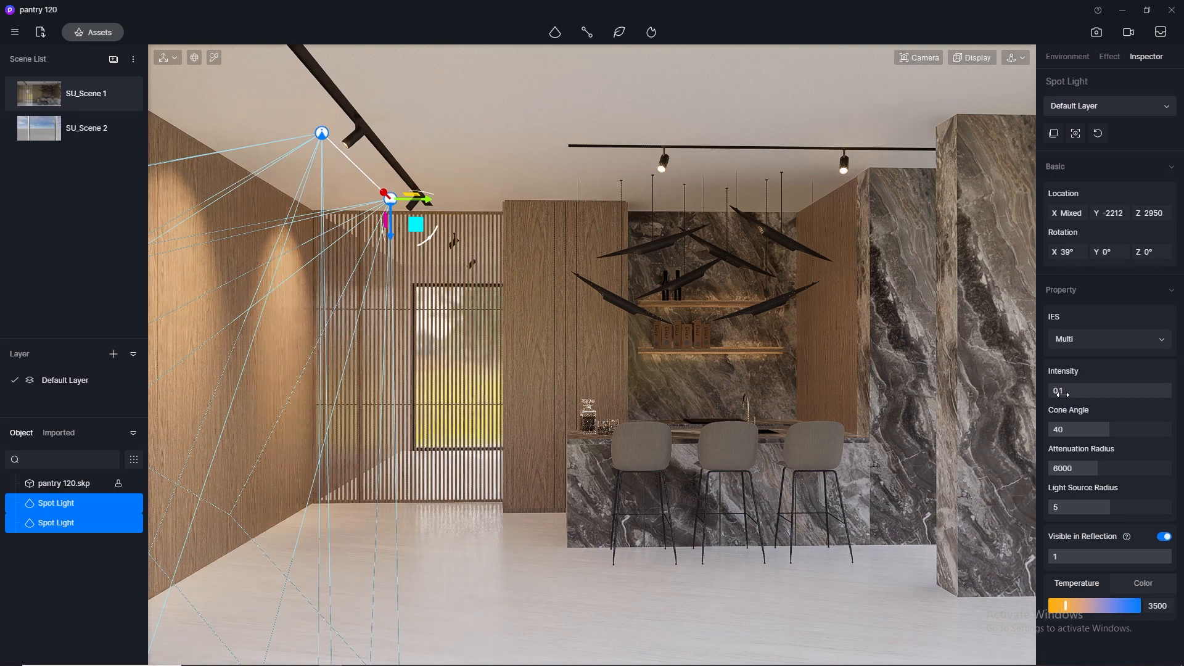
# - Reselect both spotlights on the diagonal ceiling track and set their intensity to 0.3
pyautogui.press('Return')
pyautogui.click(687, 626)
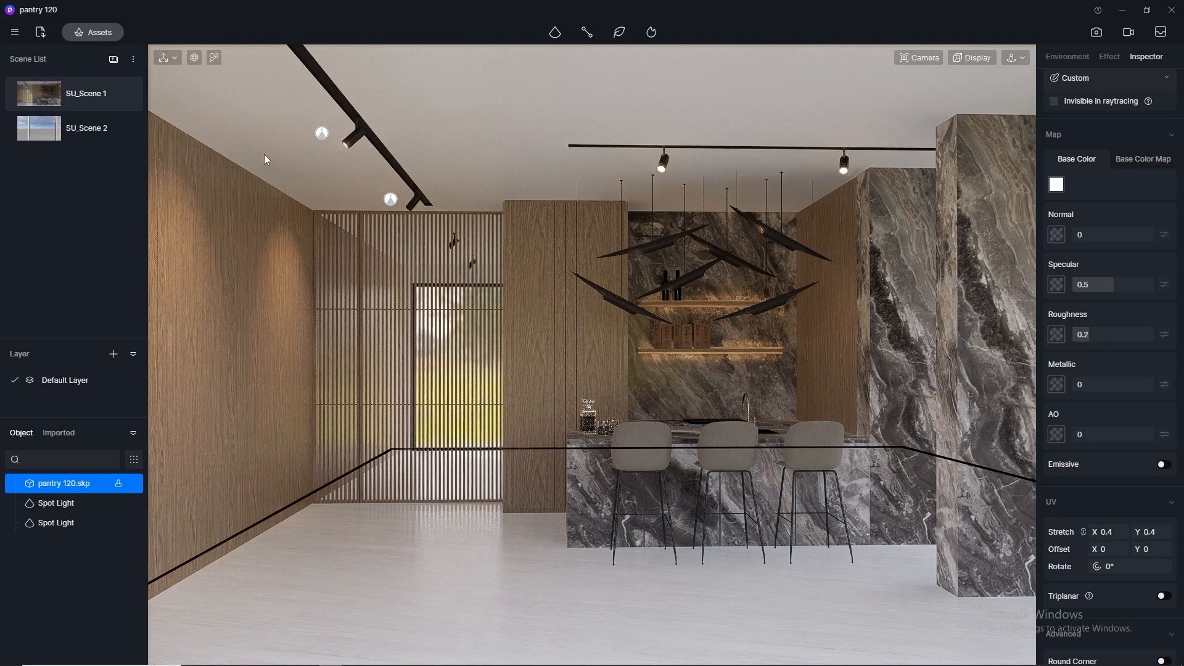
pyautogui.click(322, 133)
pyautogui.keyDown('ctrl'); pyautogui.click(391, 199); pyautogui.keyUp('ctrl')
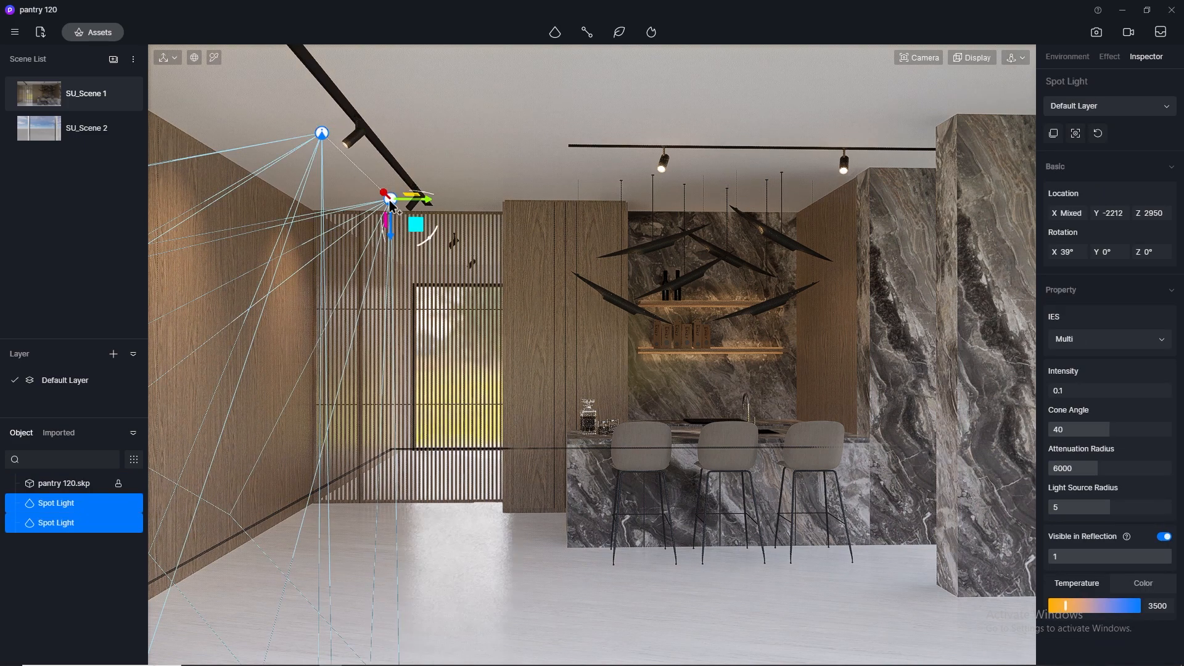
pyautogui.click(1071, 392)
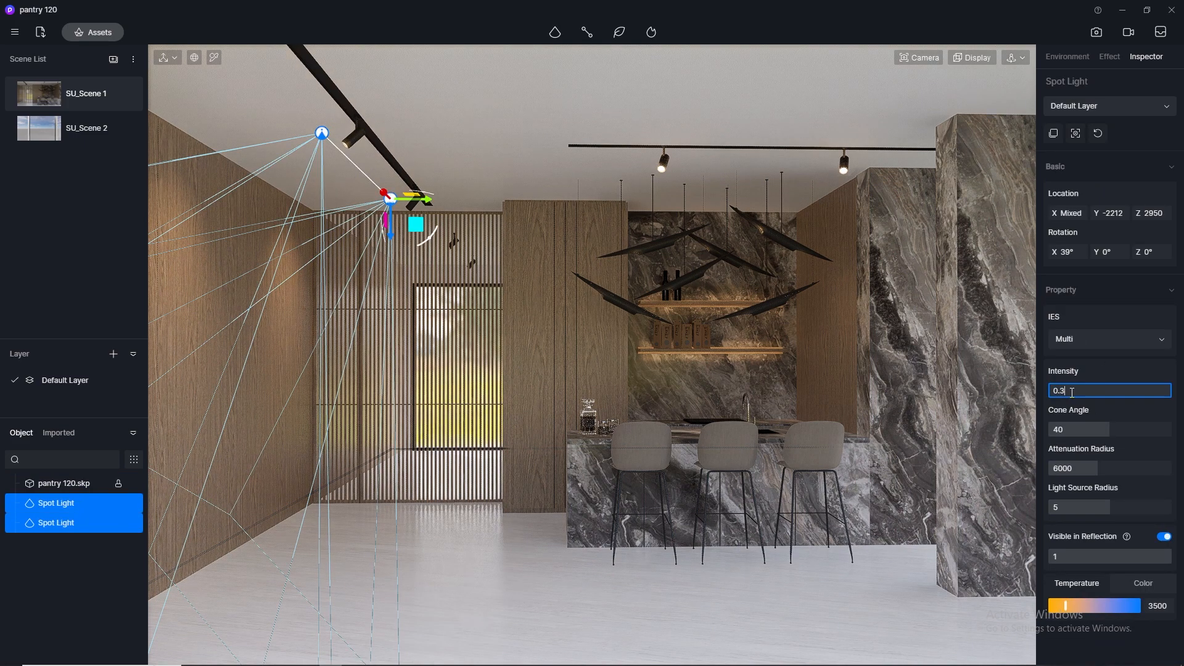
pyautogui.write('0.3')
pyautogui.press('Return')
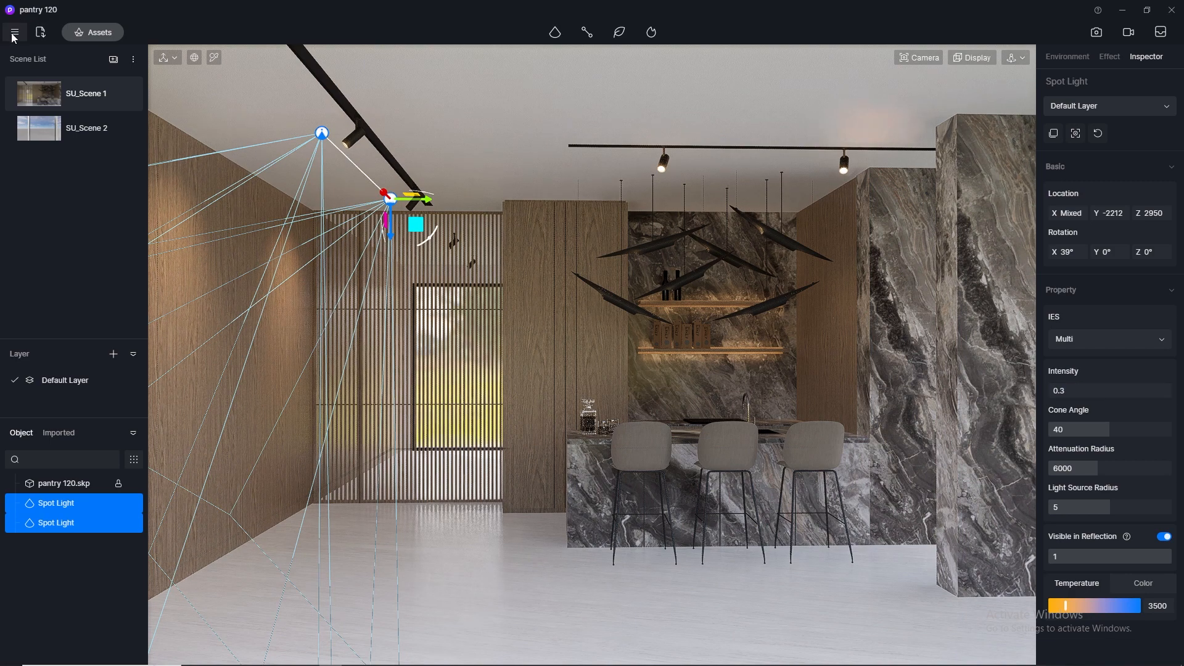
pyautogui.click(247, 573)
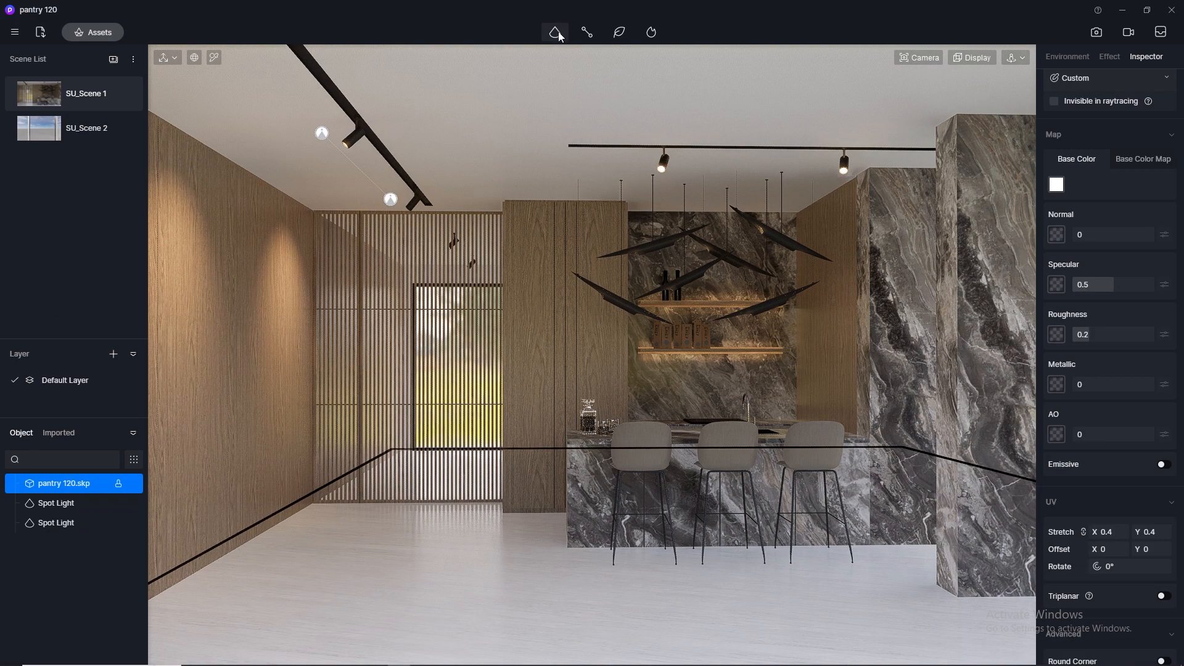
# - Place a new spotlight under the first lamp head of the straight track above the bar, at about X -2198, Y 49
pyautogui.click(558, 58)
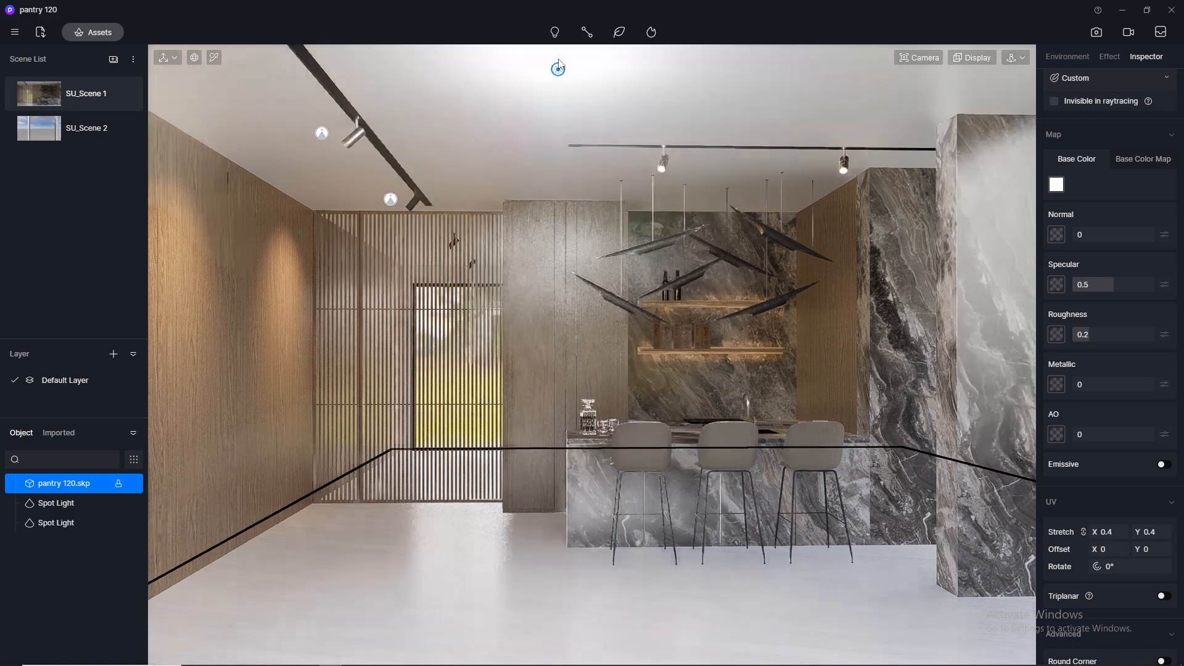
pyautogui.moveTo(557, 34)
pyautogui.click(554, 78)
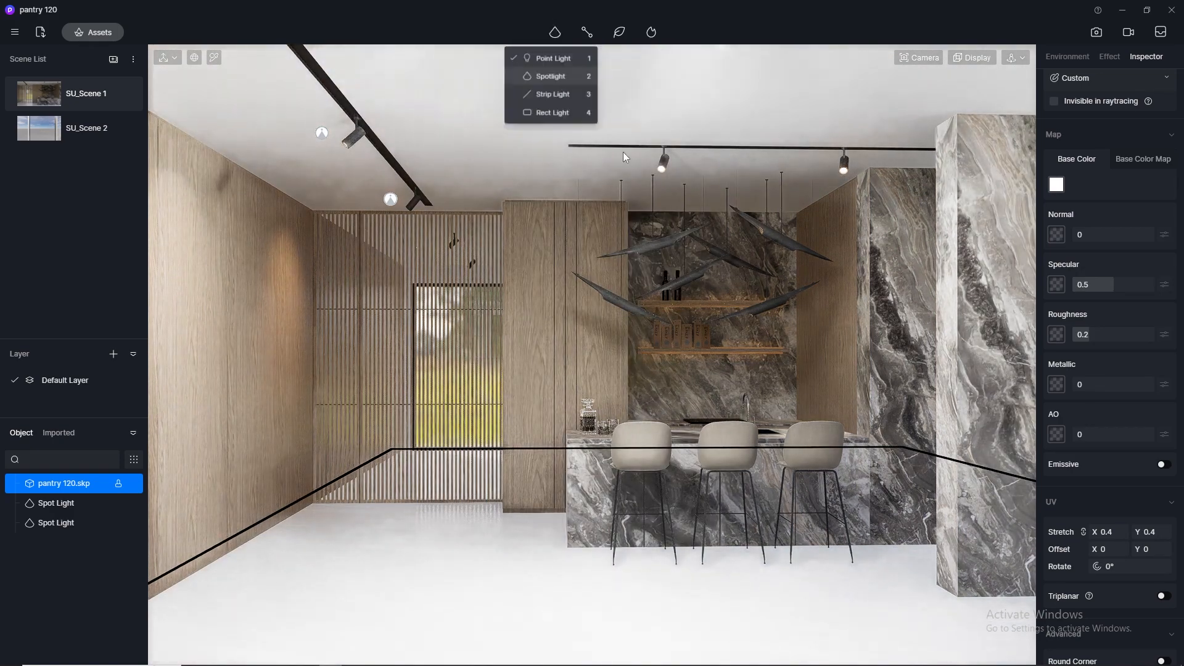
pyautogui.click(665, 177)
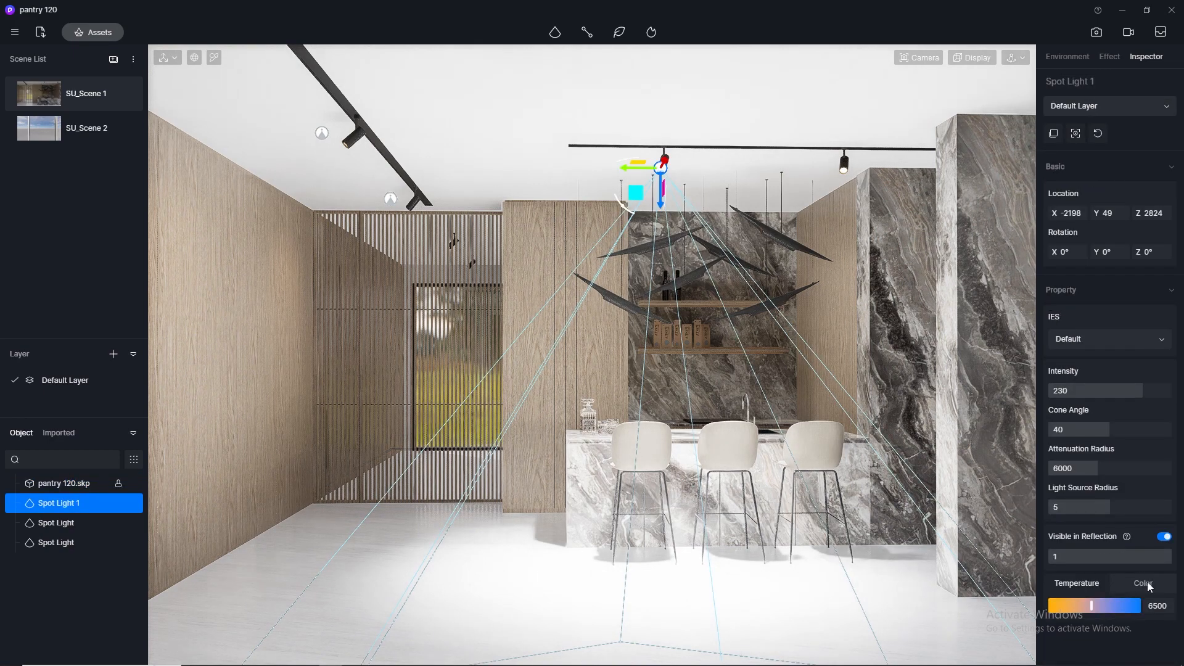
# - Try a colour temperature of 3500 and an intensity of 0.3 on the new bar spotlight
pyautogui.click(1165, 606)
pyautogui.write('3500')
pyautogui.press('Return')
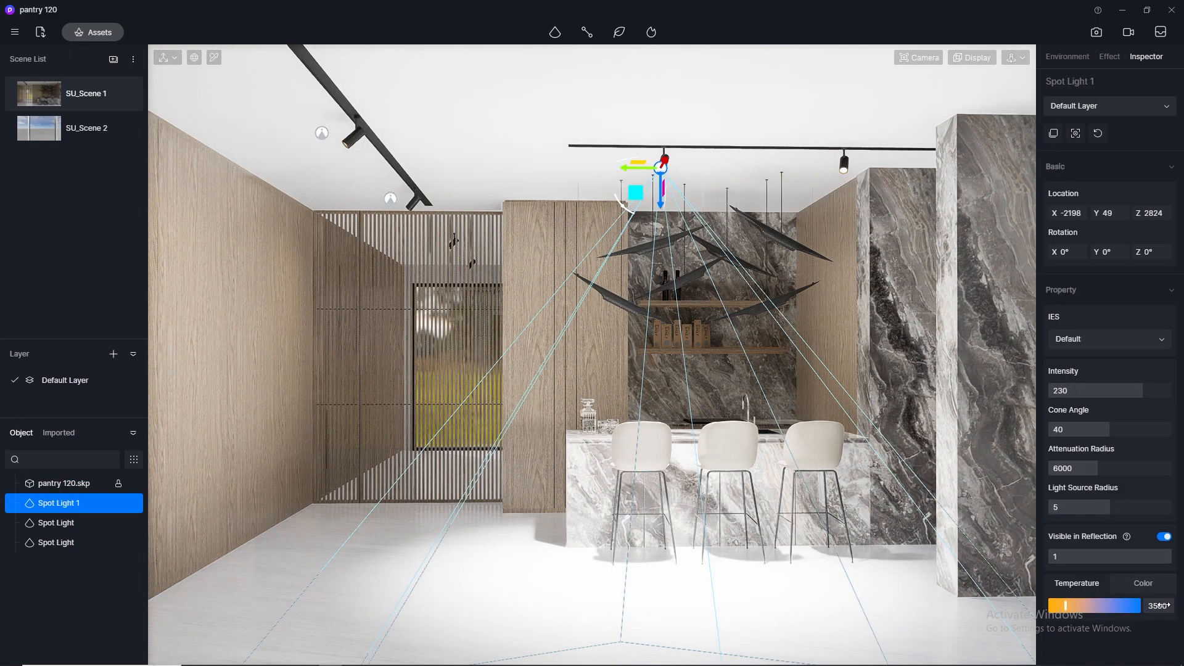
pyautogui.click(1079, 393)
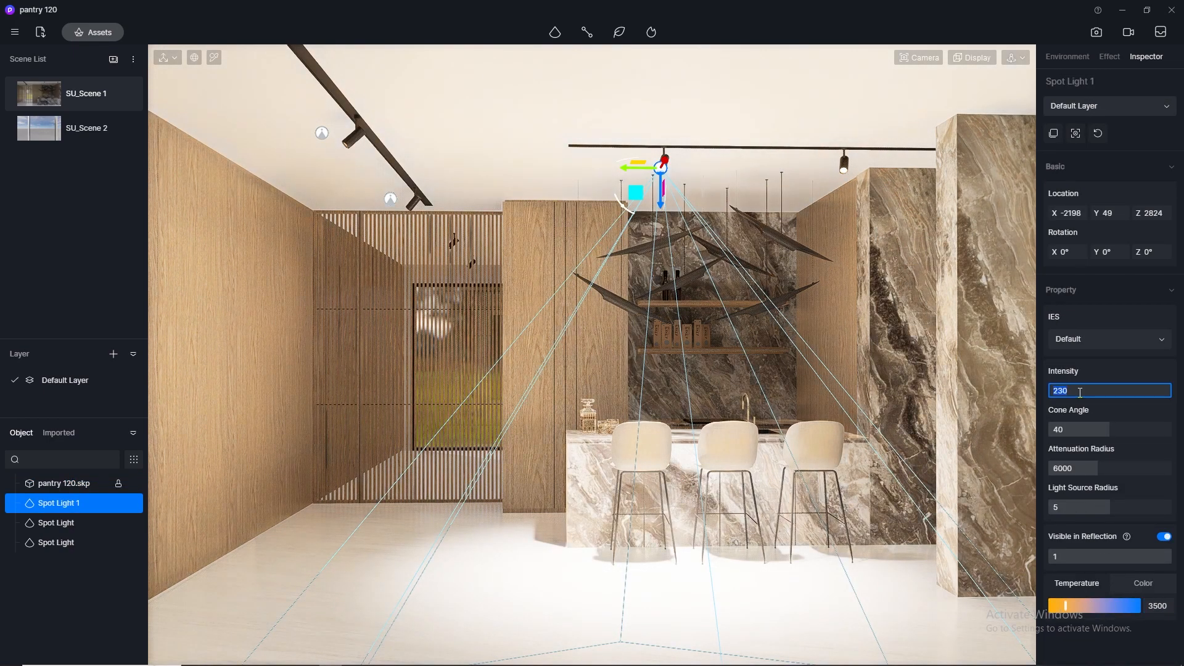
pyautogui.write('0.3')
pyautogui.press('Return')
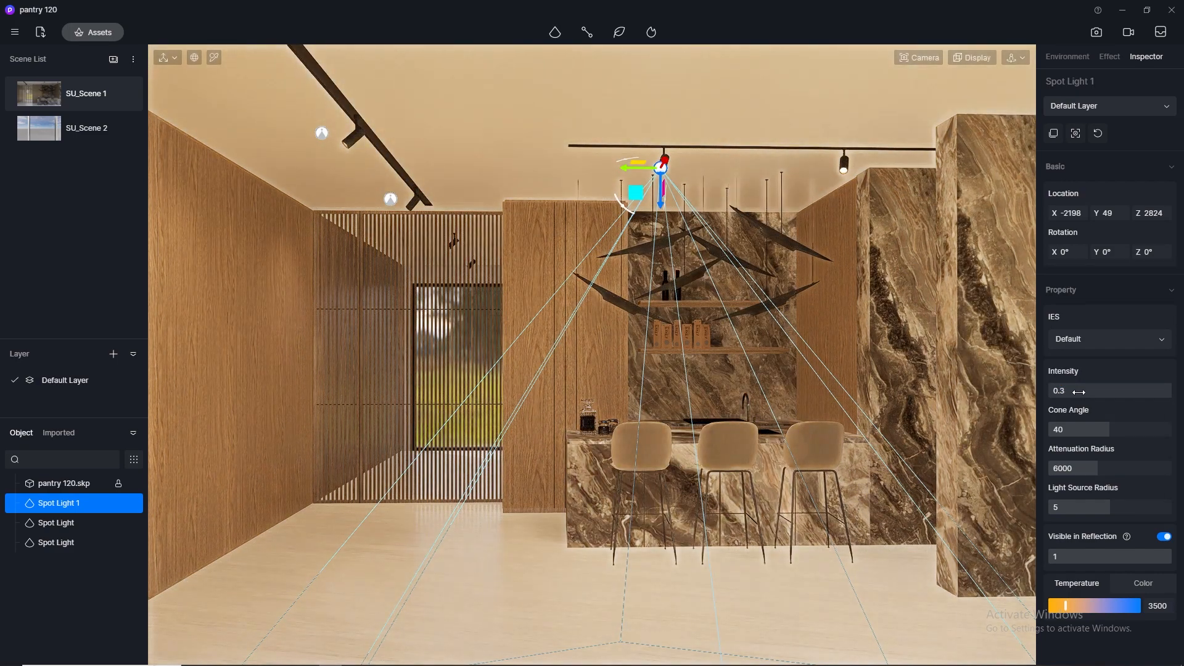
# - Reduce the bar spotlight's attenuation radius to about 2708 and set its colour temperature to 6500
pyautogui.moveTo(1099, 469); pyautogui.dragTo(1071, 478)
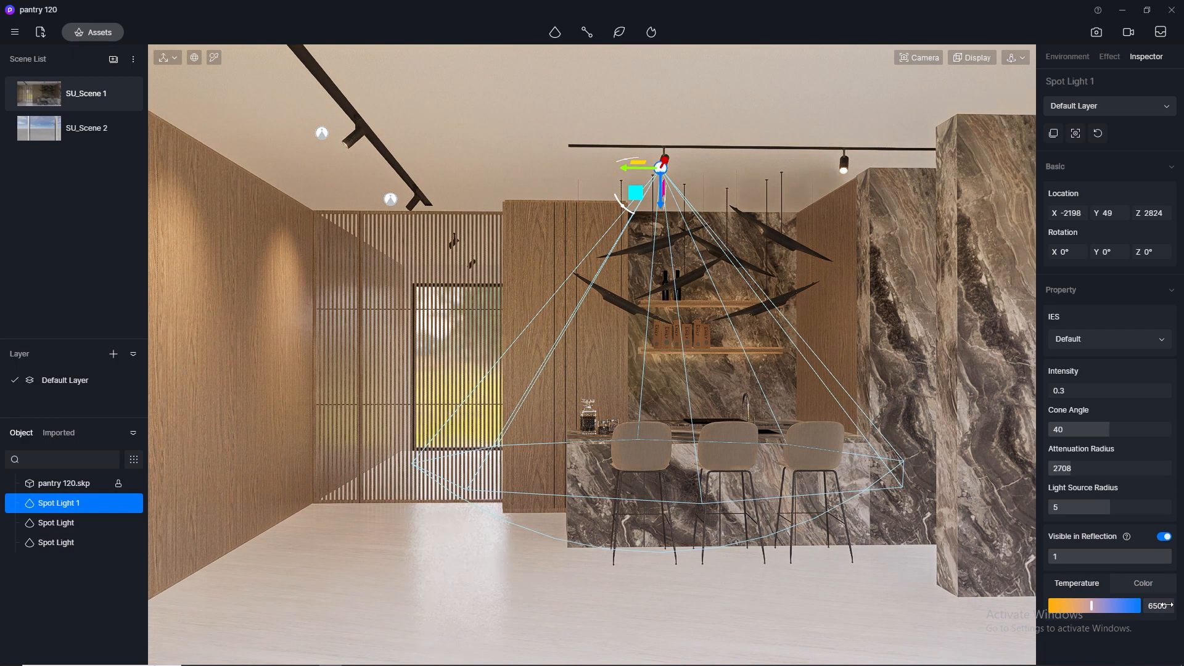
pyautogui.click(798, 641)
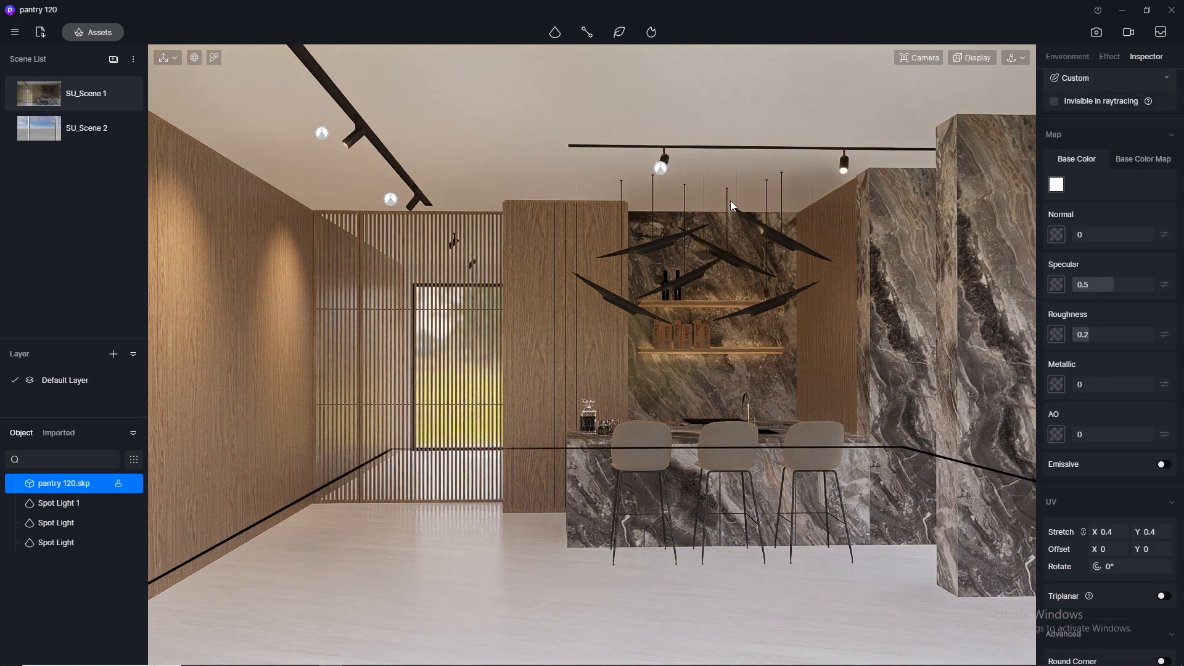
# - Lower the bar spotlight to about Z 2780 and set its intensity to 1
pyautogui.click(662, 168)
pyautogui.moveTo(662, 199); pyautogui.dragTo(662, 206)
pyautogui.click(1074, 390)
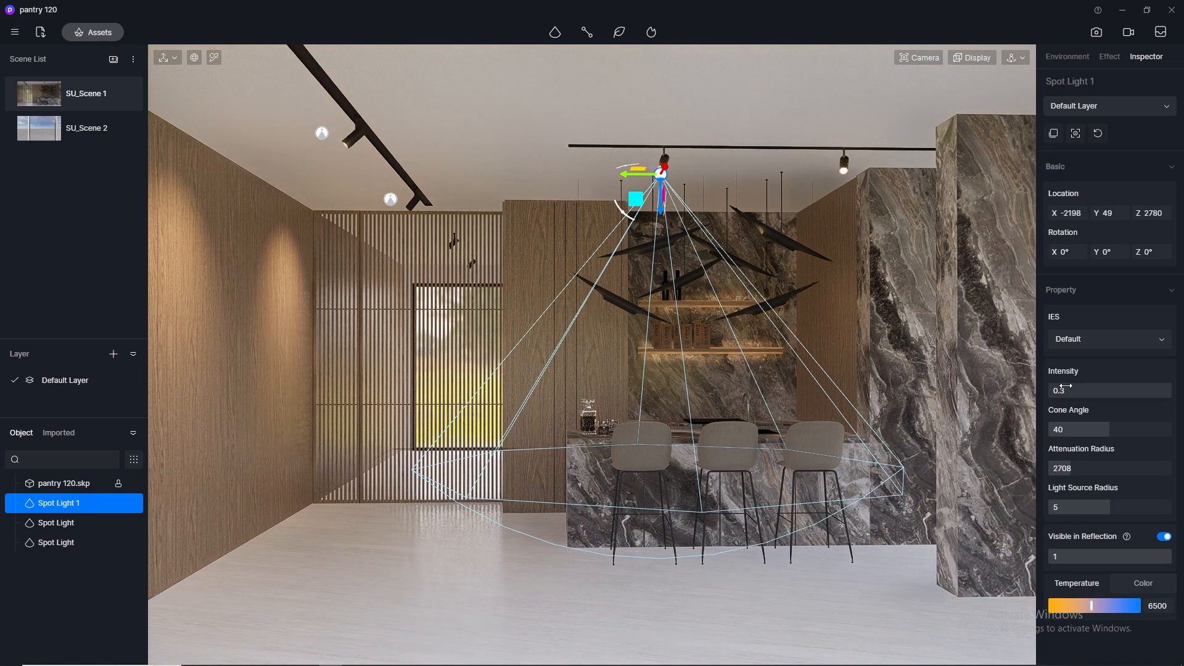
pyautogui.press('Return')
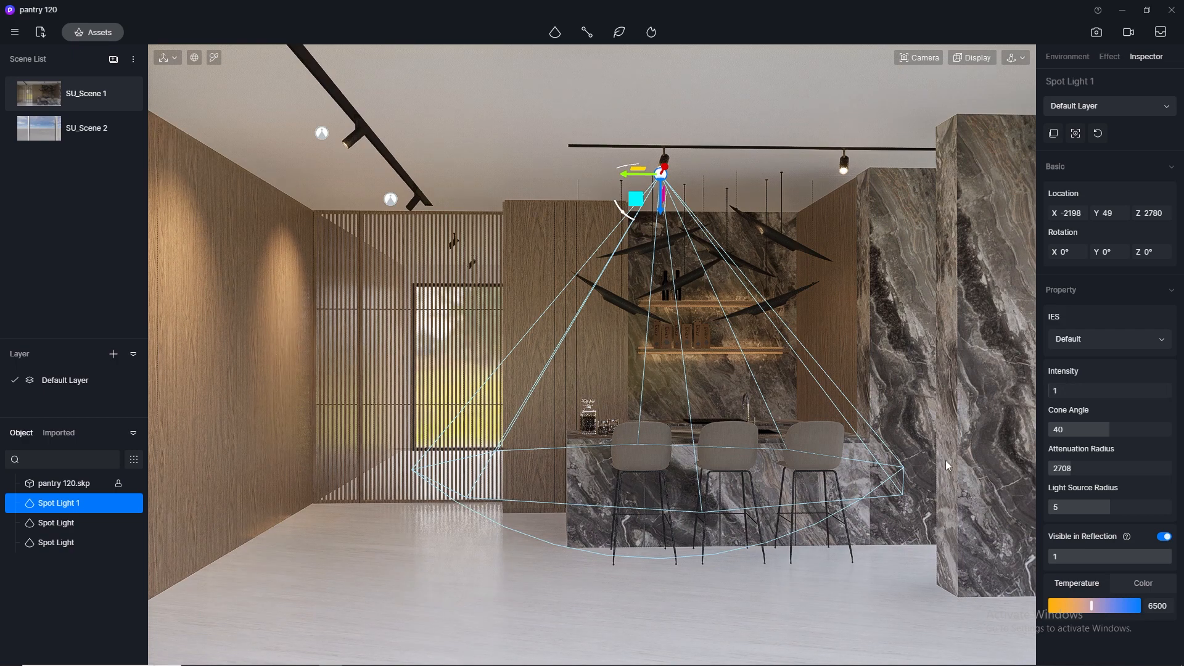
pyautogui.click(750, 602)
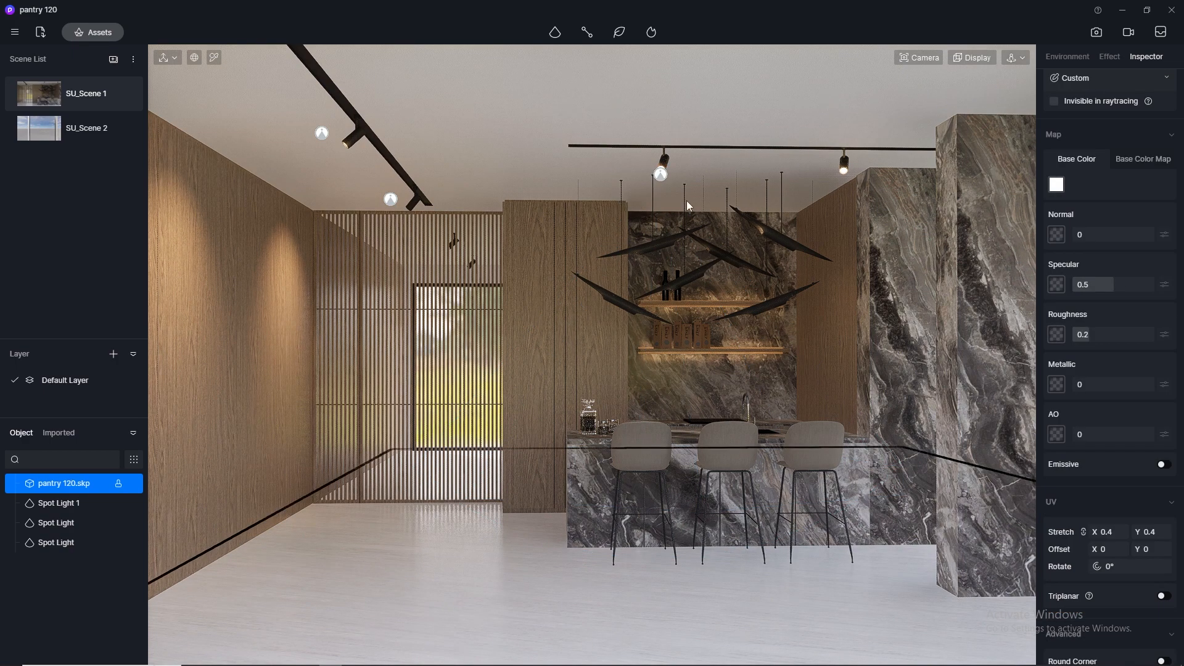
# - Duplicate the bar spotlight along Y to the track's second lamp head, at about Y 1384, and enter image render mode
pyautogui.click(661, 174)
pyautogui.keyDown('alt'); pyautogui.moveTo(627, 178); pyautogui.dragTo(794, 197); pyautogui.keyUp('alt')
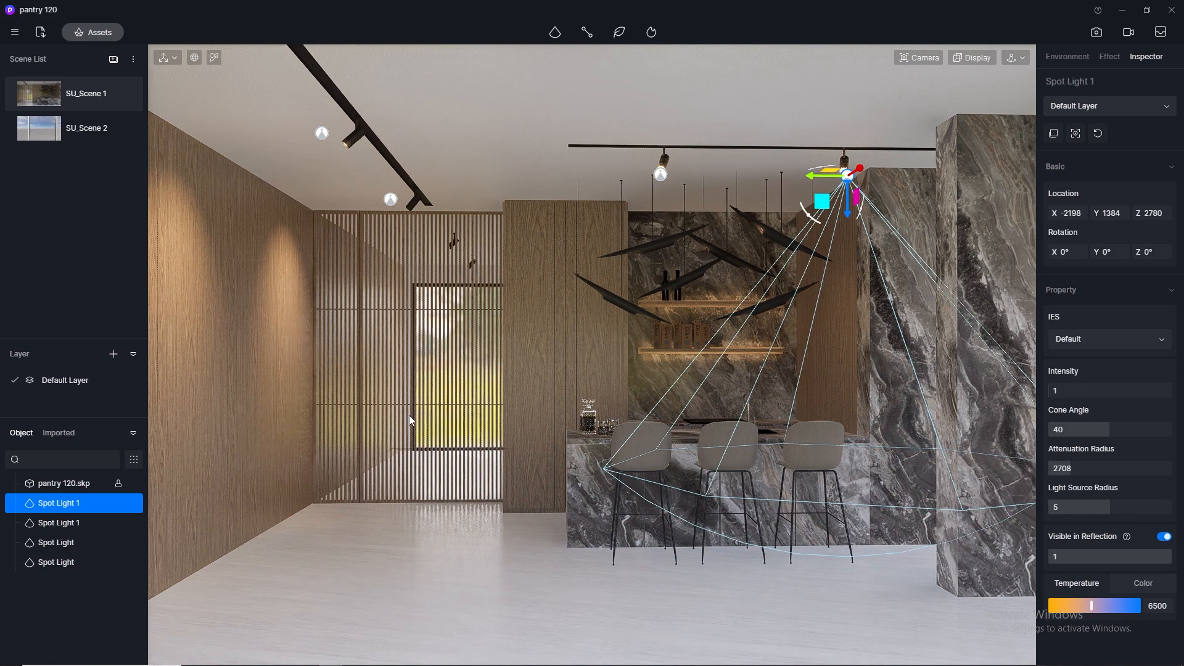
pyautogui.click(439, 522)
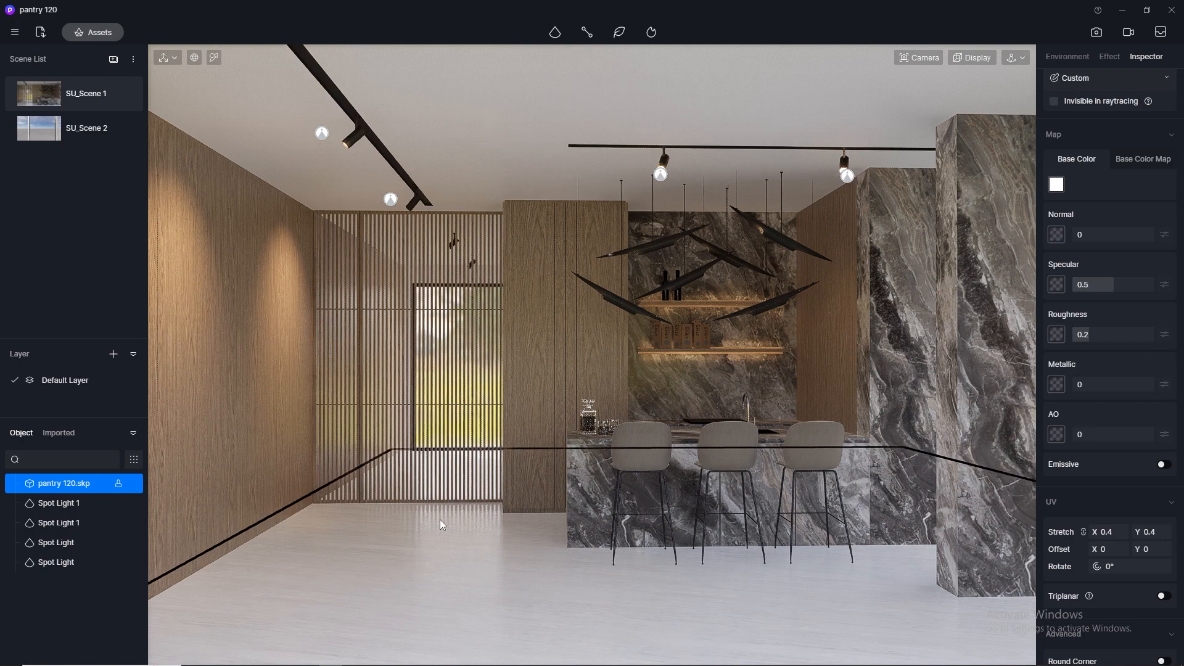
pyautogui.click(1097, 32)
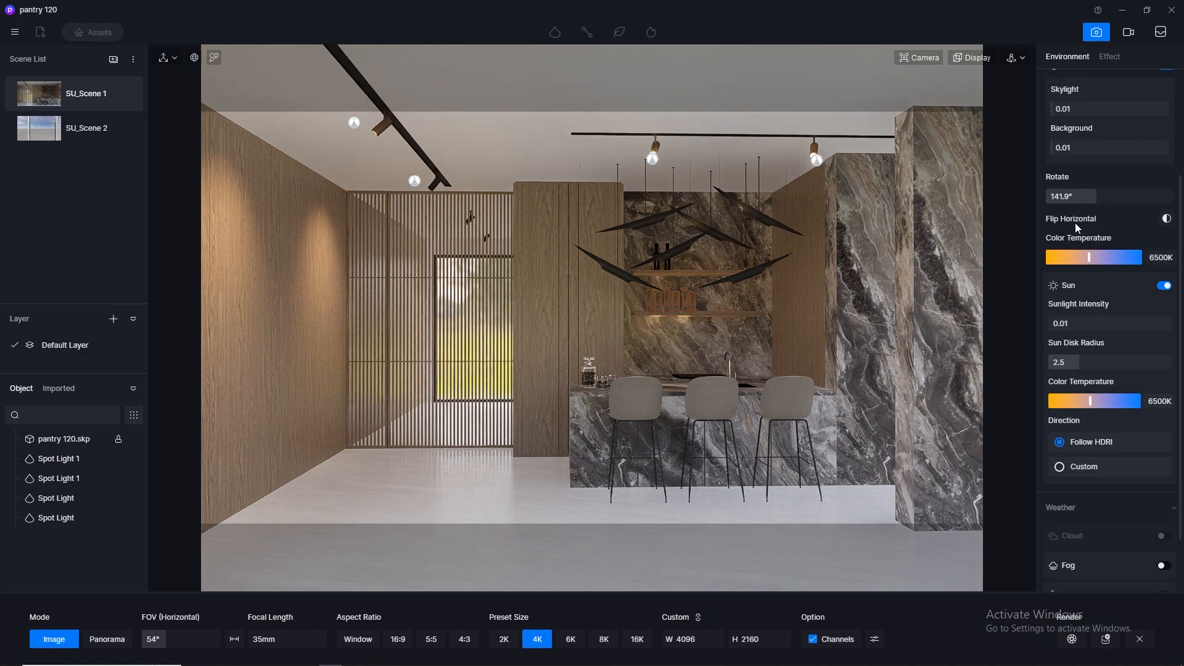
# - Try skylight intensities of 0.1 and 0.05, and return the skylight to 0.01
pyautogui.click(1086, 108)
pyautogui.write('0.1')
pyautogui.press('Return')
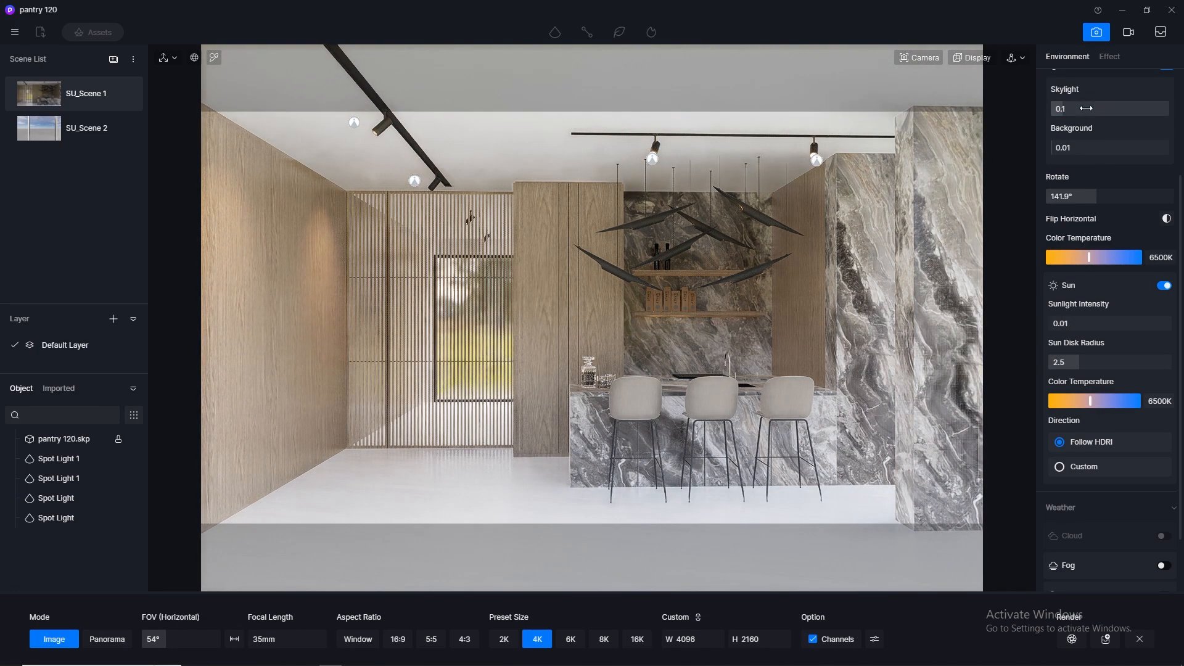
pyautogui.click(1086, 109)
pyautogui.write('0.0')
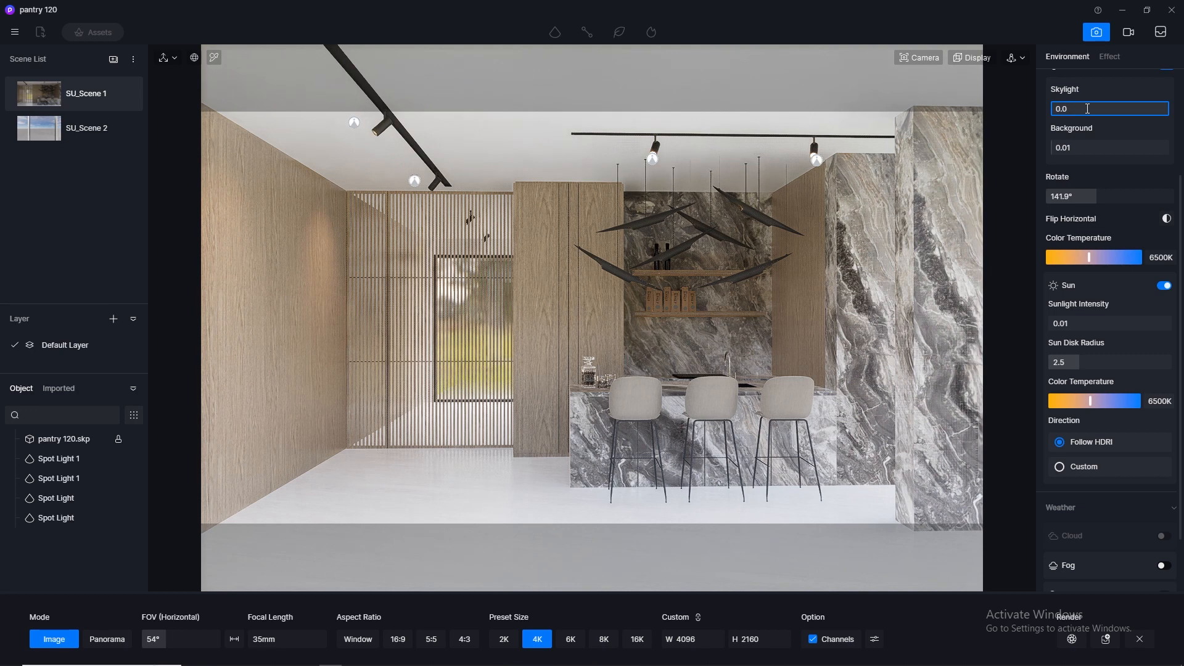
pyautogui.write('5')
pyautogui.press('Return')
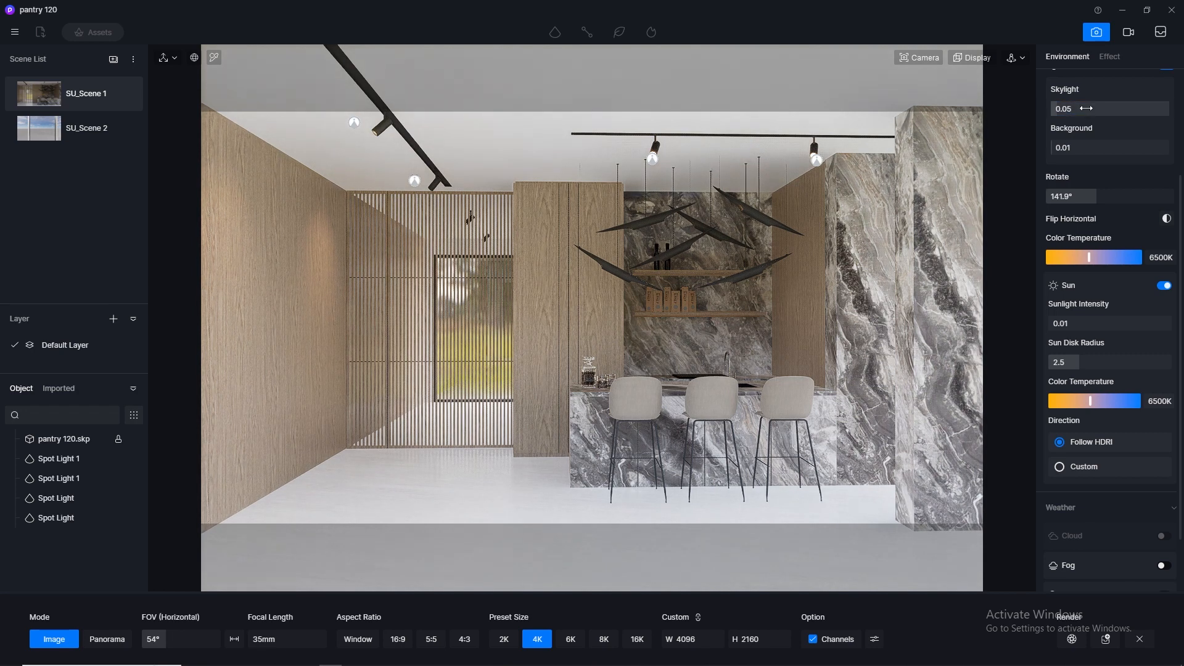
pyautogui.click(1087, 109)
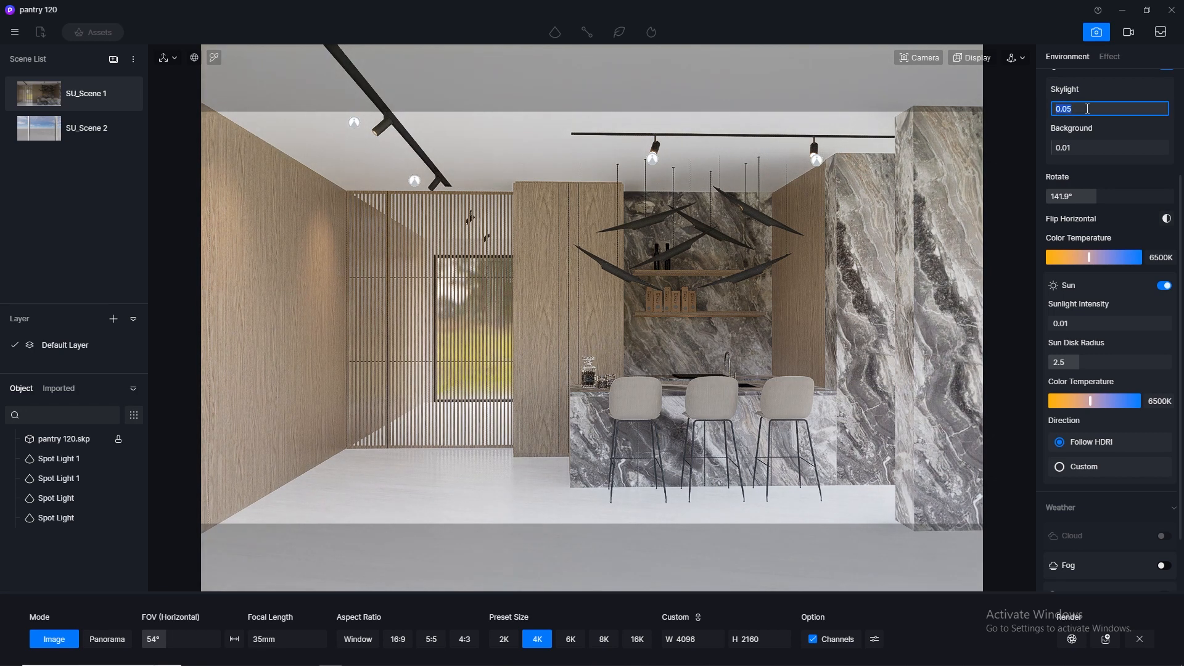
pyautogui.write('0.01')
pyautogui.press('Return')
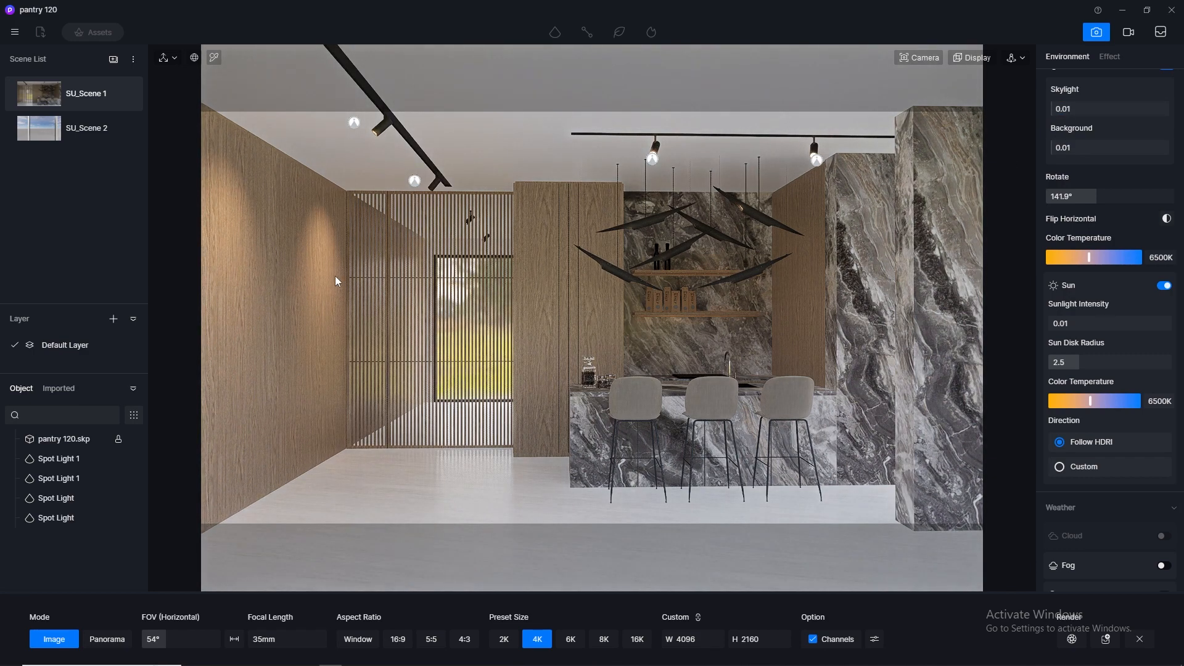
# - Update SU_Scene 1 with the current lighting and review the sky, sun and weather settings
pyautogui.click(126, 93)
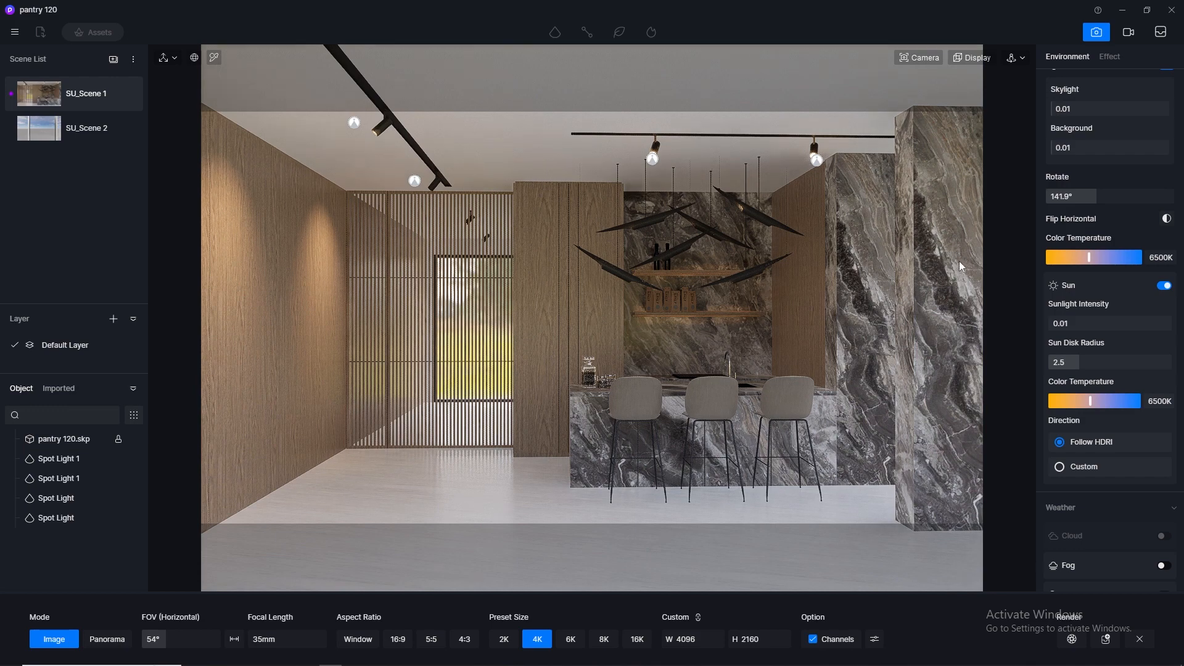
pyautogui.scroll(-2, 1110, 339)
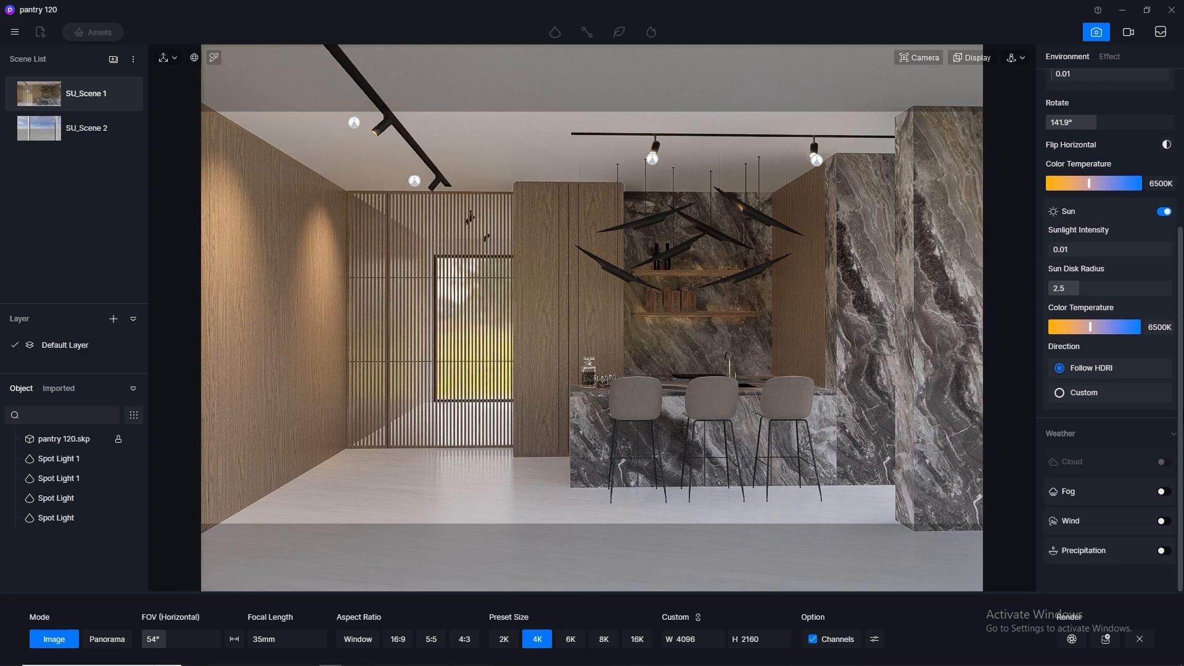
pyautogui.scroll(5, 1111, 308)
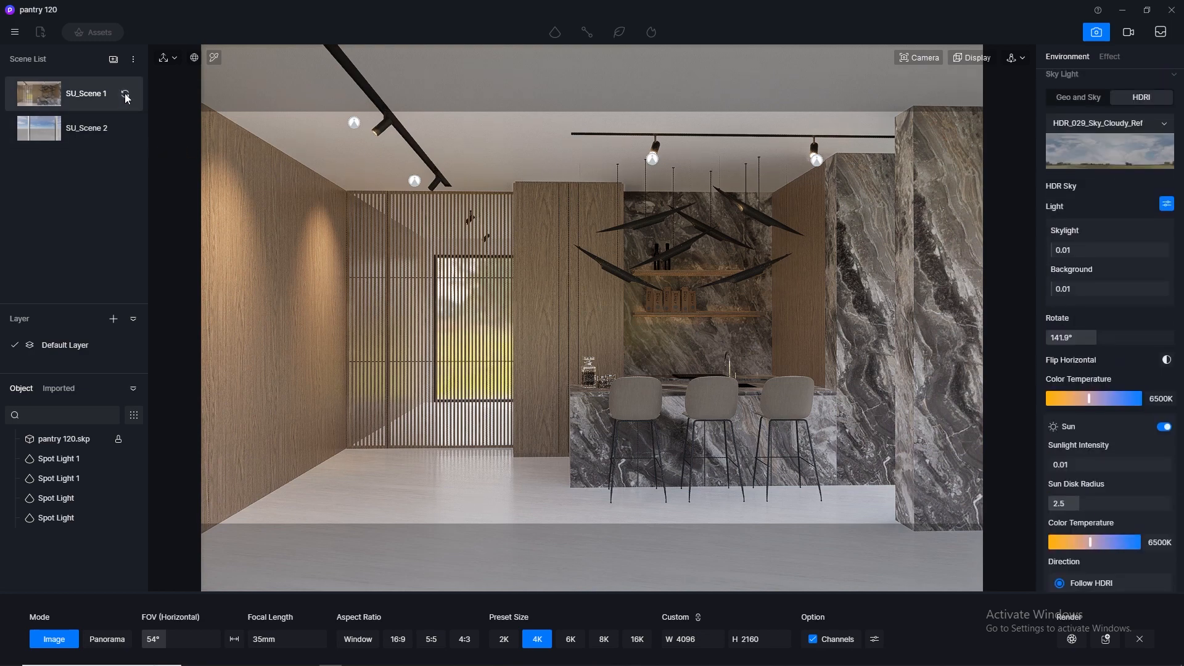
# - Turn off the channels output and start the 4K image render, saving it as a PNG in the pantry 120 image folder
pyautogui.click(814, 640)
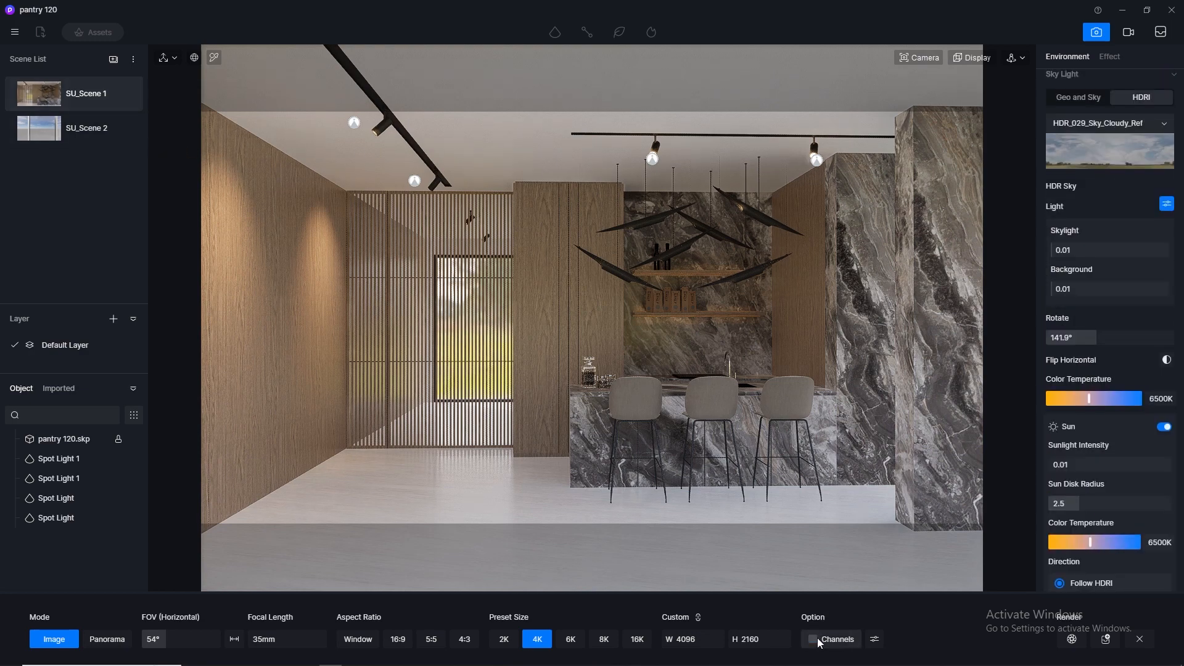
pyautogui.click(1072, 639)
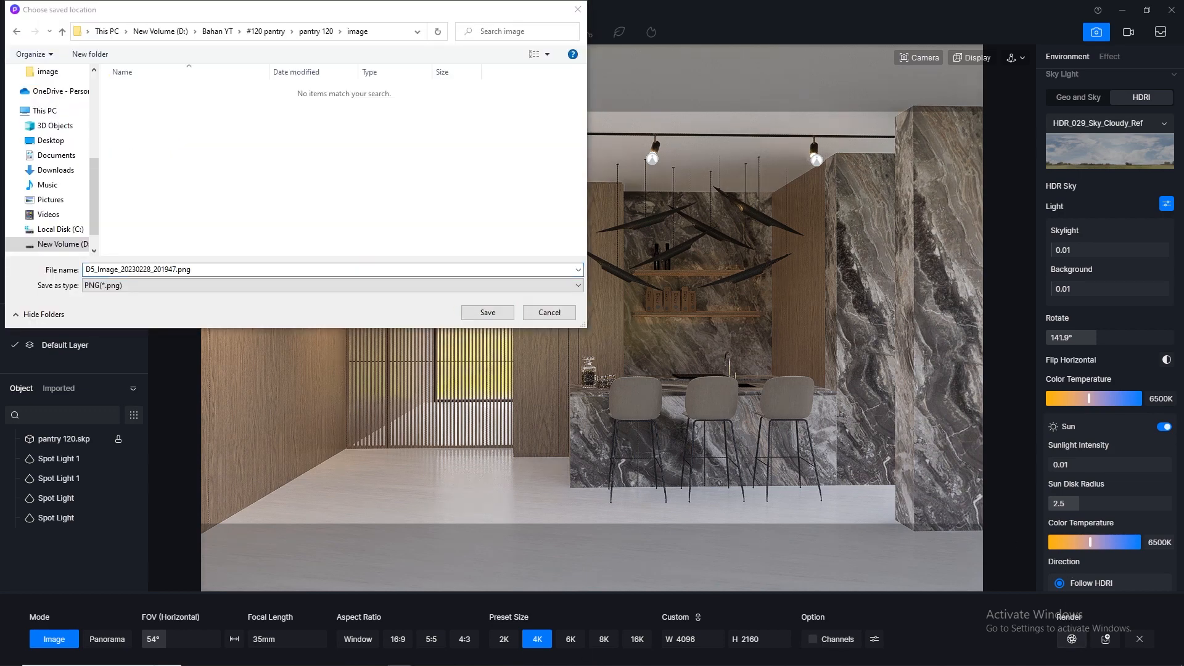
pyautogui.click(480, 318)
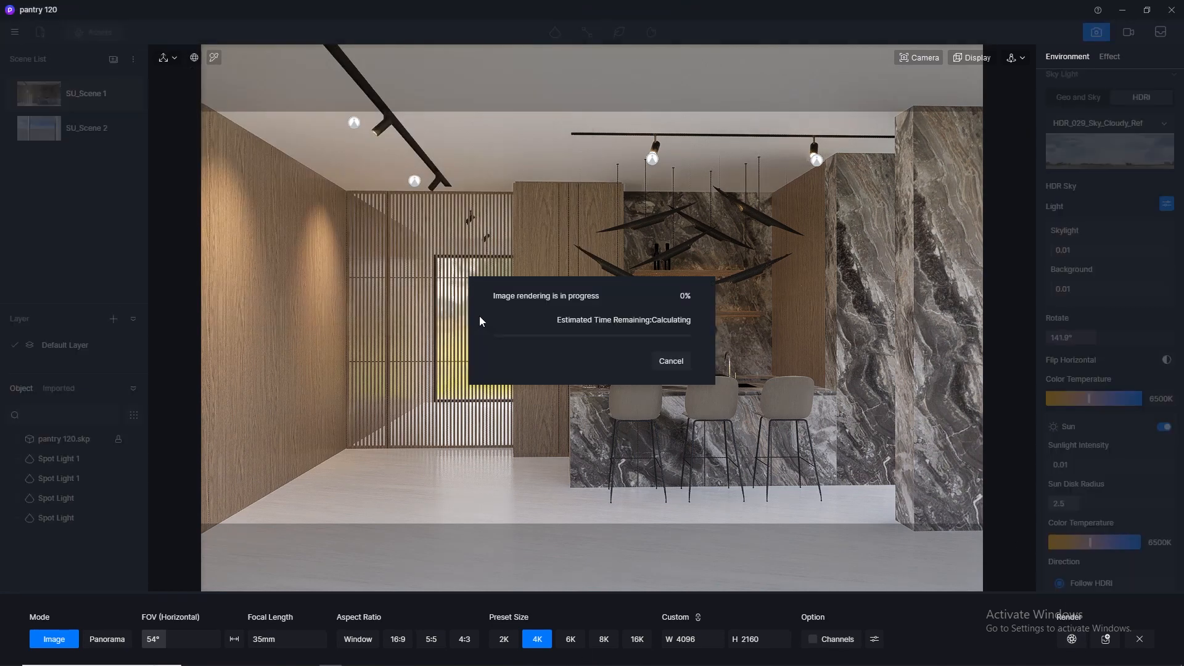